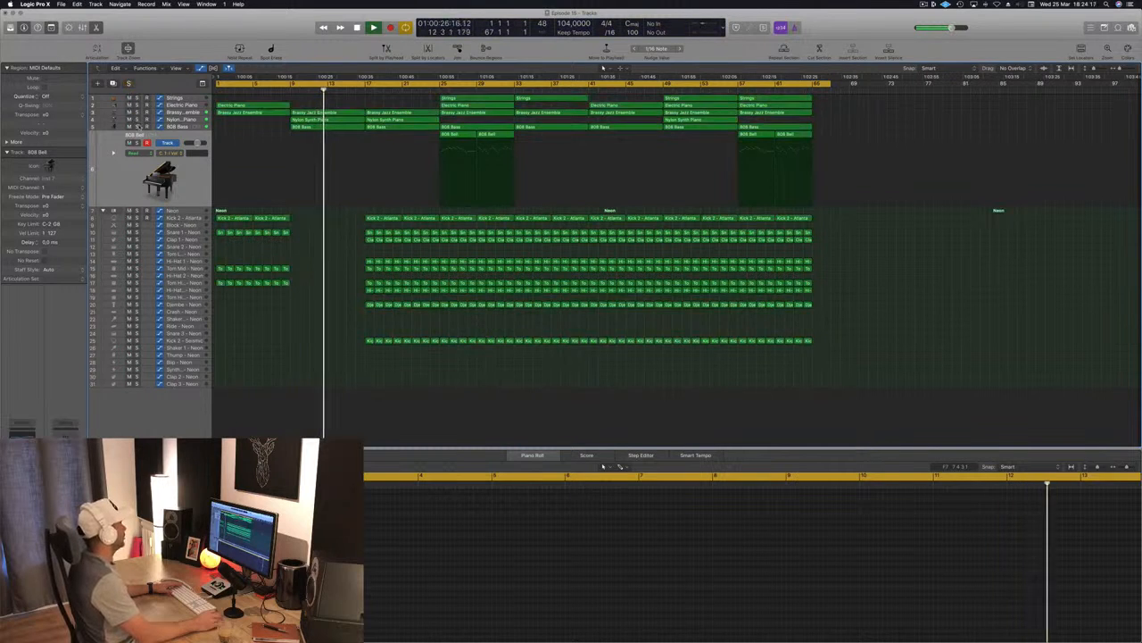
Solo the Brassy Jazz Ensemble track to audition it during playback, and unsolo it again.
{"action": "left_click", "coordinate": [137, 112]}
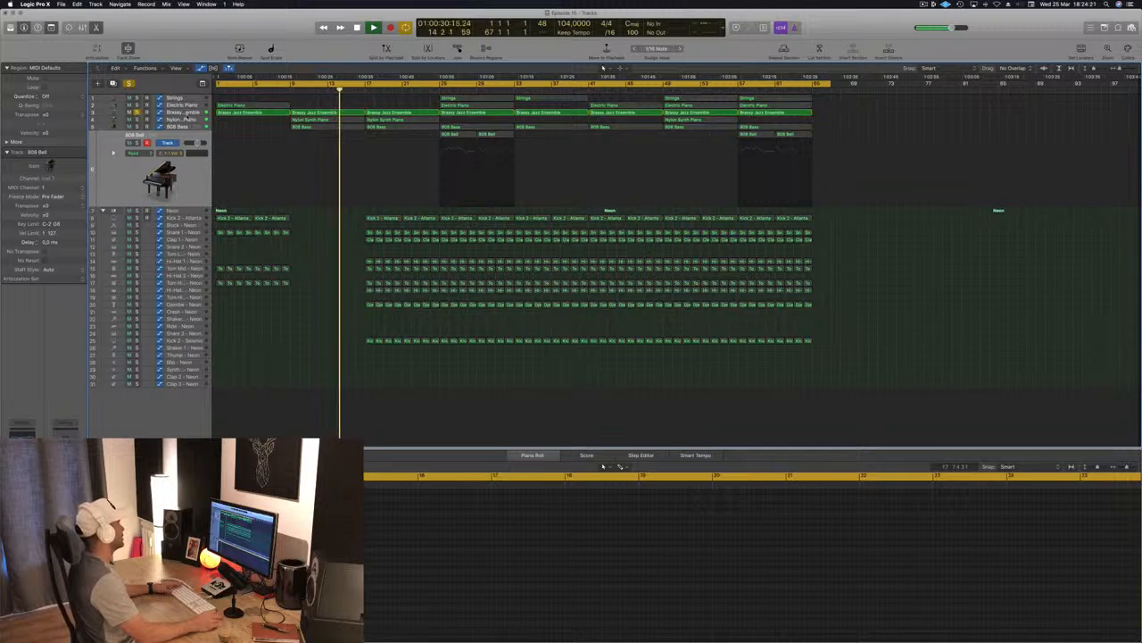
{"action": "left_click", "coordinate": [125, 113]}
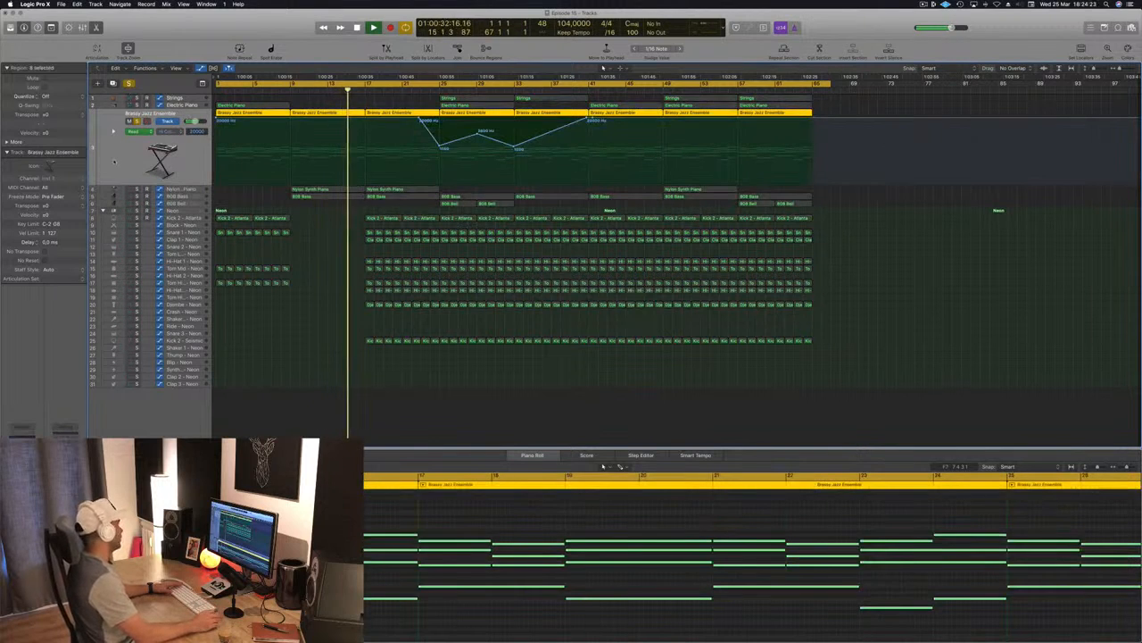
{"action": "left_click", "coordinate": [137, 122]}
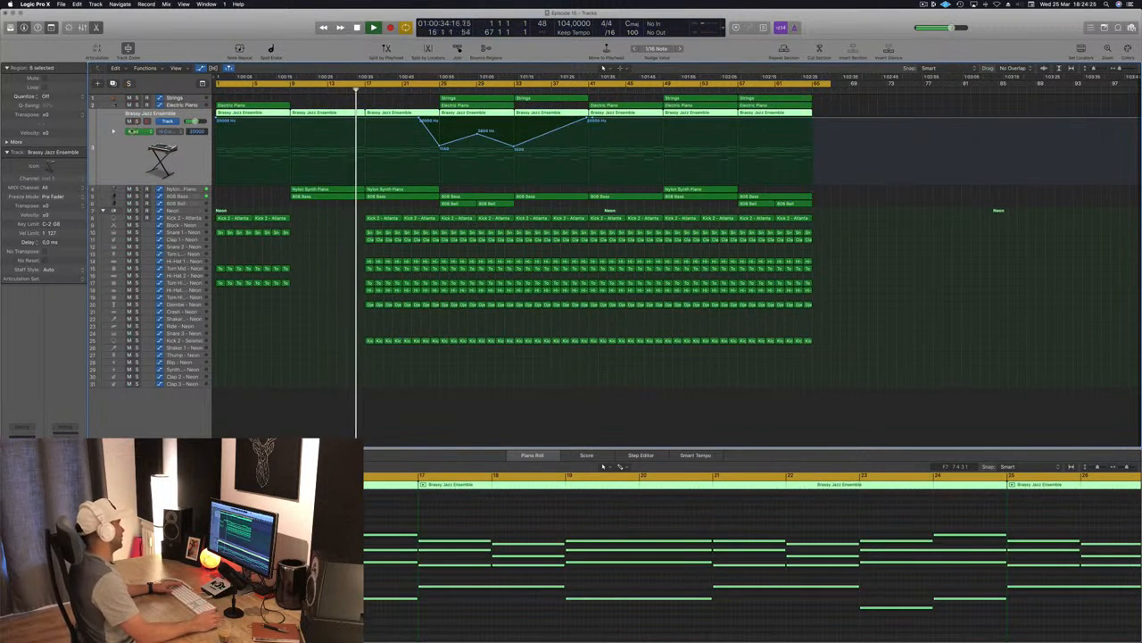
{"action": "left_click", "coordinate": [307, 251]}
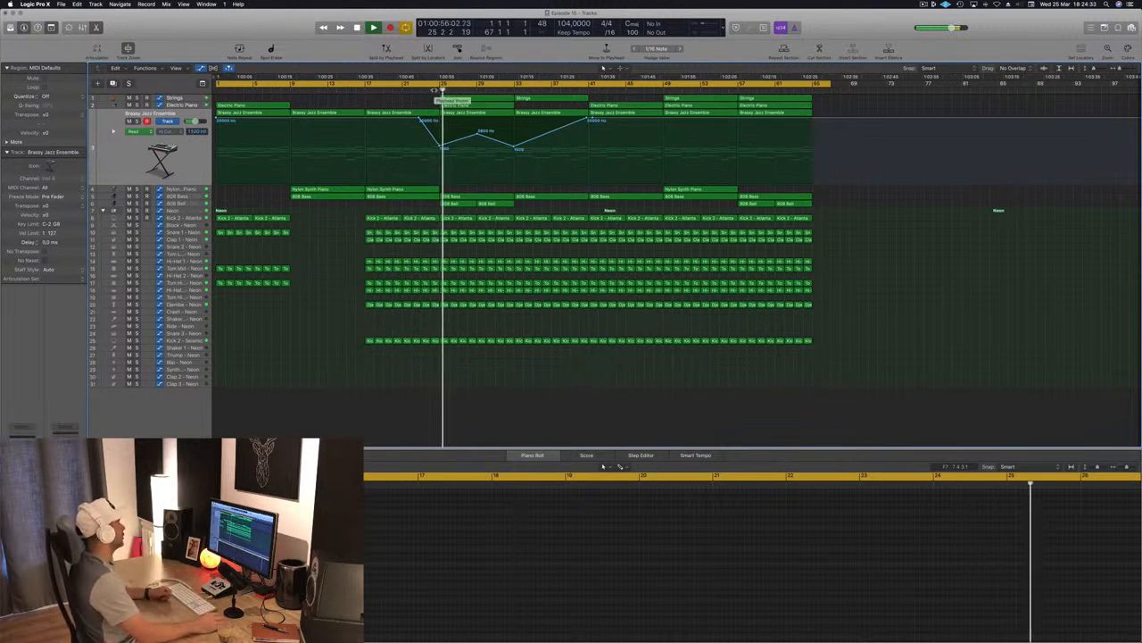
Select the 808 Bell track, listen to its part, and stop playback at the start of the song.
{"action": "left_click", "coordinate": [197, 202]}
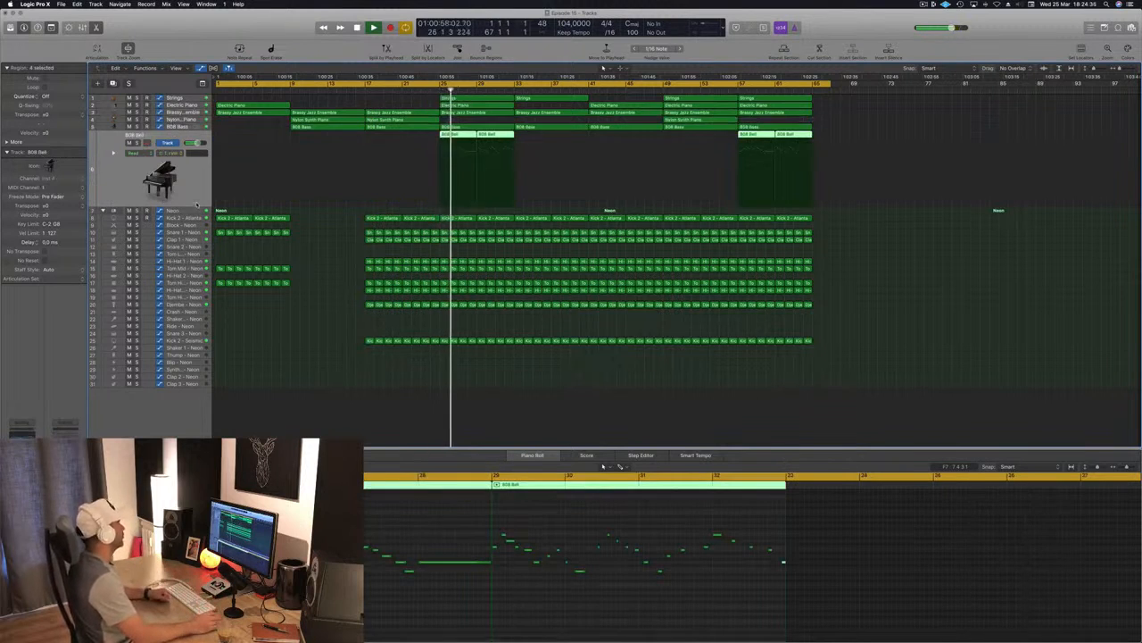
{"action": "left_click", "coordinate": [312, 304]}
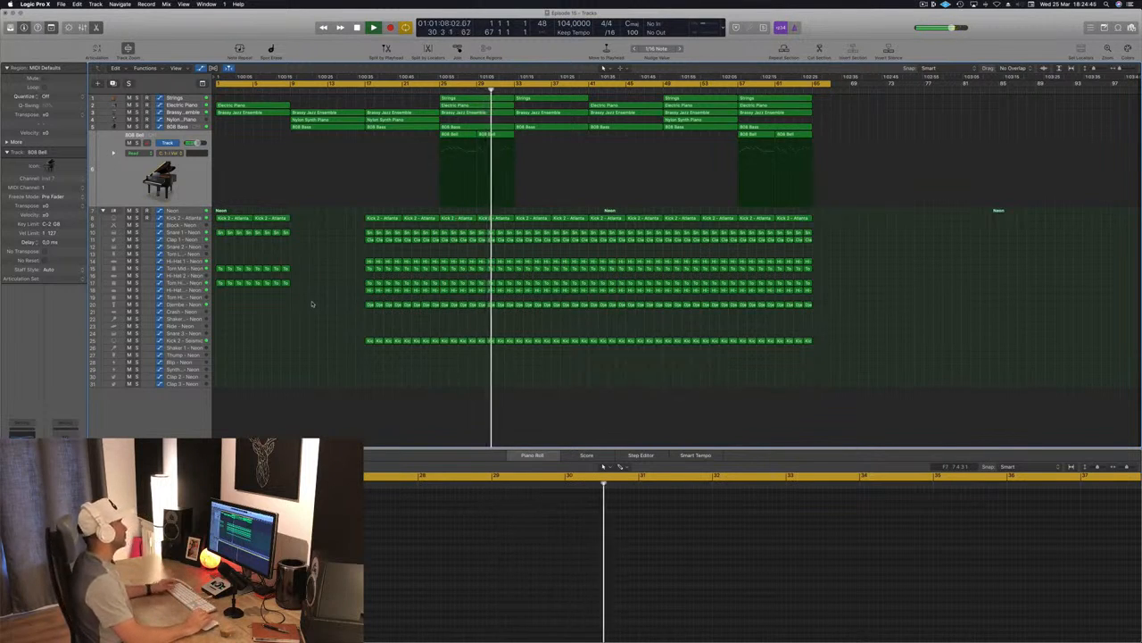
{"action": "key", "text": "space"}
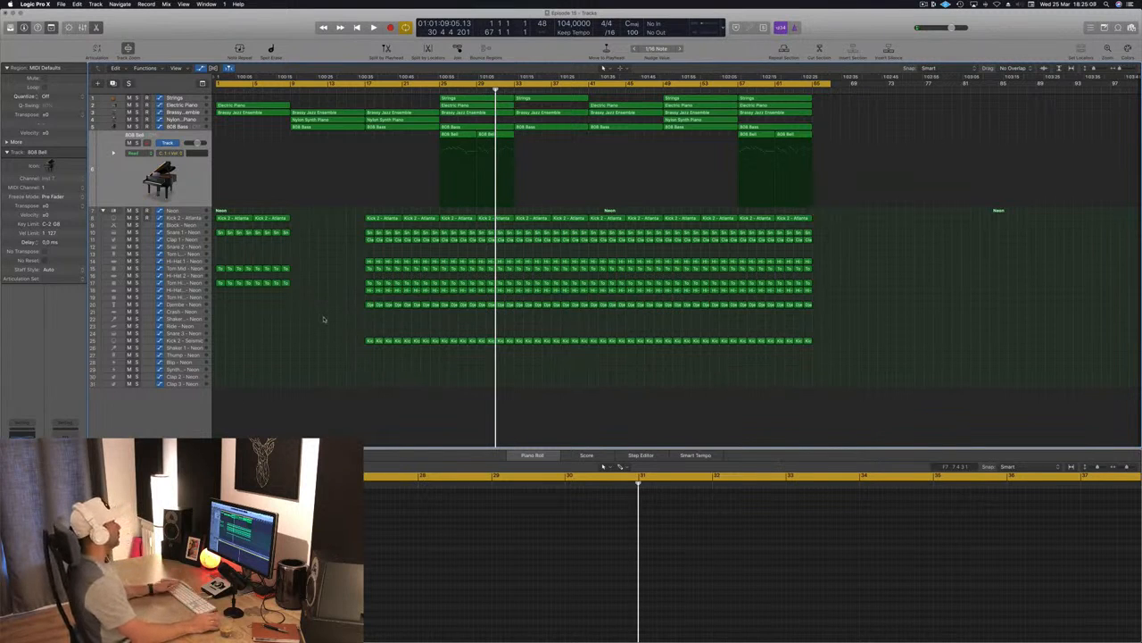
{"action": "key", "text": "Return"}
{"action": "key", "text": "space"}
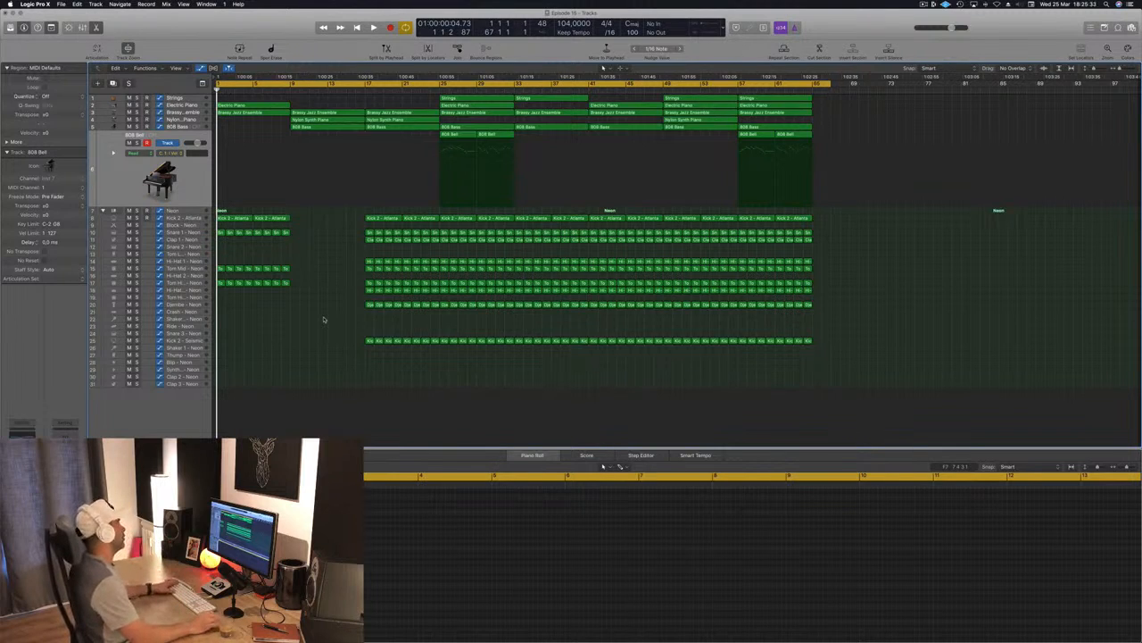
{"action": "key", "text": "space"}
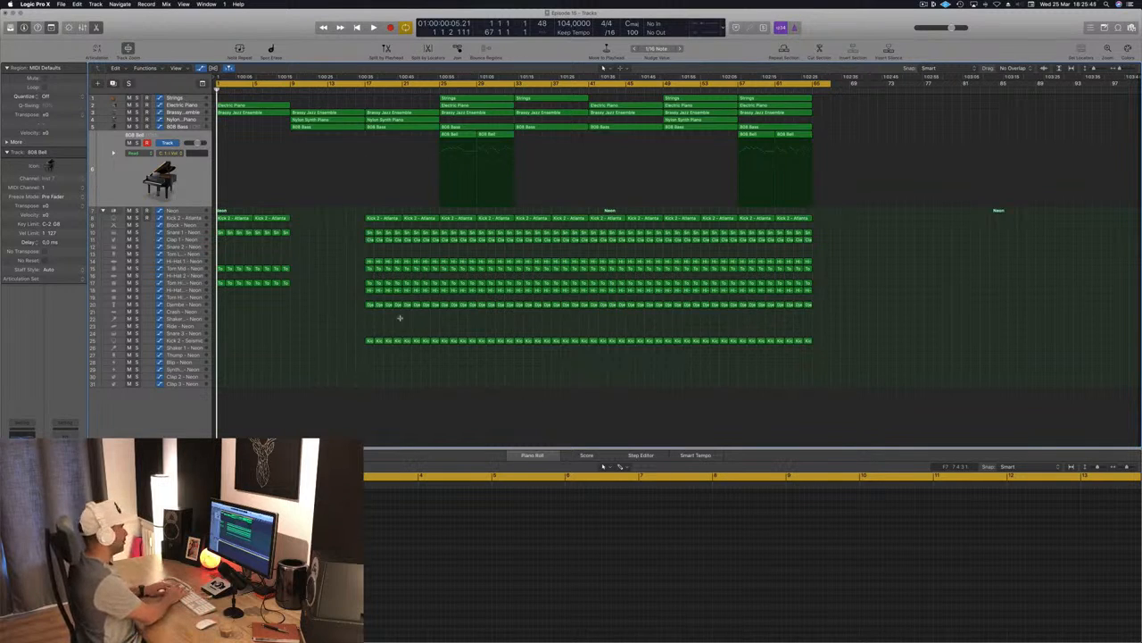
Shorten the cycle range to end at bar 65 and repeat all of its regions twice after it.
{"action": "key", "text": "super+z"}
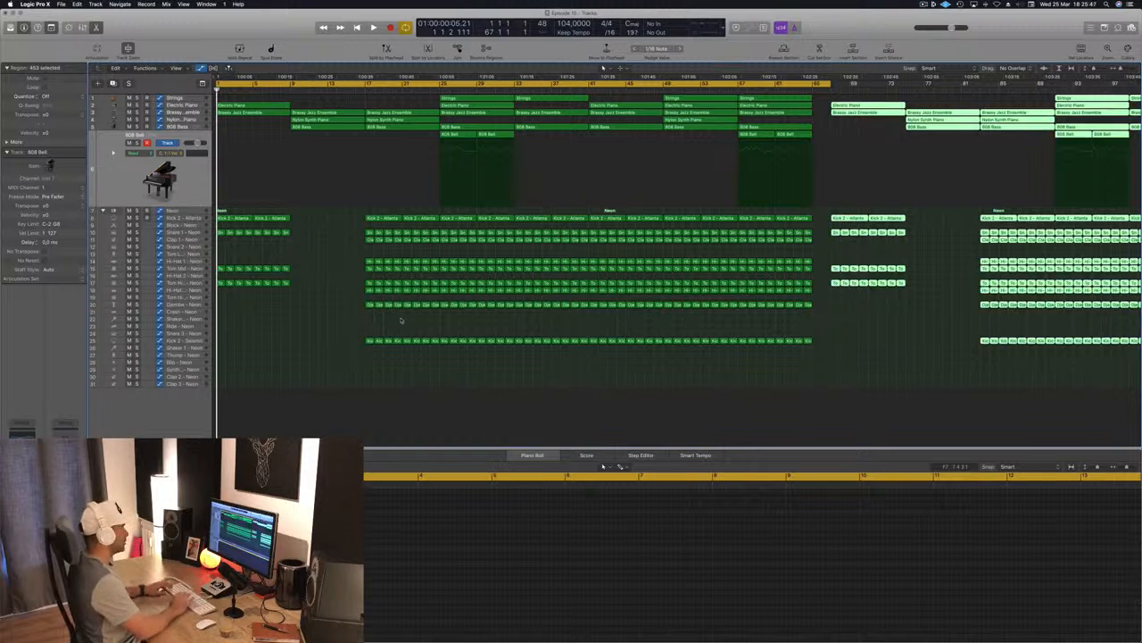
{"action": "key", "text": "Delete"}
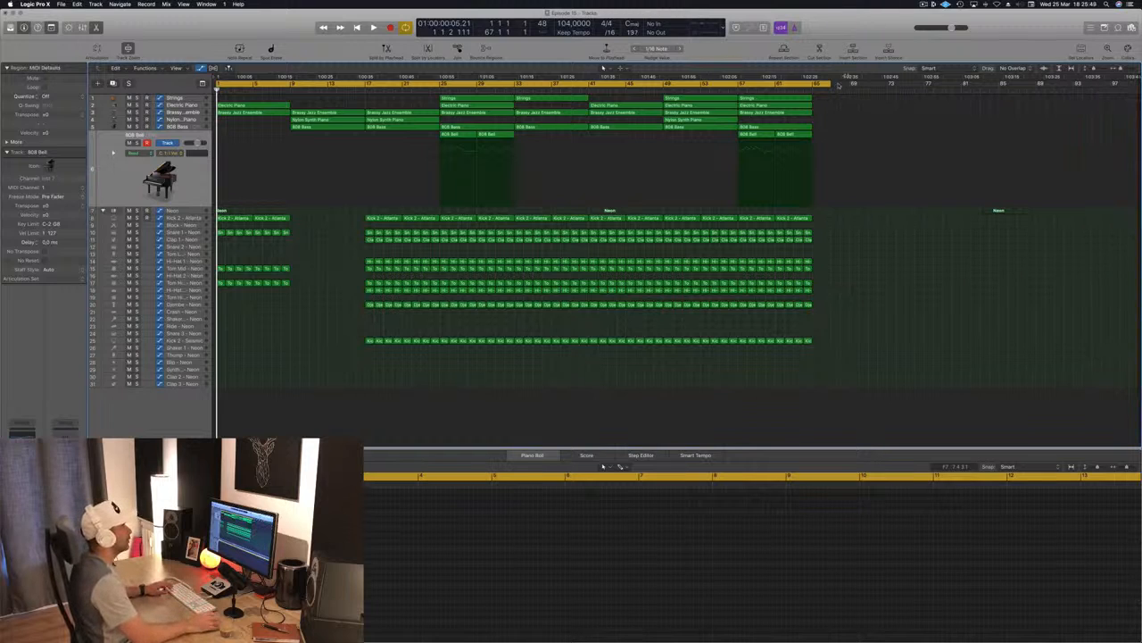
{"action": "left_click_drag", "start_coordinate": [829, 87], "coordinate": [808, 86]}
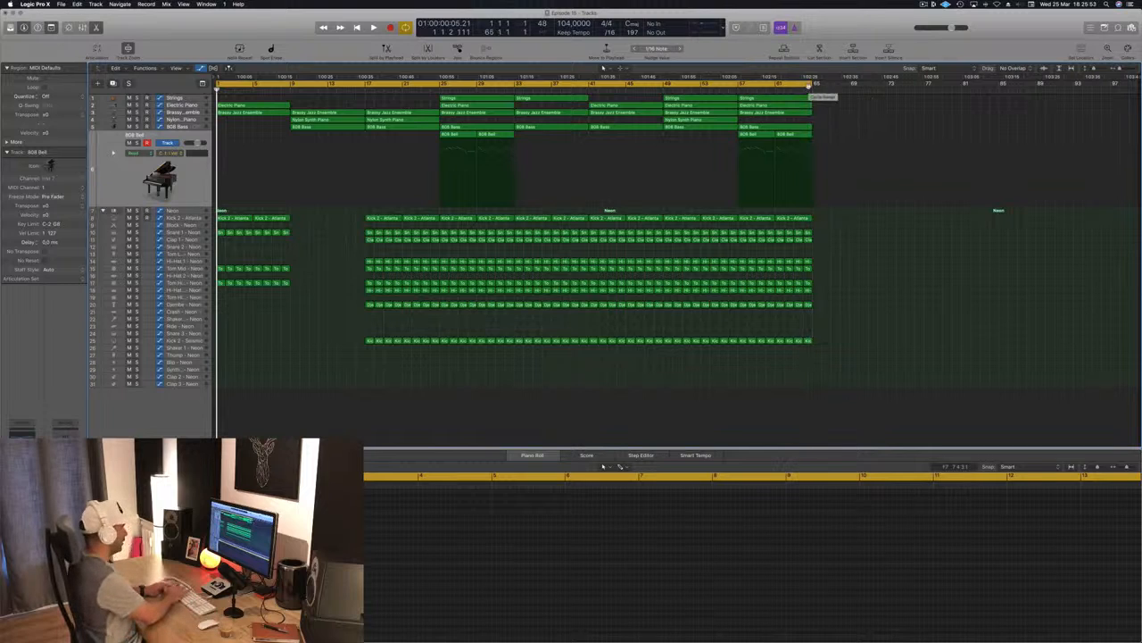
{"action": "key", "text": "super+z"}
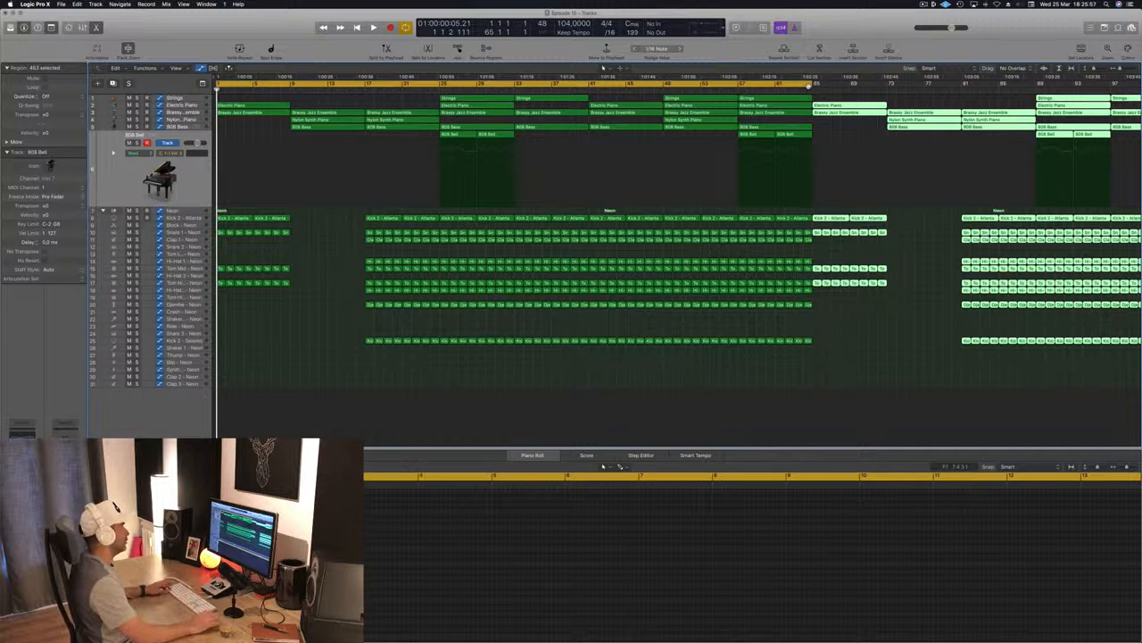
{"action": "key", "text": "super+Left"}
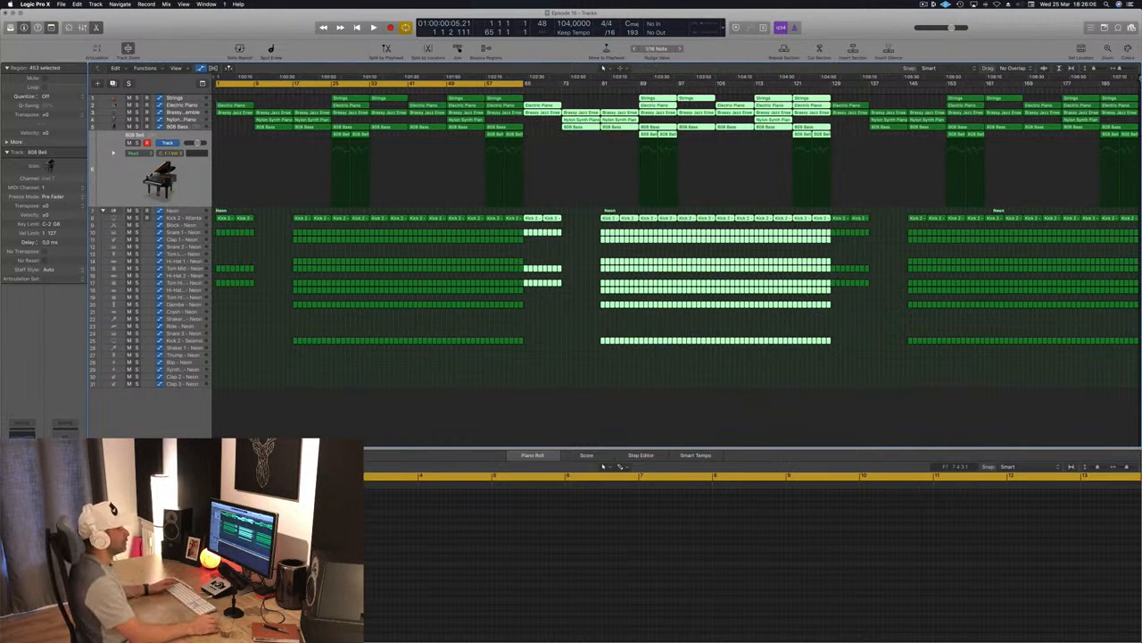
Delete all regions after bar 161, including the overhanging drum regions, and move the project end to bar 163.
{"action": "left_click_drag", "start_coordinate": [994, 361], "coordinate": [1141, 93]}
{"action": "key", "text": "Delete"}
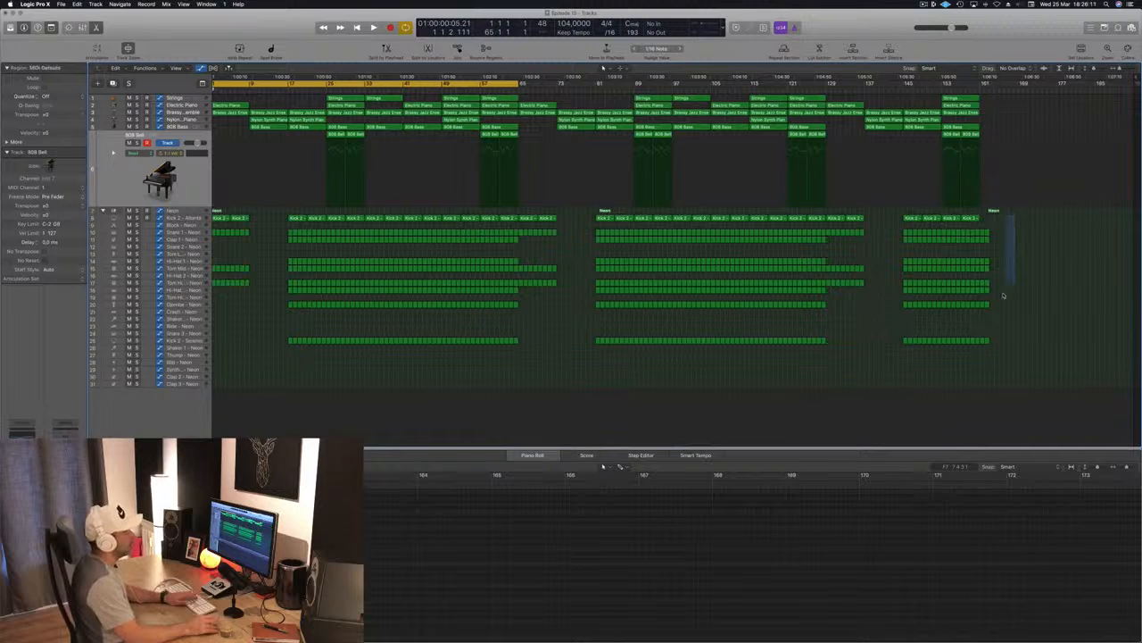
{"action": "left_click_drag", "start_coordinate": [1003, 296], "coordinate": [982, 348]}
{"action": "key", "text": "Delete"}
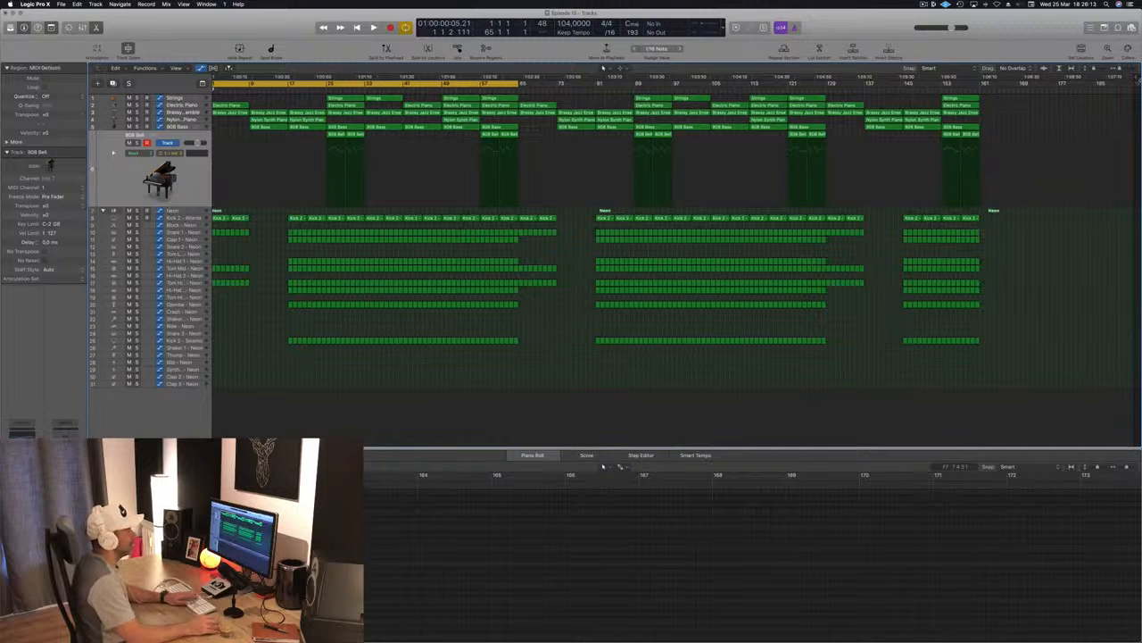
{"action": "left_click_drag", "start_coordinate": [1133, 78], "coordinate": [990, 102]}
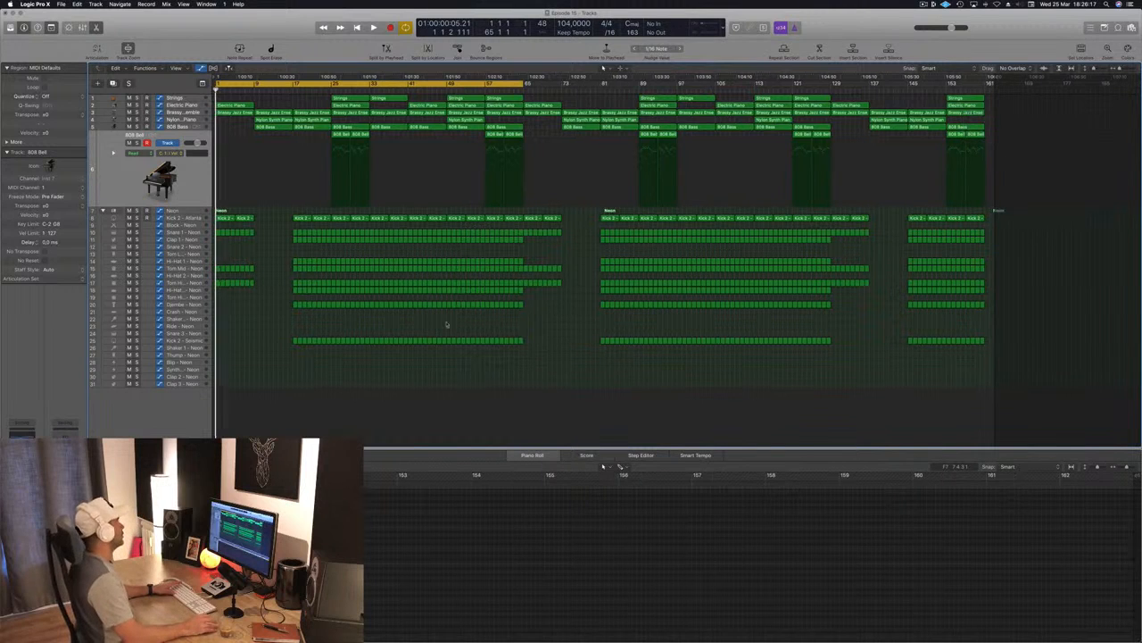
Play the opening bars of the arrangement to examine how the intro sounds.
{"action": "key", "text": "space"}
{"action": "key", "text": "space"}
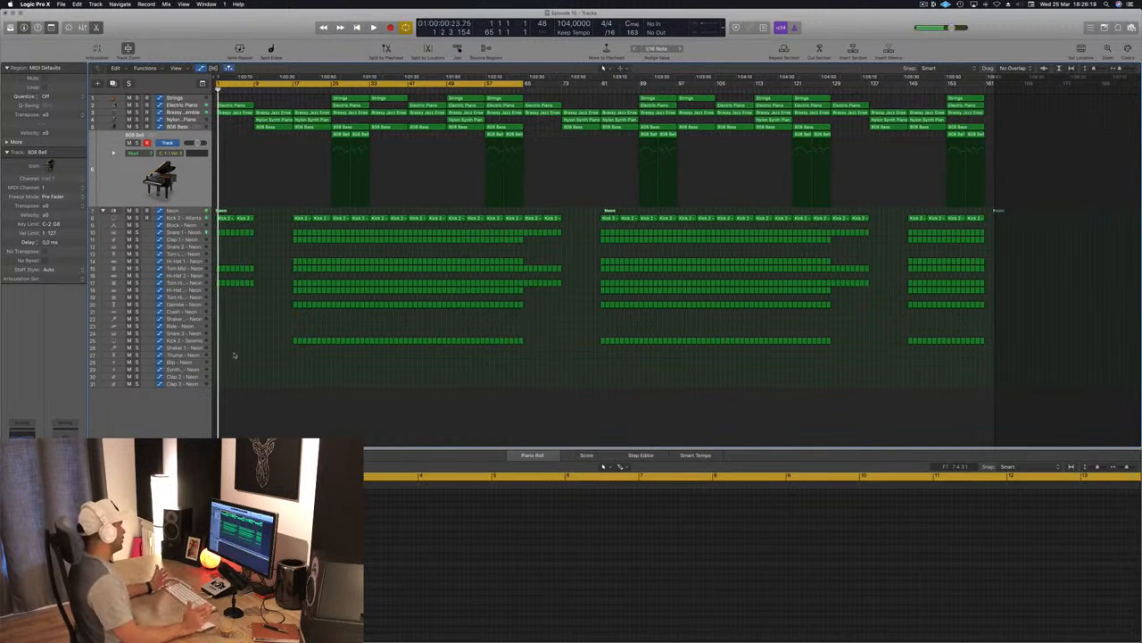
{"action": "key", "text": "space"}
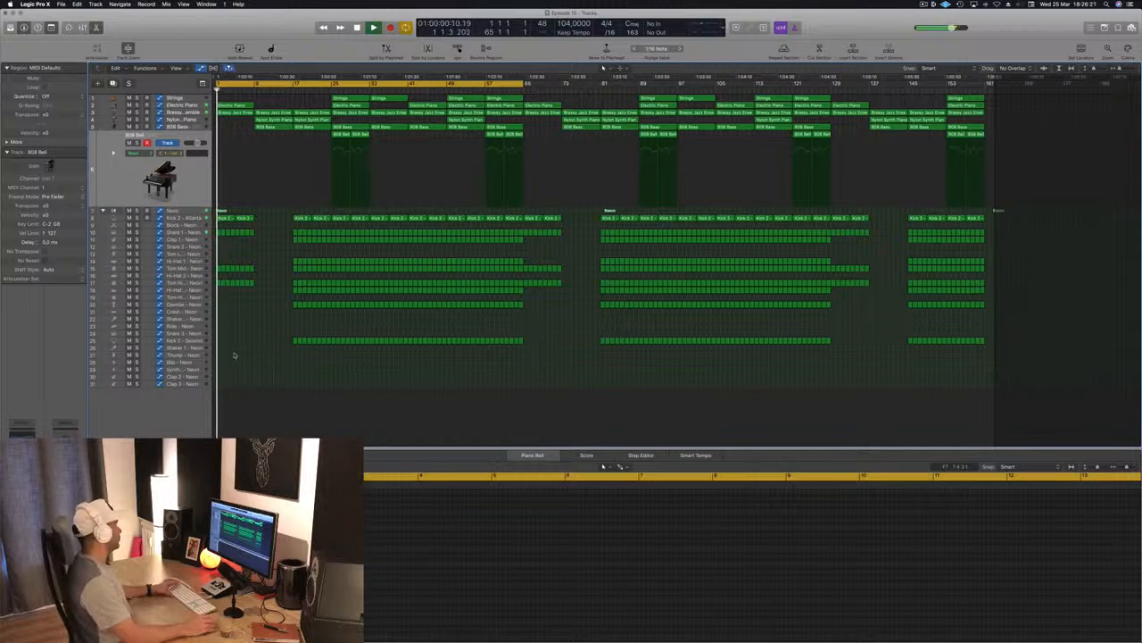
{"action": "key", "text": "z"}
{"action": "scroll", "coordinate": [286, 202], "scroll_direction": "up", "scroll_amount": 5}
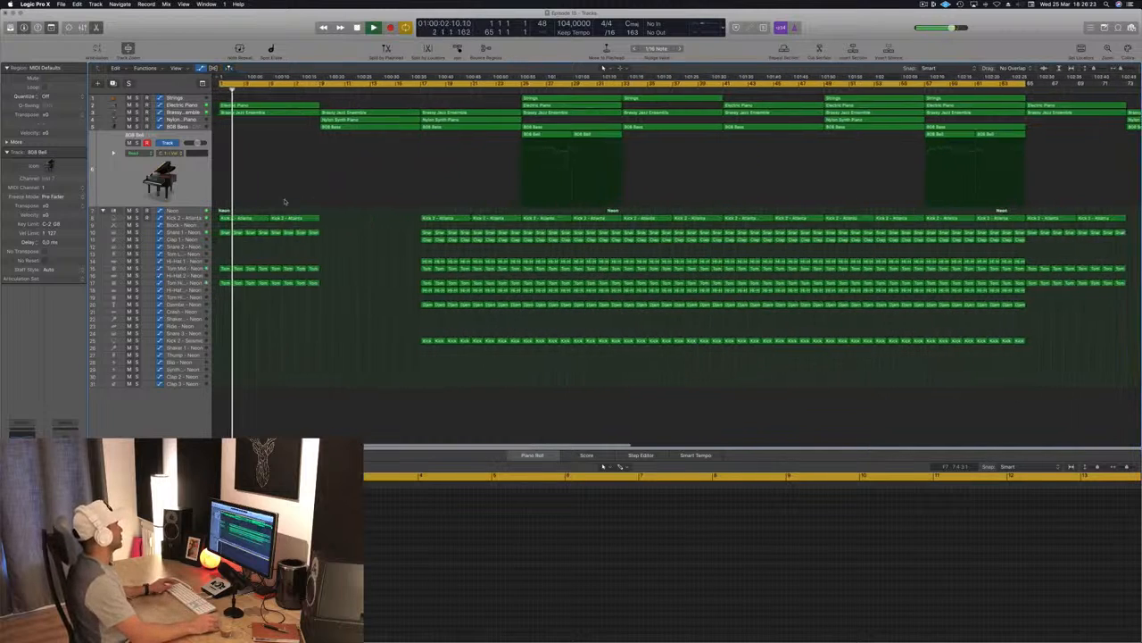
{"action": "scroll", "coordinate": [287, 199], "scroll_direction": "down", "scroll_amount": 3}
{"action": "scroll", "coordinate": [286, 199], "scroll_direction": "down", "scroll_amount": 2}
{"action": "key", "text": "space"}
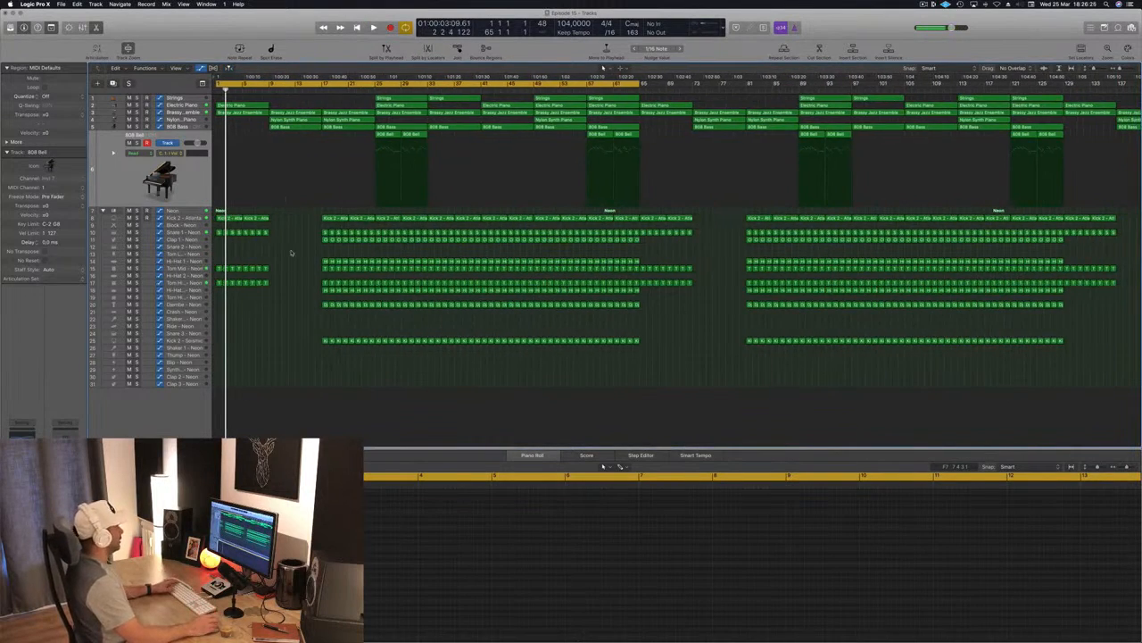
{"action": "key", "text": "space"}
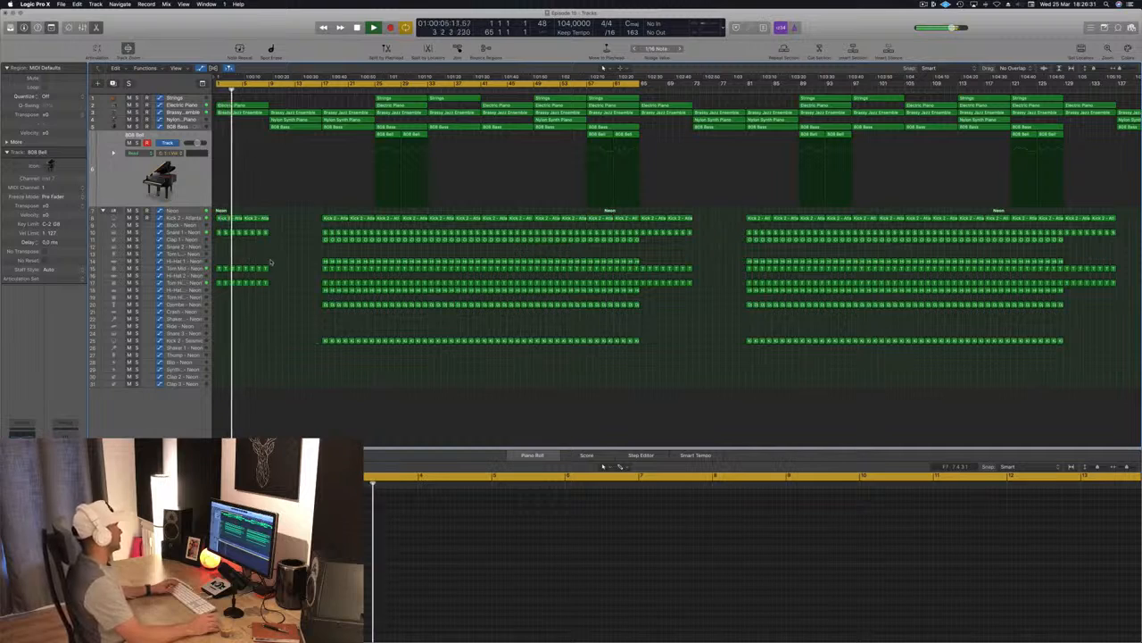
{"action": "key", "text": "space"}
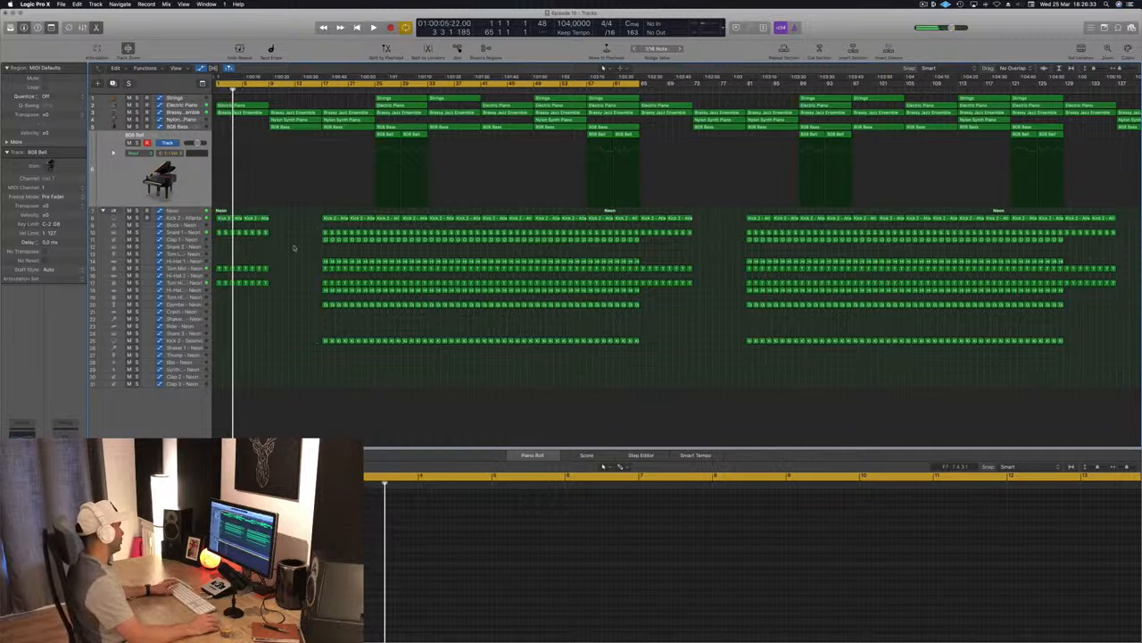
Replace the regions in bars 9 to 16 with a copy of the intro regions from bars 1 to 8, and play from the start.
{"action": "left_click_drag", "start_coordinate": [295, 100], "coordinate": [217, 307]}
{"action": "key", "text": "Delete"}
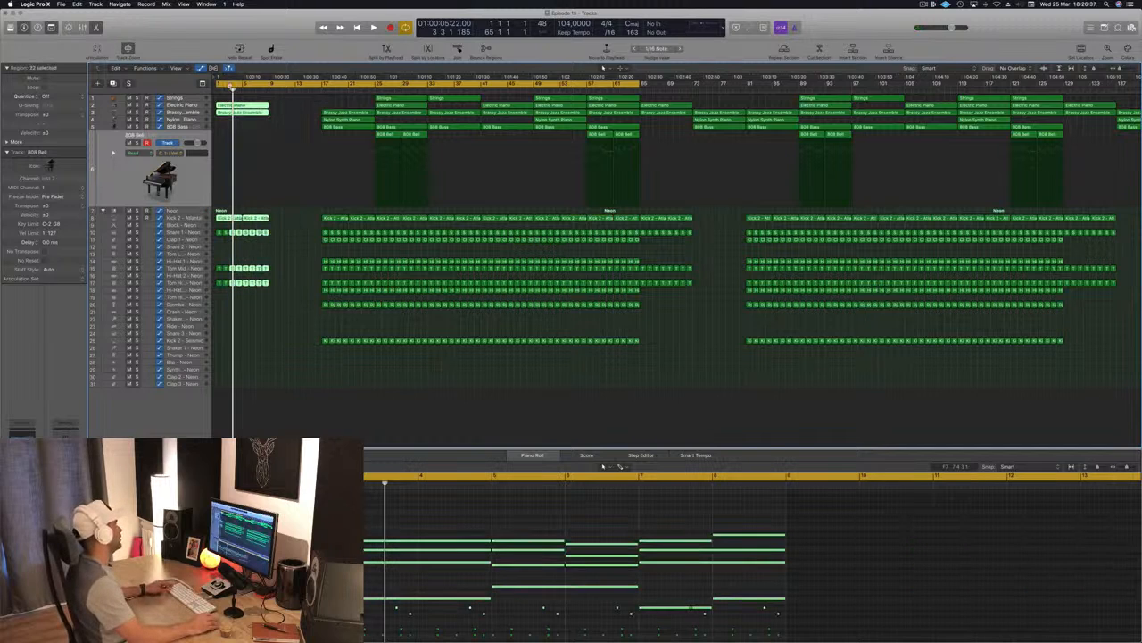
{"action": "left_click_drag", "start_coordinate": [273, 103], "coordinate": [215, 307]}
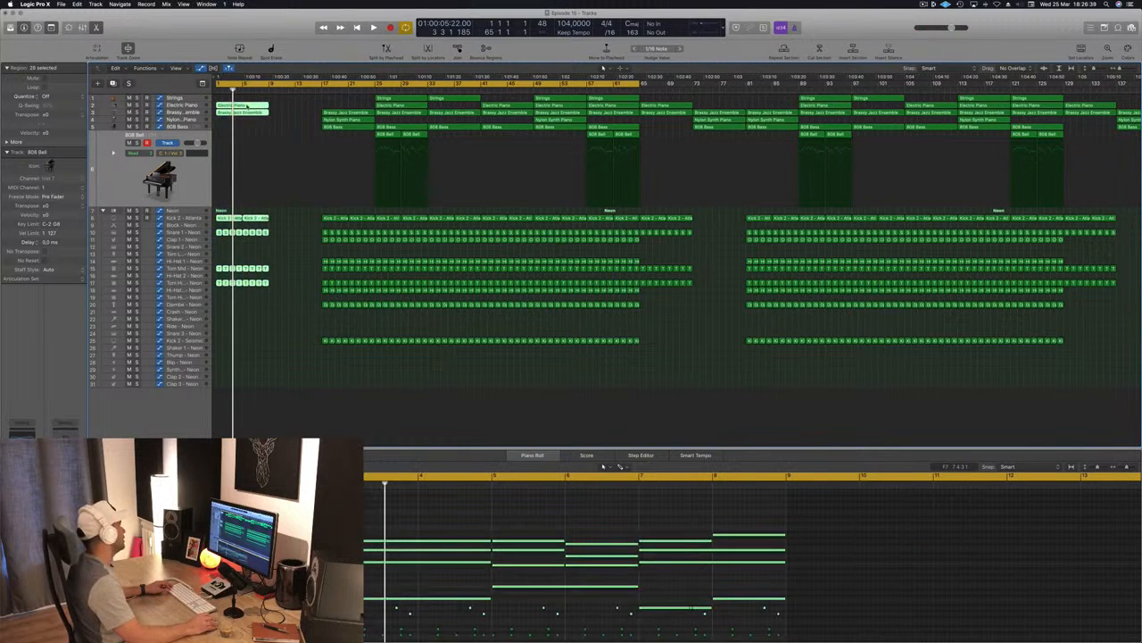
{"action": "left_click_drag", "start_coordinate": [249, 107], "coordinate": [305, 111]}
{"action": "key", "text": "space"}
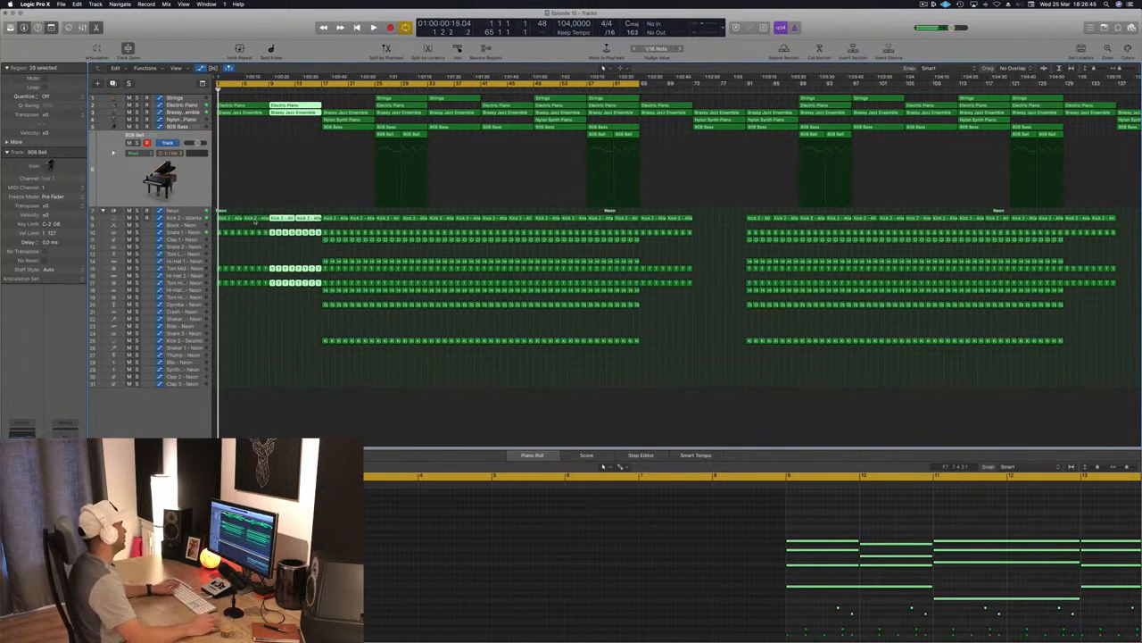
Raise the ratio and shorten the release in the Neon drum track's Compressor, and close the plug-in.
{"action": "left_click", "coordinate": [189, 211]}
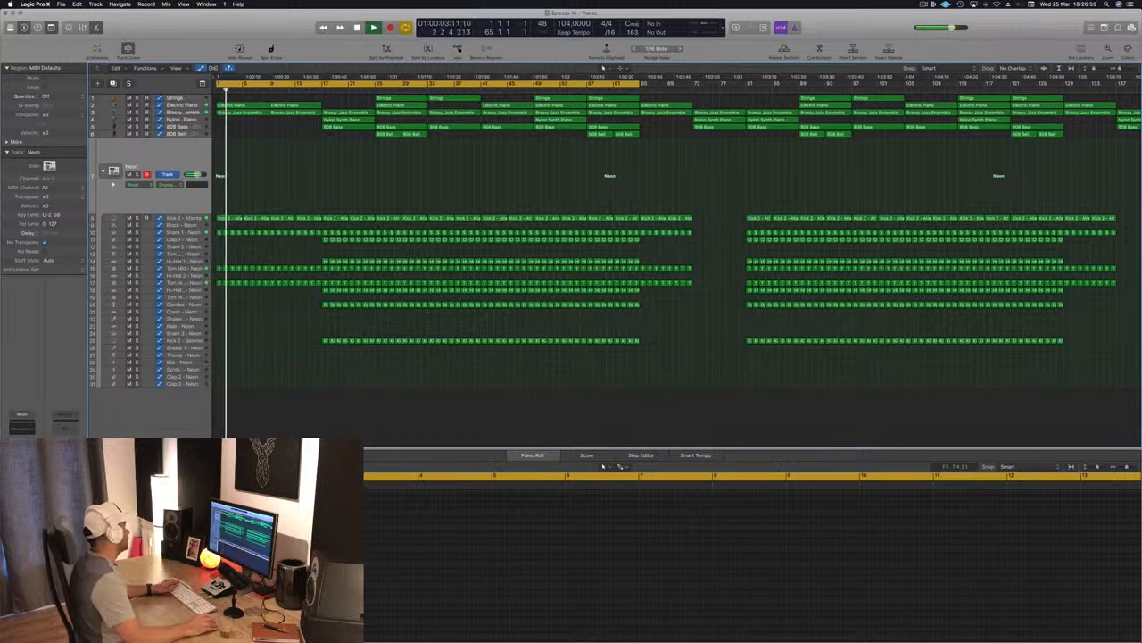
{"action": "left_click", "coordinate": [51, 401]}
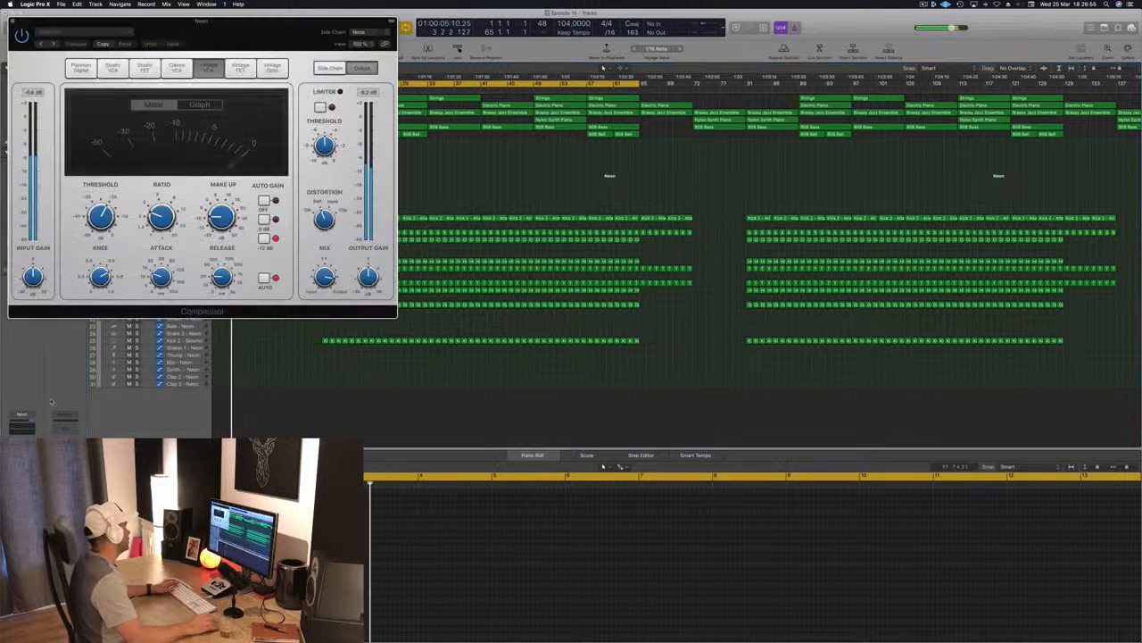
{"action": "left_click_drag", "start_coordinate": [170, 21], "coordinate": [407, 137]}
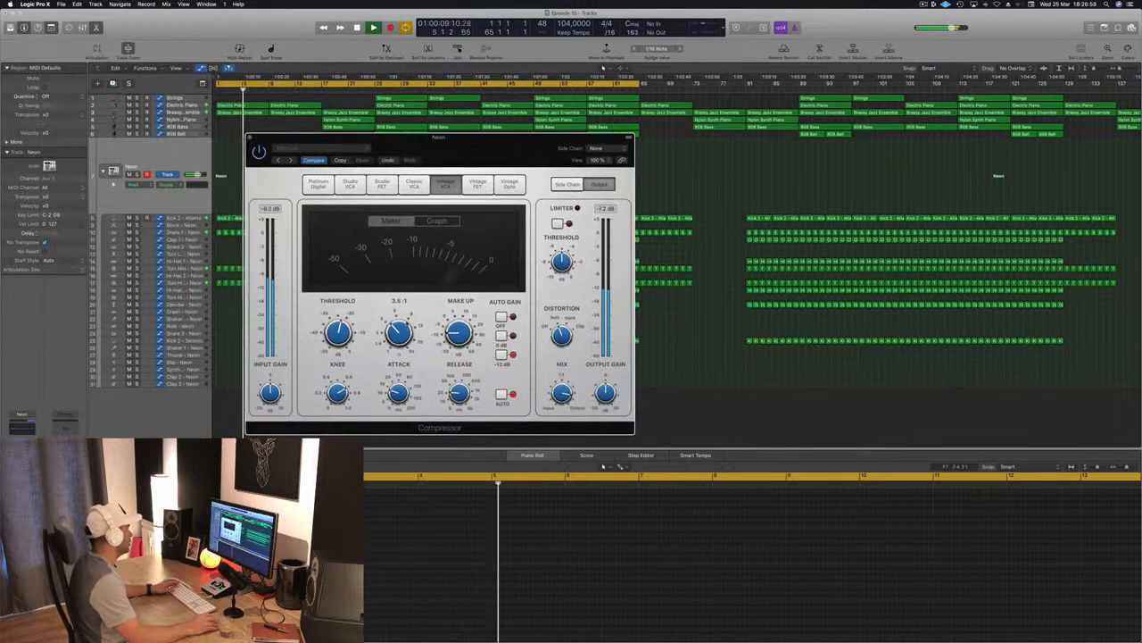
{"action": "left_click_drag", "start_coordinate": [397, 330], "coordinate": [396, 321]}
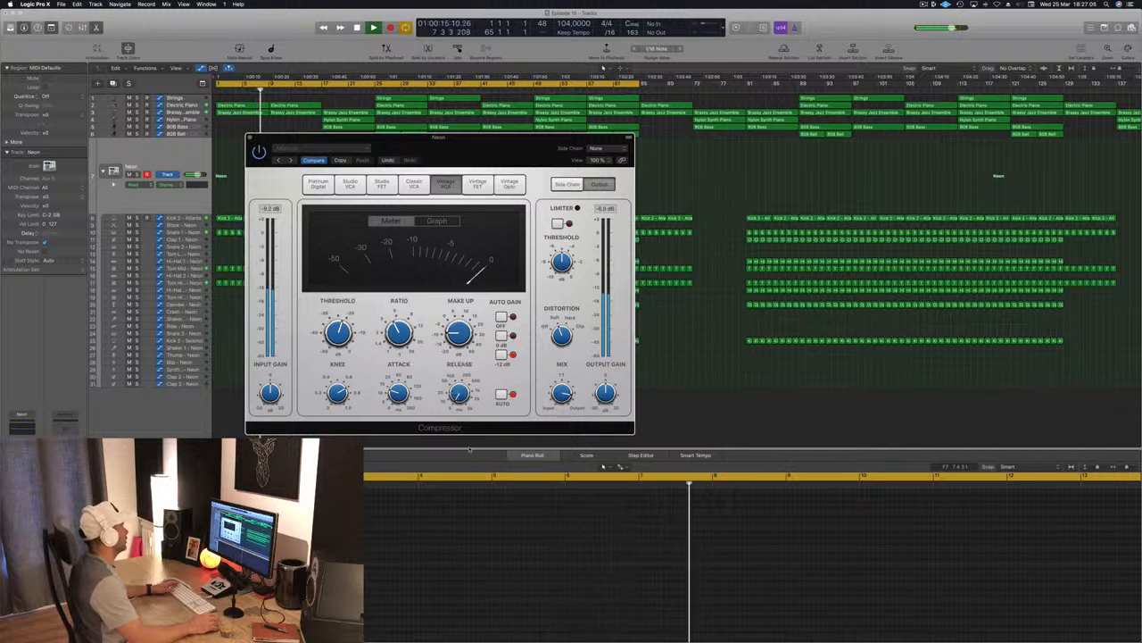
{"action": "left_click_drag", "start_coordinate": [251, 141], "coordinate": [302, 141]}
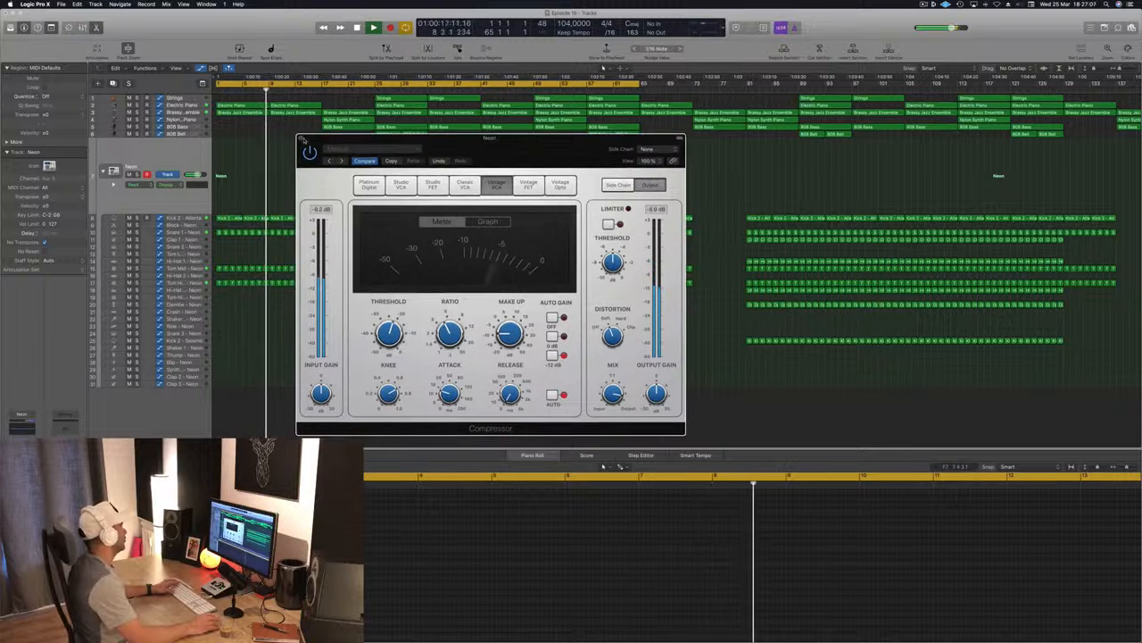
{"action": "left_click", "coordinate": [303, 140]}
Select the Snare 1 track, clear its region selection, and replay the song from the beginning.
{"action": "left_click", "coordinate": [154, 231]}
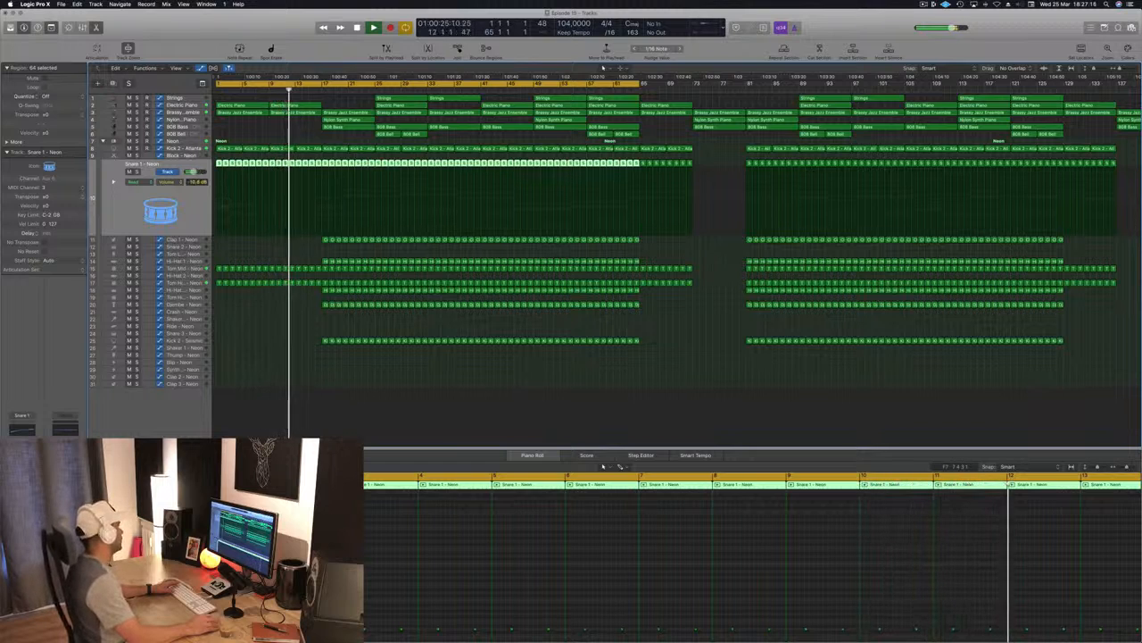
{"action": "key", "text": "space"}
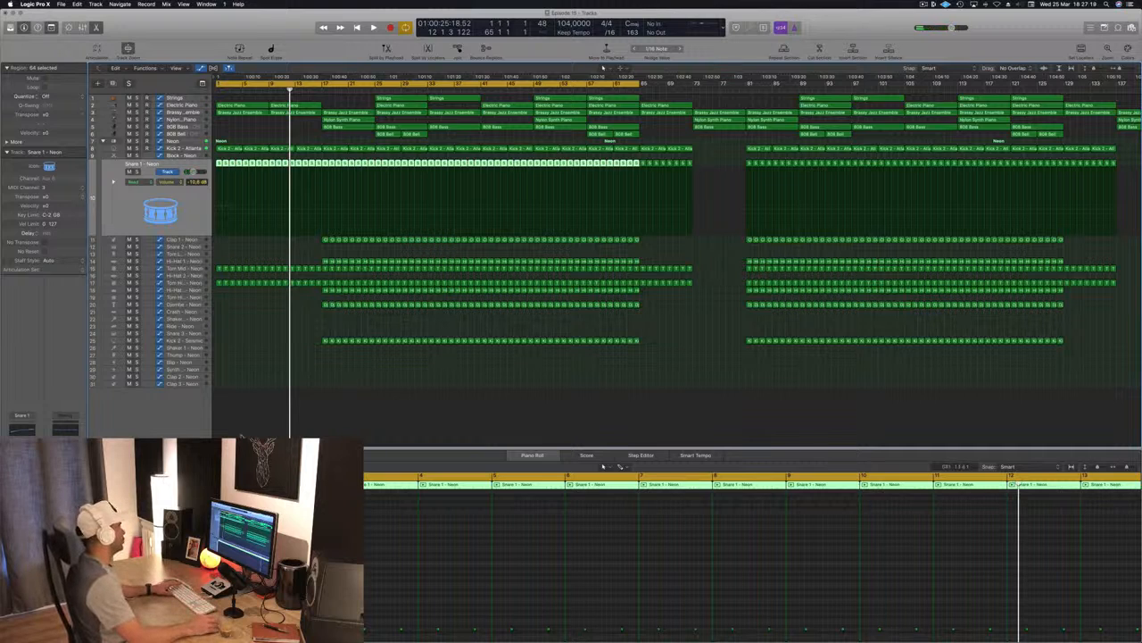
{"action": "left_click", "coordinate": [440, 386]}
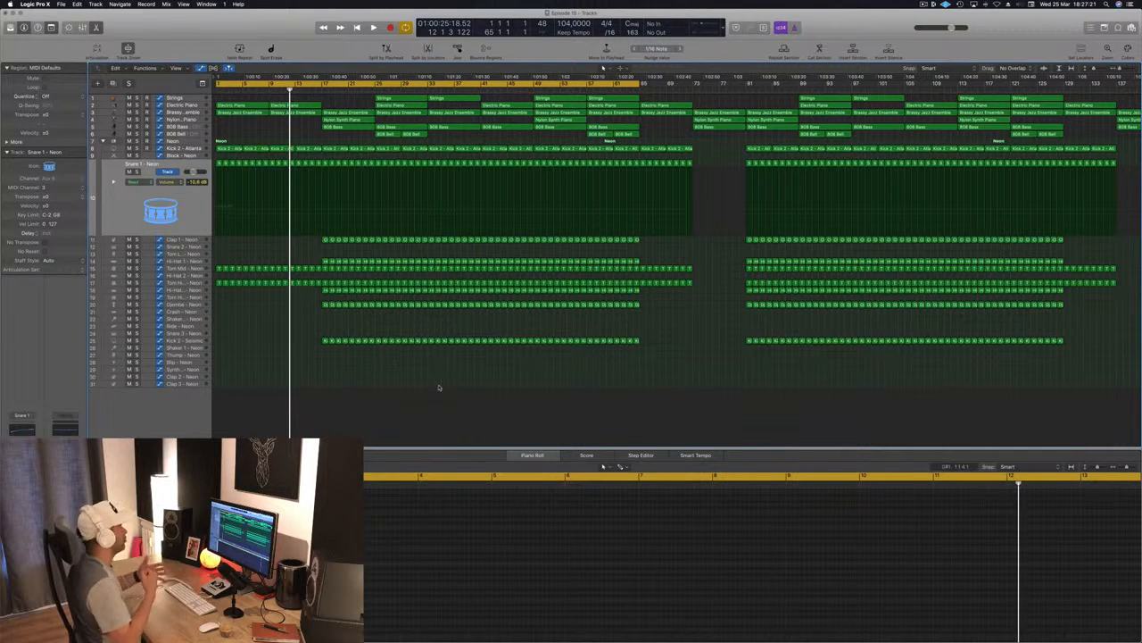
{"action": "key", "text": "Return"}
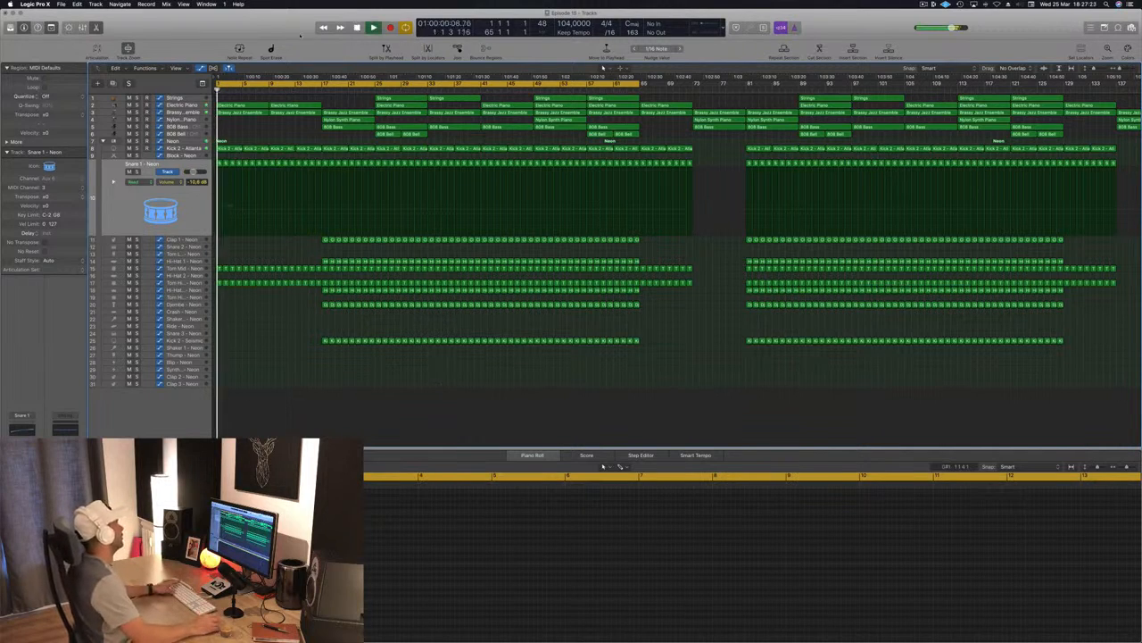
Select the Brassy Jazz Ensemble track, solo it, and play it from the intro.
{"action": "key", "text": "space"}
{"action": "left_click", "coordinate": [198, 112]}
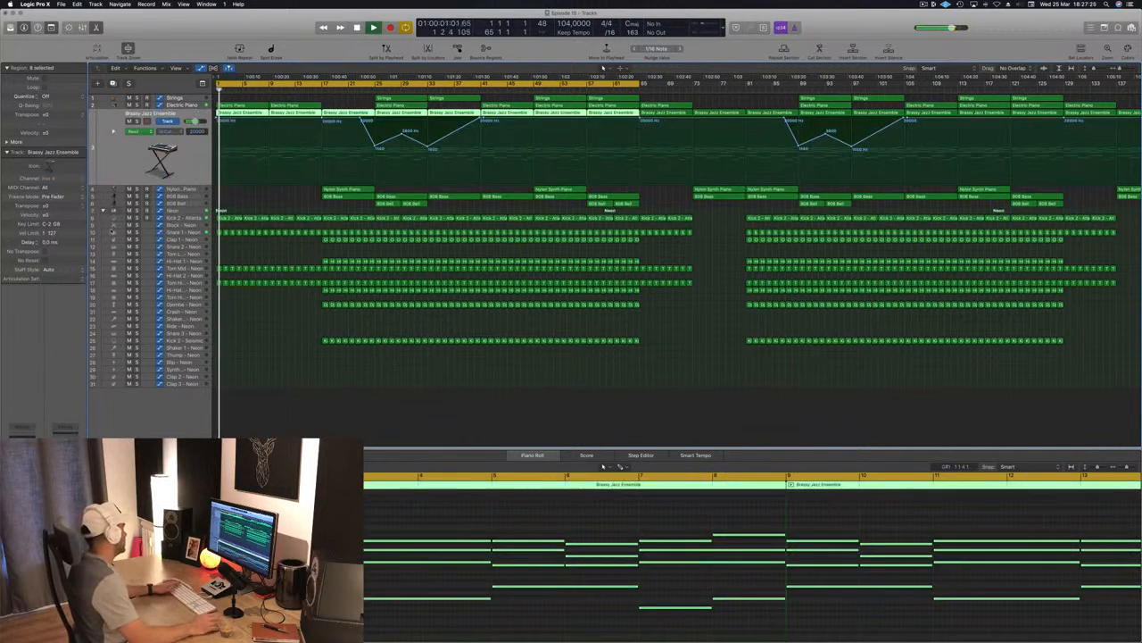
{"action": "key", "text": "ctrl+s"}
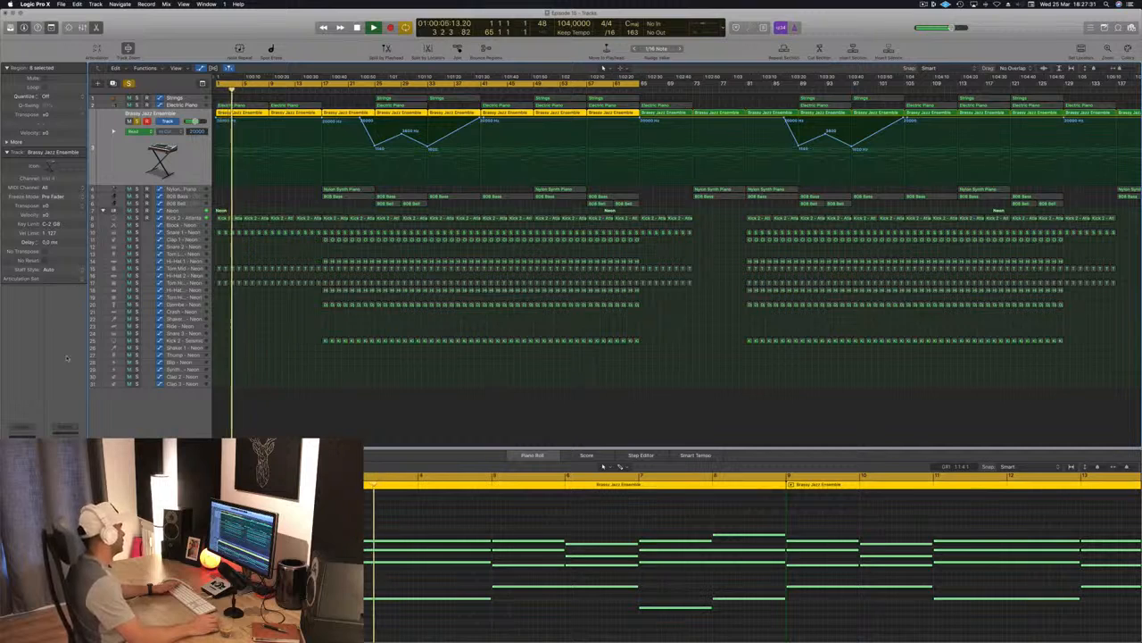
{"action": "key", "text": "space"}
{"action": "key", "text": "space"}
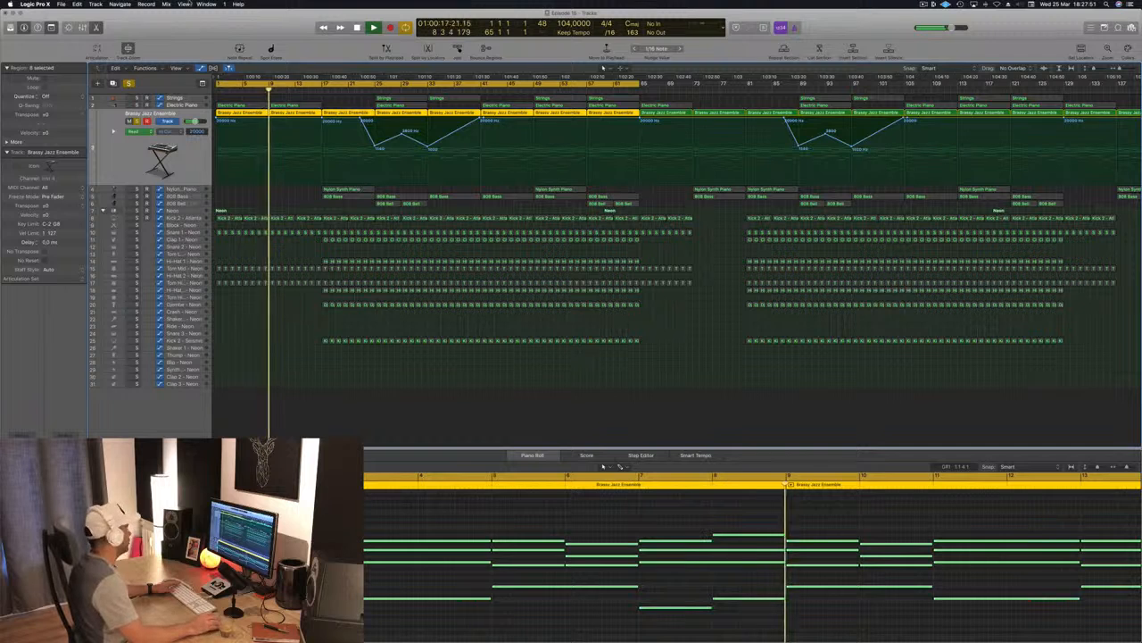
Load the Punchy Room preset in the ChromaVerb on the Brassy Jazz Ensemble's reverb bus, close the plug-in, and unsolo the track.
{"action": "key", "text": "v"}
{"action": "left_click_drag", "start_coordinate": [82, 31], "coordinate": [498, 77]}
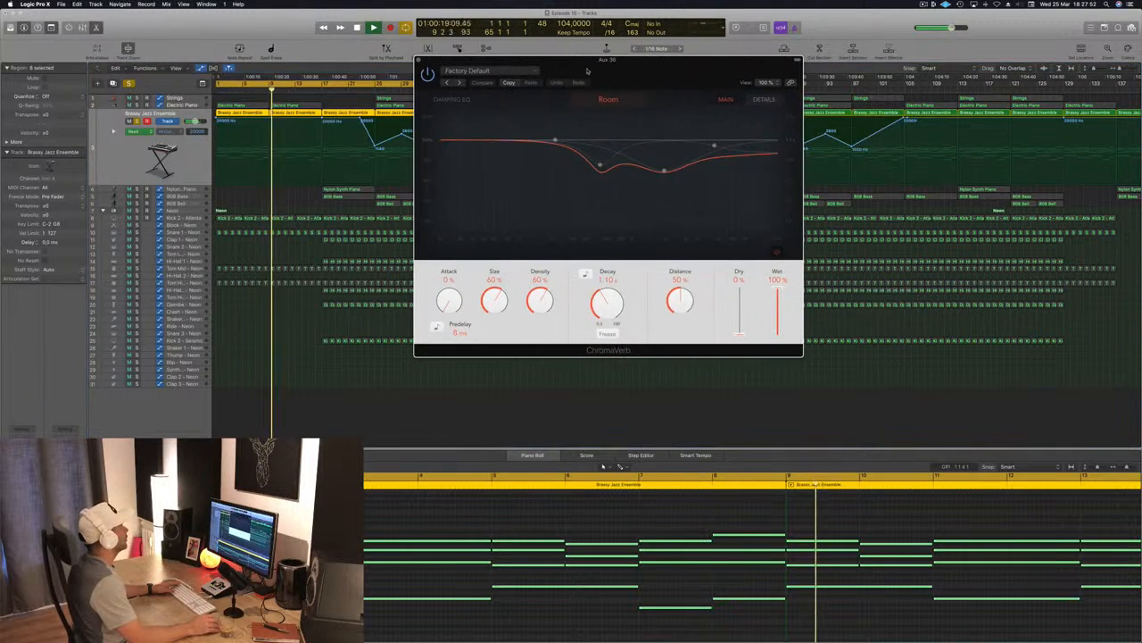
{"action": "left_click", "coordinate": [497, 71]}
{"action": "mouse_move", "coordinate": [536, 241]}
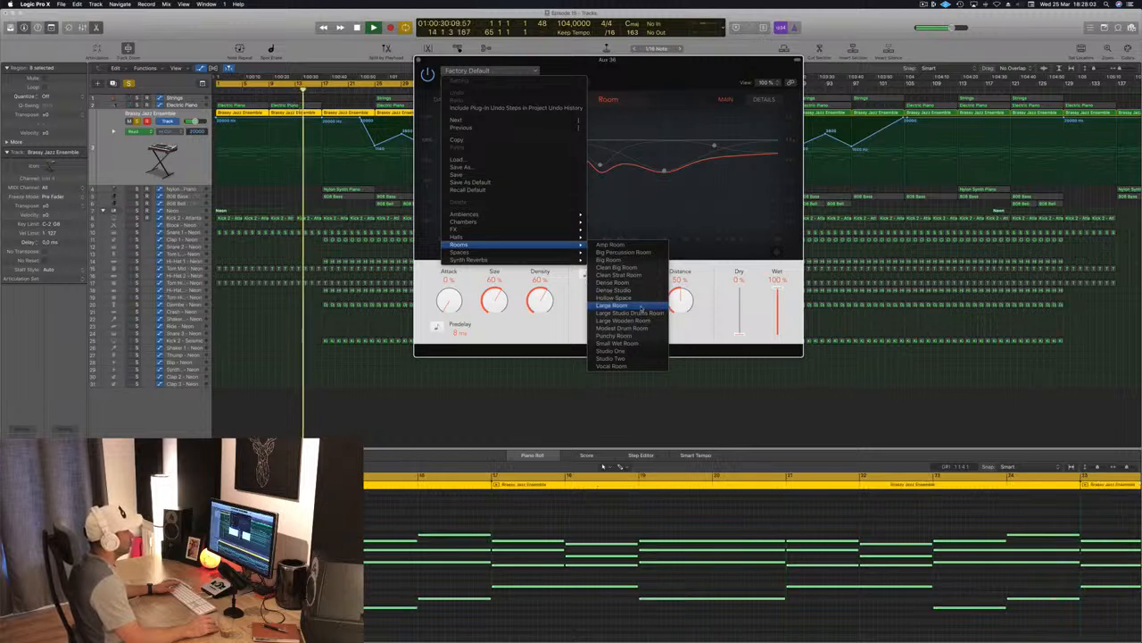
{"action": "left_click", "coordinate": [616, 336]}
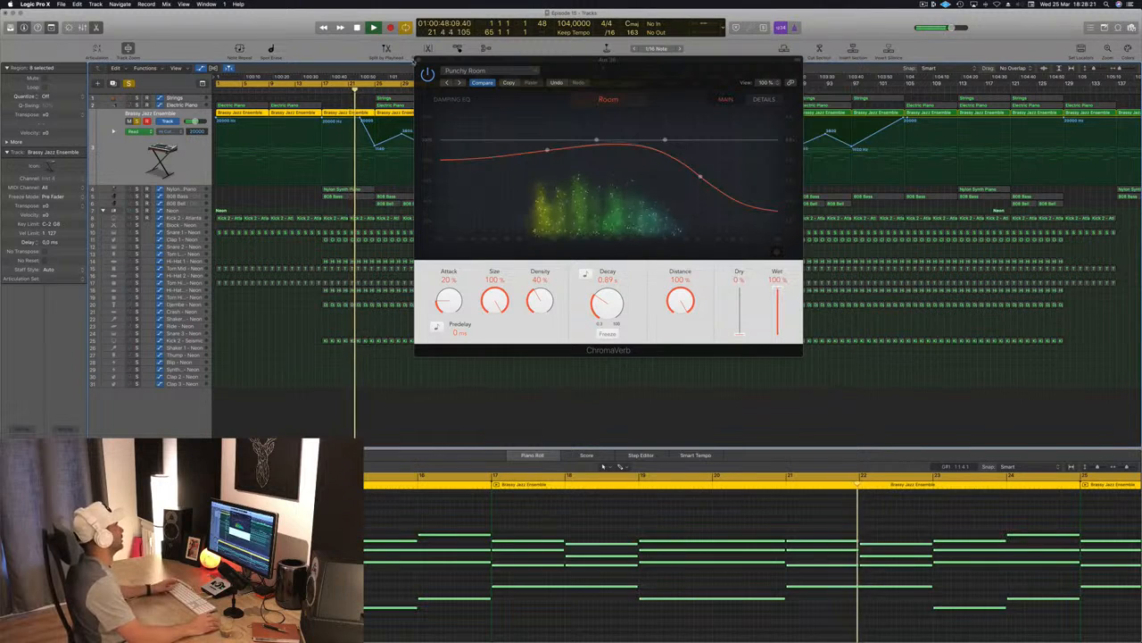
{"action": "left_click", "coordinate": [414, 60]}
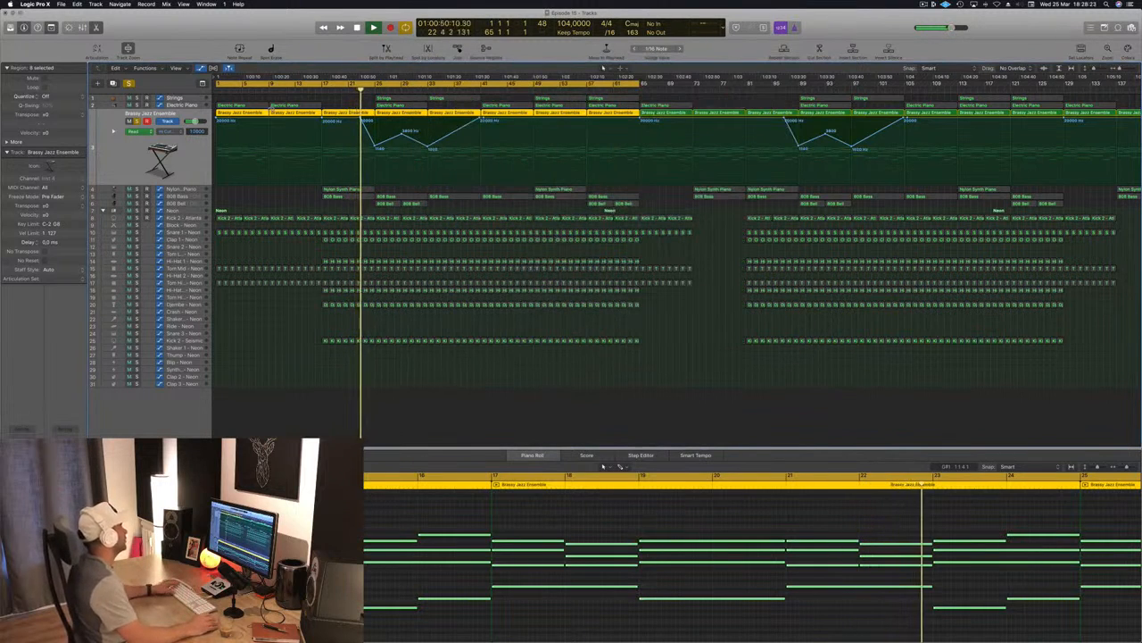
{"action": "key", "text": "s"}
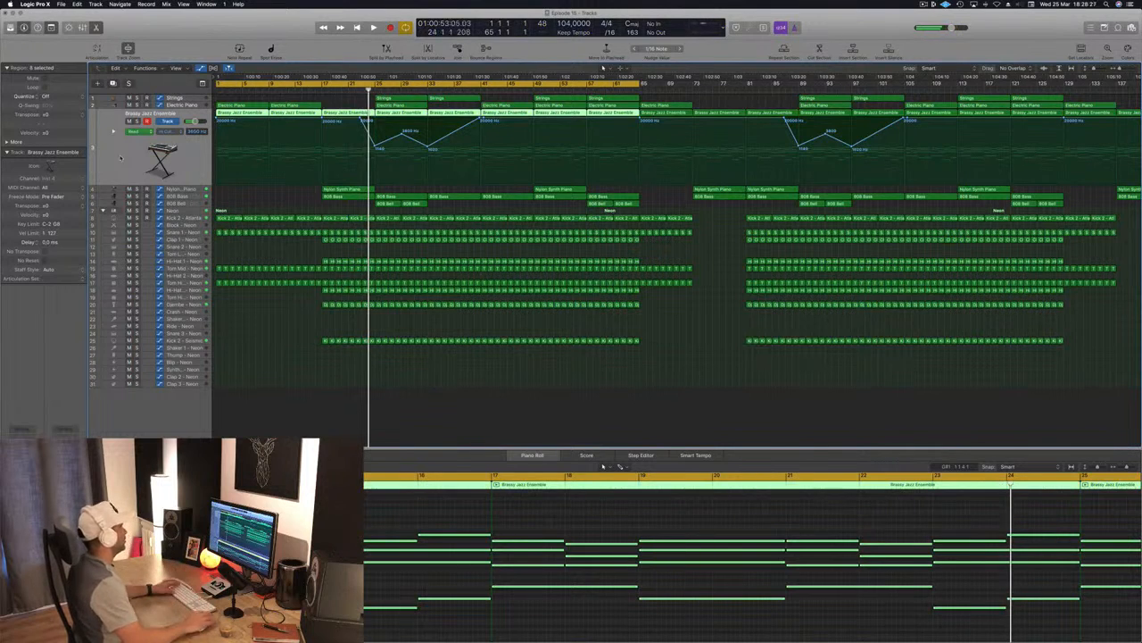
Copy the first Kick 2 region onto the Crash track at bar 1, and audition the crash from the start.
{"action": "key", "text": "Return"}
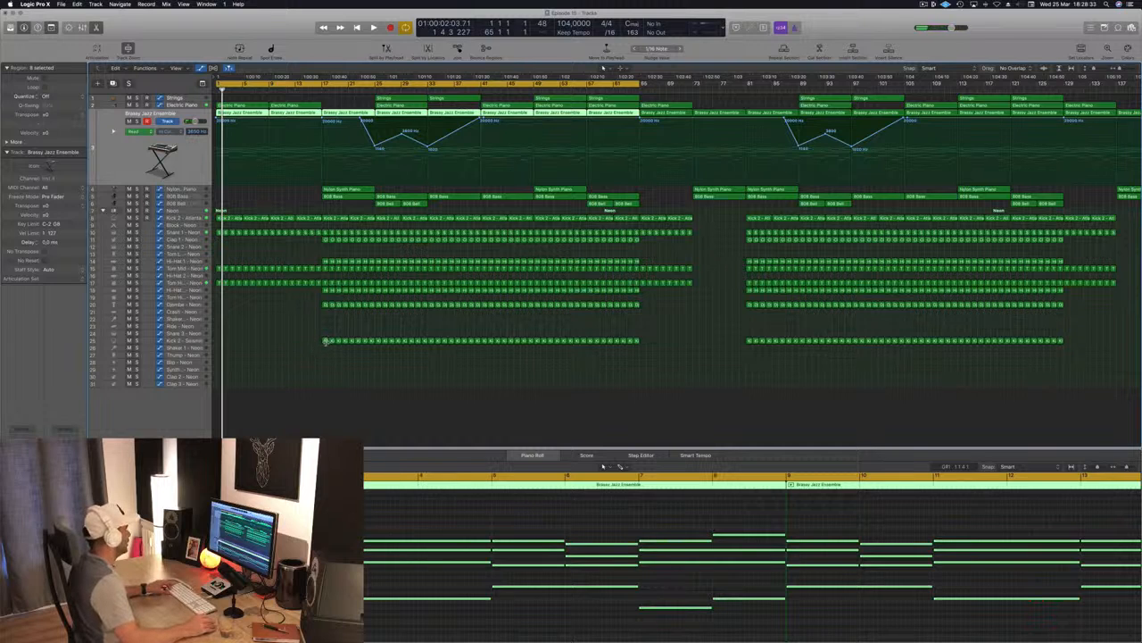
{"action": "left_click", "coordinate": [326, 340]}
{"action": "left_click_drag", "start_coordinate": [325, 340], "coordinate": [218, 311]}
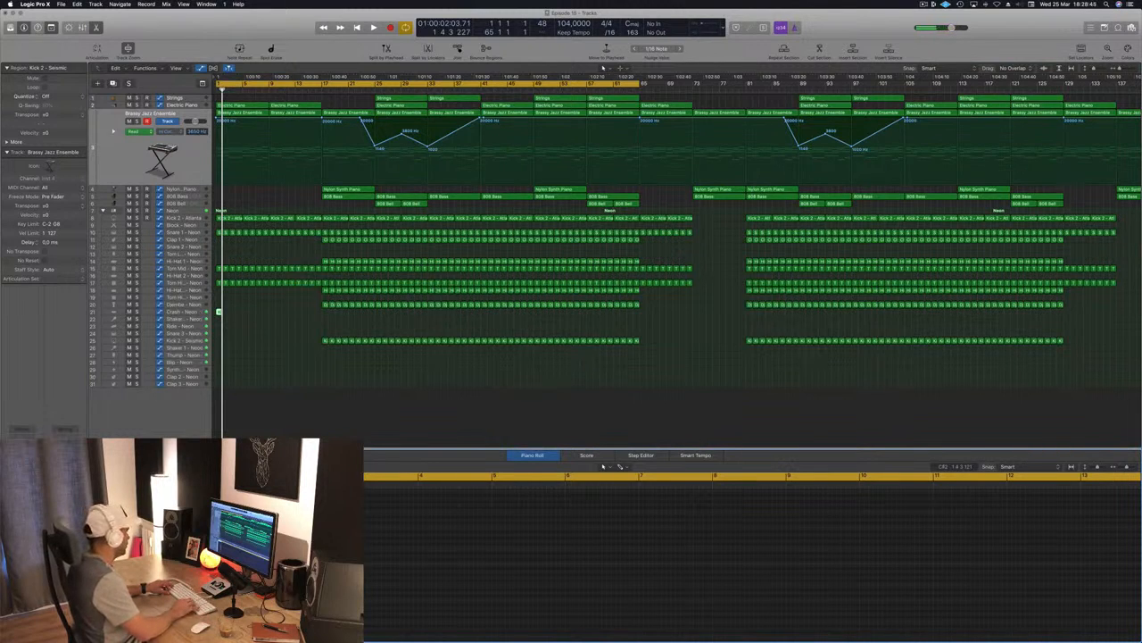
{"action": "key", "text": "space"}
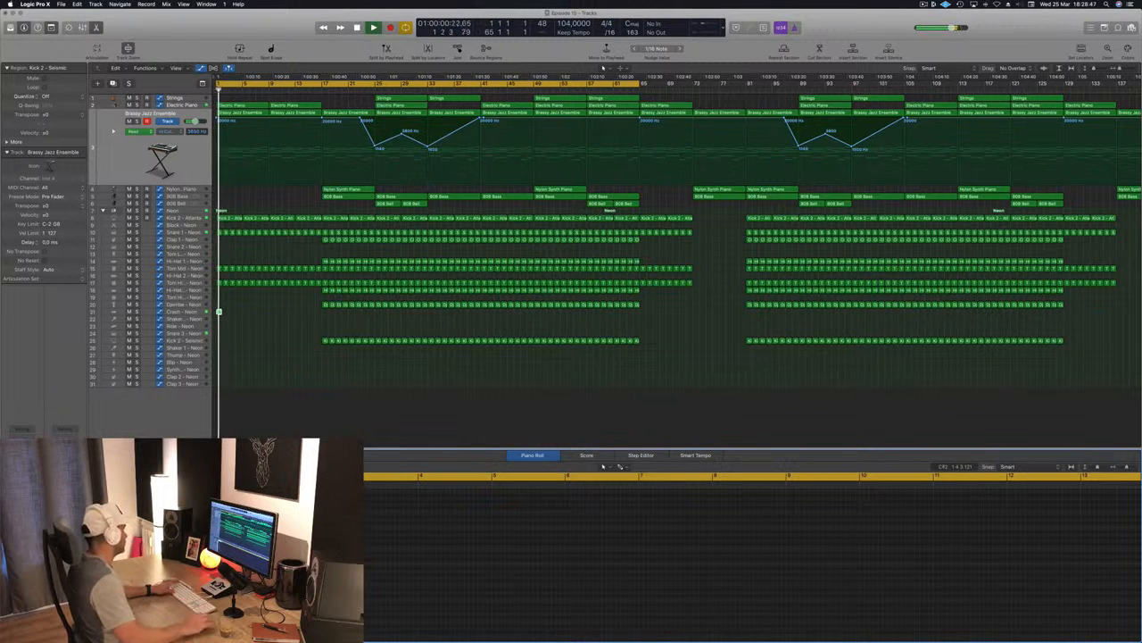
{"action": "key", "text": "space"}
{"action": "left_click", "coordinate": [218, 312]}
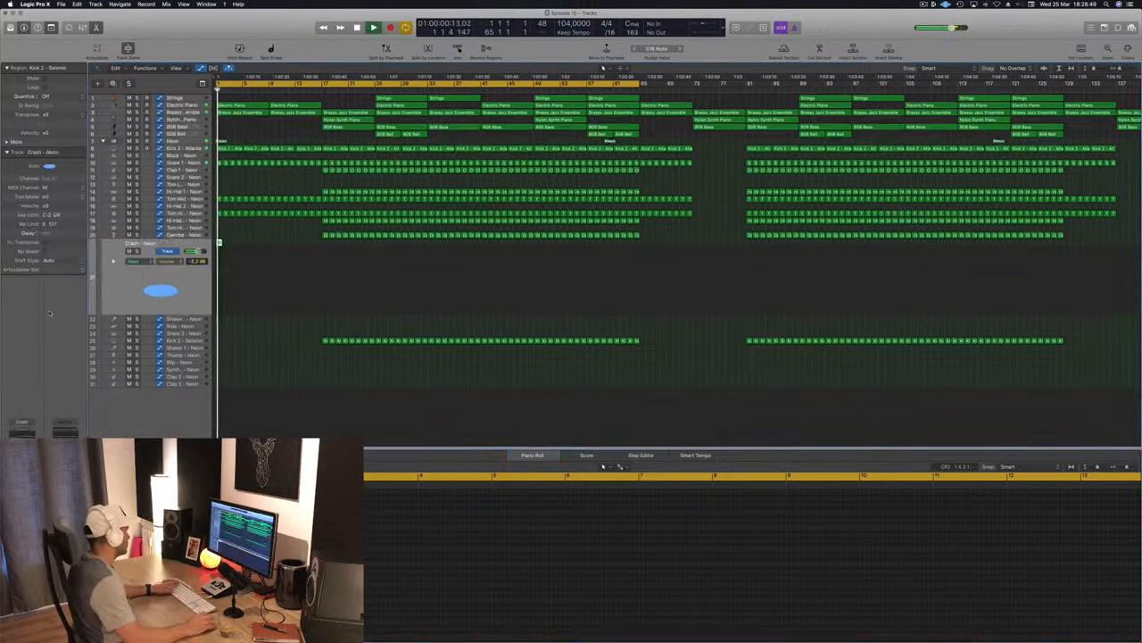
{"action": "left_click", "coordinate": [218, 308]}
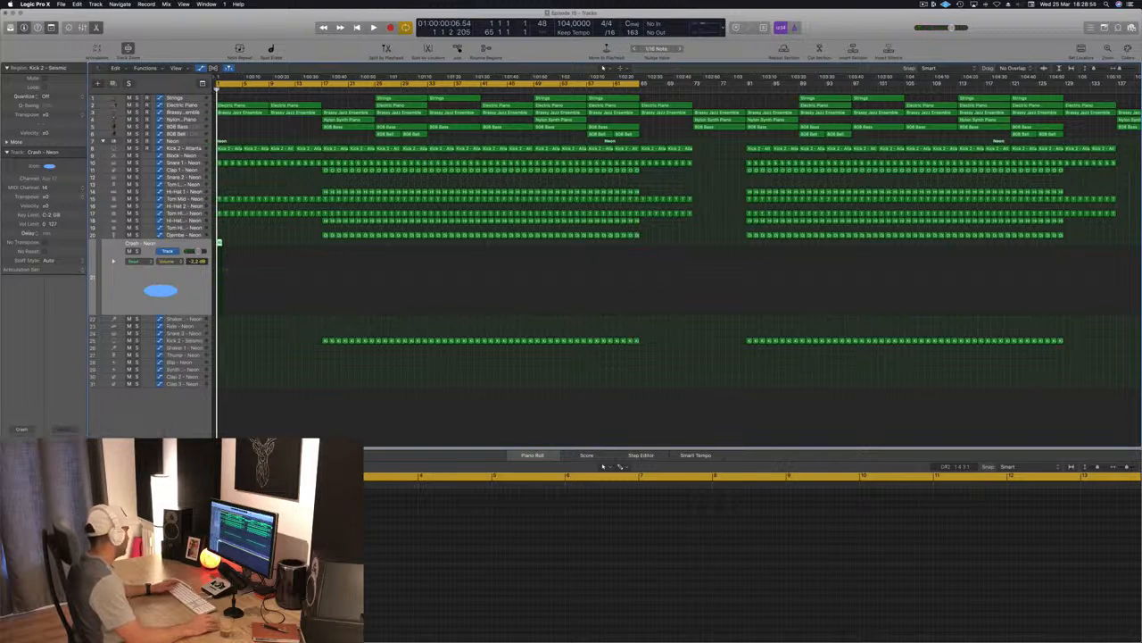
{"action": "key", "text": "space"}
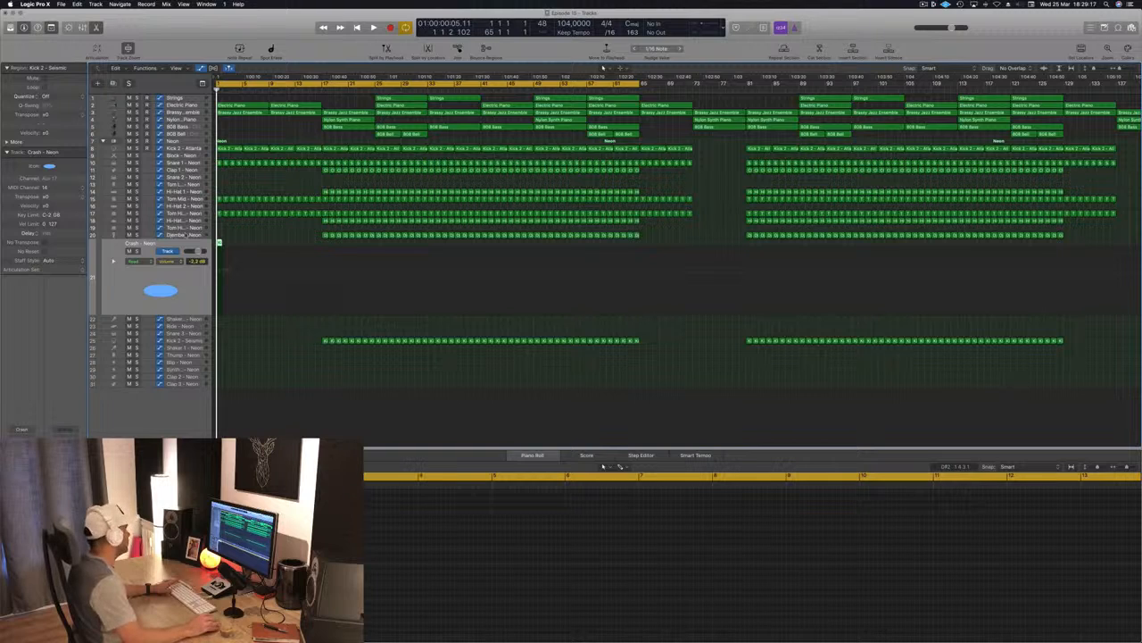
Load the grandiose preset in the SilverVerb on the crash's reverb bus, and play from the start.
{"action": "key", "text": "v"}
{"action": "left_click", "coordinate": [113, 33]}
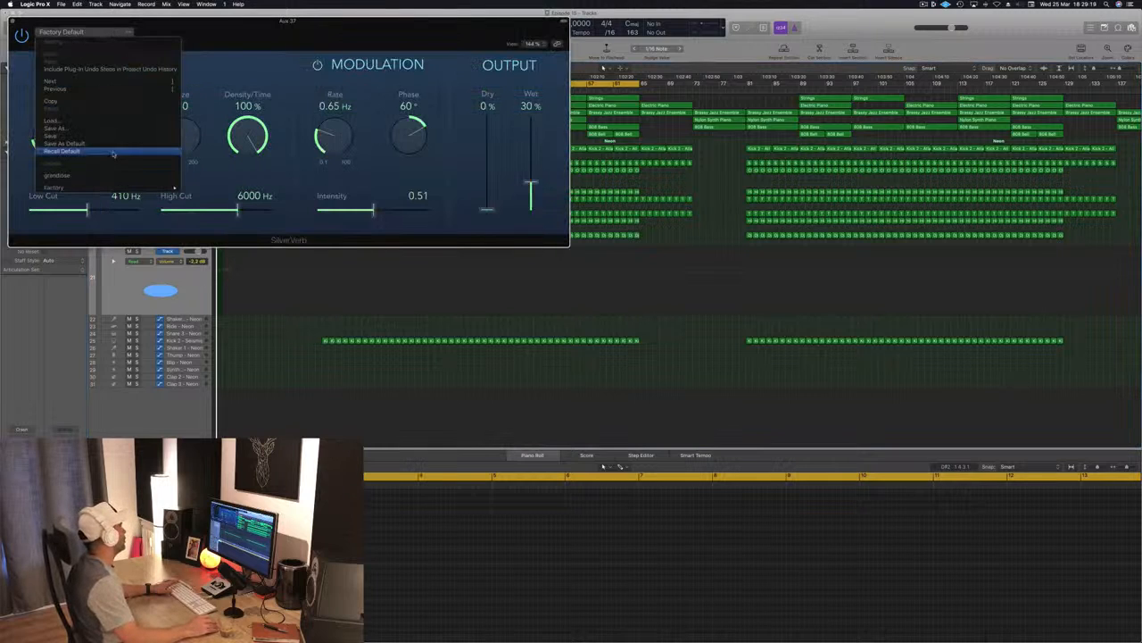
{"action": "left_click", "coordinate": [81, 223]}
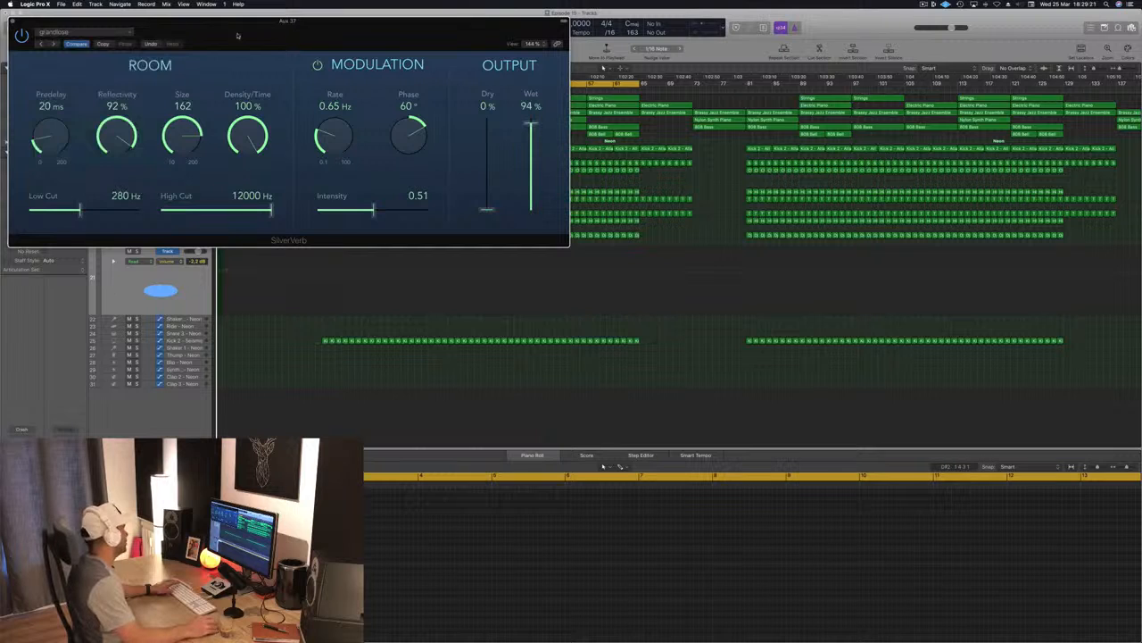
{"action": "left_click_drag", "start_coordinate": [237, 36], "coordinate": [604, 72]}
{"action": "key", "text": "space"}
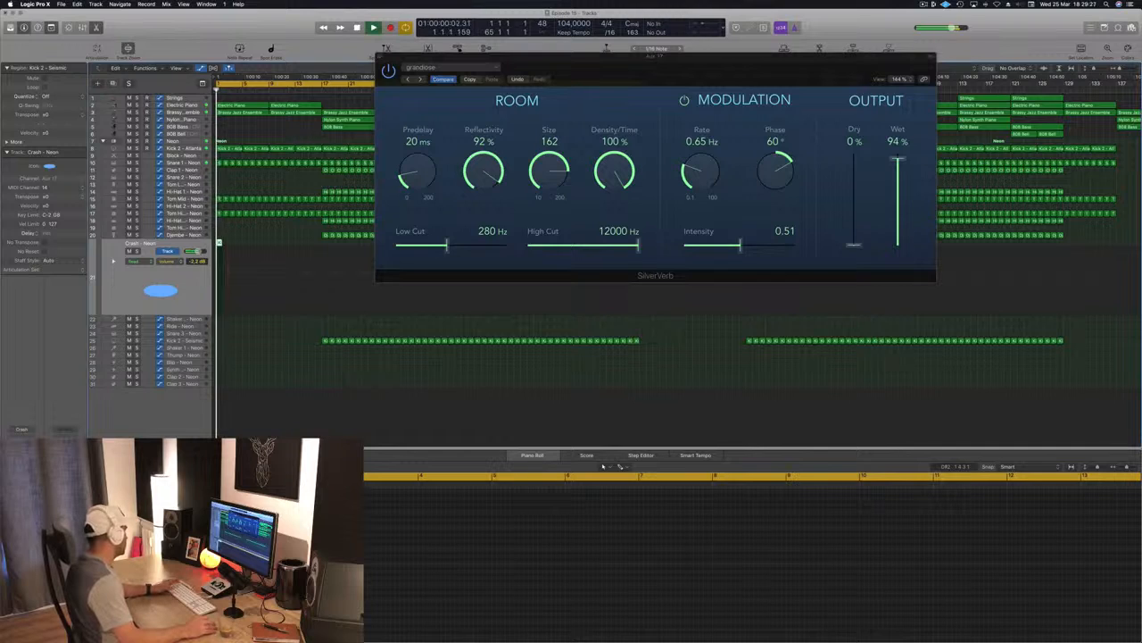
{"action": "key", "text": "space"}
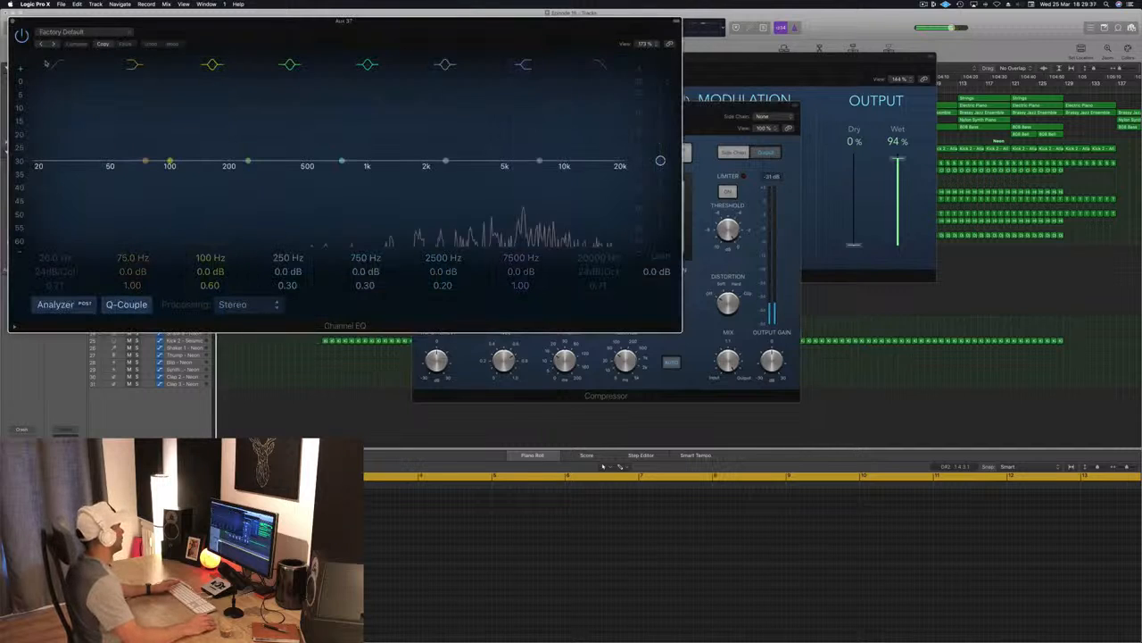
In the reverb bus's Channel EQ, cut the lows below 196 Hz, lower the 8100 Hz high shelf by 6 dB, and close the plug-in.
{"action": "left_click_drag", "start_coordinate": [238, 161], "coordinate": [262, 159]}
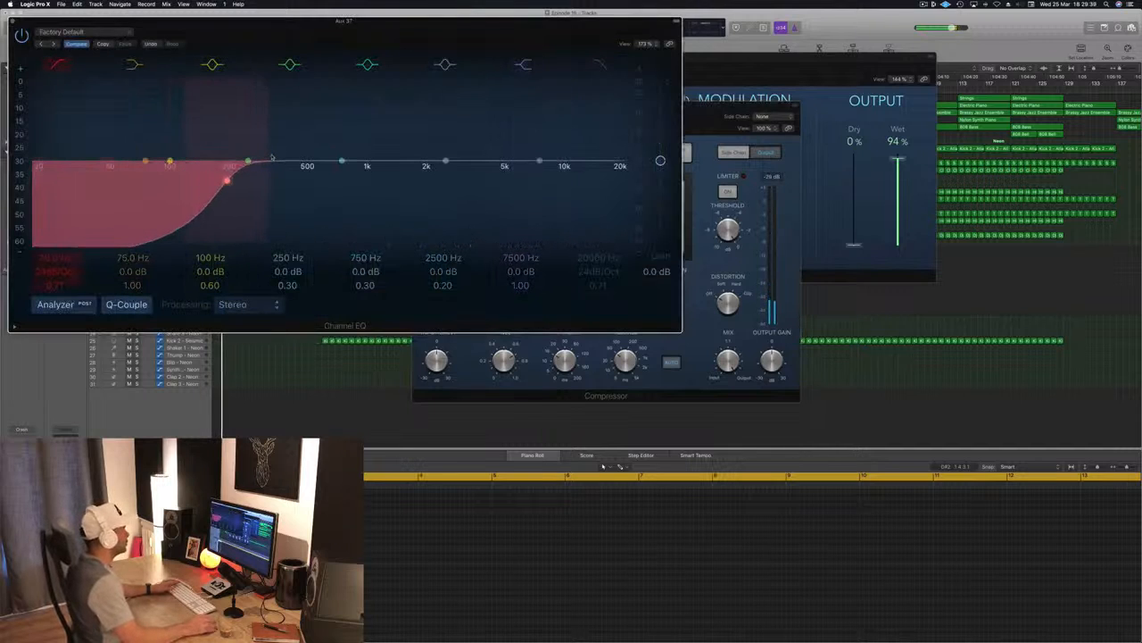
{"action": "left_click_drag", "start_coordinate": [539, 162], "coordinate": [547, 186]}
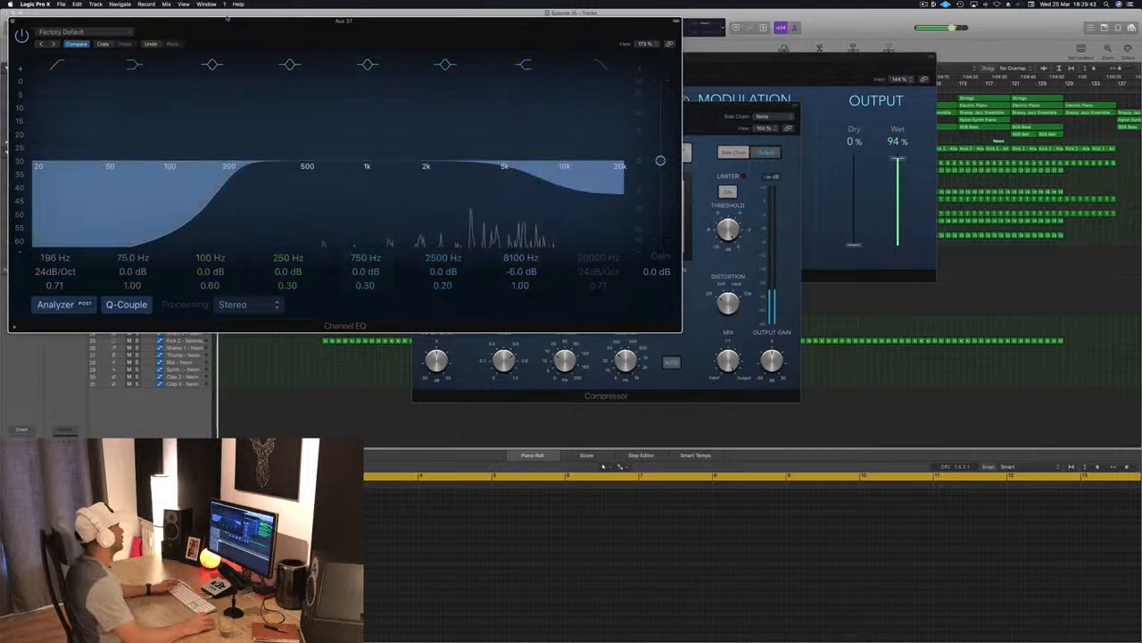
{"action": "left_click", "coordinate": [13, 20]}
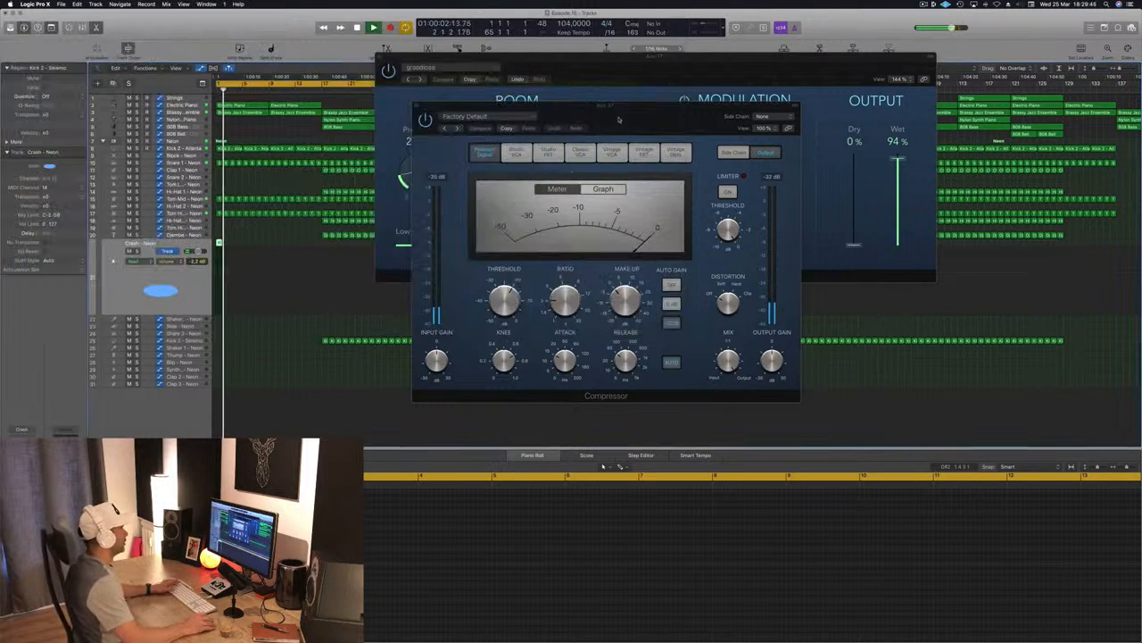
Set the reverb bus Compressor's side chain to Bus 10, which carries the Kick 2 tracks, play it, and close the plug-in.
{"action": "left_click_drag", "start_coordinate": [619, 118], "coordinate": [858, 117]}
{"action": "left_click_drag", "start_coordinate": [954, 121], "coordinate": [806, 121]}
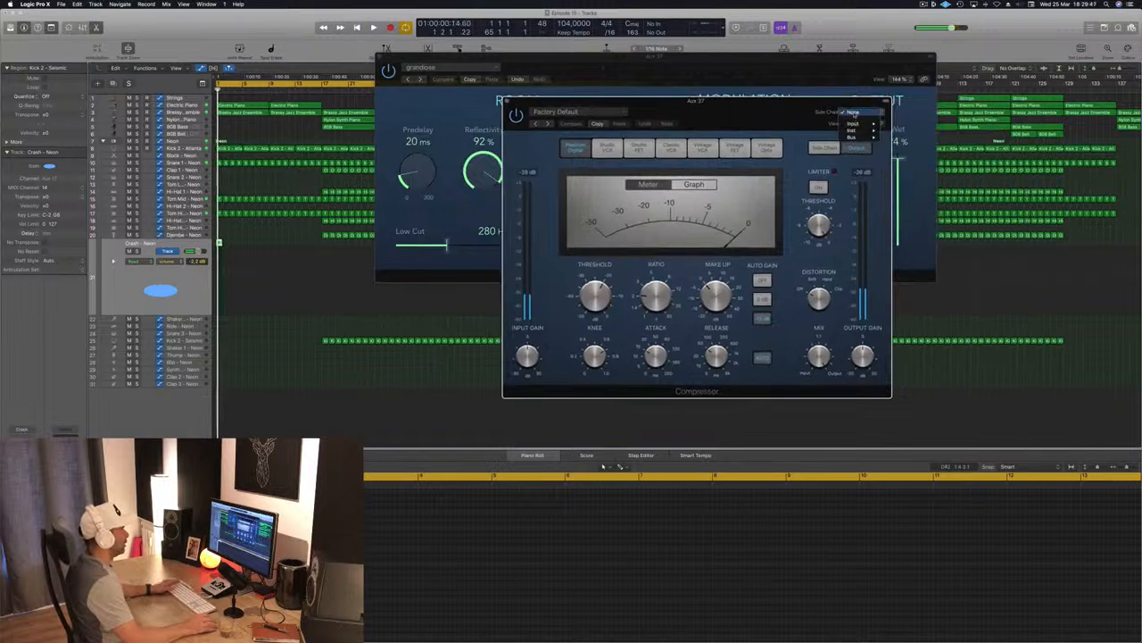
{"action": "mouse_move", "coordinate": [855, 138]}
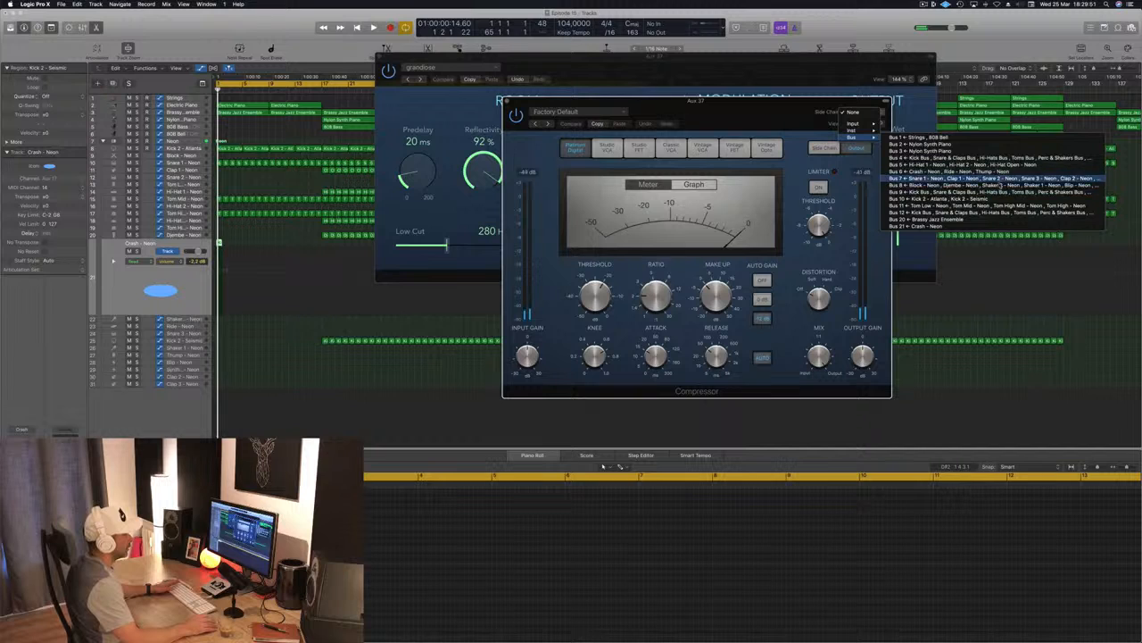
{"action": "left_click", "coordinate": [999, 198]}
{"action": "key", "text": "space"}
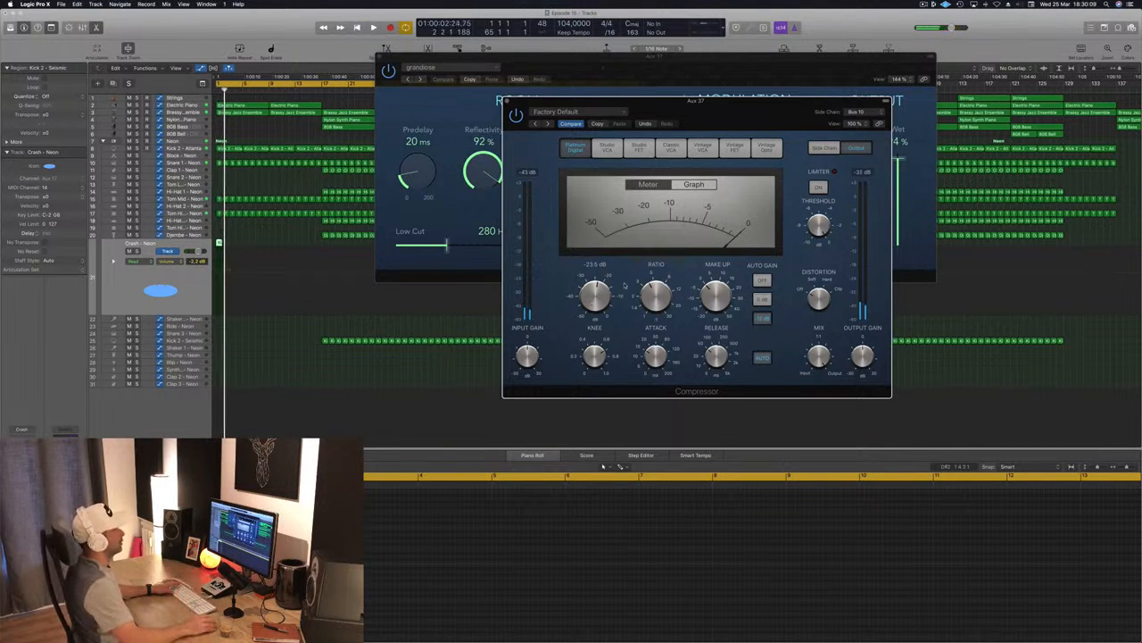
{"action": "left_click_drag", "start_coordinate": [708, 104], "coordinate": [662, 161]}
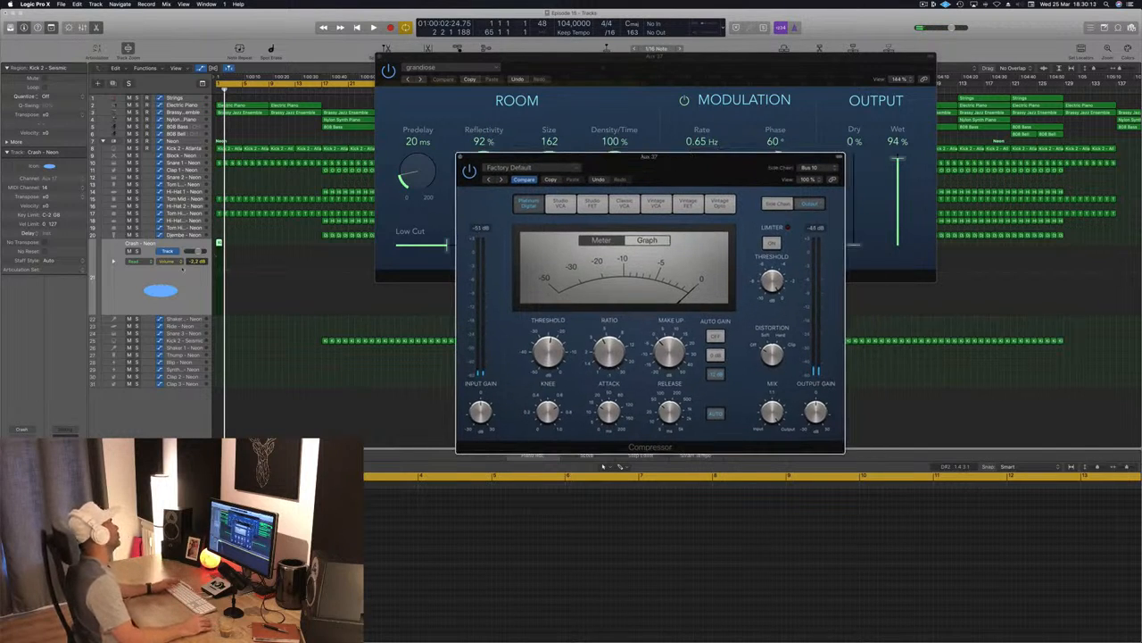
{"action": "left_click_drag", "start_coordinate": [473, 158], "coordinate": [460, 161]}
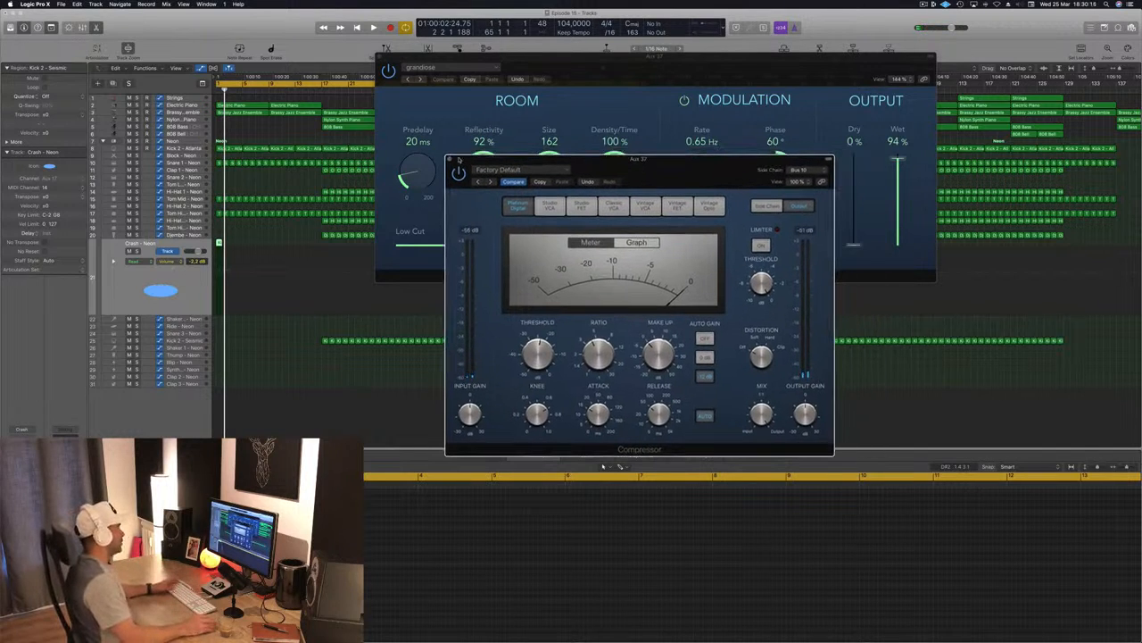
{"action": "left_click", "coordinate": [451, 160]}
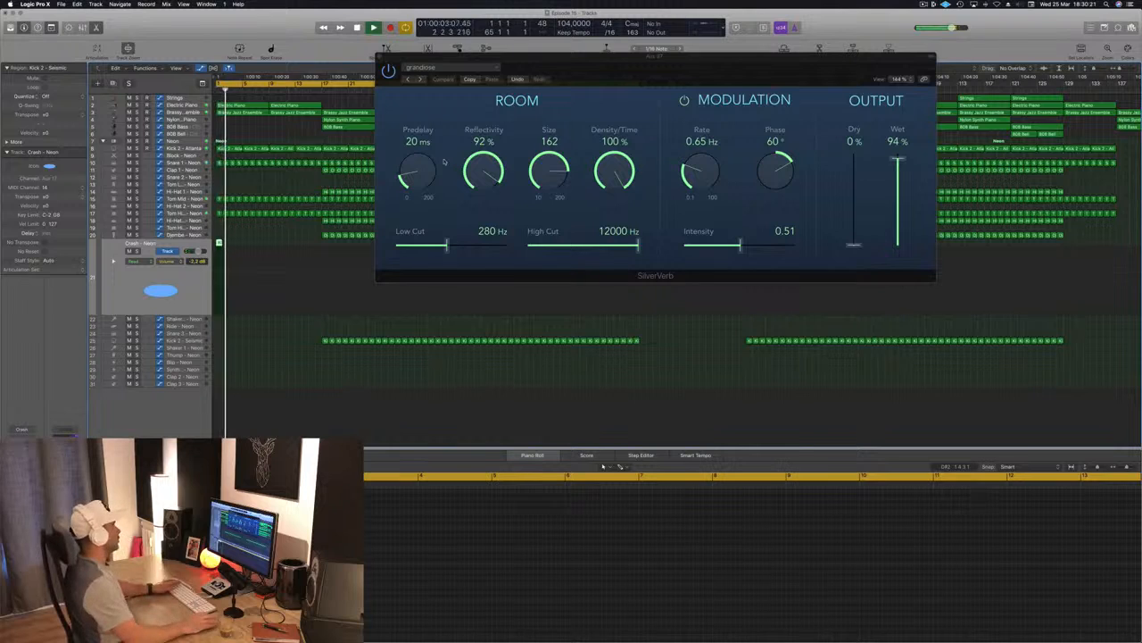
Set the SilverVerb's wet output to 100 %, close the plug-in, and replay the song from the beginning.
{"action": "left_click_drag", "start_coordinate": [804, 71], "coordinate": [788, 71]}
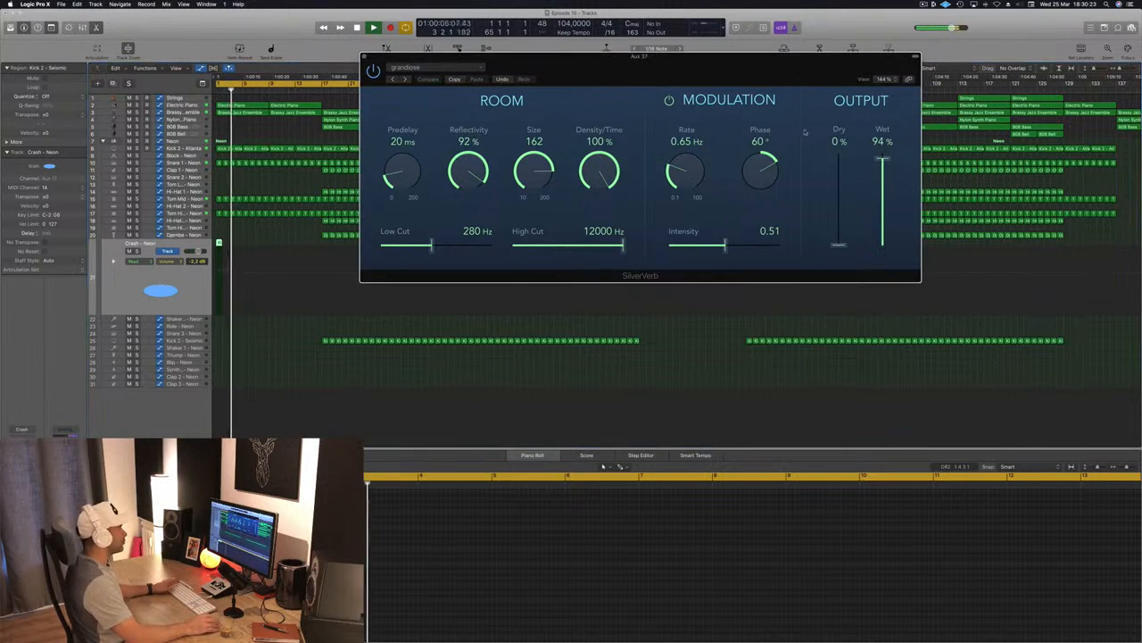
{"action": "left_click_drag", "start_coordinate": [883, 159], "coordinate": [887, 143]}
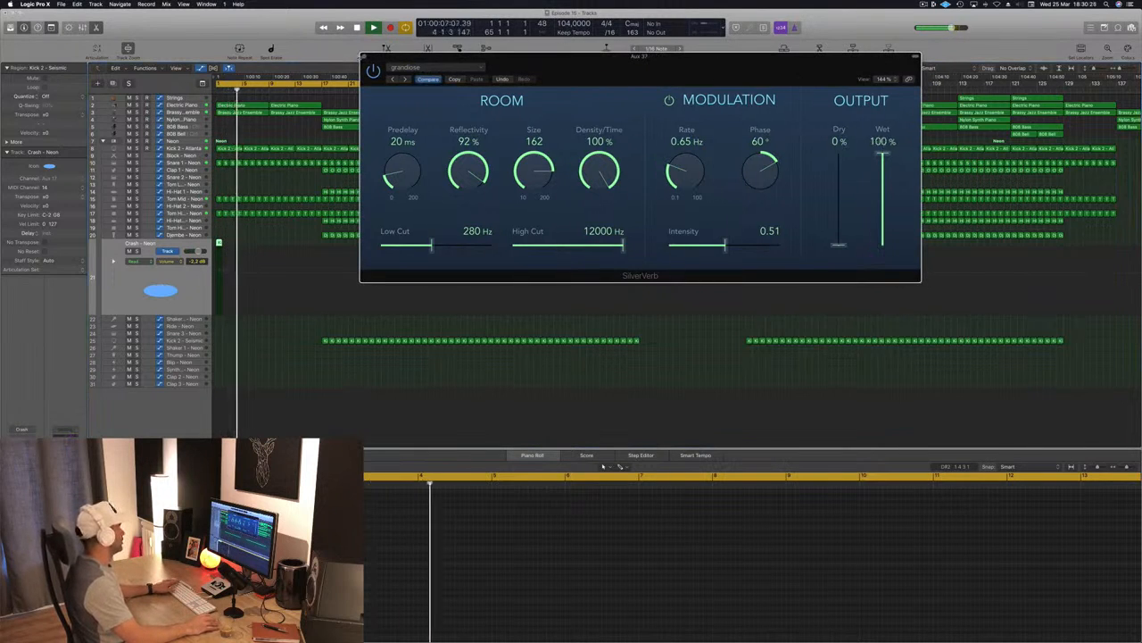
{"action": "left_click", "coordinate": [364, 57]}
{"action": "key", "text": "Return"}
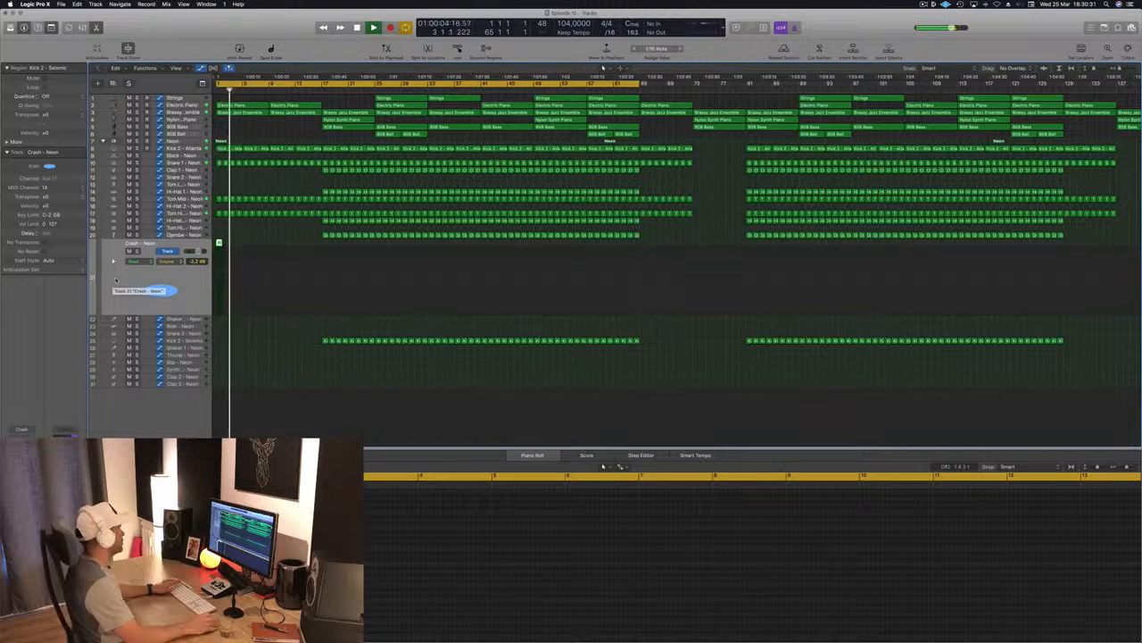
{"action": "key", "text": "space"}
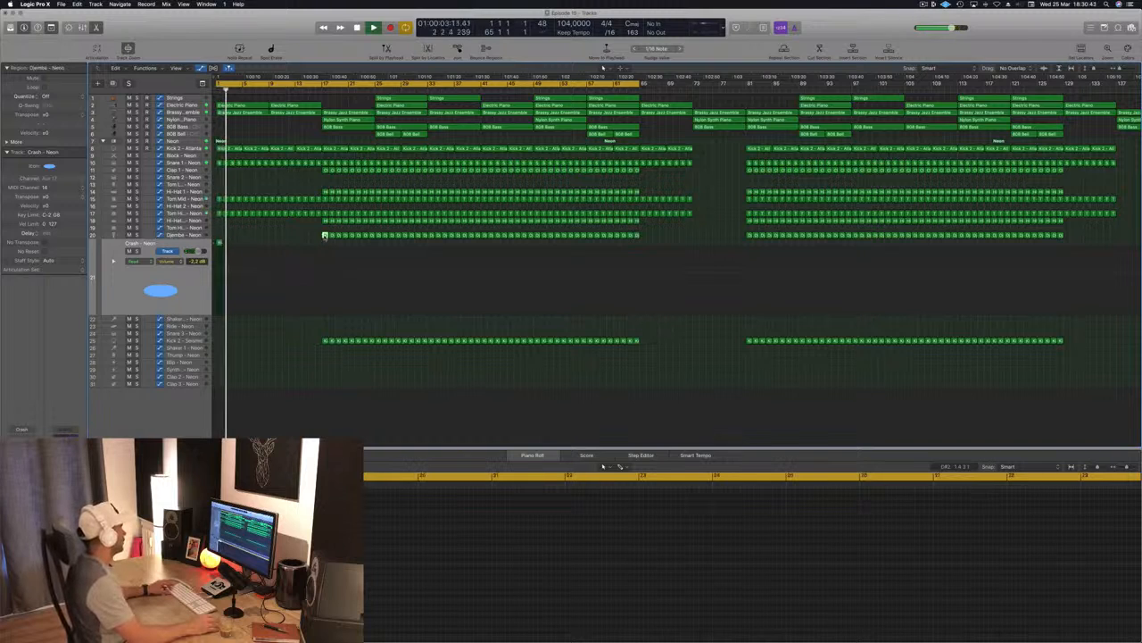
Copy the first Djembe region onto the Shaker 2 track at bar 1, replay from the start, and select the Shaker 2 track.
{"action": "left_click_drag", "start_coordinate": [218, 242], "coordinate": [219, 319]}
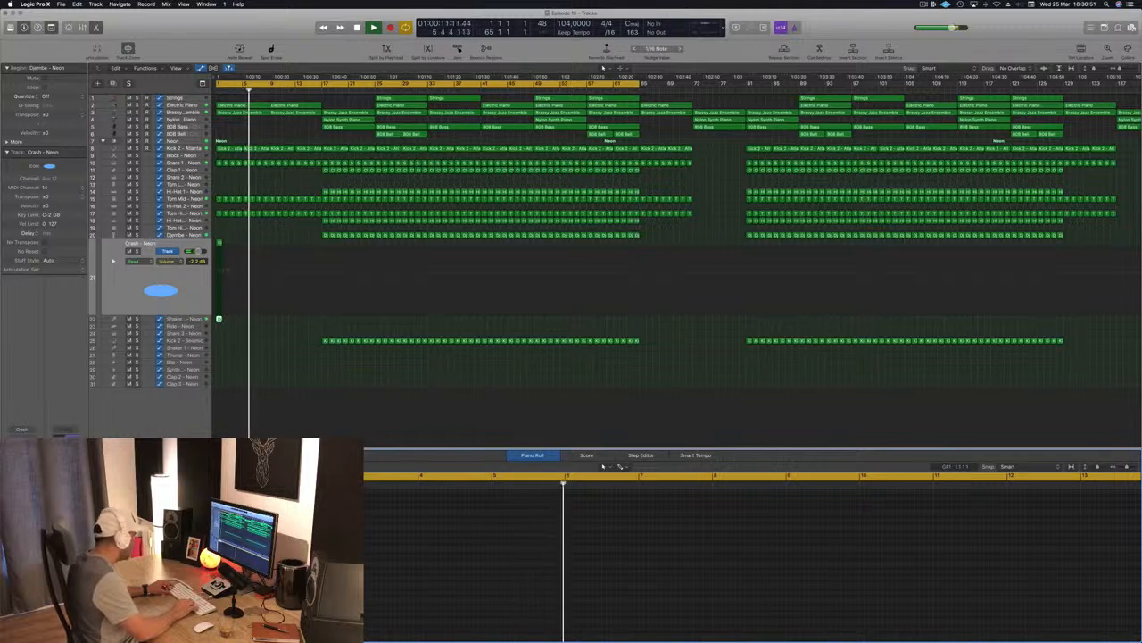
{"action": "key", "text": "Return"}
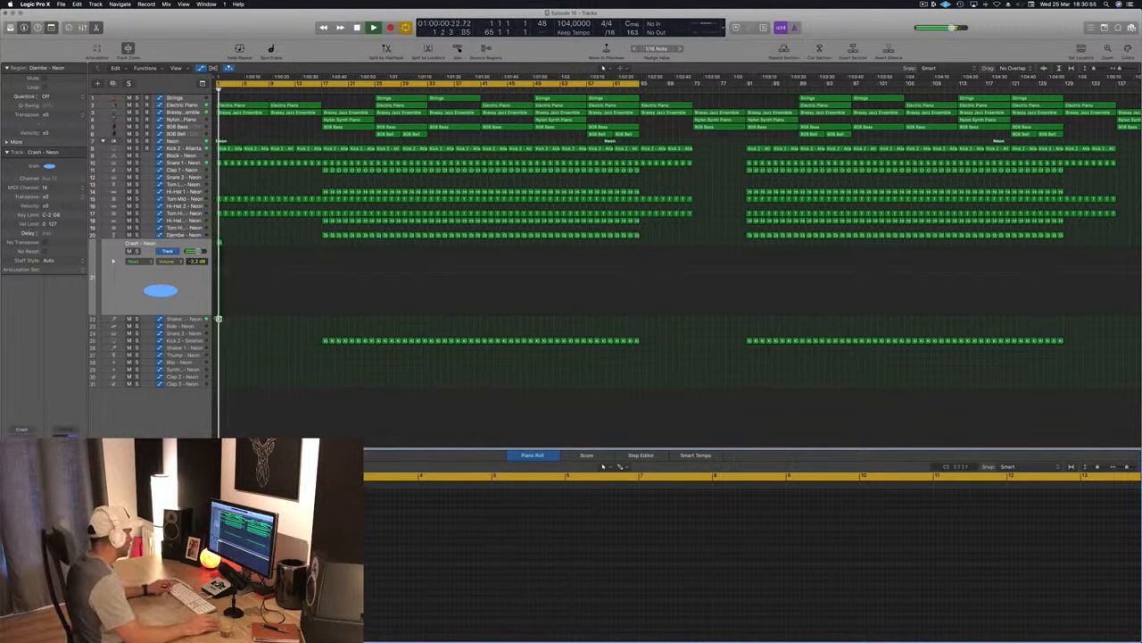
{"action": "left_click_drag", "start_coordinate": [218, 319], "coordinate": [228, 319]}
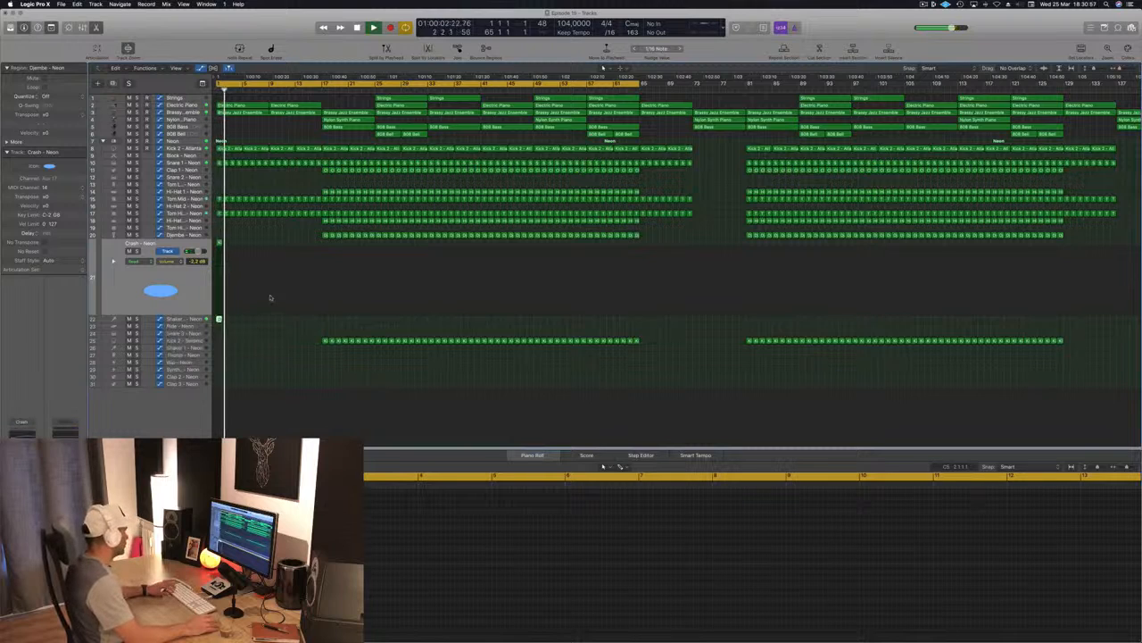
{"action": "key", "text": "Return"}
{"action": "left_click", "coordinate": [198, 318]}
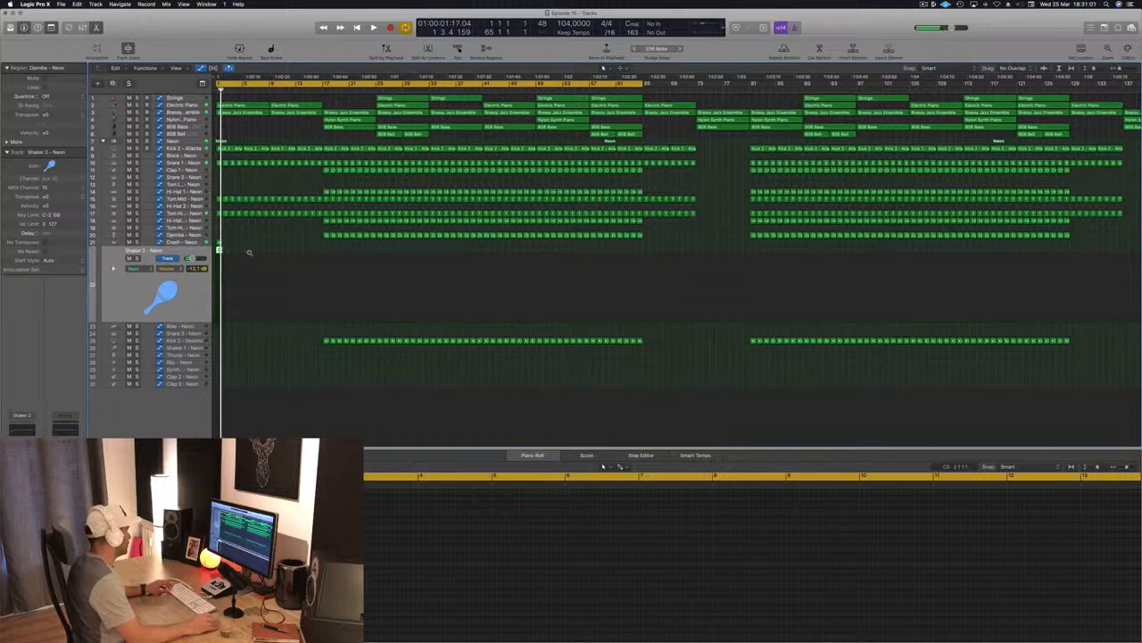
Repeat the Djembe region along the Shaker 2 track so it fills bars 1 to 16, and play the intro.
{"action": "scroll", "coordinate": [249, 252], "scroll_direction": "up", "scroll_amount": 5}
{"action": "left_click_drag", "start_coordinate": [220, 249], "coordinate": [299, 264]}
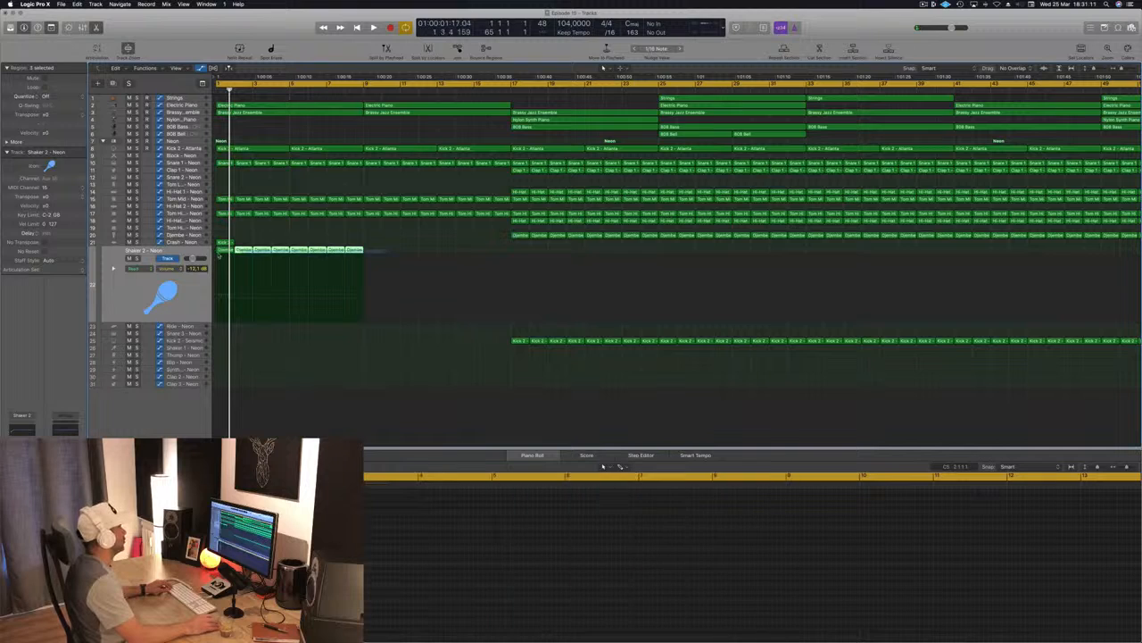
{"action": "left_click_drag", "start_coordinate": [220, 251], "coordinate": [368, 258]}
{"action": "key", "text": "space"}
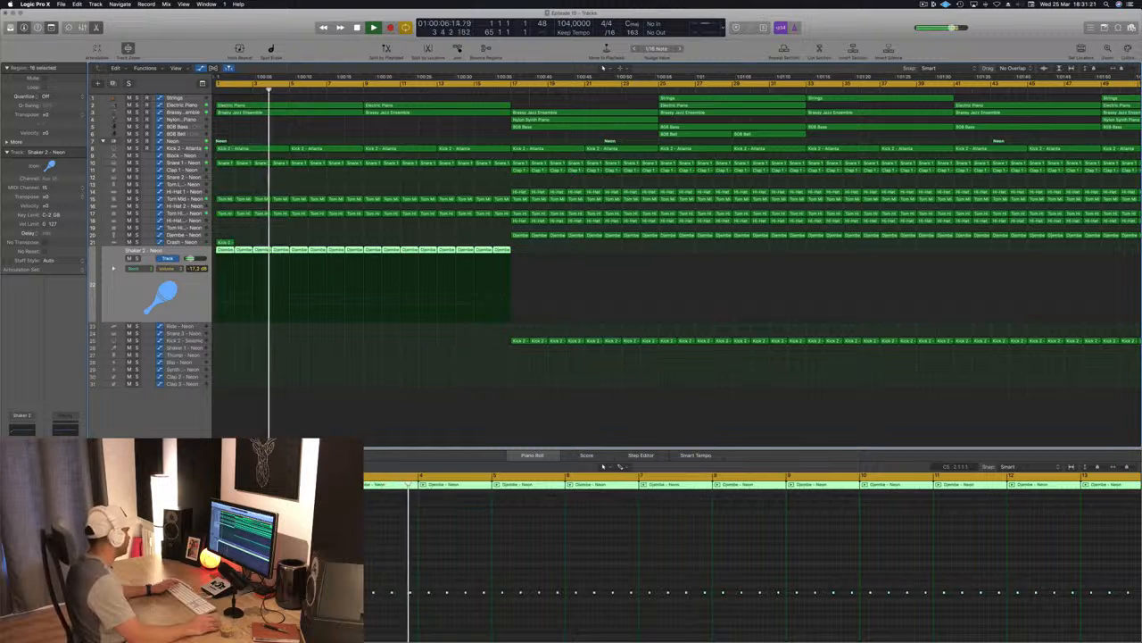
On Shaker 2's Stereo Delay, raise both the left and right output mix to 100 %.
{"action": "key", "text": "v"}
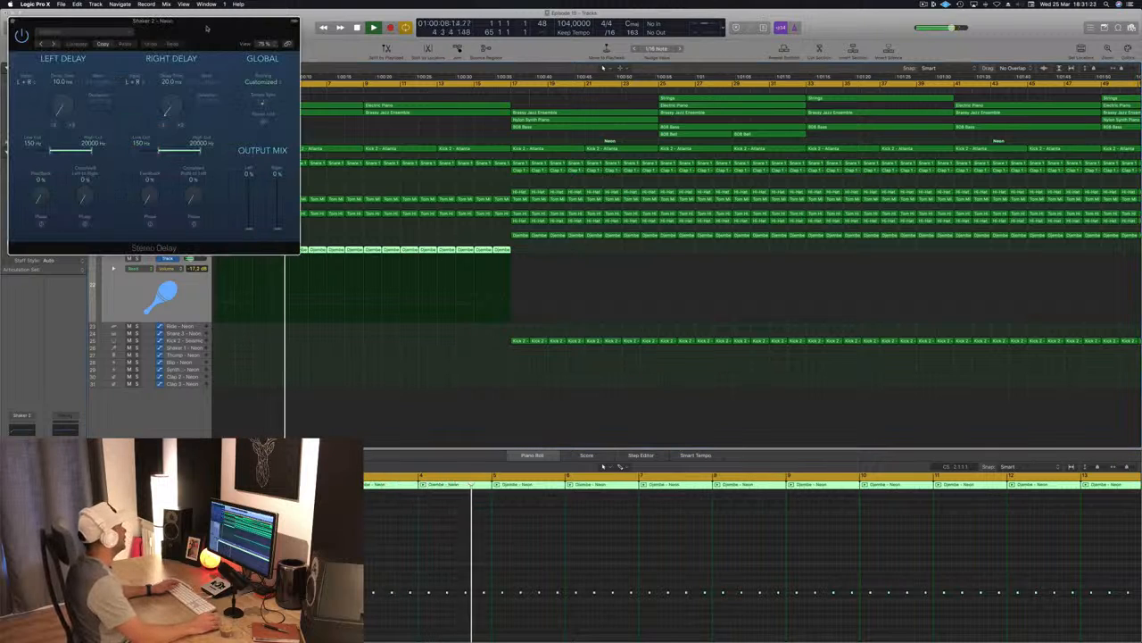
{"action": "left_click_drag", "start_coordinate": [56, 29], "coordinate": [214, 43]}
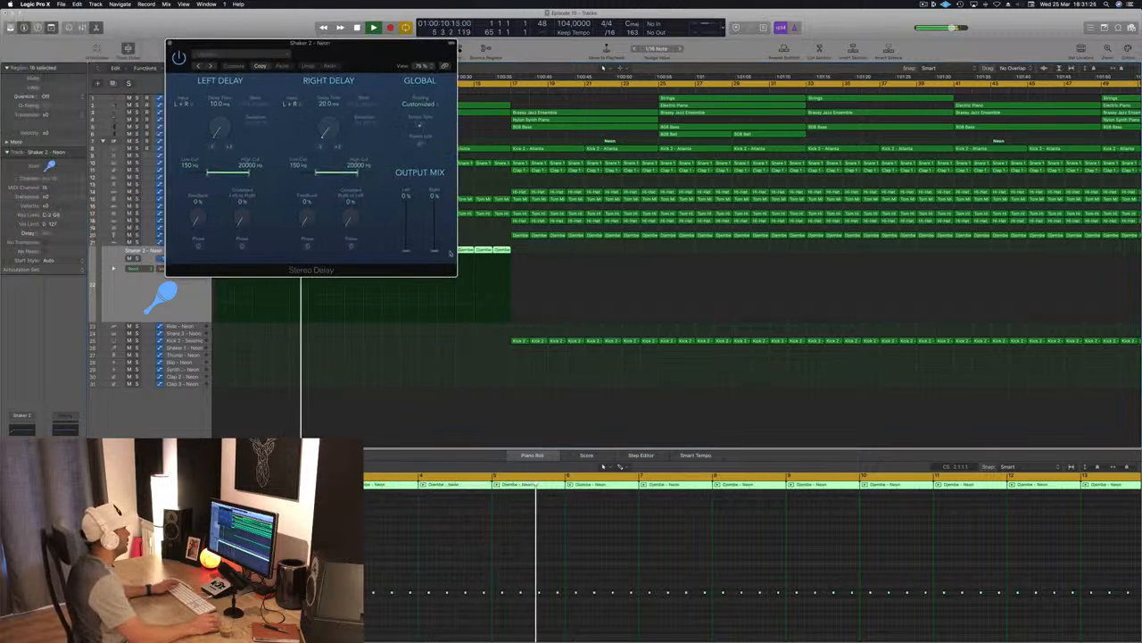
{"action": "left_click_drag", "start_coordinate": [406, 250], "coordinate": [408, 200]}
{"action": "left_click_drag", "start_coordinate": [436, 251], "coordinate": [458, 162]}
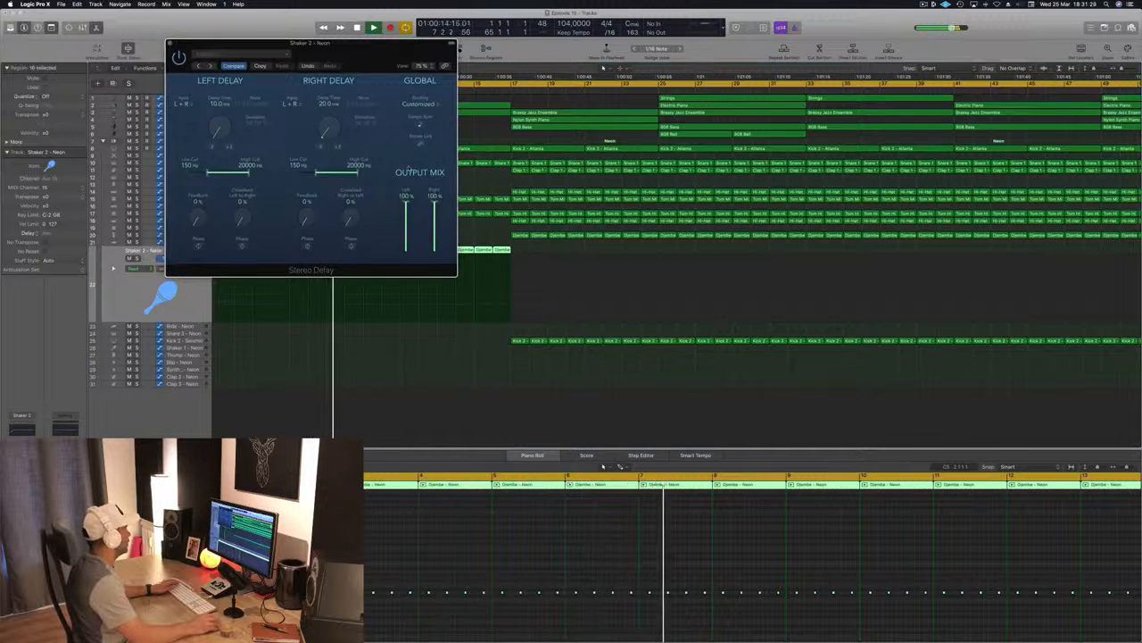
{"action": "left_click_drag", "start_coordinate": [311, 43], "coordinate": [432, 55]}
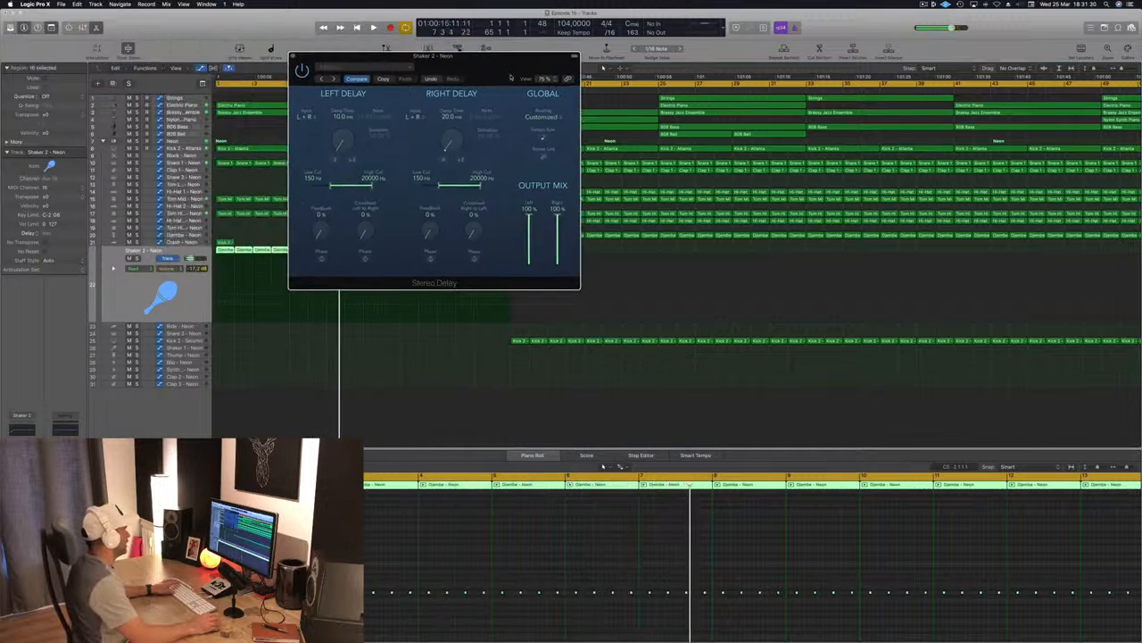
Set the Stereo Delay's left delay time to 5 ms and its right delay time to 15 ms while listening.
{"action": "left_click", "coordinate": [462, 161]}
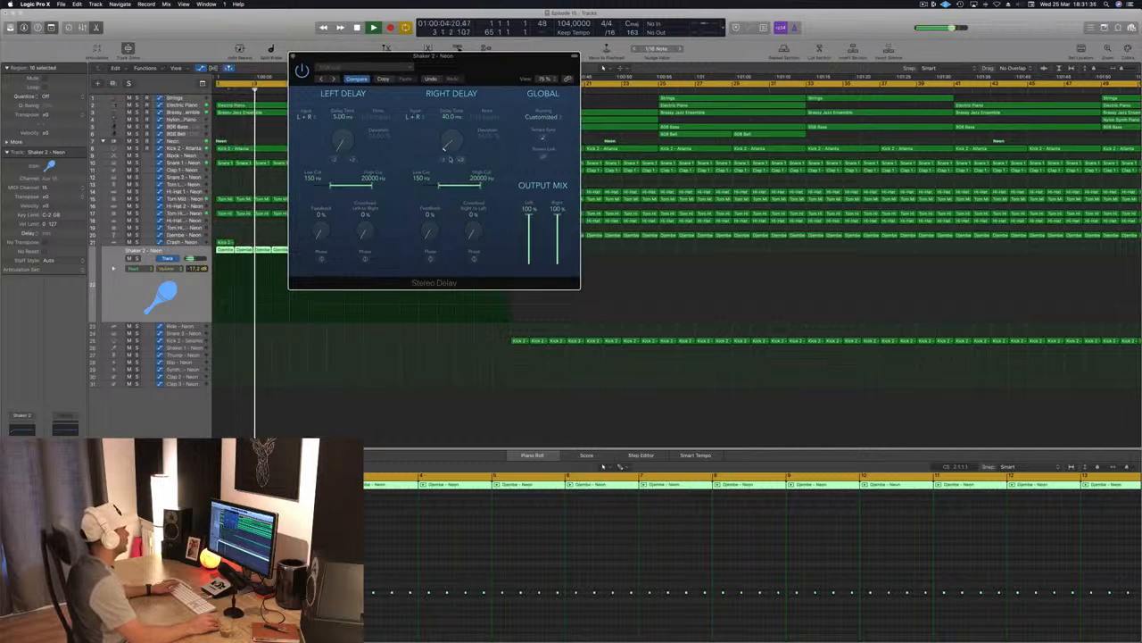
{"action": "left_click", "coordinate": [443, 161]}
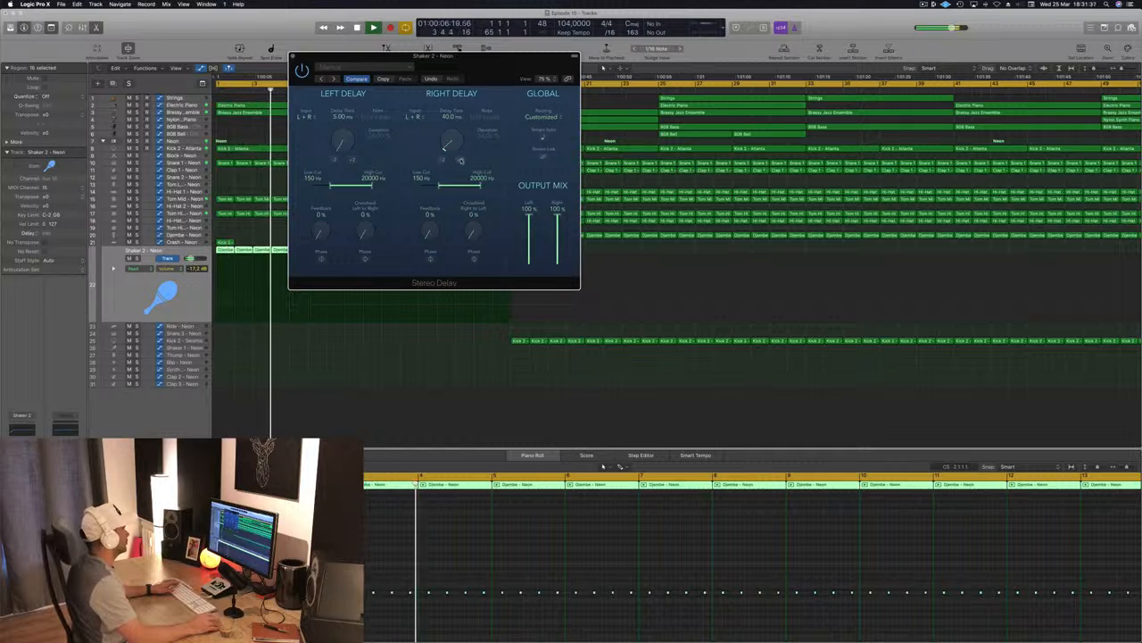
{"action": "left_click", "coordinate": [443, 161]}
{"action": "left_click", "coordinate": [443, 160]}
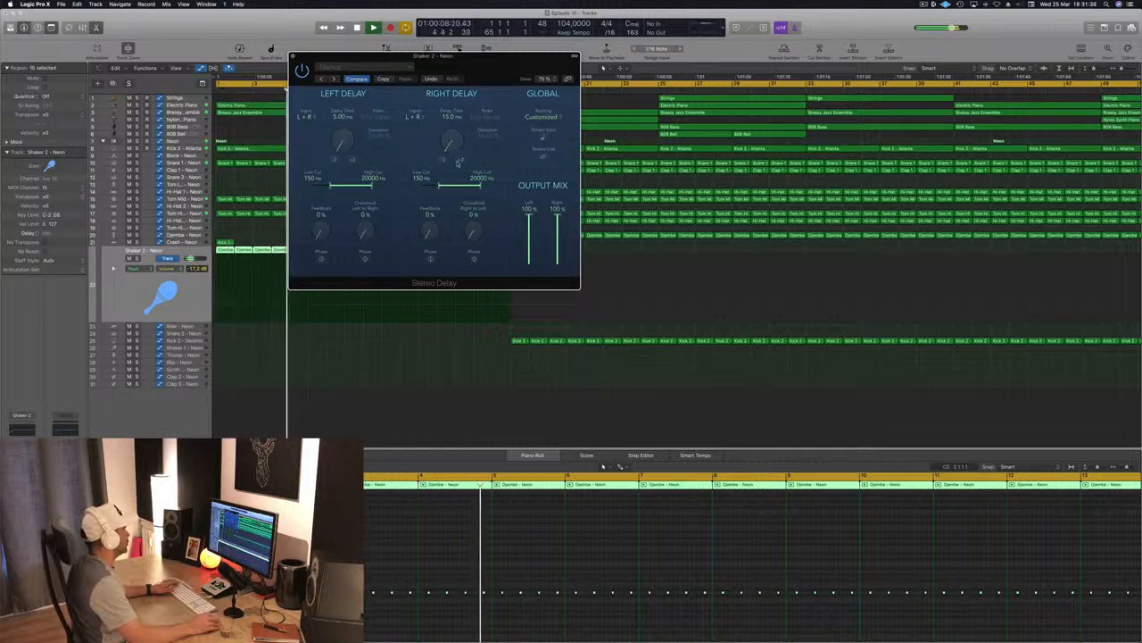
{"action": "left_click", "coordinate": [460, 161]}
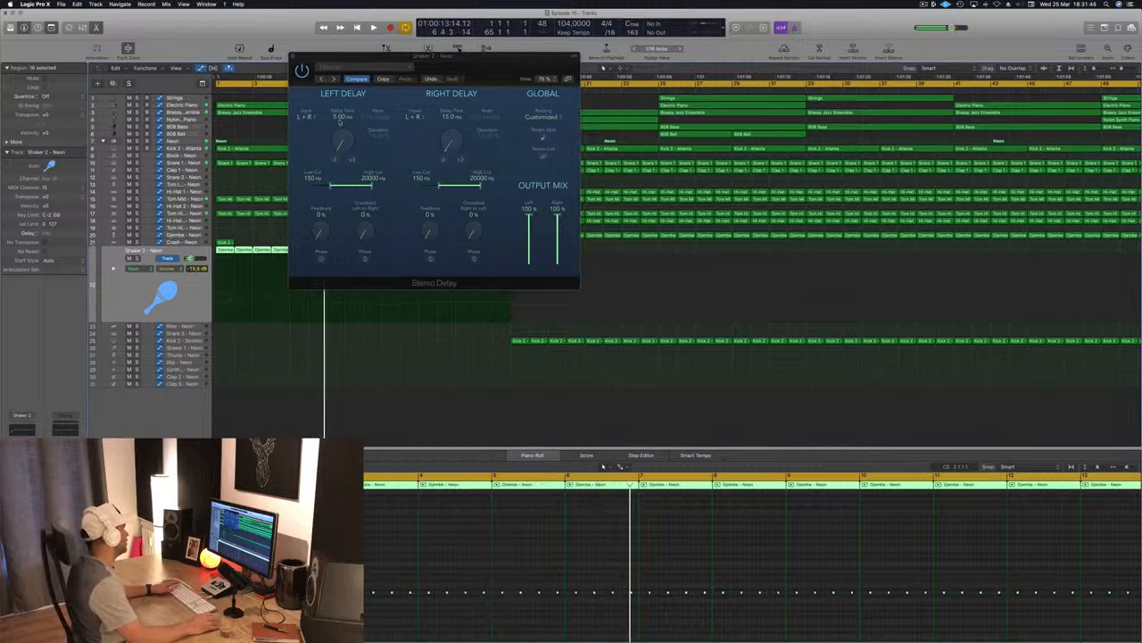
Close the Stereo Delay, lower the Shaker 2 track volume to -20.5 dB, and replay the song from the beginning.
{"action": "key", "text": "space"}
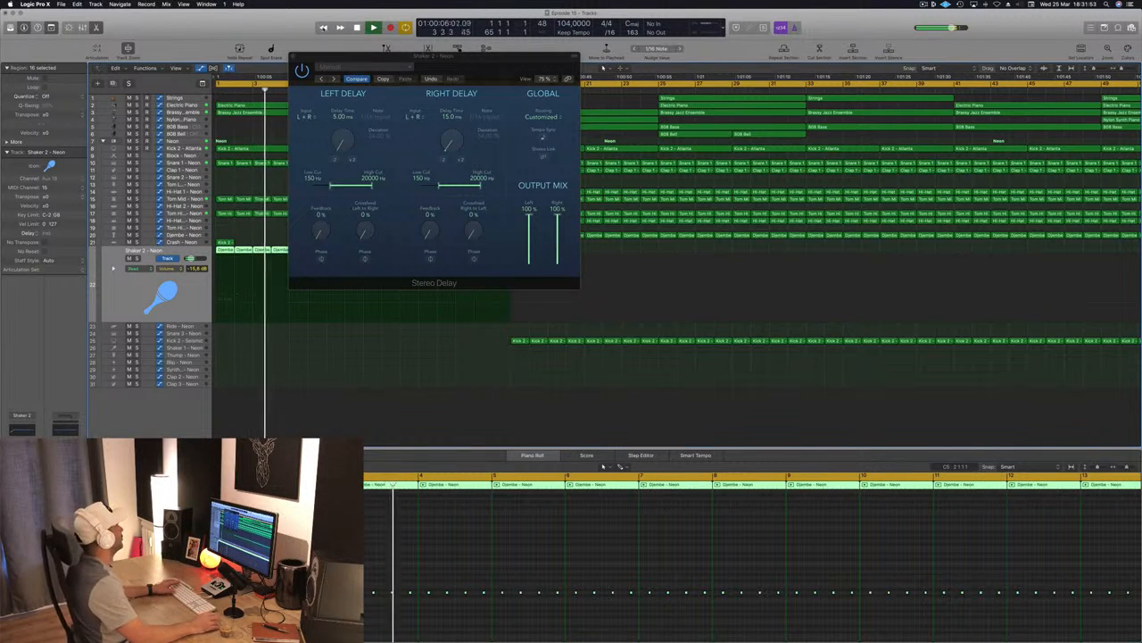
{"action": "left_click", "coordinate": [293, 57]}
{"action": "key", "text": "Return"}
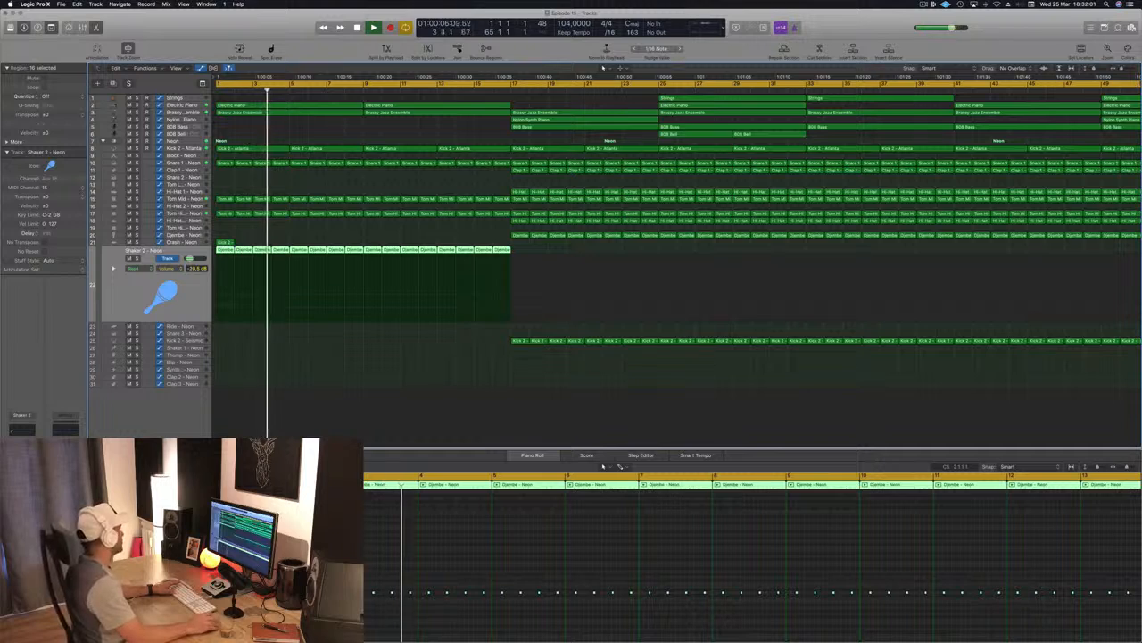
{"action": "key", "text": "Return"}
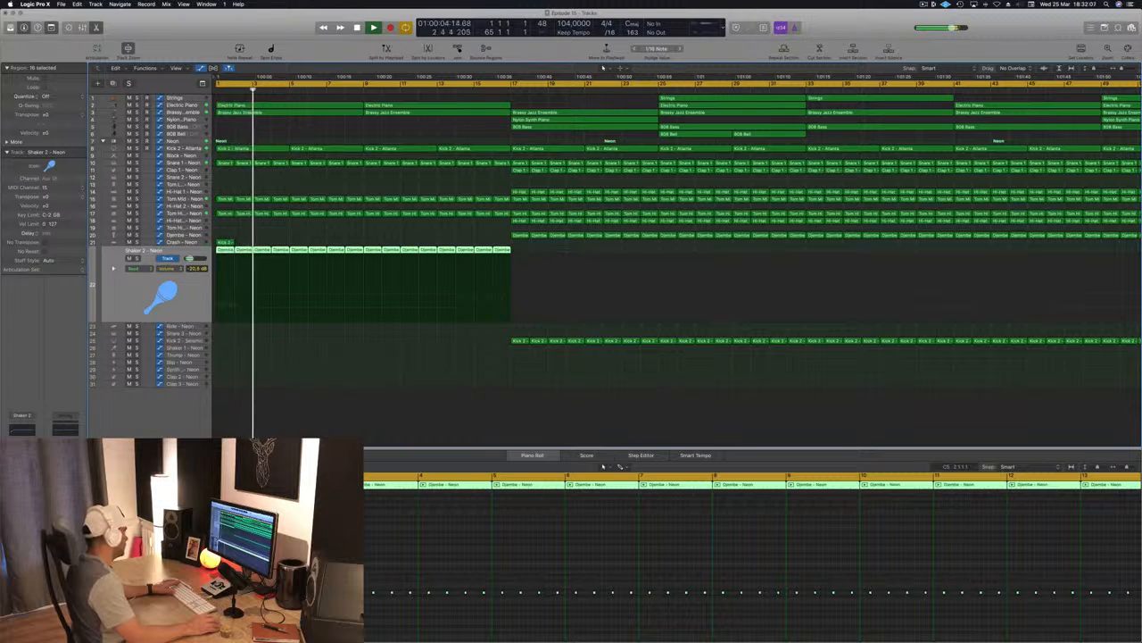
Set the note value of Shaker 2's Echo plug-in to 1/16 during playback.
{"action": "key", "text": "v"}
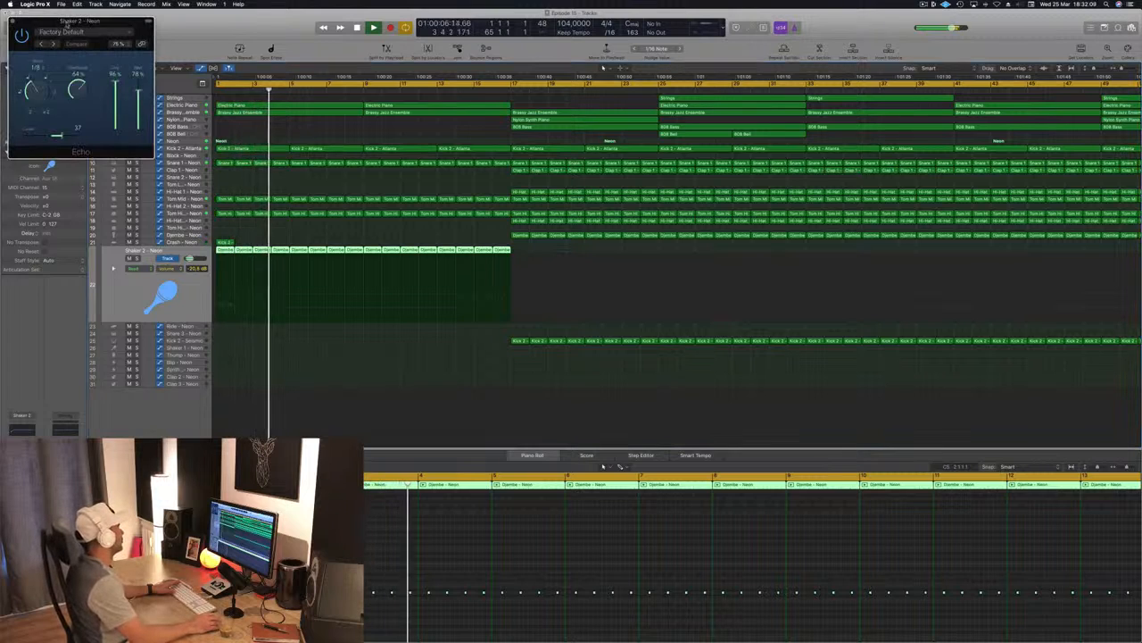
{"action": "left_click_drag", "start_coordinate": [67, 19], "coordinate": [400, 110]}
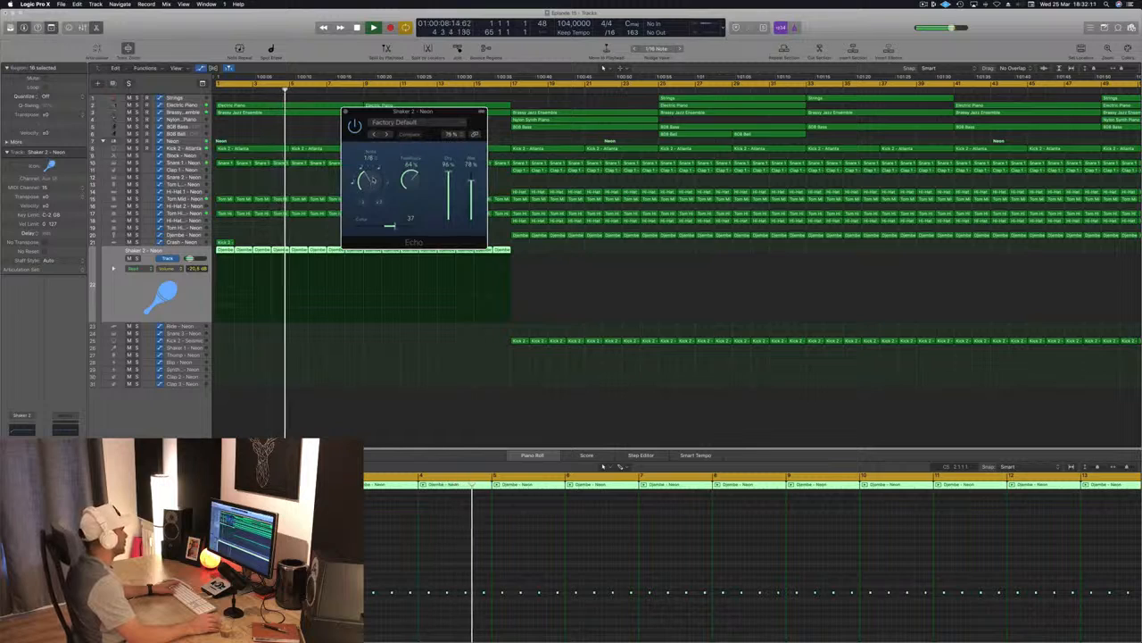
{"action": "left_click_drag", "start_coordinate": [372, 177], "coordinate": [375, 206]}
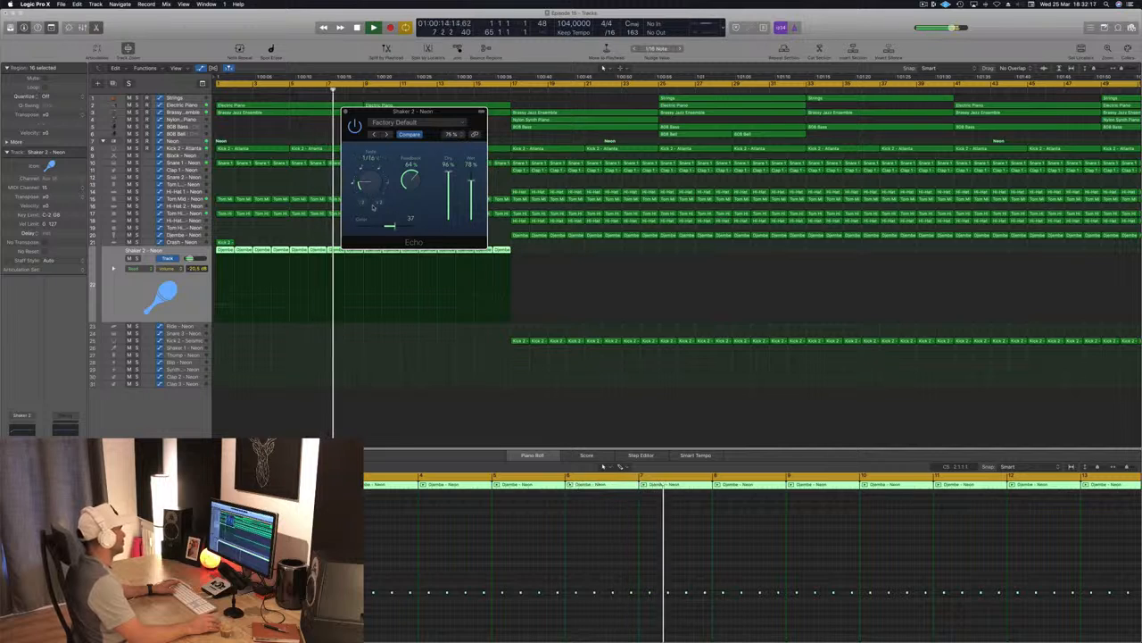
Set the Echo's wet level to 34 %, dry level to 100 % and color to 0, replay from the start, and close the plug-in.
{"action": "mouse_move", "coordinate": [472, 182]}
{"action": "left_mouse_down"}
{"action": "mouse_move", "coordinate": [477, 152]}
{"action": "mouse_move", "coordinate": [478, 216]}
{"action": "mouse_move", "coordinate": [473, 198]}
{"action": "left_mouse_up"}
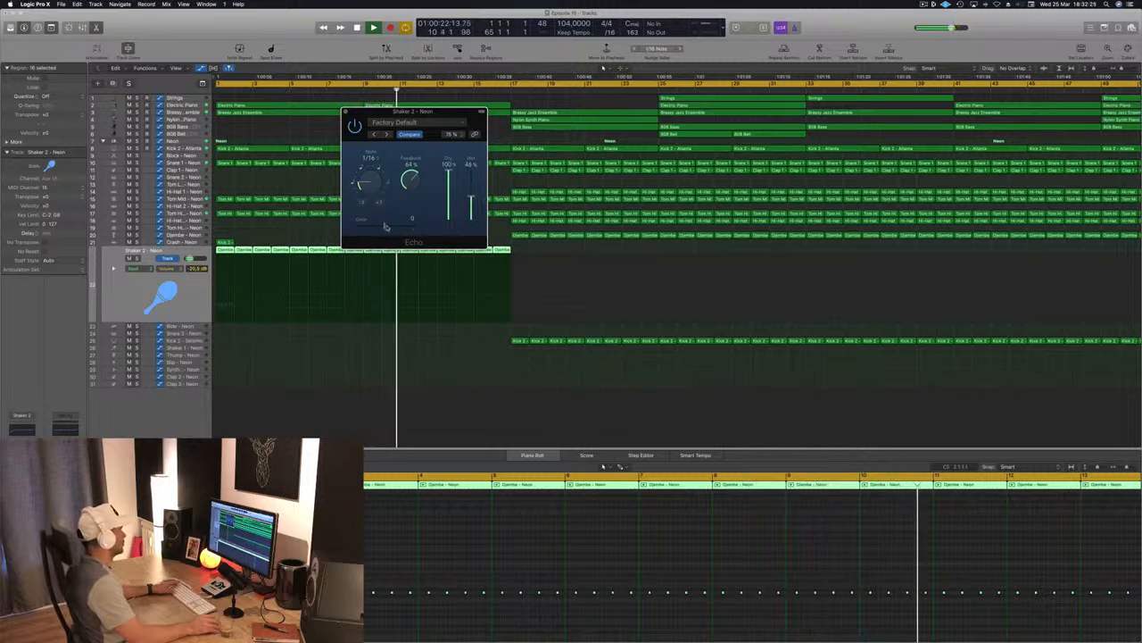
{"action": "key", "text": "Return"}
{"action": "left_click_drag", "start_coordinate": [472, 198], "coordinate": [471, 203]}
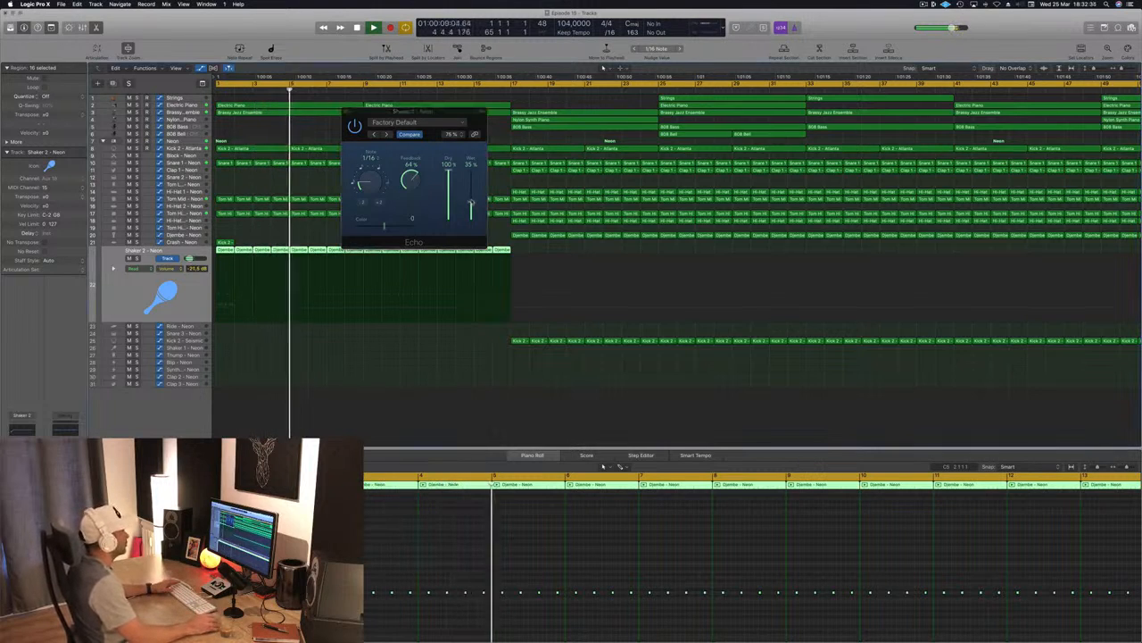
{"action": "key", "text": "Return"}
{"action": "left_click_drag", "start_coordinate": [471, 203], "coordinate": [471, 204]}
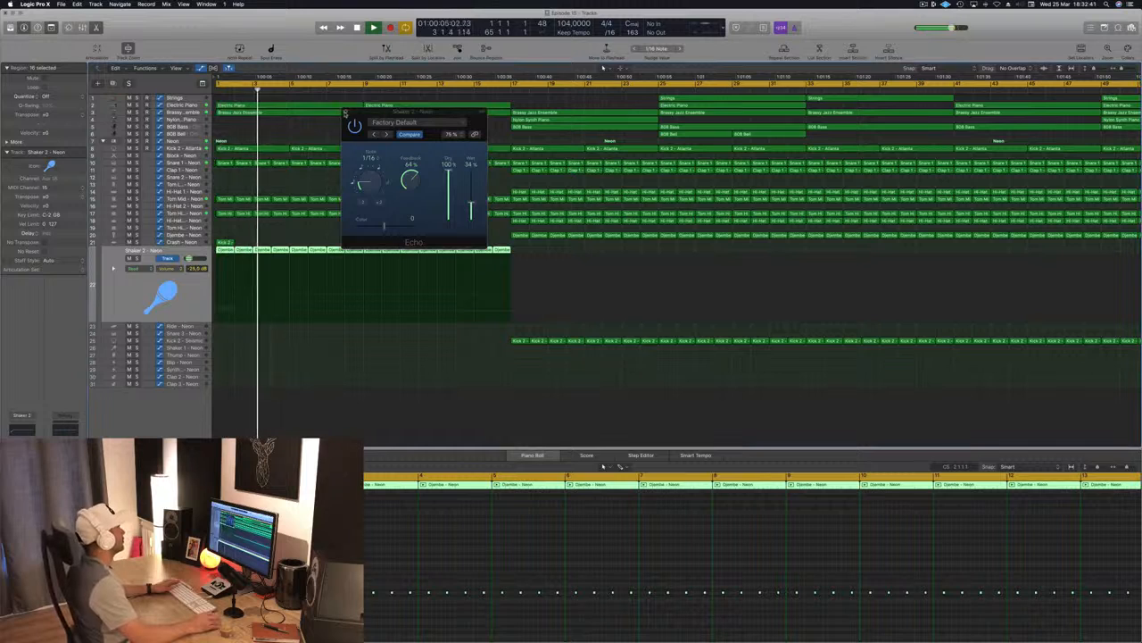
{"action": "key", "text": "v"}
Copy the Djembe region from bar 17 onto the Blip track at bar 5, and replay from the beginning.
{"action": "key", "text": "super+Left"}
{"action": "key", "text": "super+Left"}
{"action": "key", "text": "super+Left"}
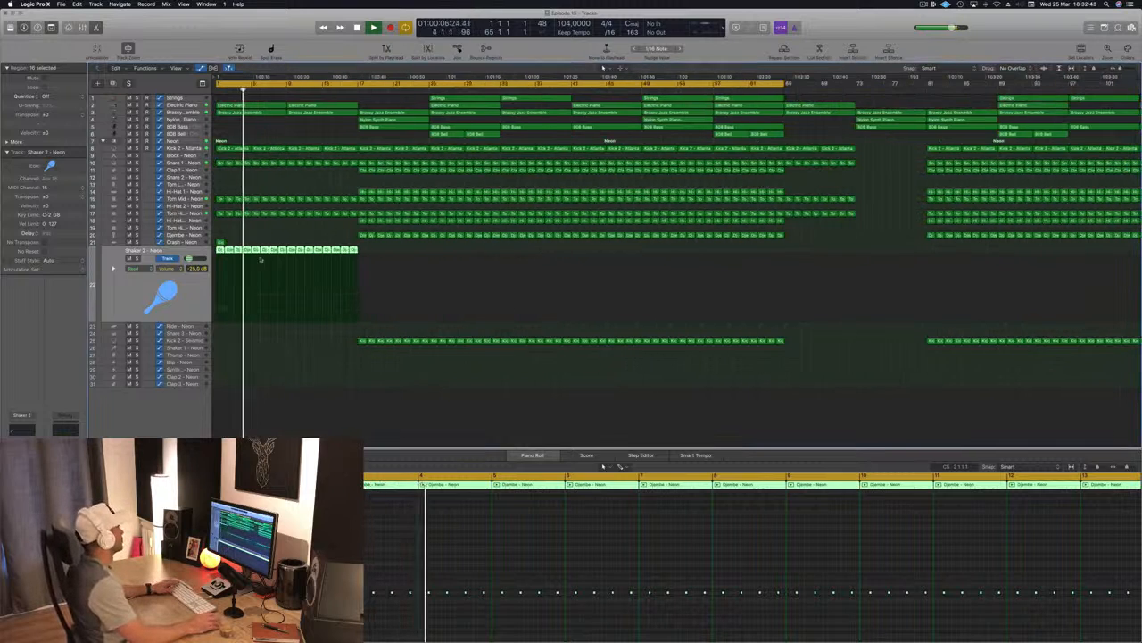
{"action": "key", "text": "super+Right"}
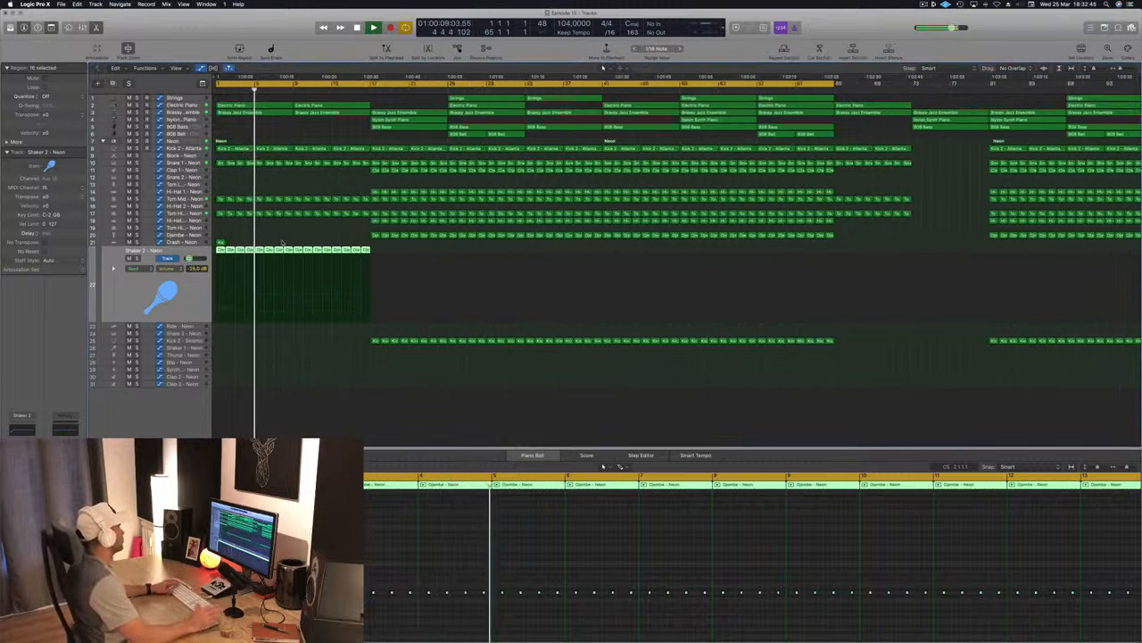
{"action": "key", "text": "space"}
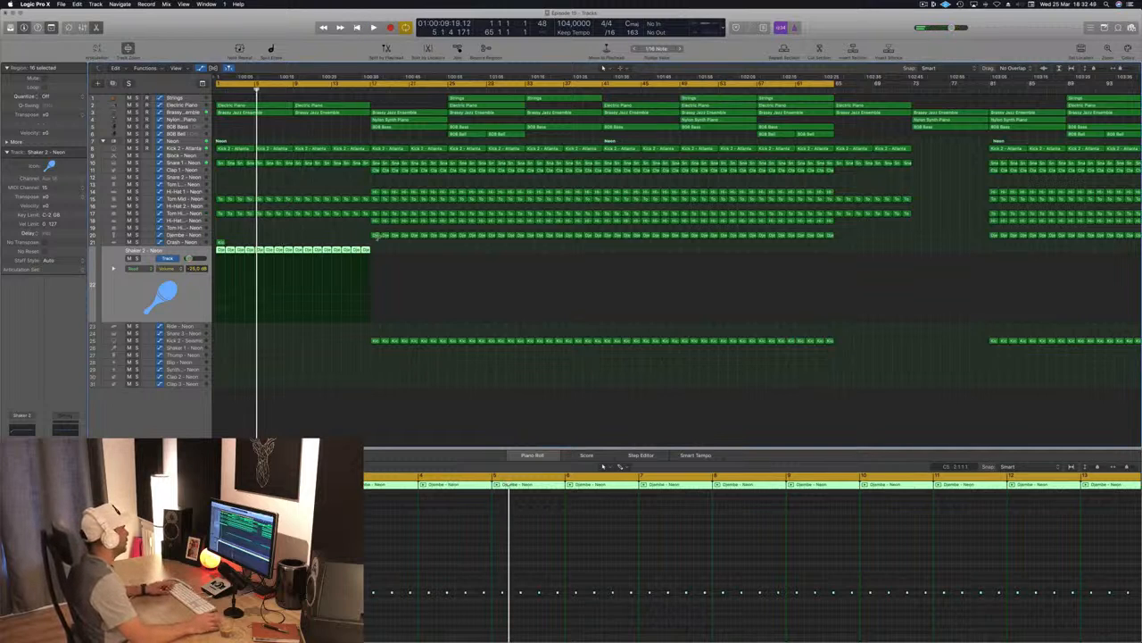
{"action": "left_click", "coordinate": [376, 236]}
{"action": "left_click_drag", "start_coordinate": [373, 305], "coordinate": [258, 363]}
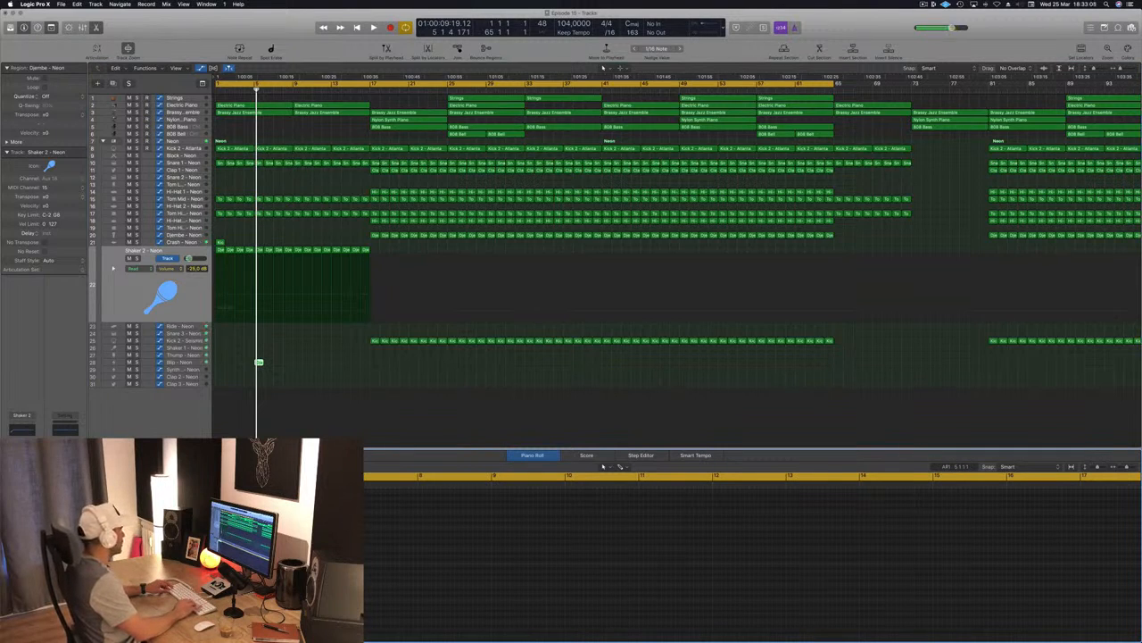
{"action": "key", "text": "Return"}
{"action": "key", "text": "space"}
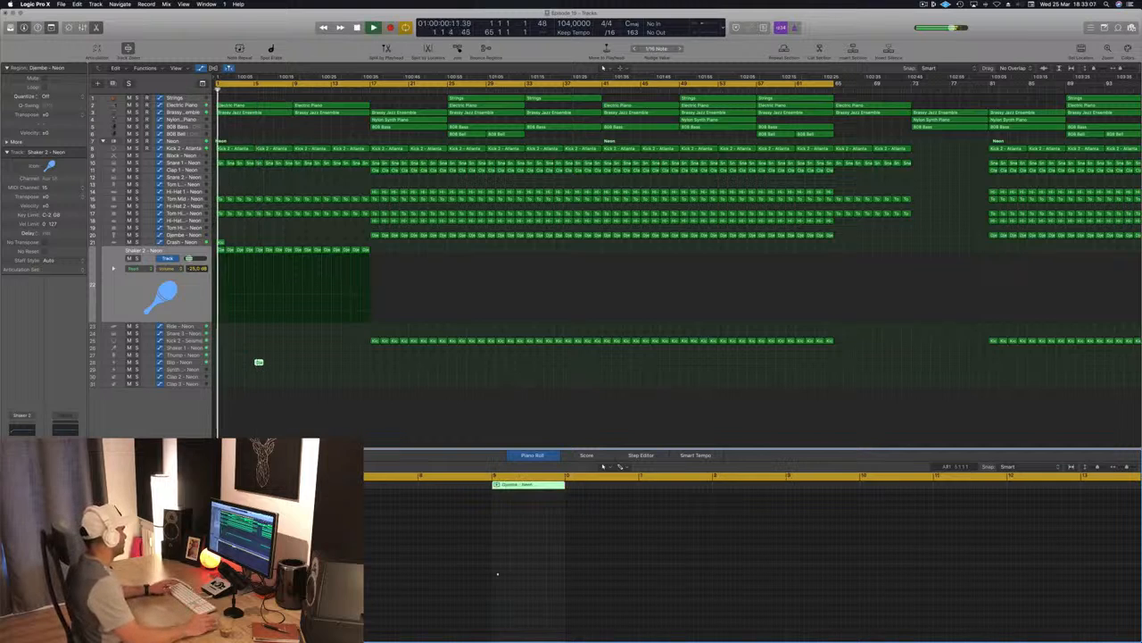
Load the 1/16 Simple Pan preset in the Delay Designer on the Blip track's Aux 38, and play the song.
{"action": "left_click", "coordinate": [194, 364]}
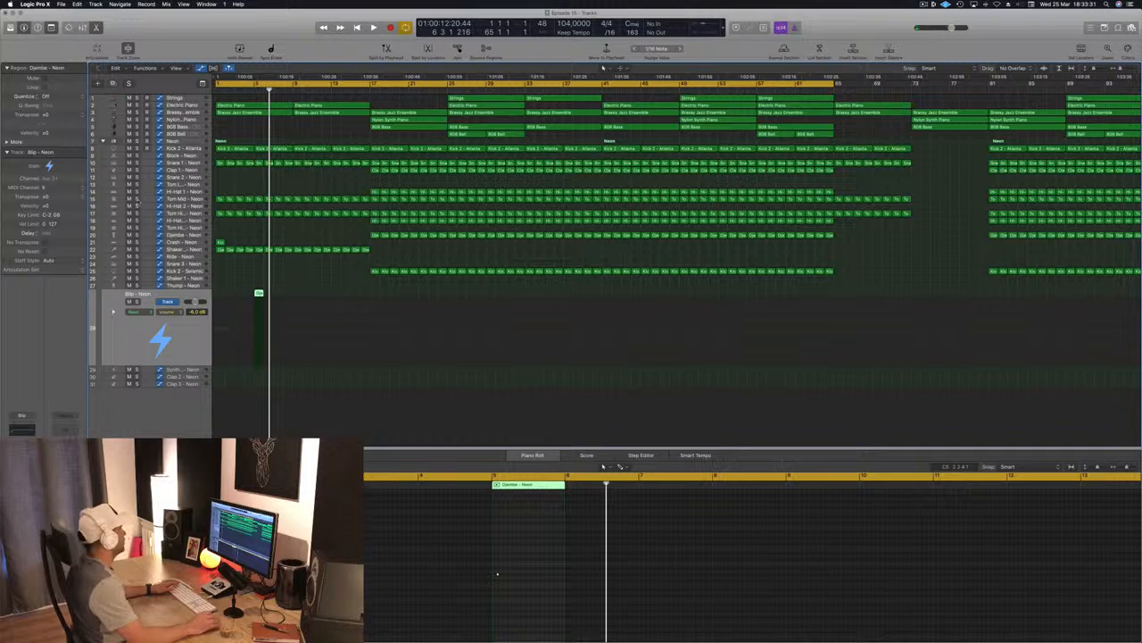
{"action": "key", "text": "v"}
{"action": "left_click_drag", "start_coordinate": [168, 33], "coordinate": [554, 121]}
{"action": "left_click", "coordinate": [459, 120]}
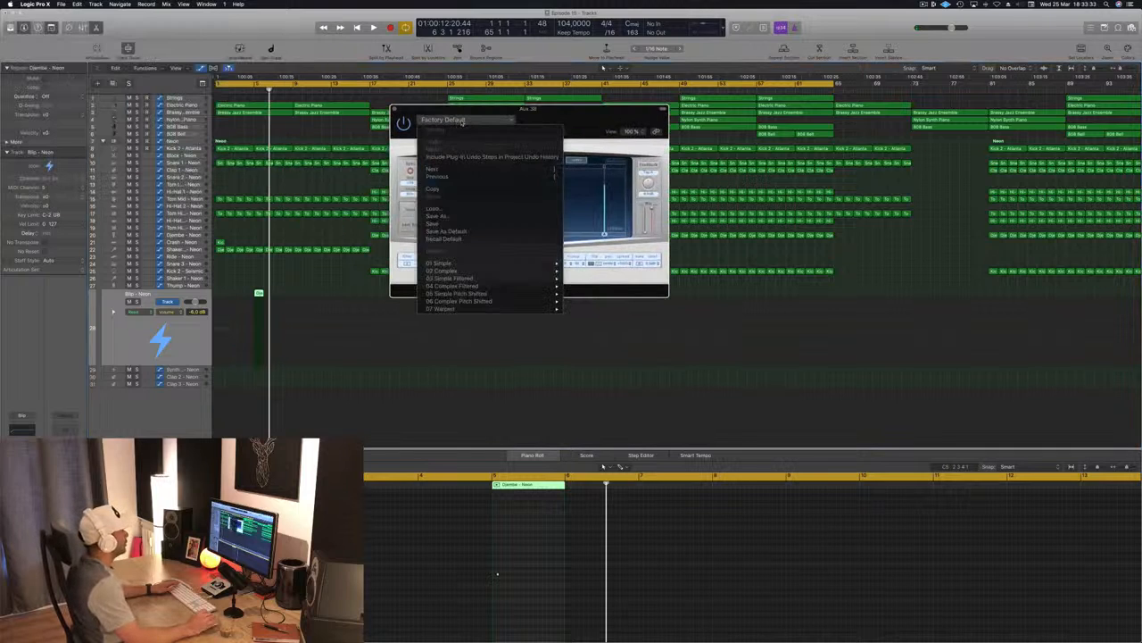
{"action": "mouse_move", "coordinate": [486, 276]}
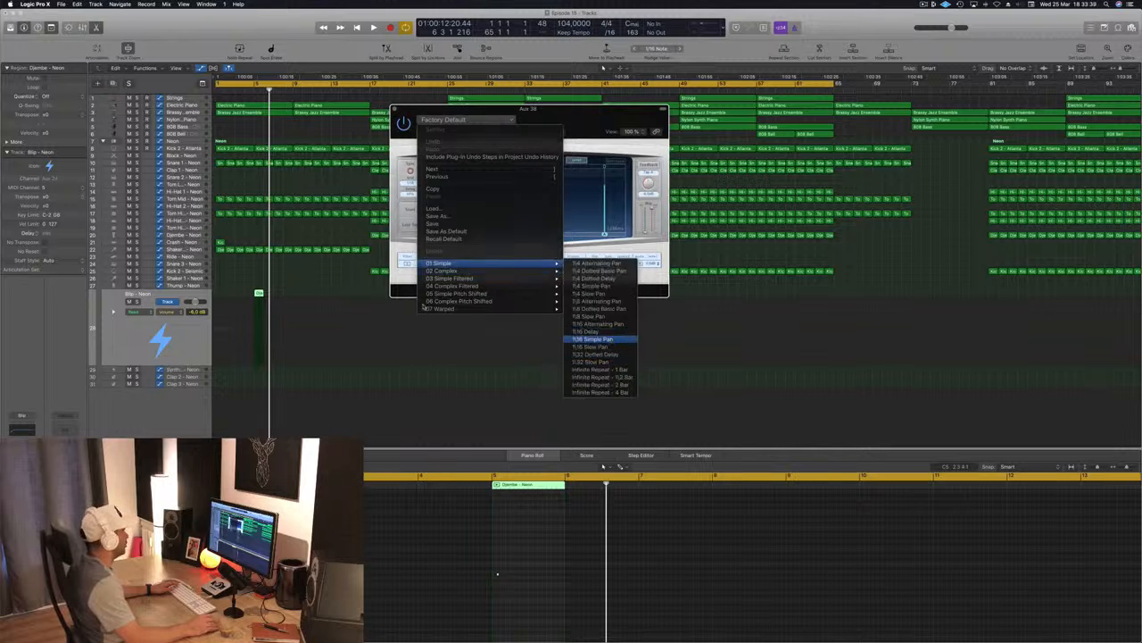
{"action": "left_click", "coordinate": [594, 339]}
{"action": "key", "text": "space"}
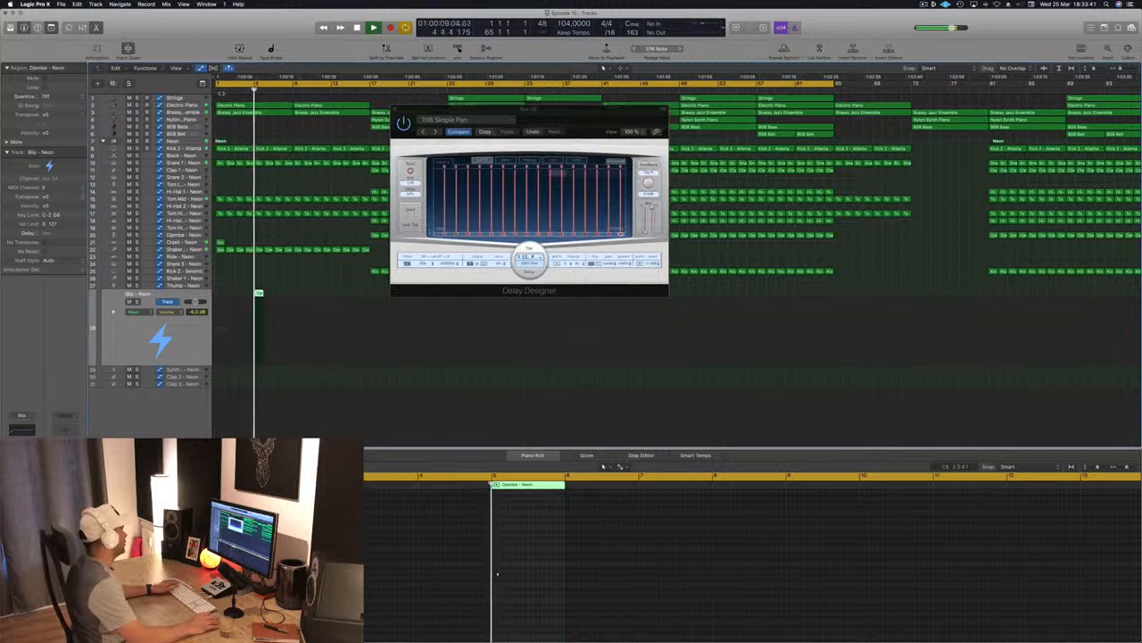
Raise the Delay Designer's mix level, replay the blip around bar 5, and close the plug-in.
{"action": "left_click_drag", "start_coordinate": [646, 230], "coordinate": [649, 219]}
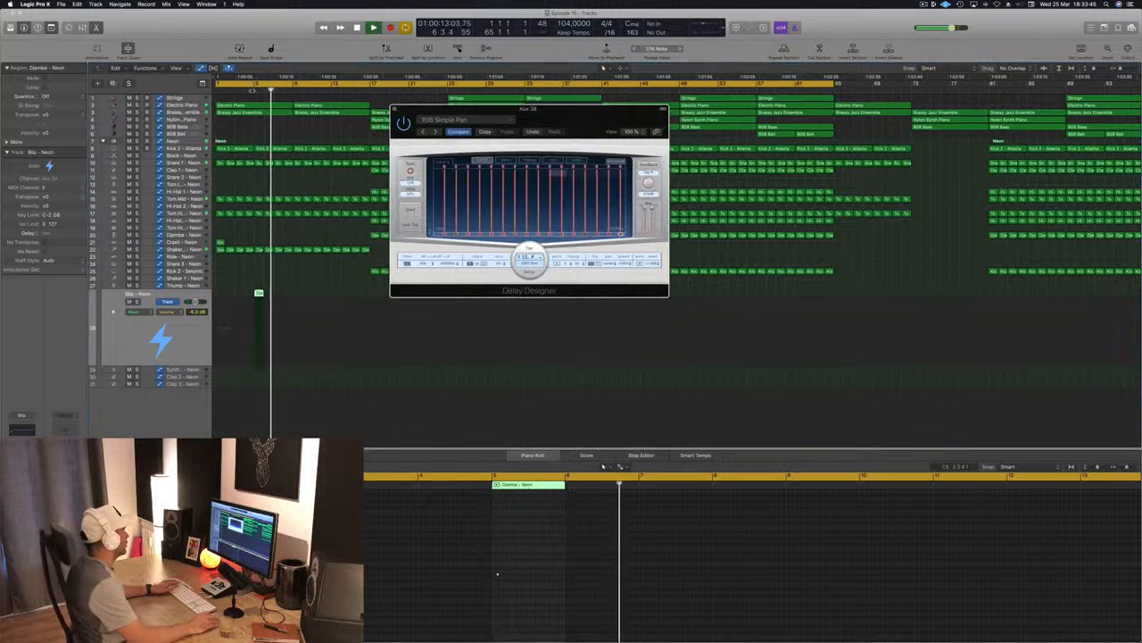
{"action": "key", "text": "space"}
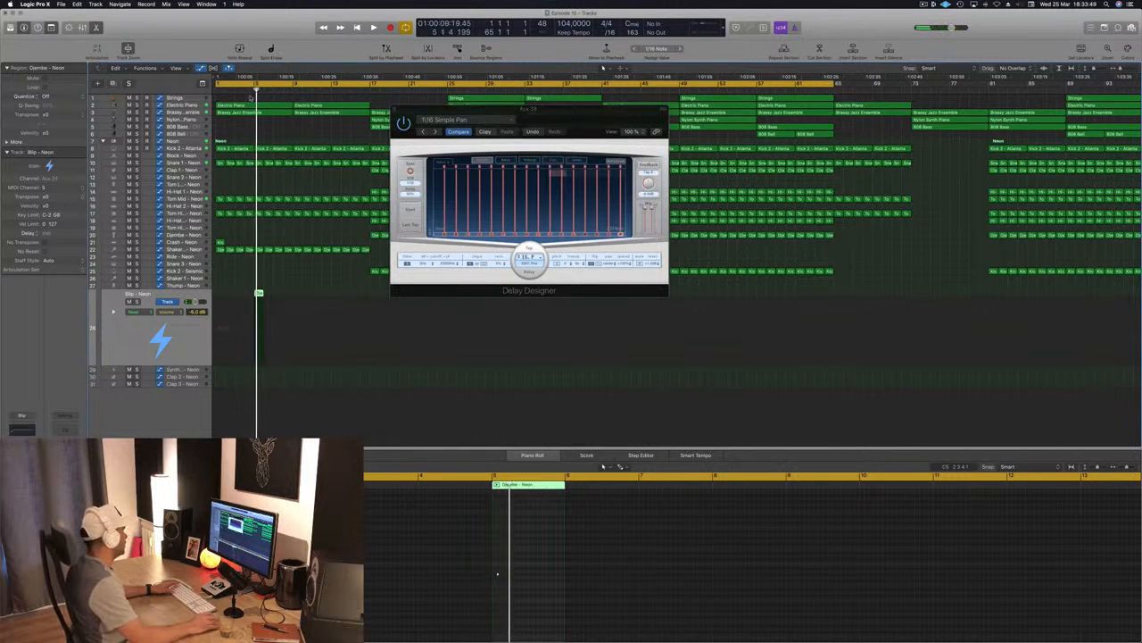
{"action": "key", "text": "space"}
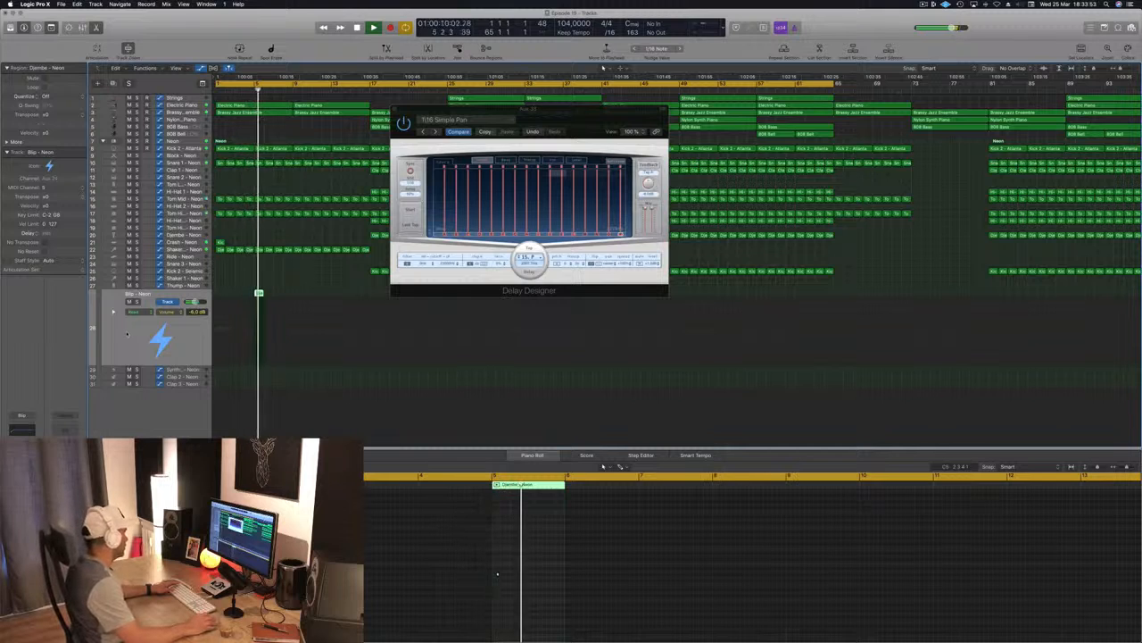
{"action": "left_click_drag", "start_coordinate": [584, 118], "coordinate": [707, 184]}
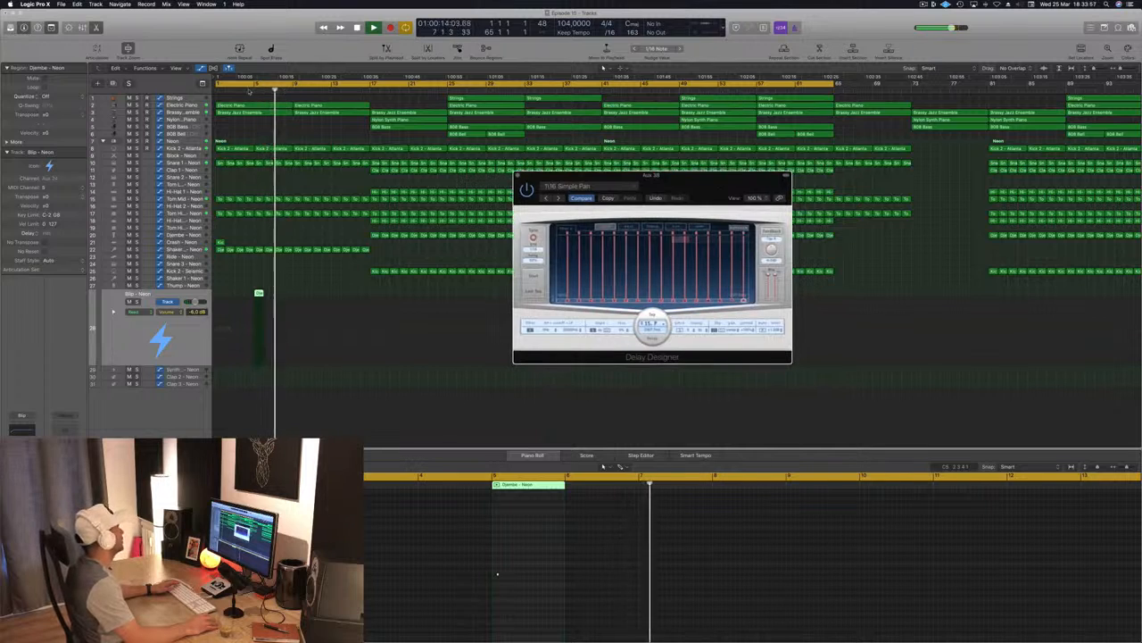
{"action": "left_click_drag", "start_coordinate": [661, 171], "coordinate": [579, 172]}
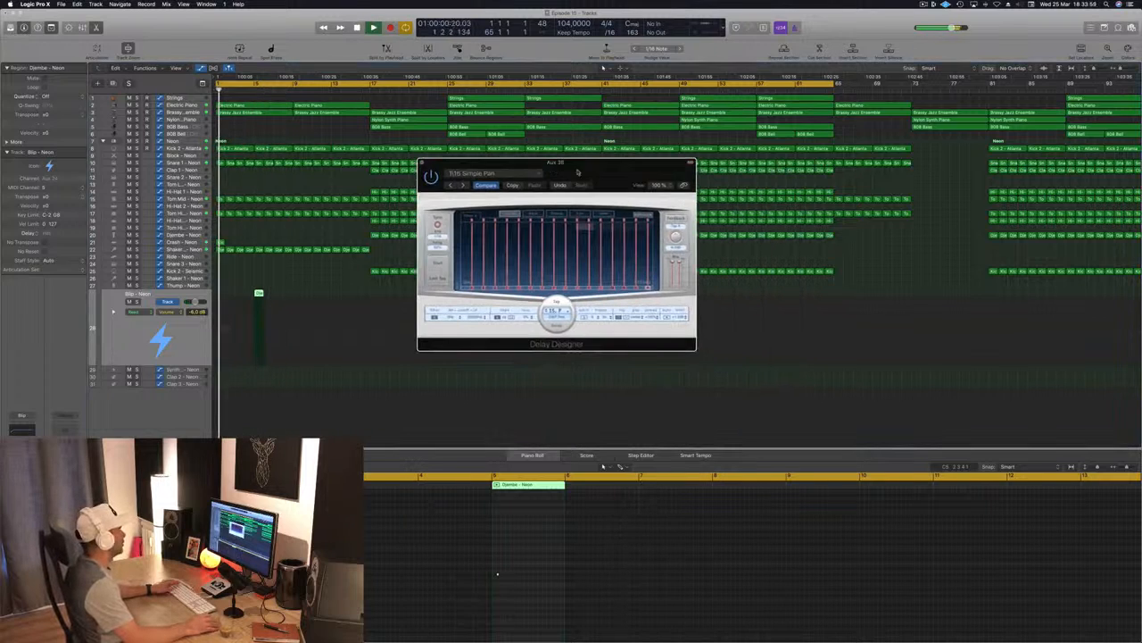
{"action": "left_click", "coordinate": [423, 164]}
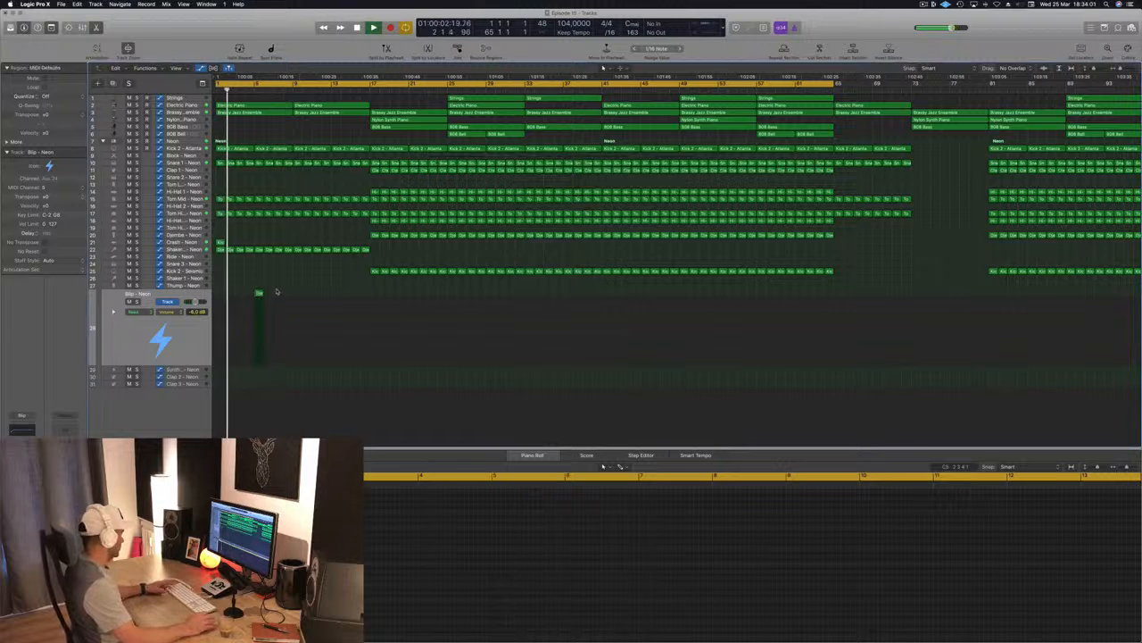
{"action": "scroll", "coordinate": [295, 276], "scroll_direction": "up", "scroll_amount": 2}
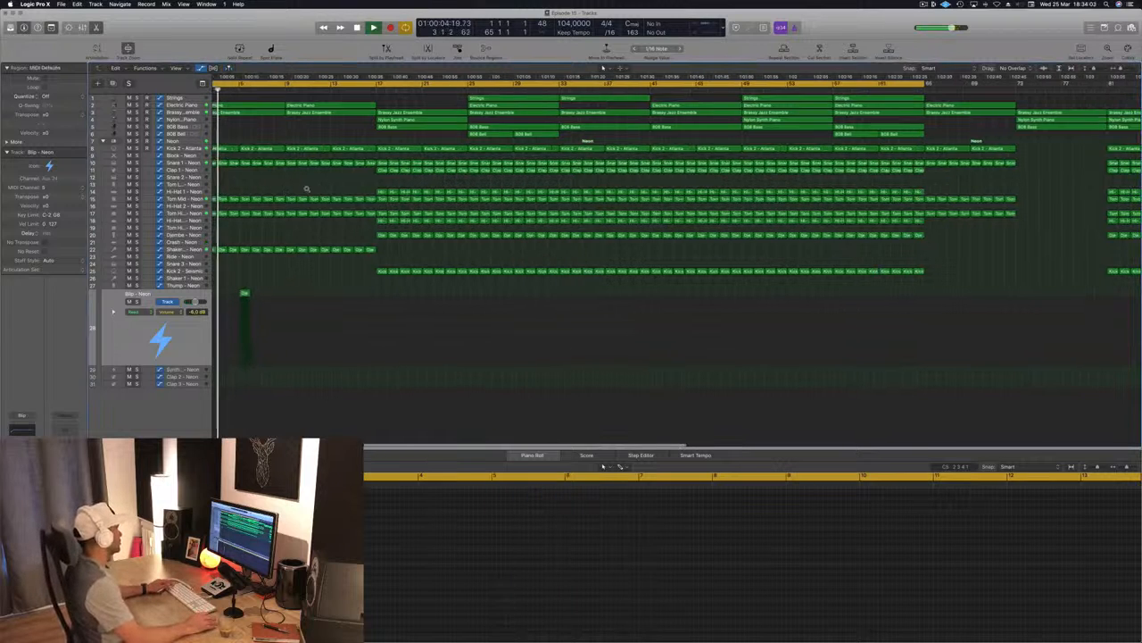
Copy the Djembe region at bar 5 on the Blip track to bar 13 of the same track.
{"action": "scroll", "coordinate": [307, 188], "scroll_direction": "down", "scroll_amount": 3}
{"action": "scroll", "coordinate": [255, 147], "scroll_direction": "down", "scroll_amount": 1}
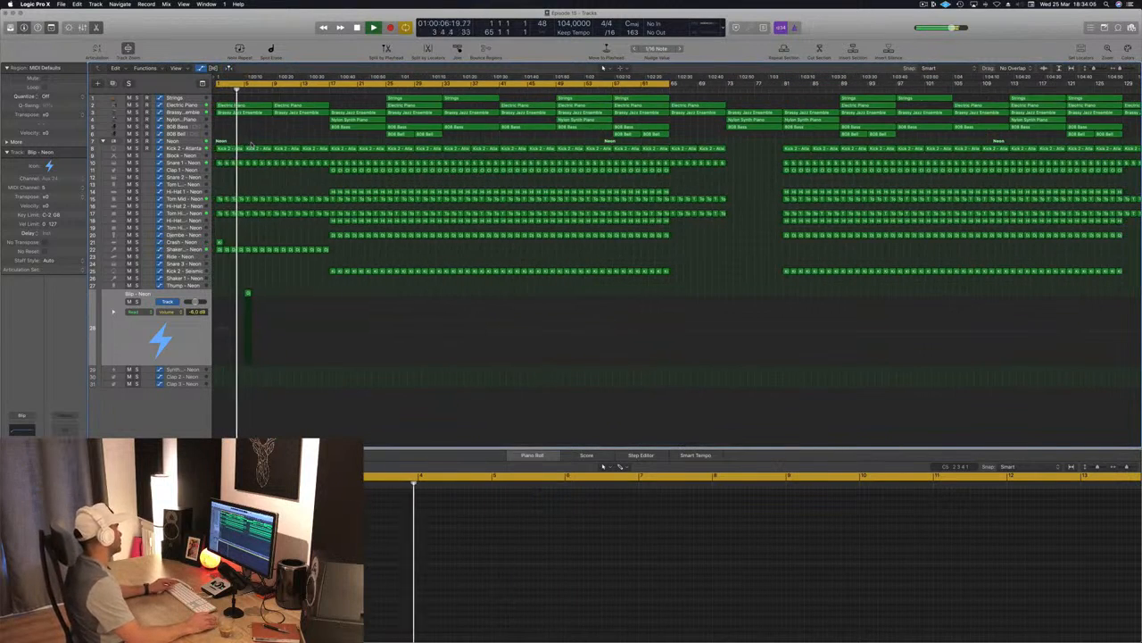
{"action": "scroll", "coordinate": [251, 145], "scroll_direction": "up", "scroll_amount": 3}
{"action": "scroll", "coordinate": [254, 145], "scroll_direction": "down", "scroll_amount": 4}
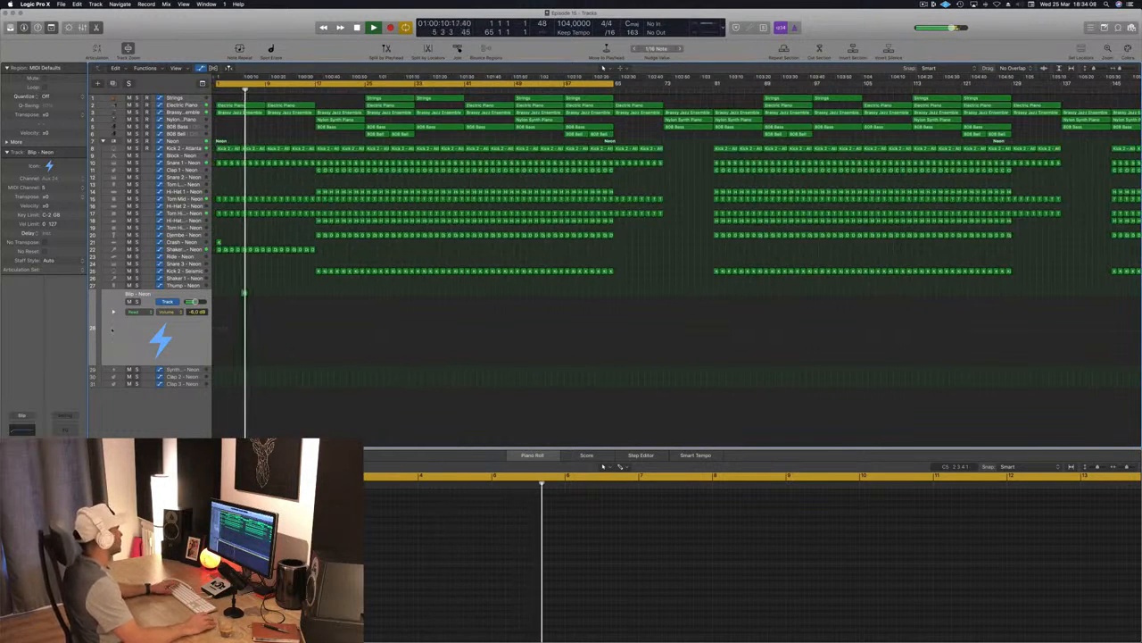
{"action": "left_click", "coordinate": [111, 330]}
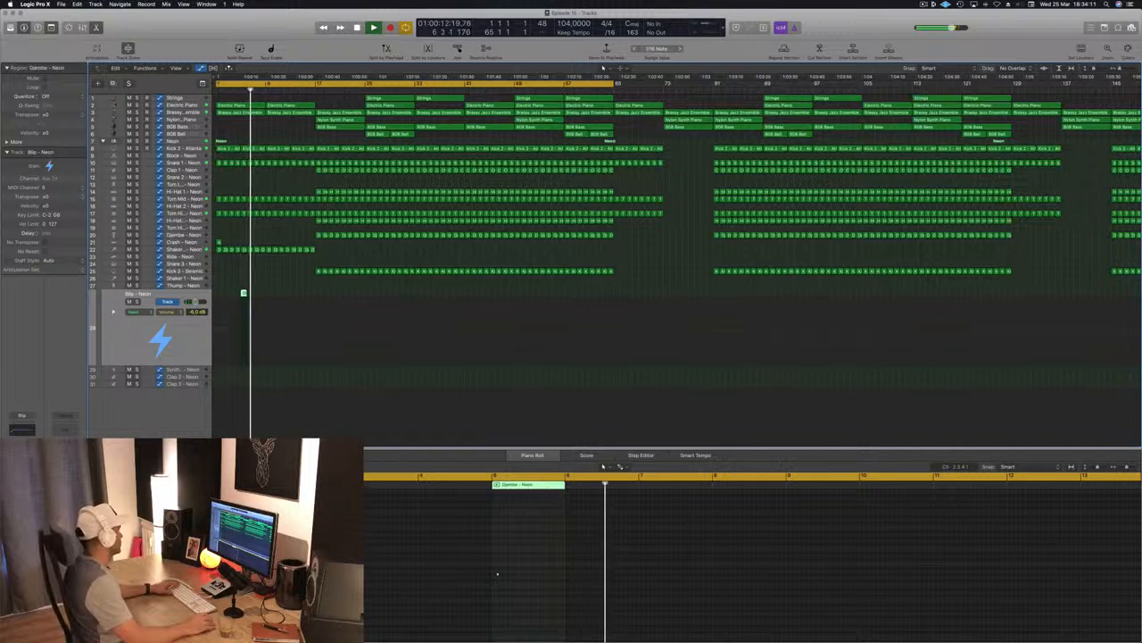
{"action": "scroll", "coordinate": [277, 299], "scroll_direction": "up", "scroll_amount": 2}
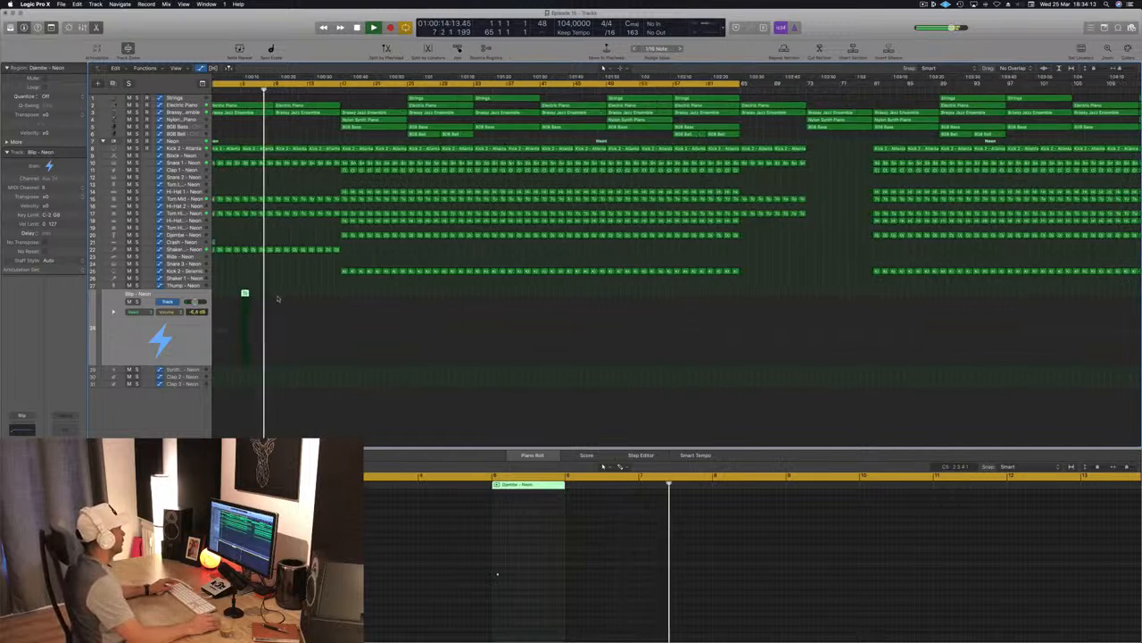
{"action": "scroll", "coordinate": [277, 299], "scroll_direction": "up", "scroll_amount": 3}
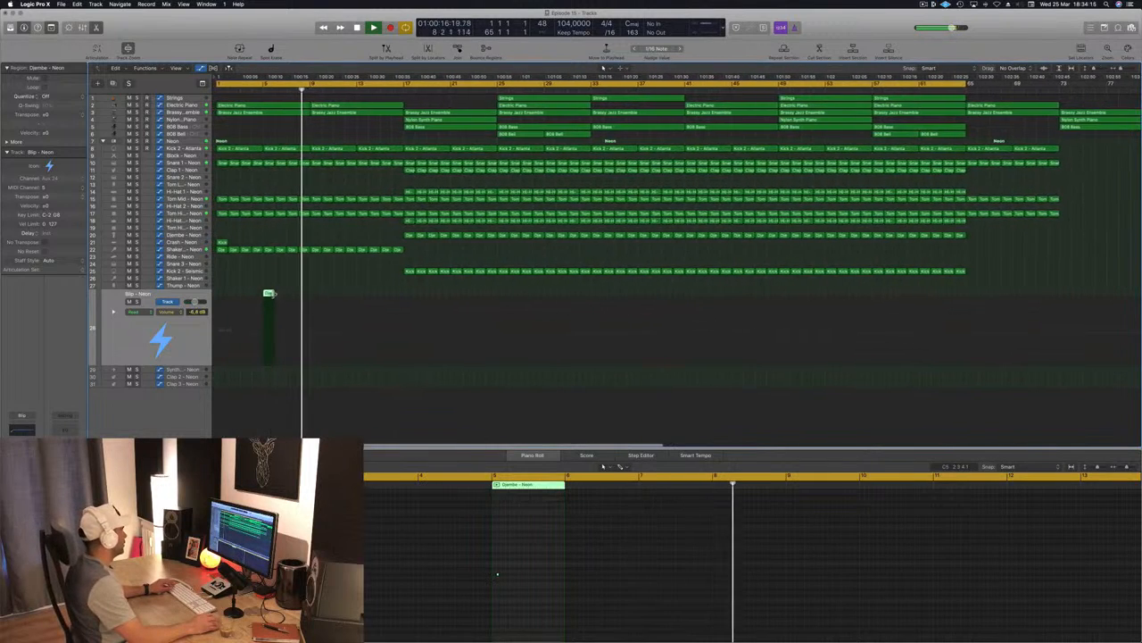
{"action": "left_click", "coordinate": [267, 297]}
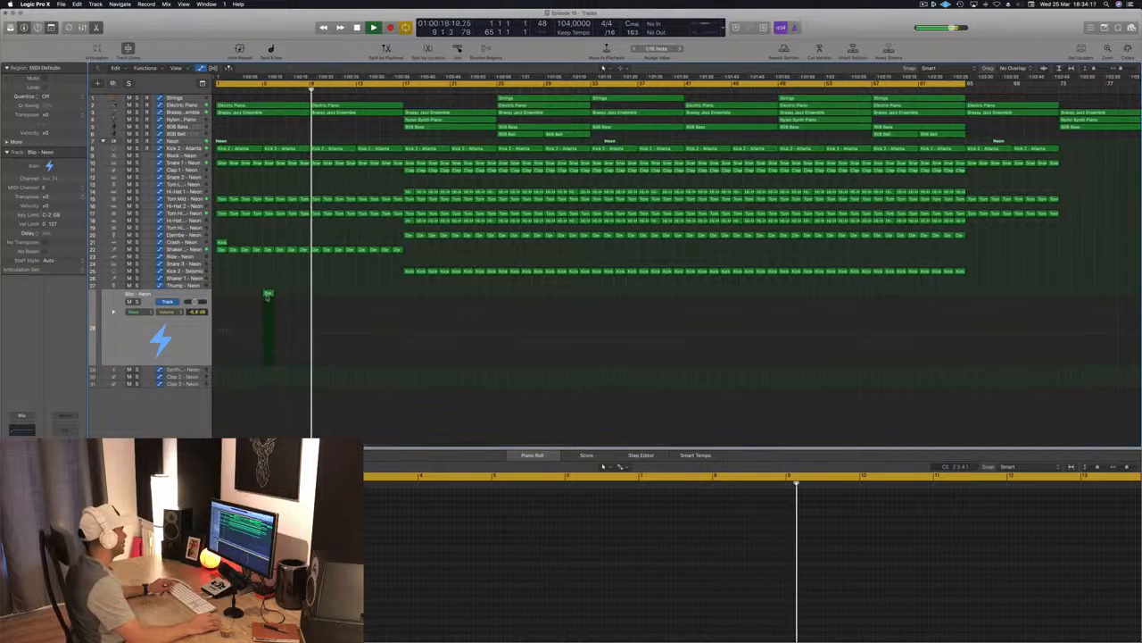
{"action": "left_click_drag", "start_coordinate": [267, 297], "coordinate": [362, 297]}
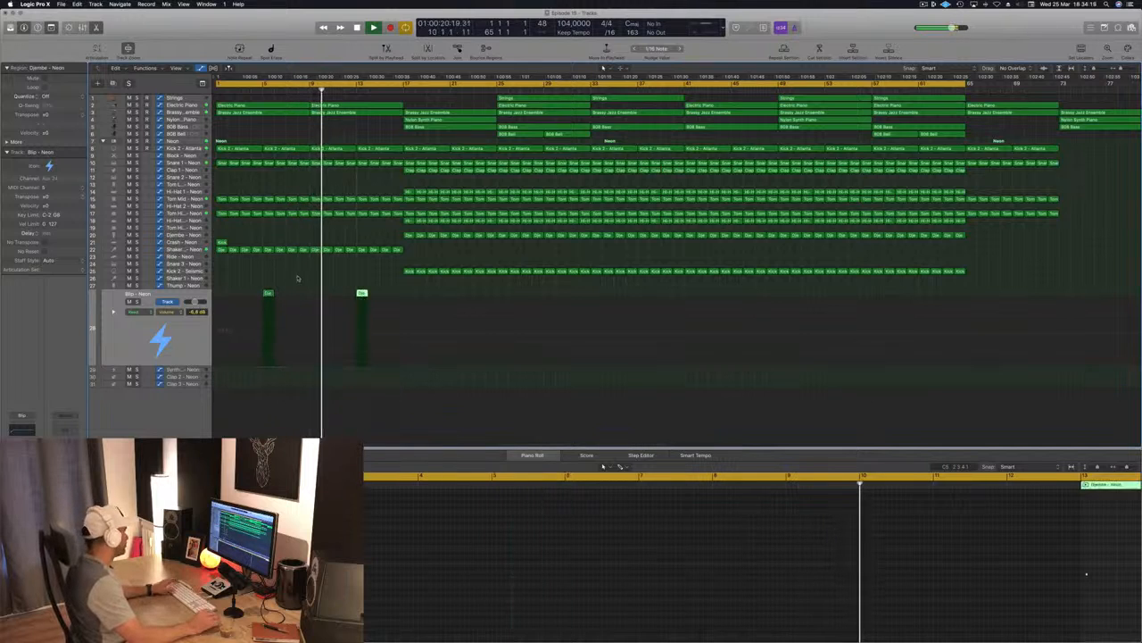
Copy the Blip track's bar 5 region onto the Thump track at bar 9, align its note to the bar's start, and replay from the beginning.
{"action": "left_click", "coordinate": [267, 292]}
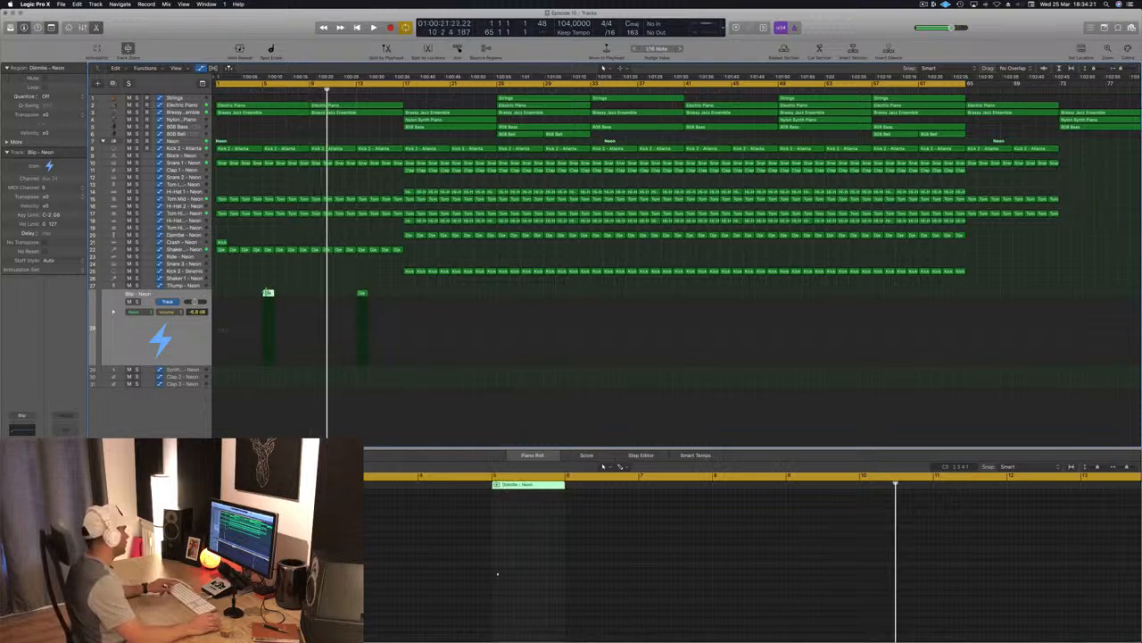
{"action": "left_click_drag", "start_coordinate": [268, 292], "coordinate": [315, 286]}
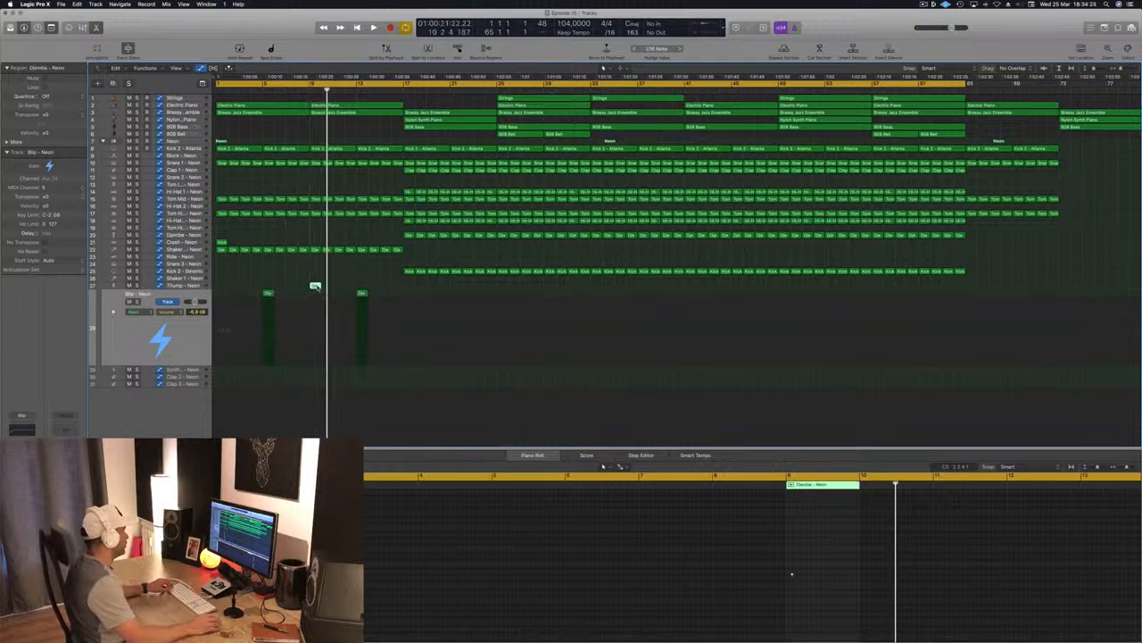
{"action": "left_click_drag", "start_coordinate": [747, 548], "coordinate": [830, 635]}
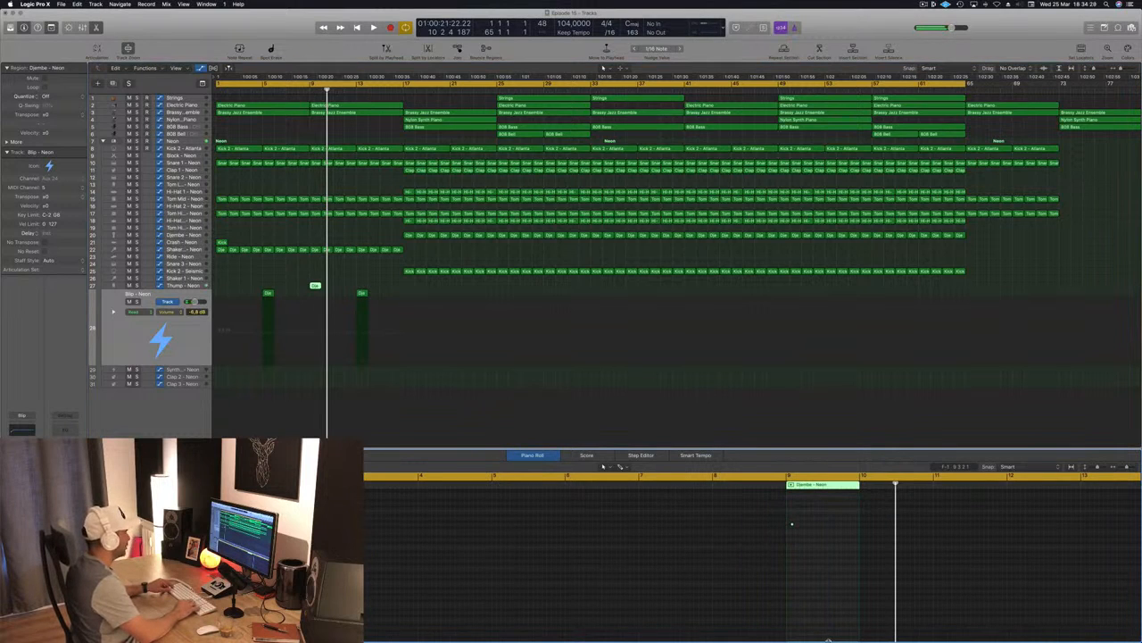
{"action": "key", "text": "Return"}
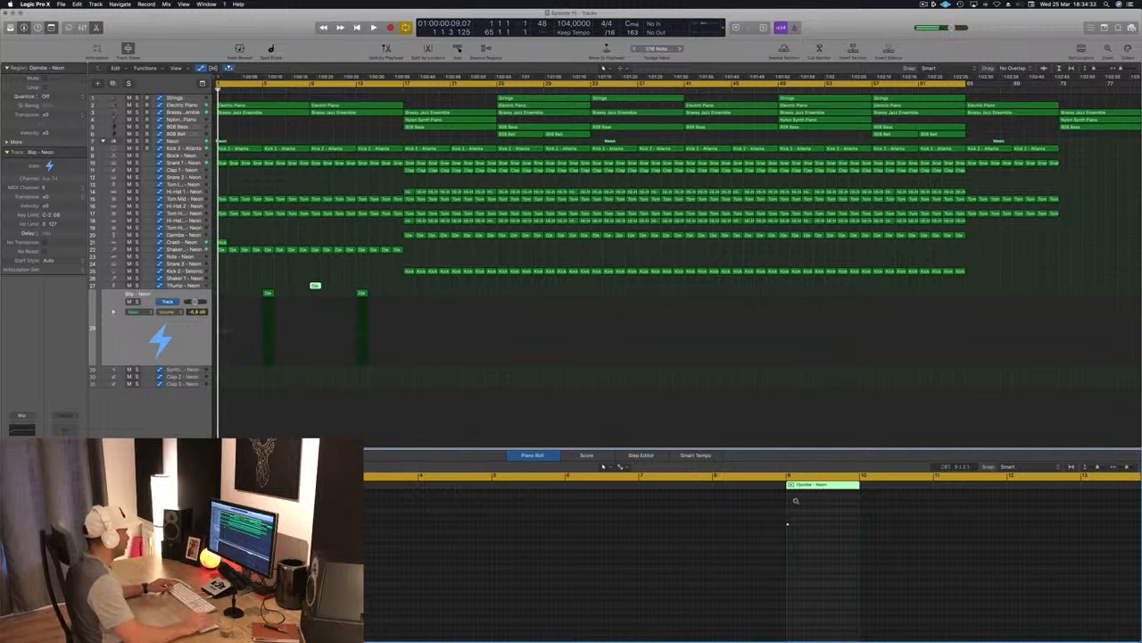
{"action": "key", "text": "space"}
{"action": "left_click", "coordinate": [250, 269]}
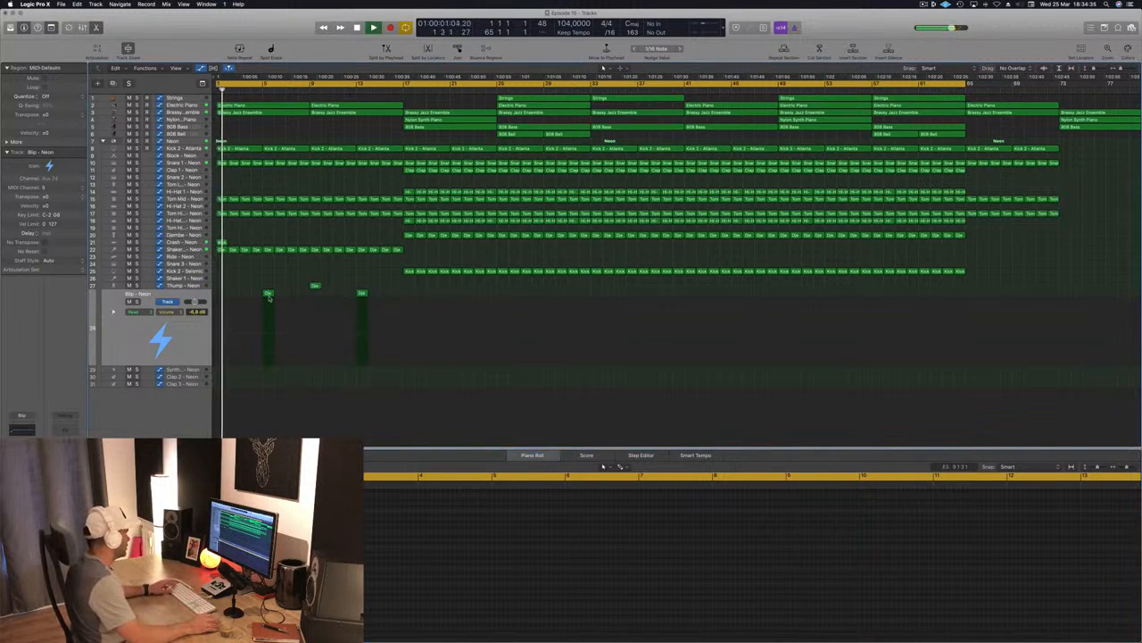
{"action": "left_click", "coordinate": [268, 294]}
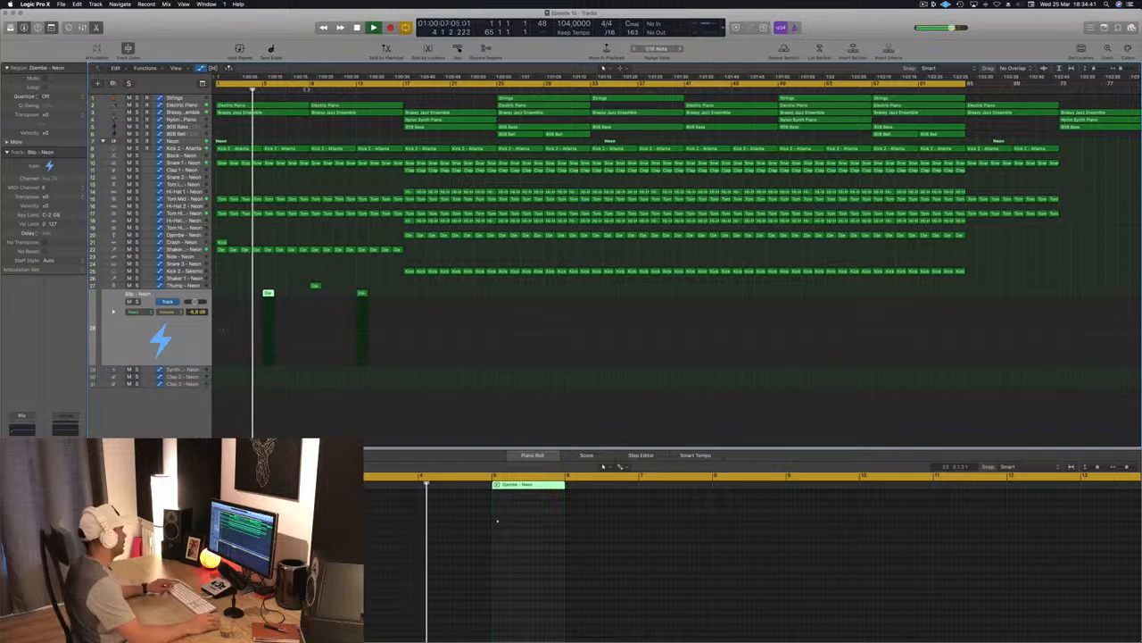
Audition the cowbell and djembe sounds in the Library for the Thump track and load Cowbell - Atlanta.
{"action": "key", "text": "shift+period"}
{"action": "key", "text": "Up"}
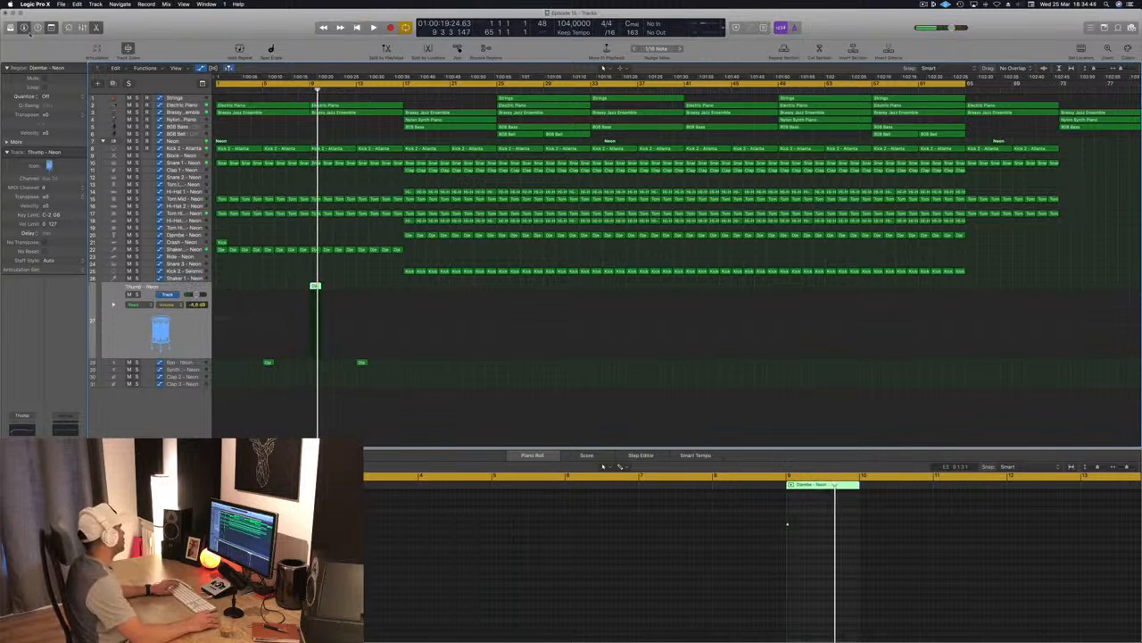
{"action": "left_click", "coordinate": [10, 27]}
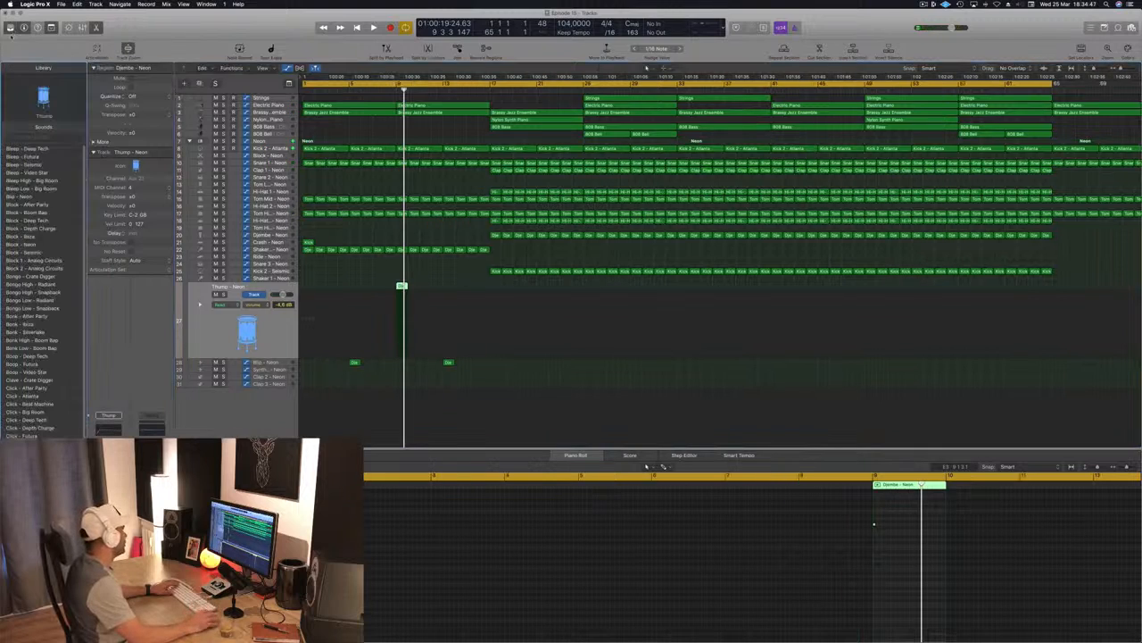
{"action": "scroll", "coordinate": [89, 284], "scroll_direction": "down", "scroll_amount": 5}
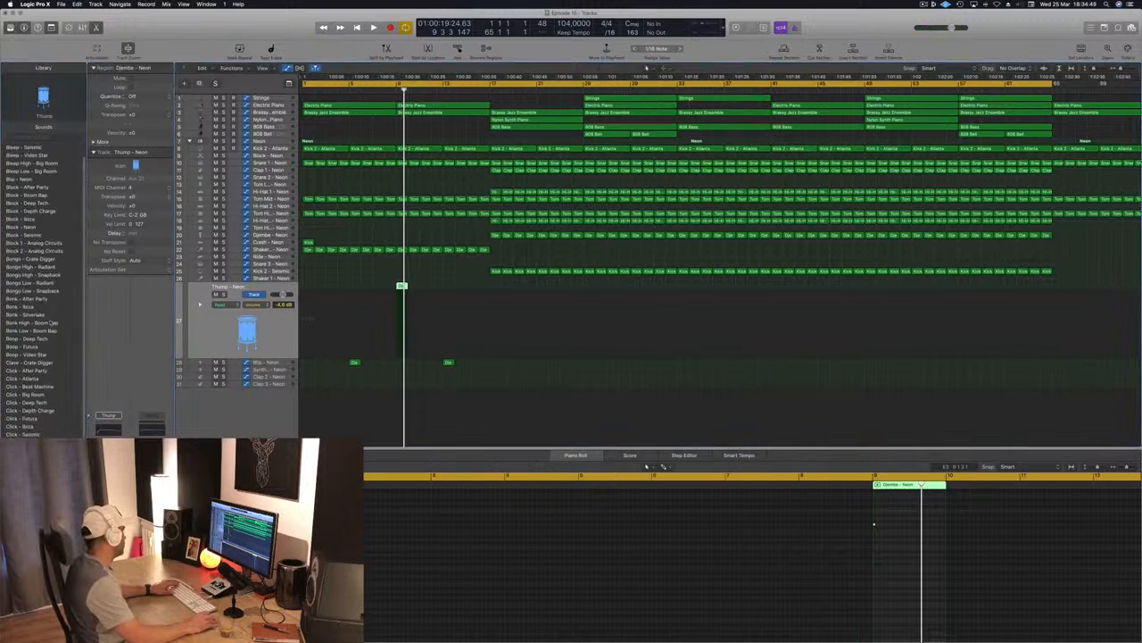
{"action": "scroll", "coordinate": [27, 359], "scroll_direction": "down", "scroll_amount": 3}
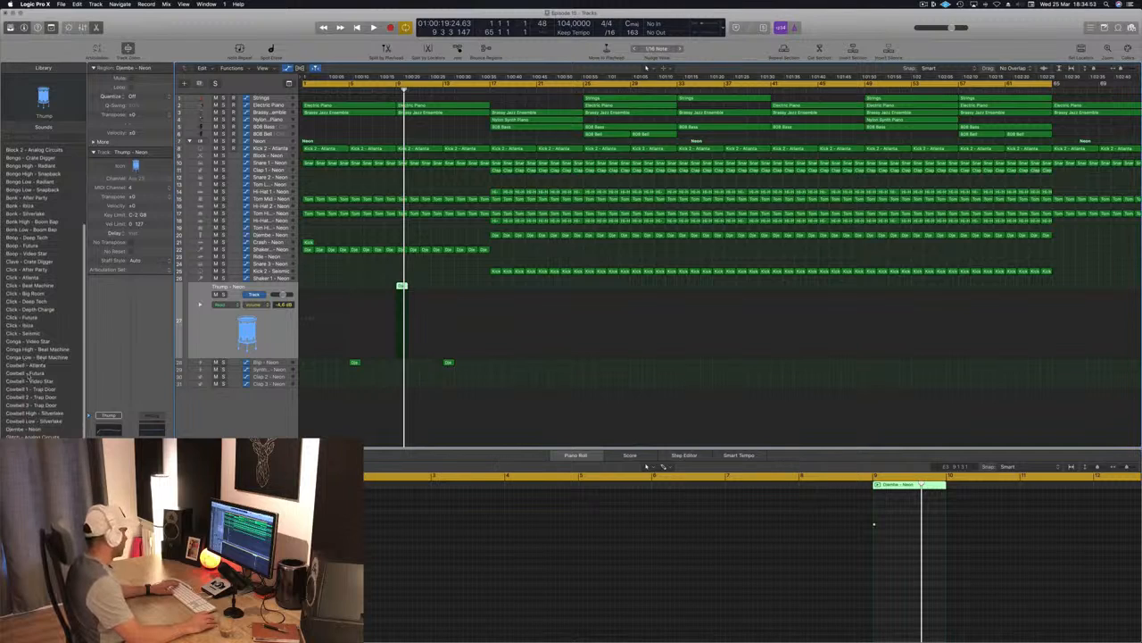
{"action": "left_click", "coordinate": [27, 375]}
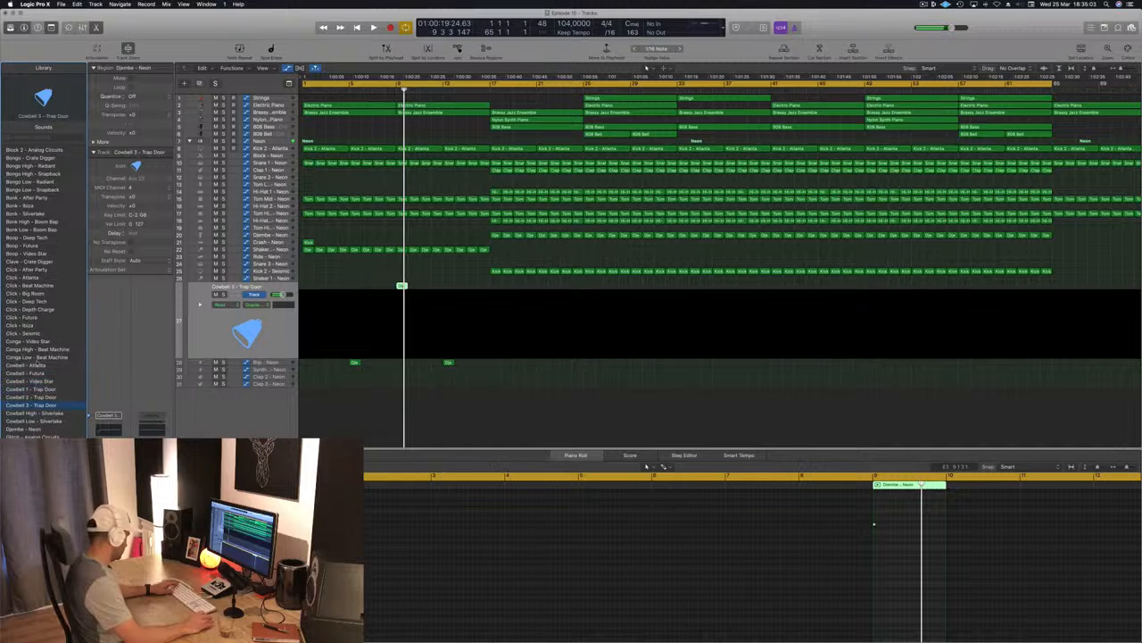
{"action": "left_click", "coordinate": [30, 365]}
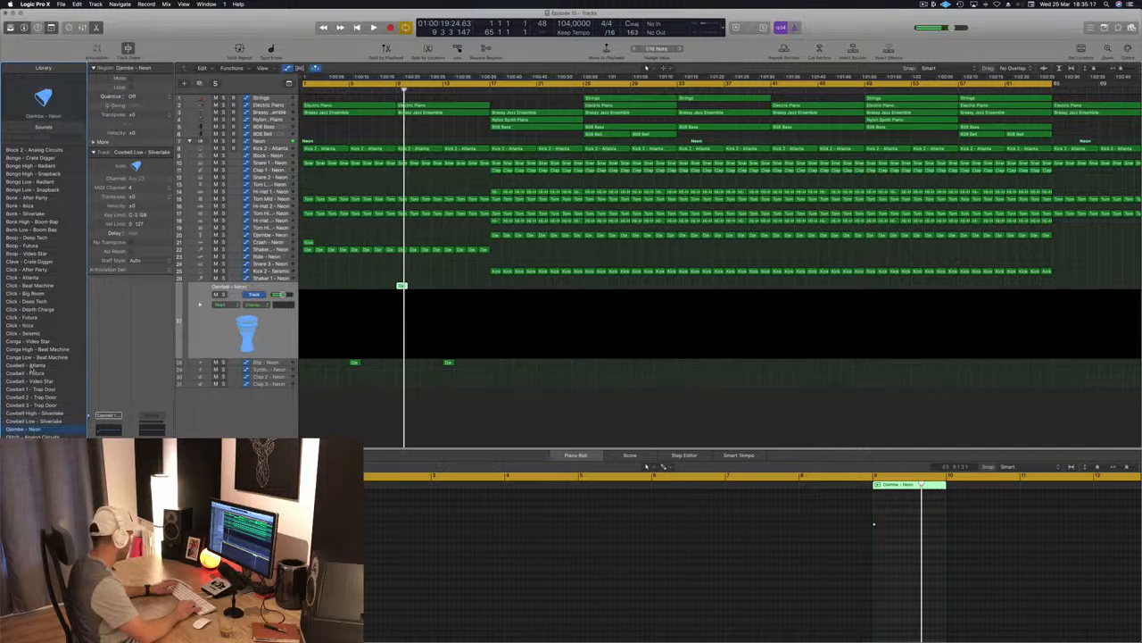
{"action": "key", "text": "Up"}
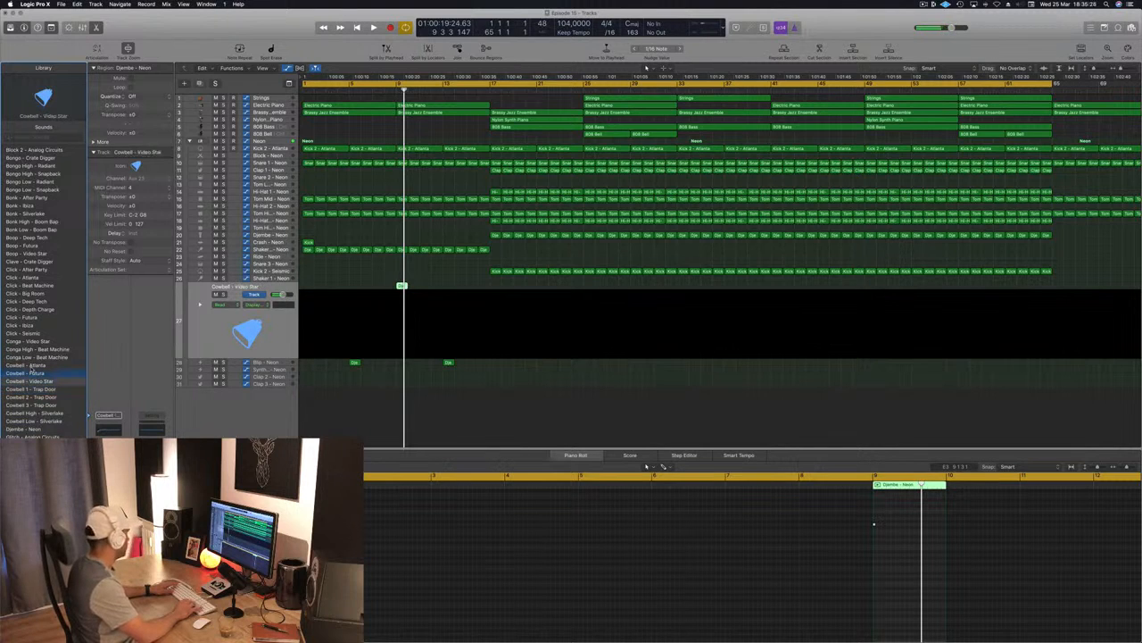
{"action": "key", "text": "Up"}
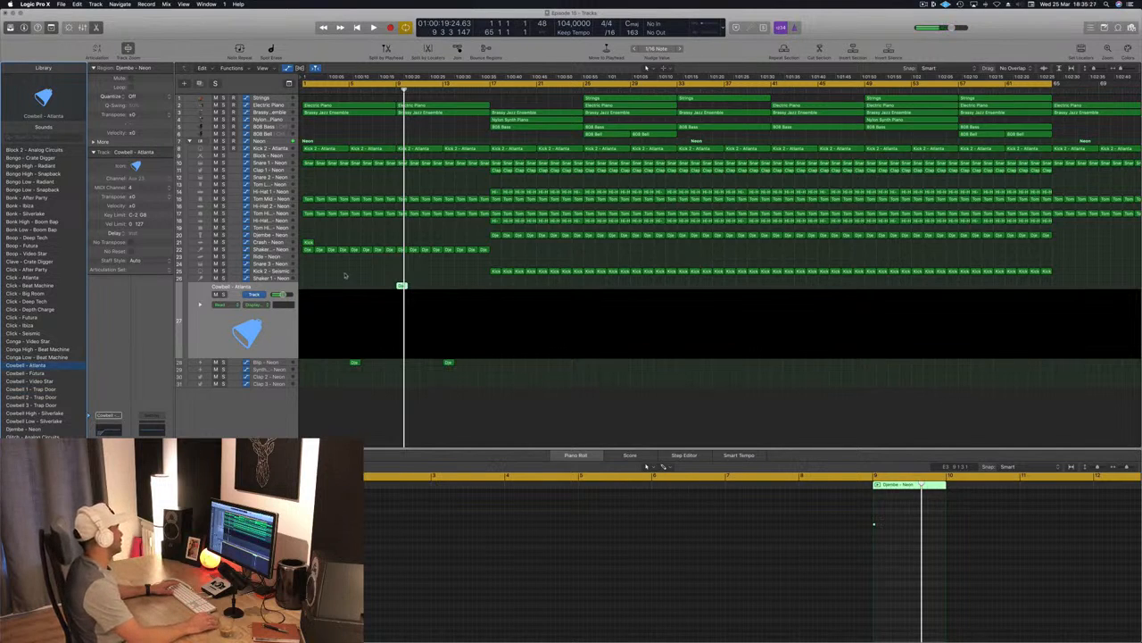
Audition the cowbell hit around bar 9, save the project, and play the song from the beginning.
{"action": "left_click", "coordinate": [345, 275]}
{"action": "key", "text": "space"}
{"action": "left_click", "coordinate": [385, 90]}
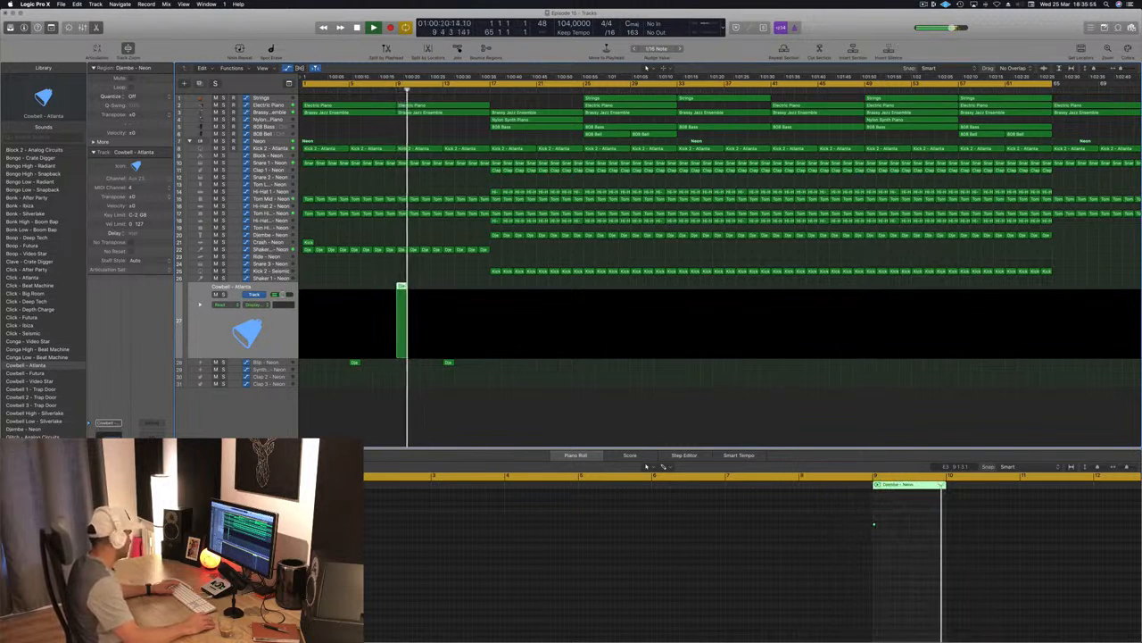
{"action": "left_click", "coordinate": [472, 271]}
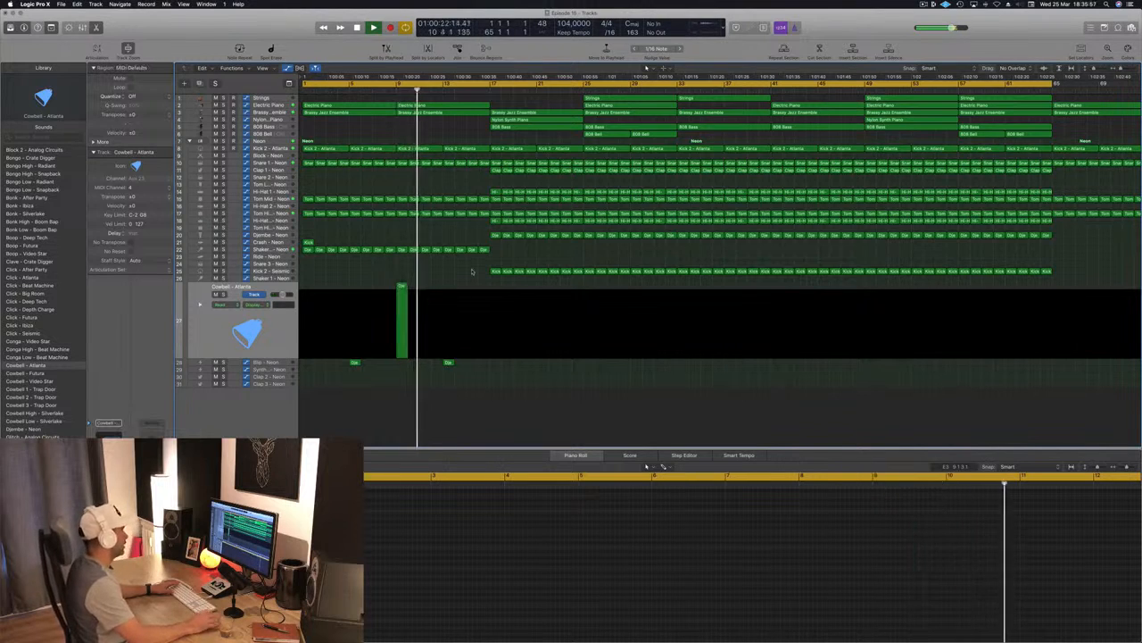
{"action": "key", "text": "Return"}
{"action": "key", "text": "super+s"}
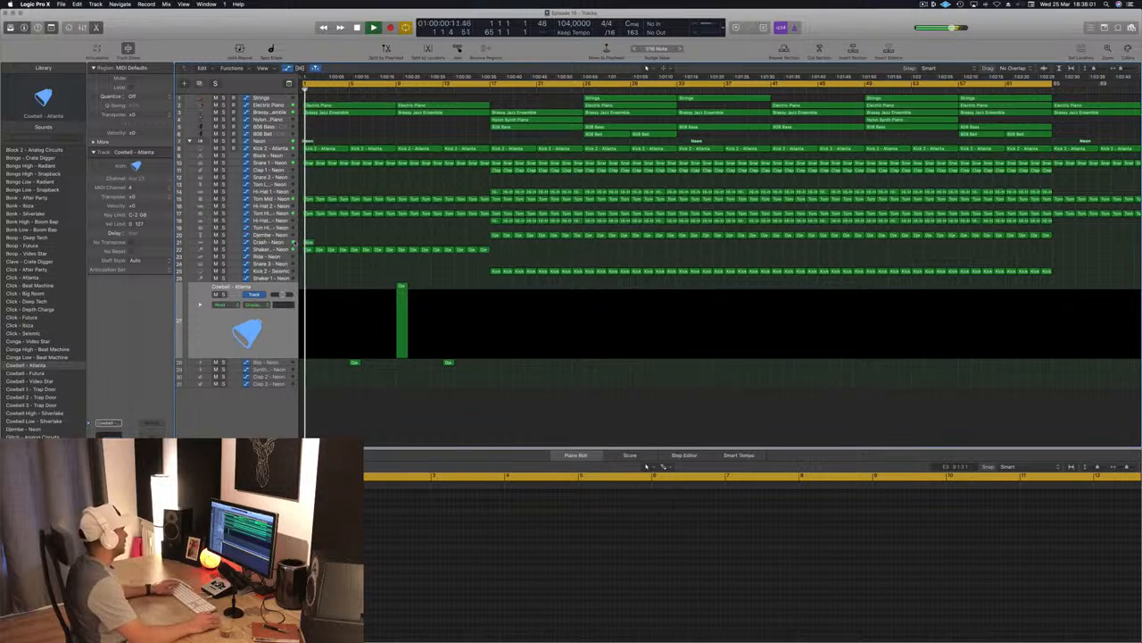
Select the crash region at bar 1, set the Crash track's volume to -4.7 dB, and replay the intro.
{"action": "left_click", "coordinate": [308, 242]}
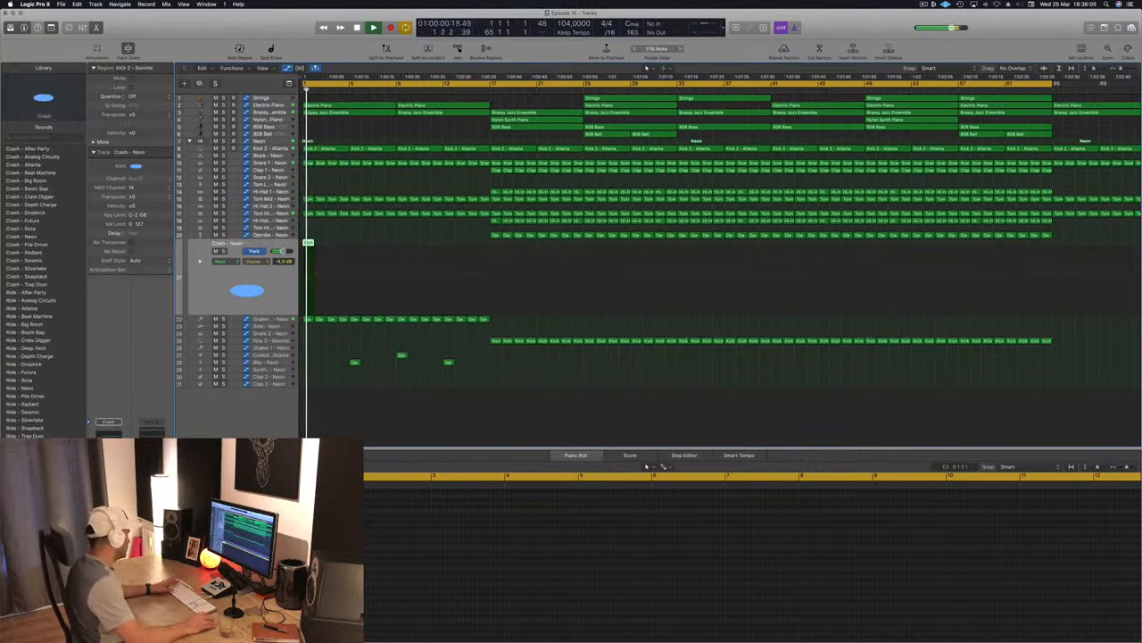
{"action": "key", "text": "space"}
{"action": "key", "text": "space"}
{"action": "left_click", "coordinate": [378, 402]}
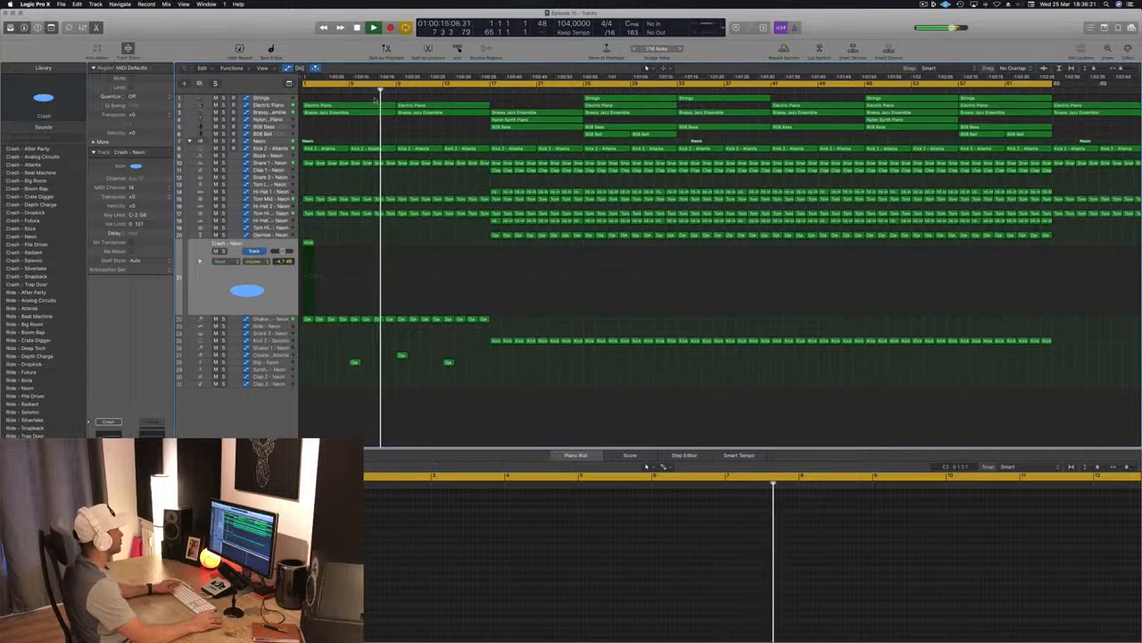
Copy the 808 Bass region from bar 17 to bar 9 and delete all its notes from bar 11 onward.
{"action": "left_click", "coordinate": [635, 134]}
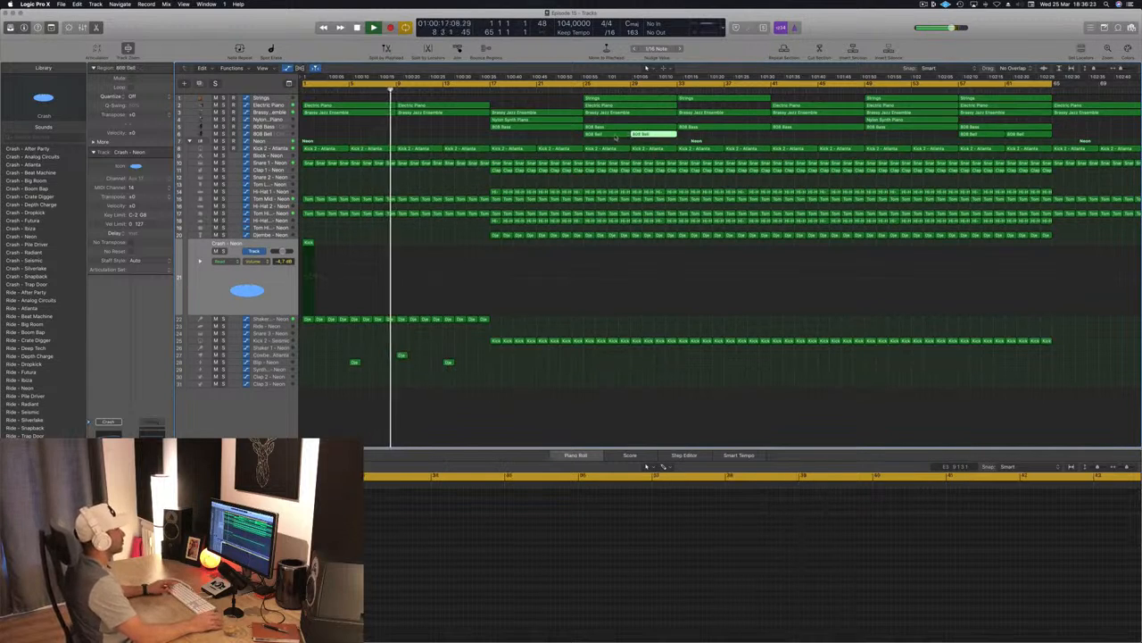
{"action": "left_click", "coordinate": [540, 129]}
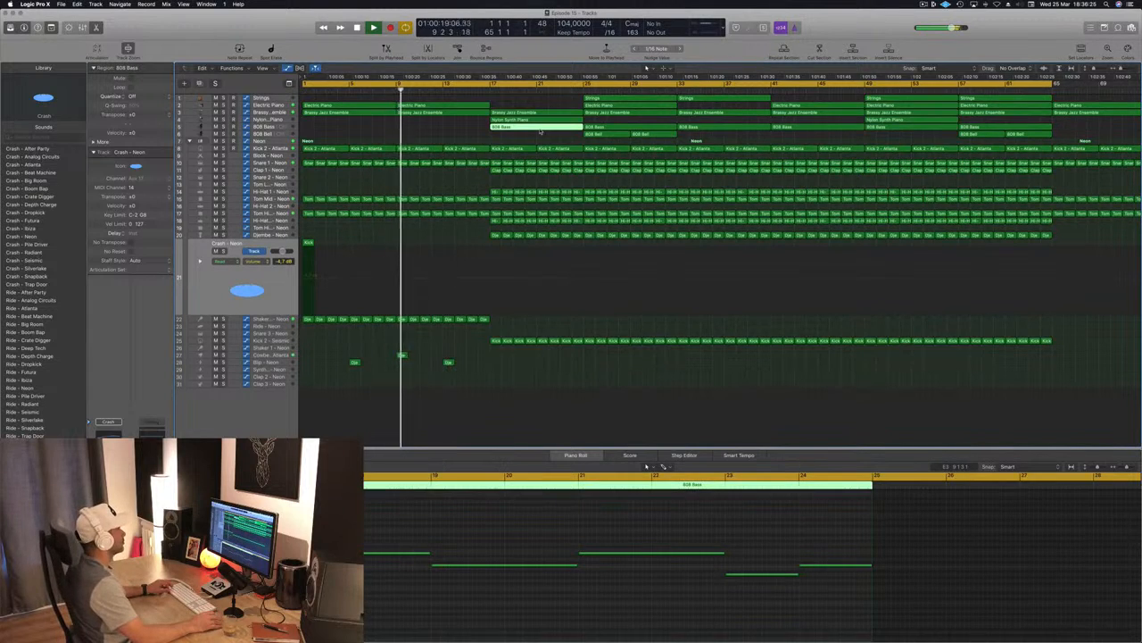
{"action": "left_click_drag", "start_coordinate": [540, 132], "coordinate": [447, 132]}
{"action": "left_click", "coordinate": [383, 90]}
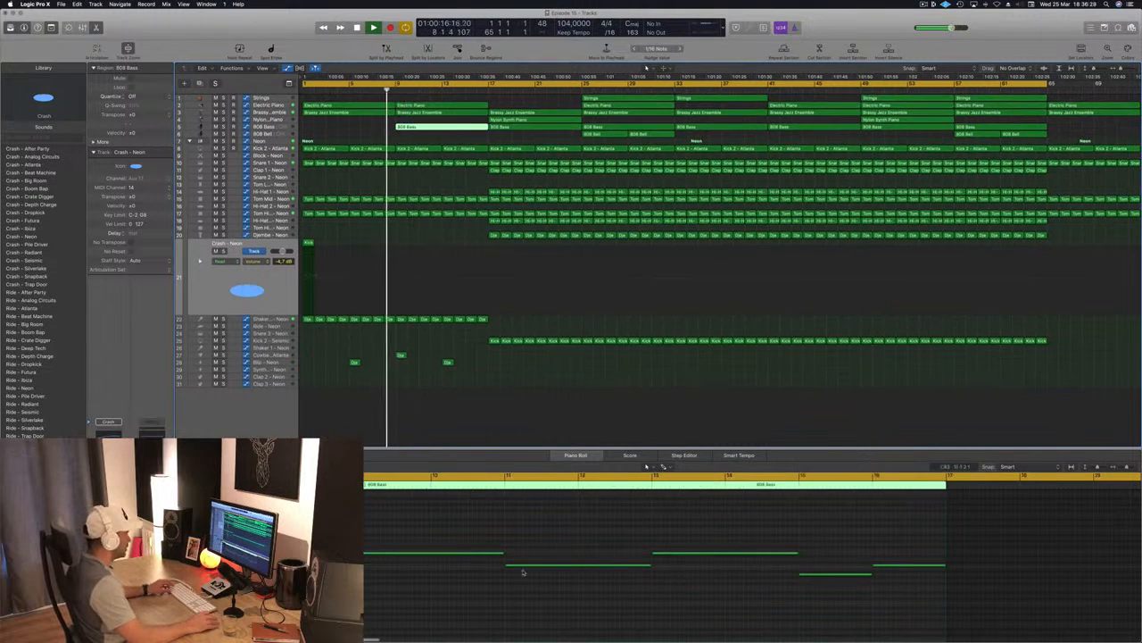
{"action": "left_click_drag", "start_coordinate": [598, 511], "coordinate": [934, 621]}
{"action": "key", "text": "Delete"}
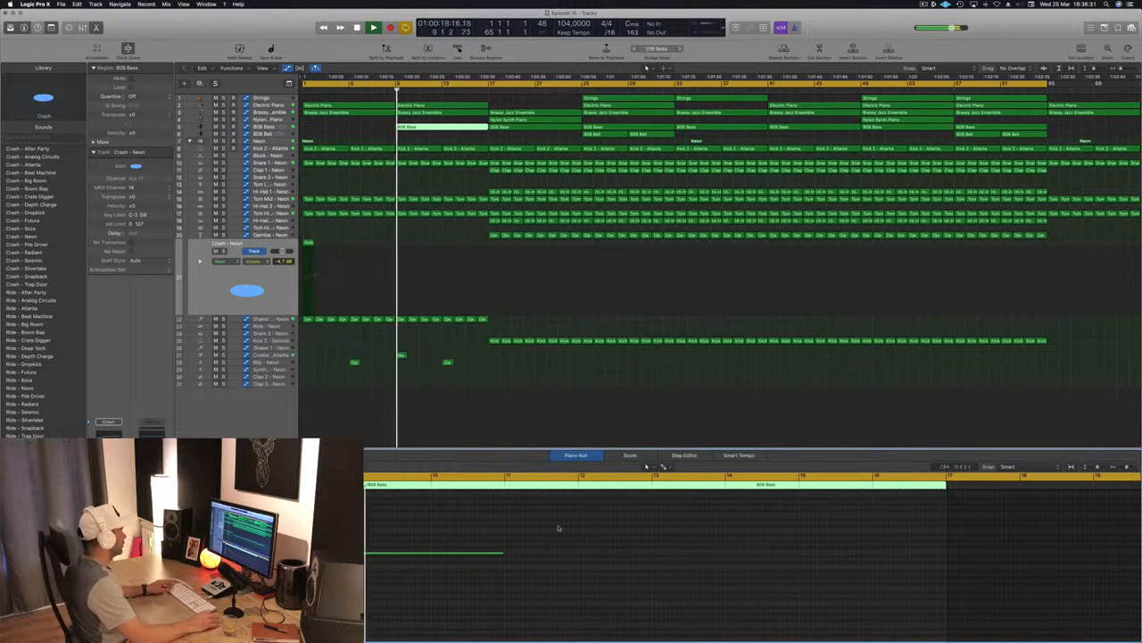
Split the copied 808 Bass region at bar 13 and delete its empty second half.
{"action": "key", "text": "super+Left"}
{"action": "left_click", "coordinate": [347, 127]}
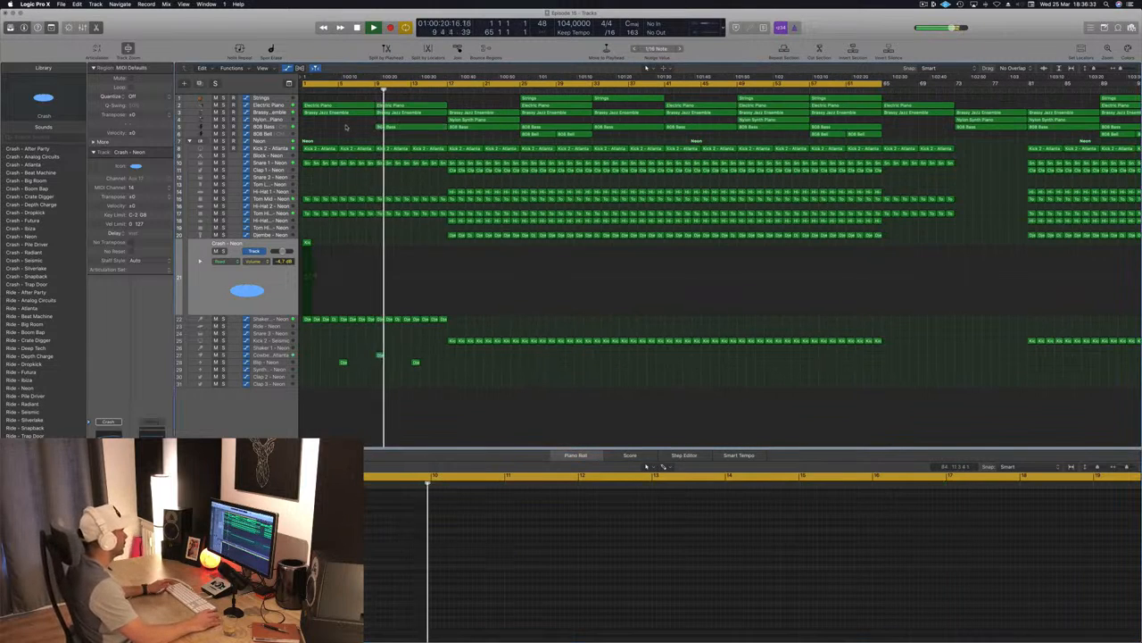
{"action": "left_click", "coordinate": [392, 128]}
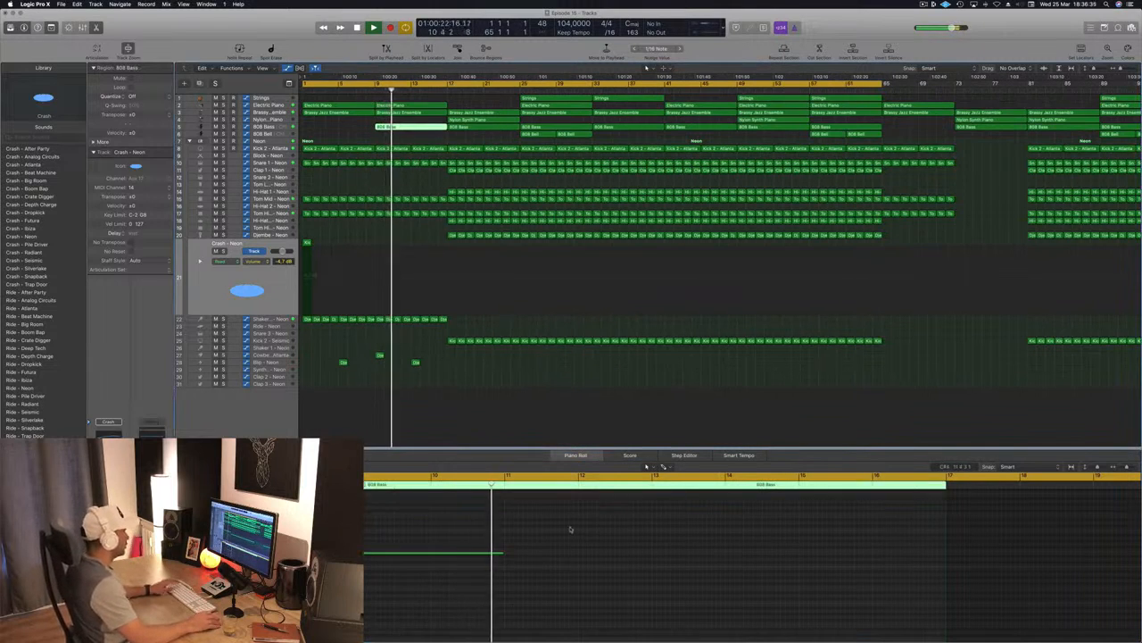
{"action": "double_click", "coordinate": [409, 127], "text": "super"}
{"action": "key", "text": "Delete"}
Copy the shortened 808 Bass region from bar 9 to bar 13, replay from around bar 8, and save the project.
{"action": "left_click", "coordinate": [392, 127]}
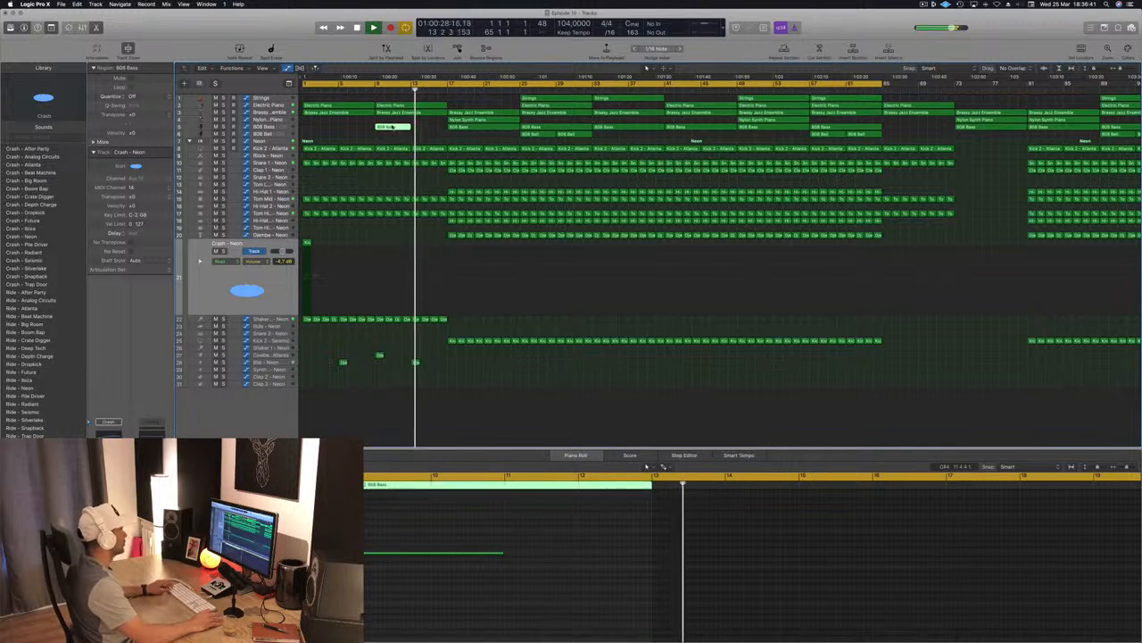
{"action": "left_click_drag", "start_coordinate": [391, 128], "coordinate": [428, 128]}
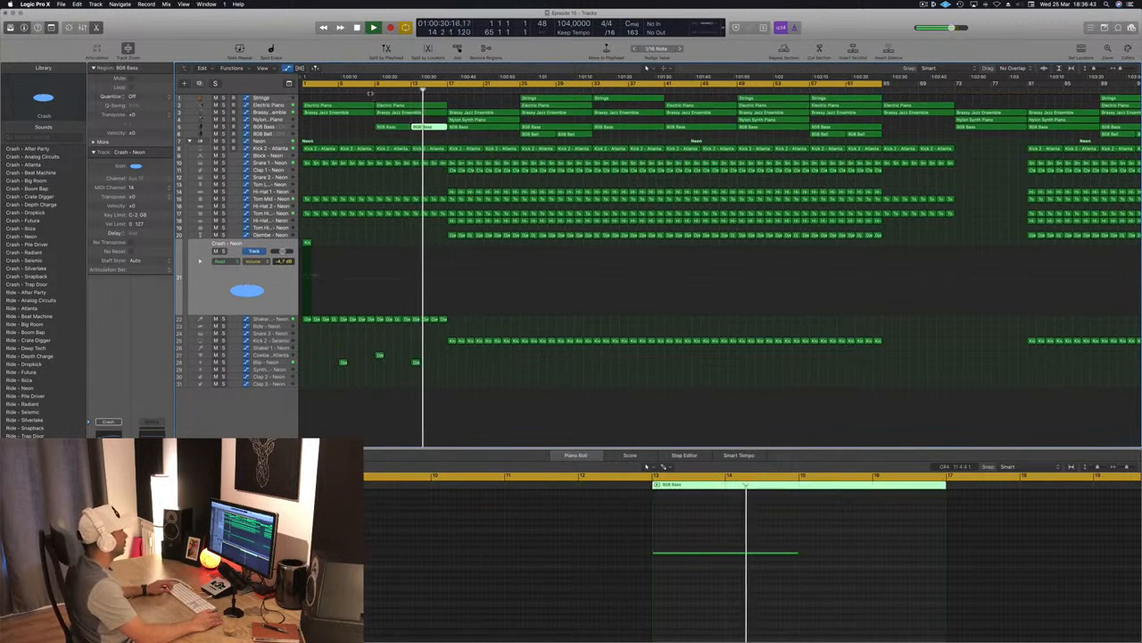
{"action": "left_click", "coordinate": [326, 133]}
{"action": "key", "text": "super+s"}
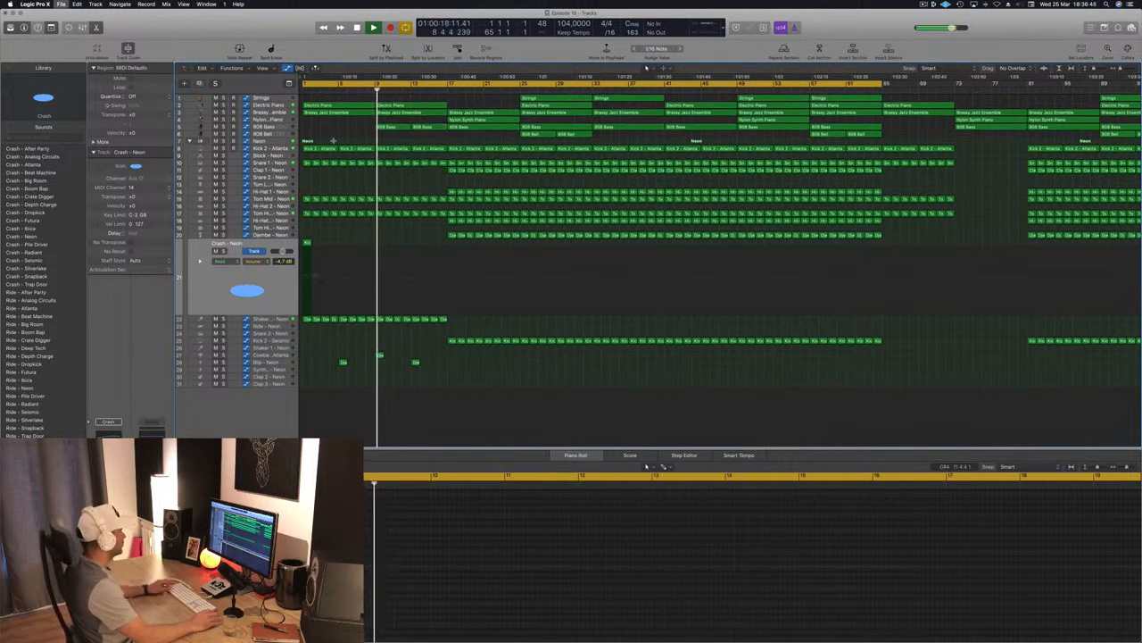
Select the Shaker 2 track, clear the region selection, and replay the intro from bar 1 to check its parts against the following section.
{"action": "key", "text": "super+Left"}
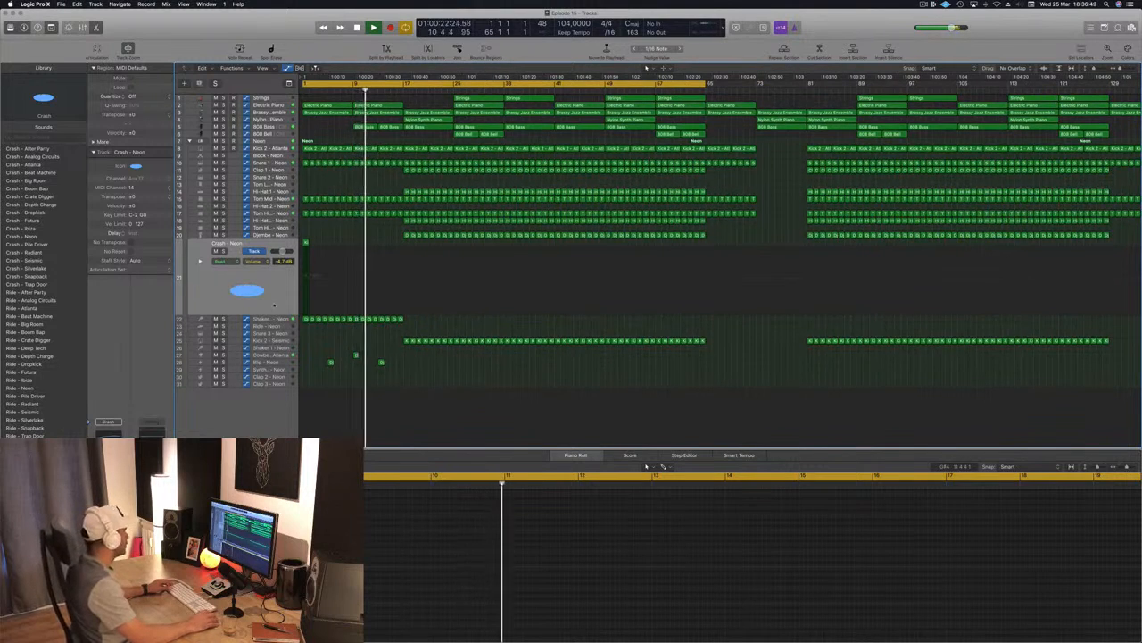
{"action": "key", "text": "Down"}
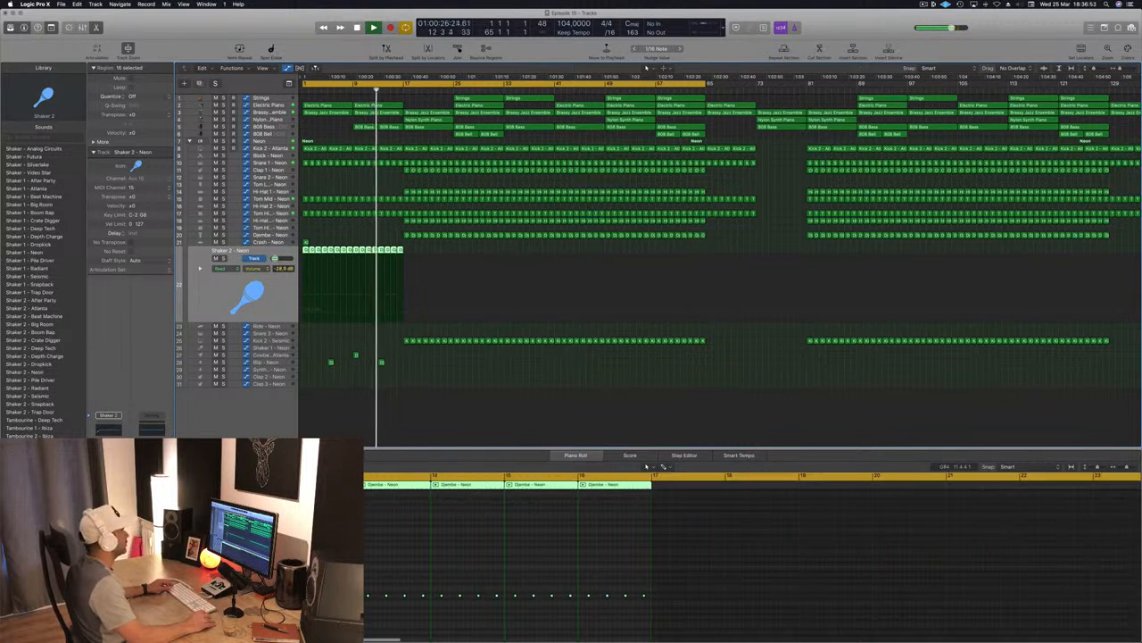
{"action": "left_click", "coordinate": [419, 408]}
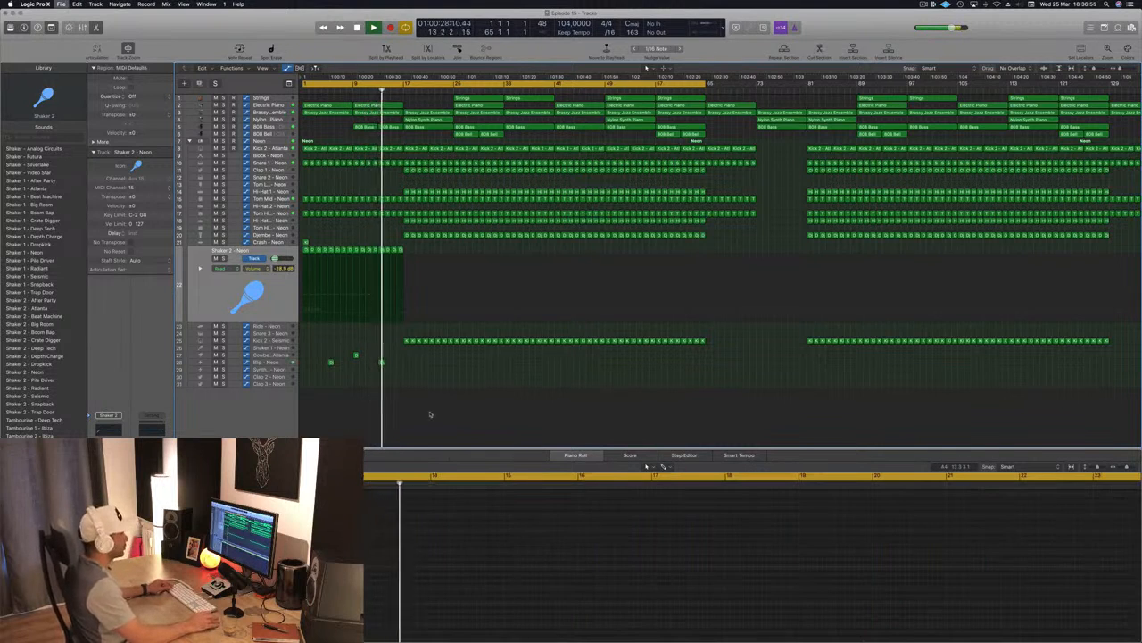
{"action": "key", "text": "super+Right"}
{"action": "key", "text": "super+Right"}
{"action": "key", "text": "super+Right"}
{"action": "key", "text": "super+Left"}
{"action": "key", "text": "super+Left"}
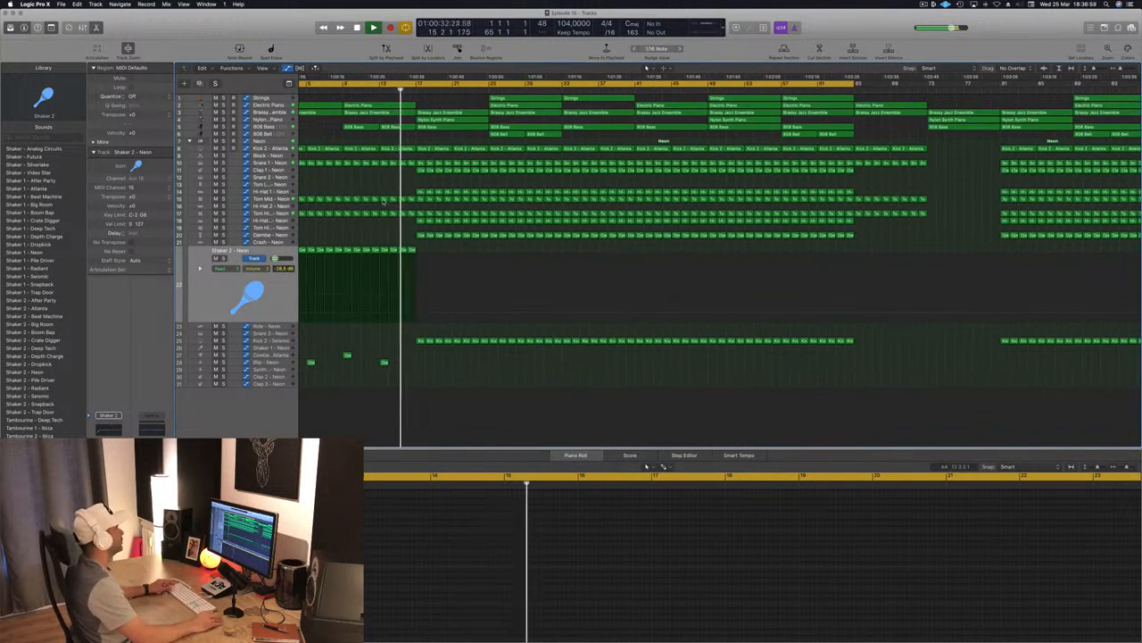
{"action": "key", "text": "super+Right"}
{"action": "key", "text": "super+Left"}
{"action": "scroll", "coordinate": [373, 195], "scroll_direction": "left", "scroll_amount": 3}
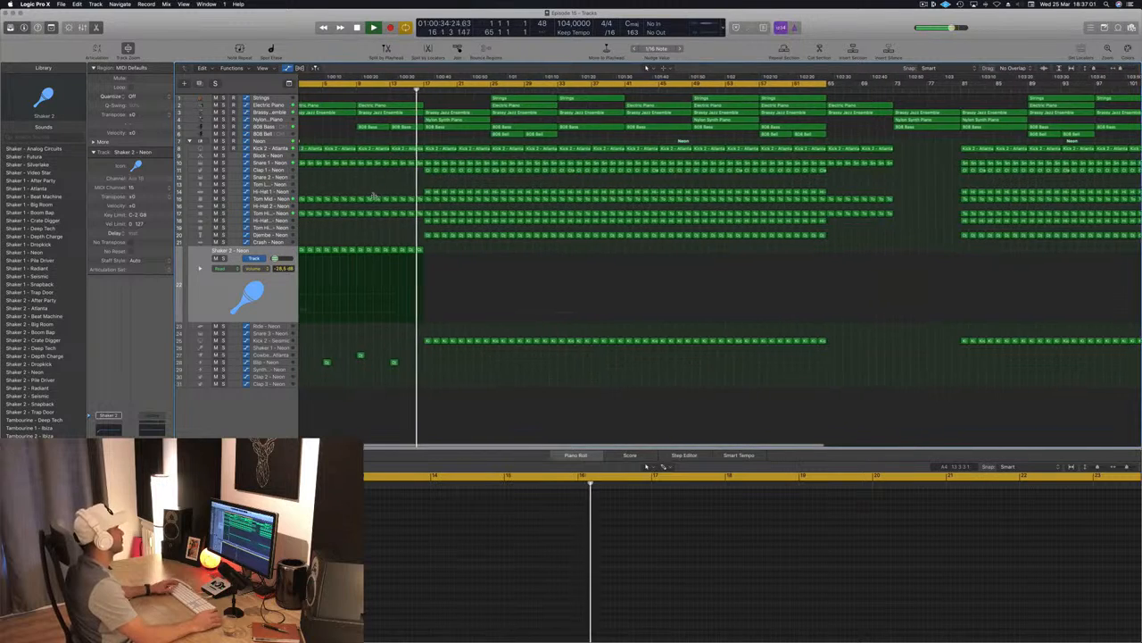
{"action": "key", "text": "super+Left"}
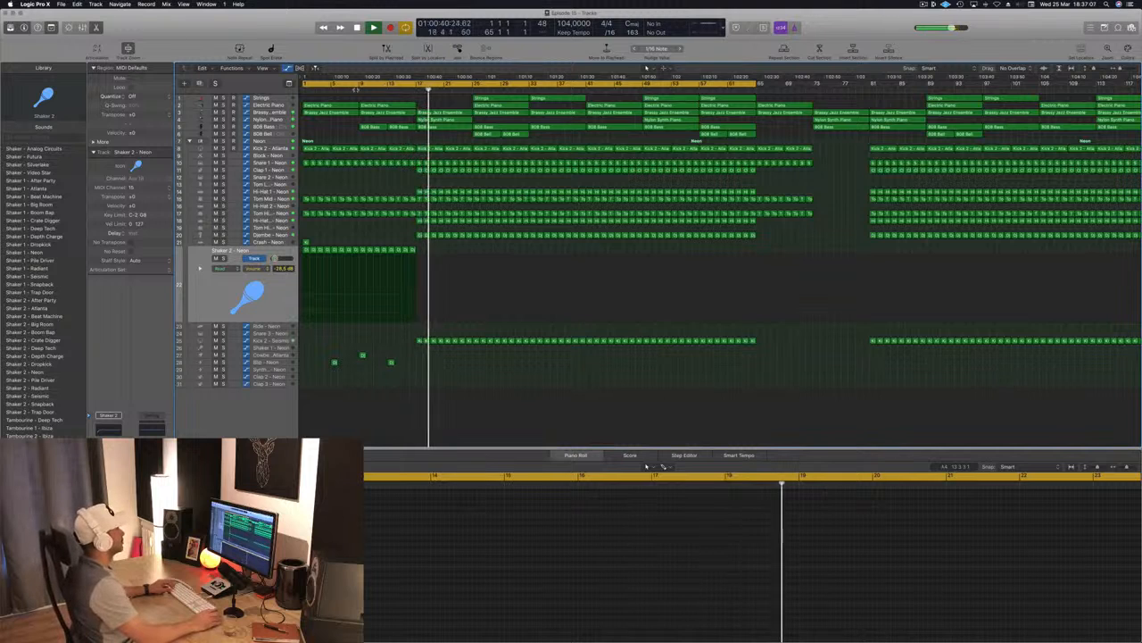
{"action": "key", "text": "Return"}
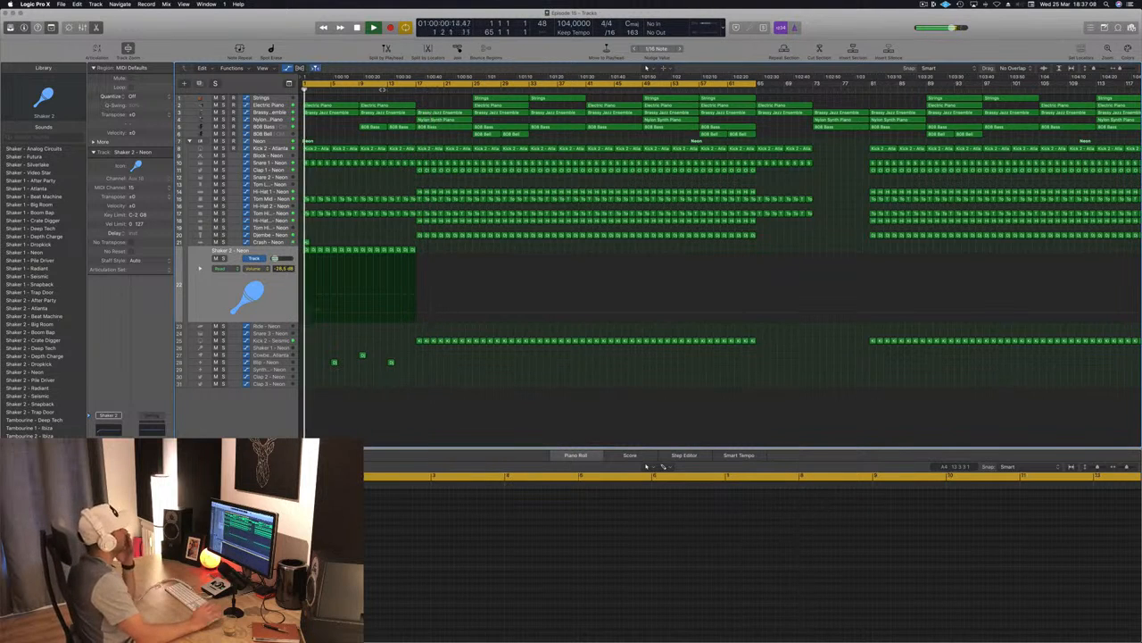
{"action": "left_click", "coordinate": [358, 88]}
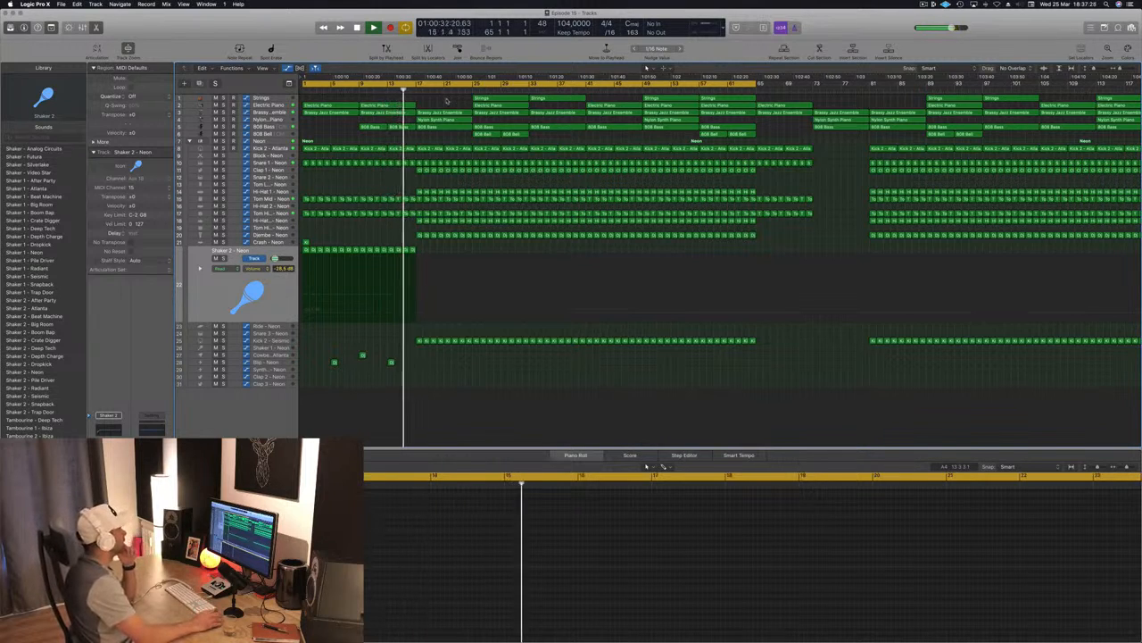
Replace the melodic and bass regions in bars 17–32 with copies of the bar 9 Electric Piano, Brassy Jazz Ensemble and 808 Bass regions at bar 17.
{"action": "left_click_drag", "start_coordinate": [449, 102], "coordinate": [510, 139]}
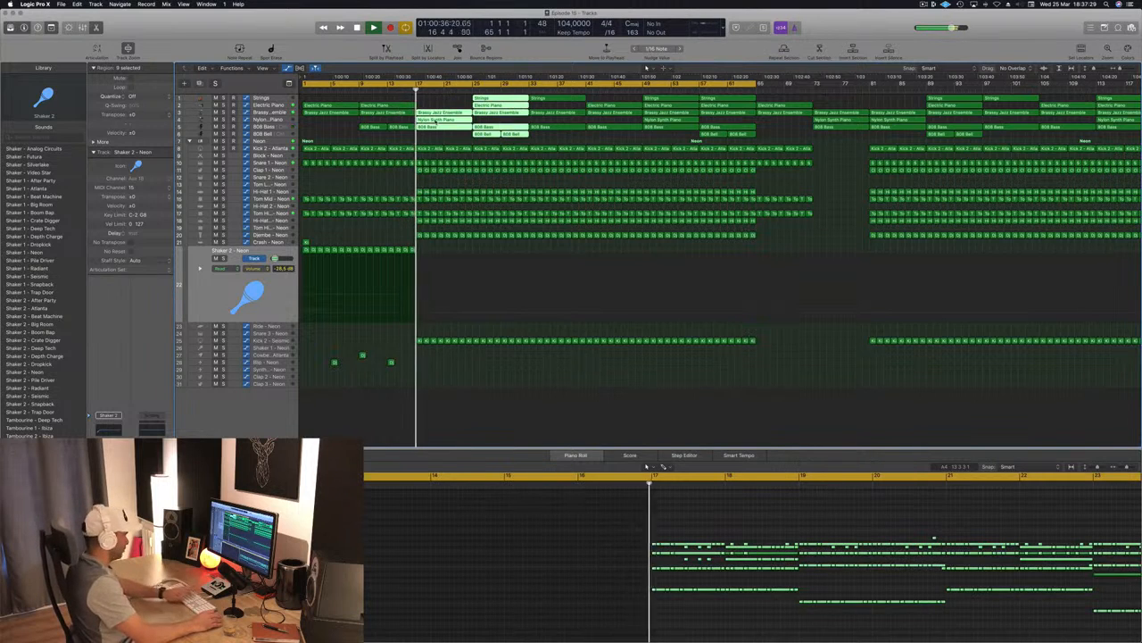
{"action": "key", "text": "Delete"}
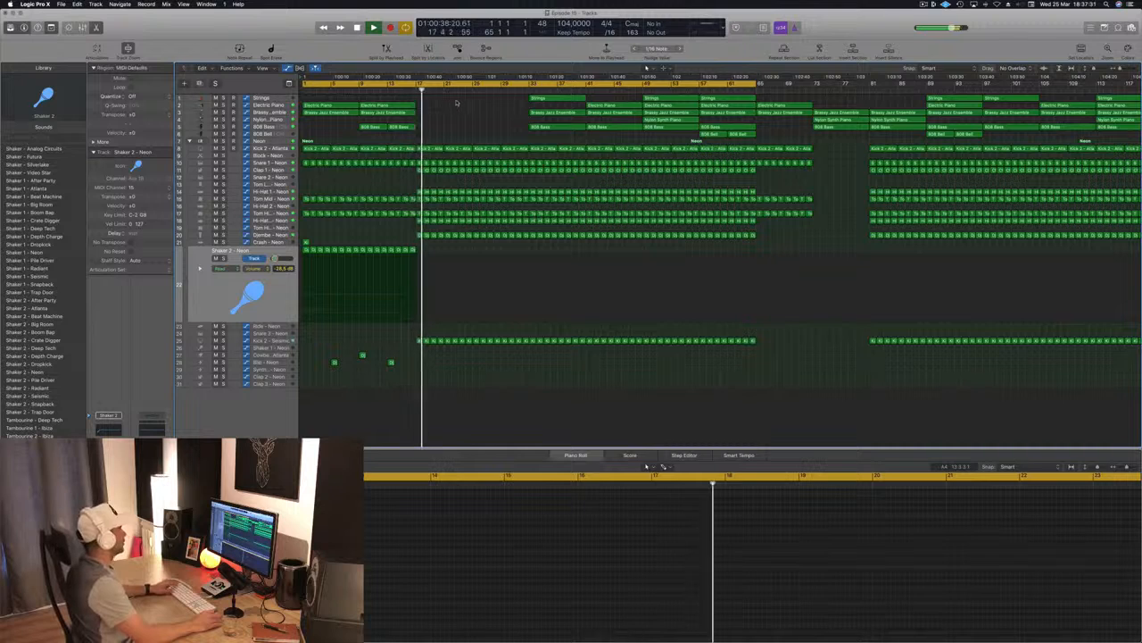
{"action": "mouse_move", "coordinate": [455, 102]}
{"action": "left_mouse_down"}
{"action": "mouse_move", "coordinate": [379, 113]}
{"action": "mouse_move", "coordinate": [437, 111]}
{"action": "left_mouse_up"}
{"action": "key", "text": "super+Left"}
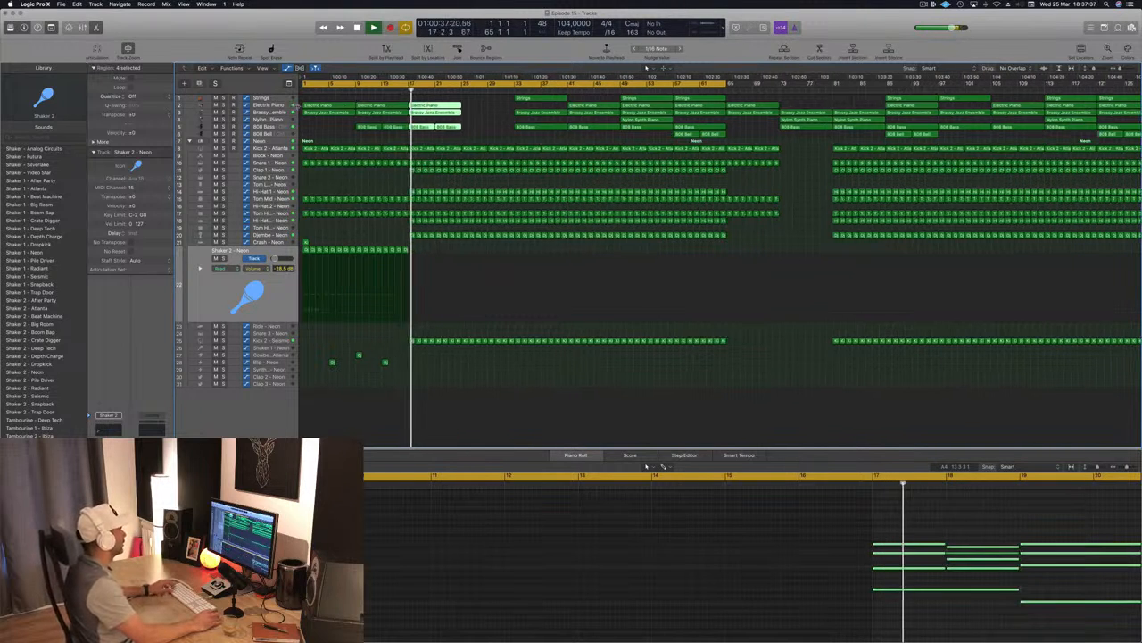
Copy the Strings region from bar 33 to bar 17 and select the Strings track.
{"action": "left_click", "coordinate": [281, 105]}
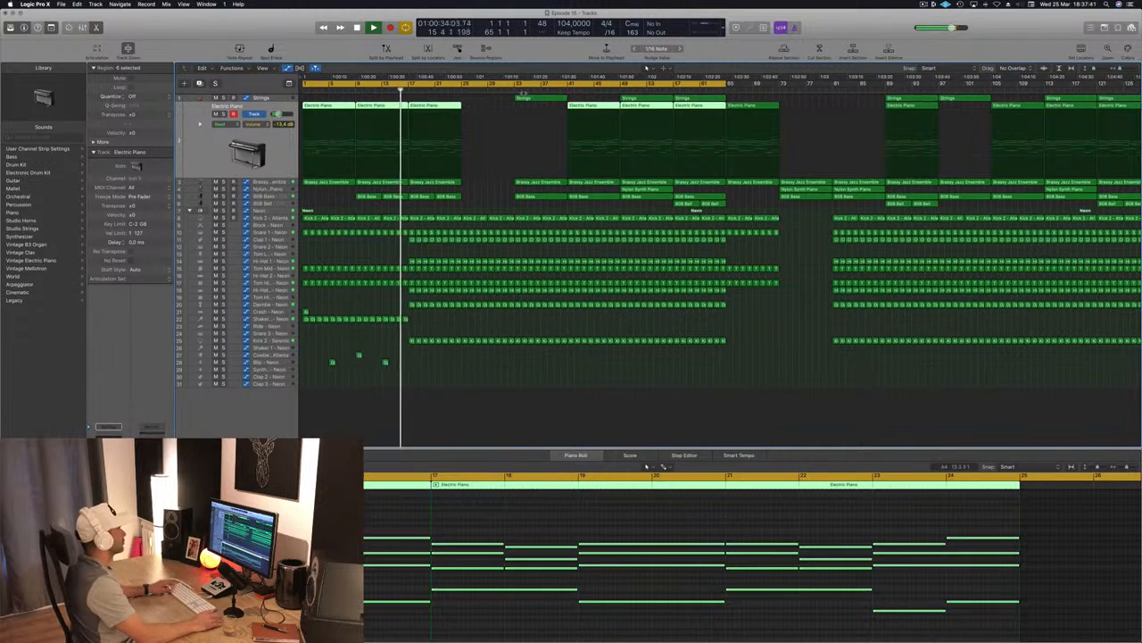
{"action": "left_click_drag", "start_coordinate": [534, 98], "coordinate": [429, 99]}
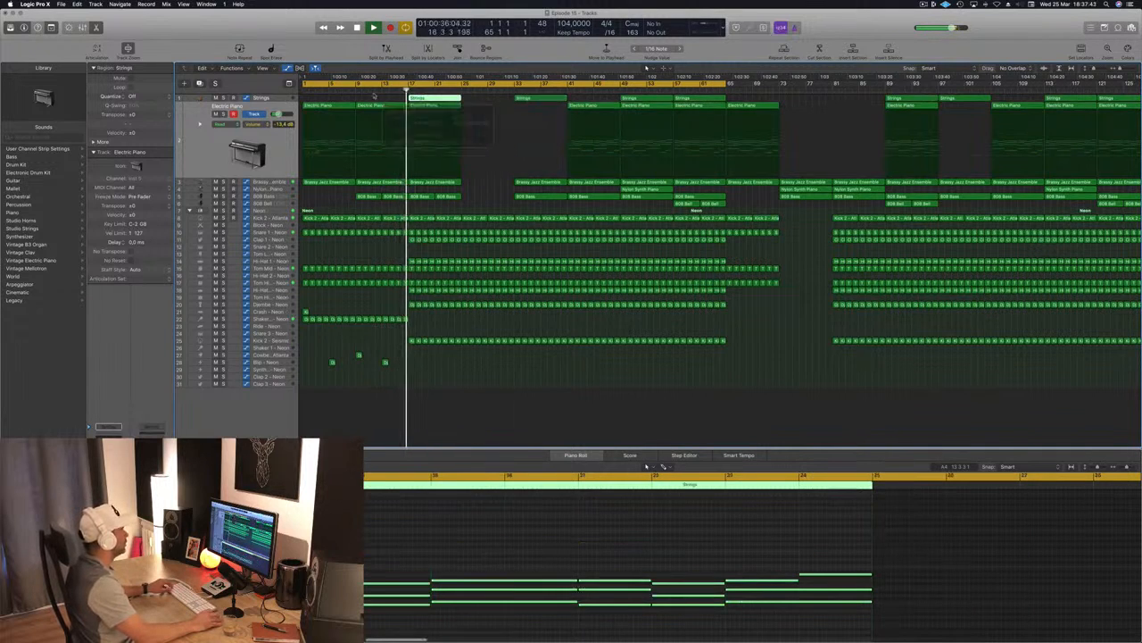
{"action": "left_click", "coordinate": [286, 99]}
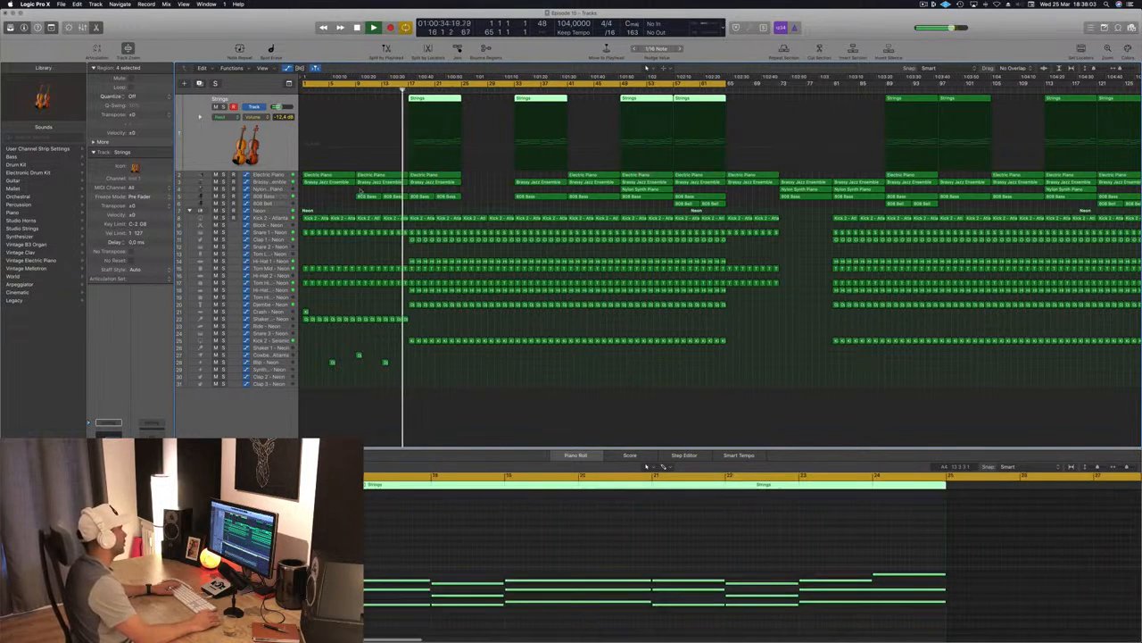
Copy the Strings, Electric Piano, Brassy Jazz Ensemble and 808 Bass regions from bar 17 to bar 25, replay the transition, and save the project.
{"action": "left_click", "coordinate": [485, 204]}
{"action": "left_click_drag", "start_coordinate": [481, 100], "coordinate": [434, 203]}
{"action": "left_click_drag", "start_coordinate": [429, 101], "coordinate": [481, 101]}
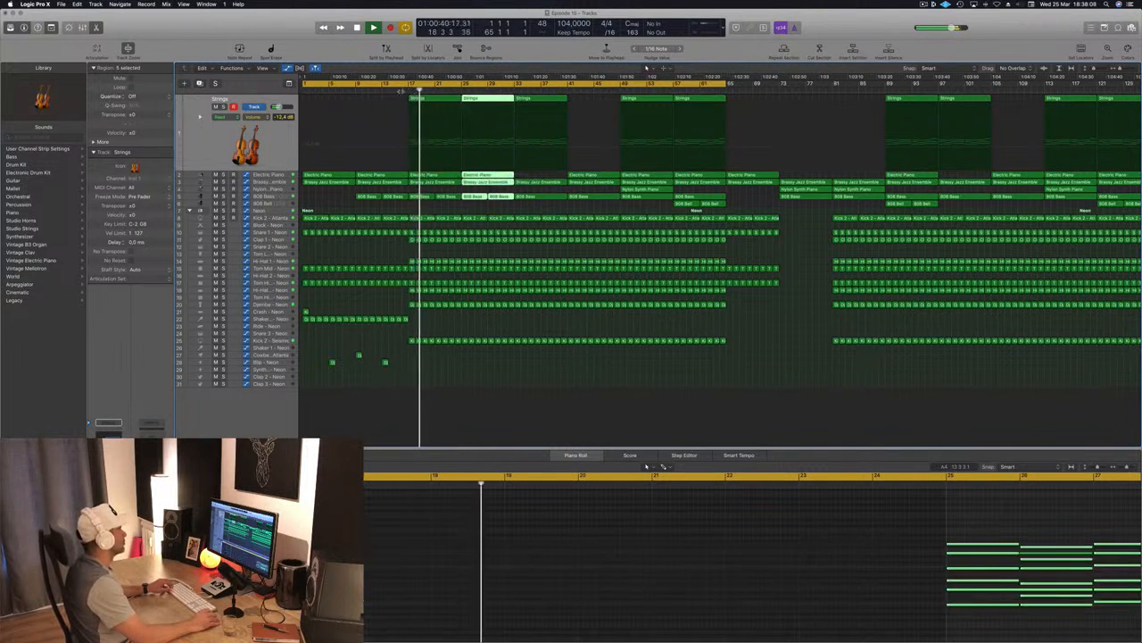
{"action": "left_click", "coordinate": [401, 87]}
{"action": "key", "text": "super+Left"}
{"action": "key", "text": "super+Left"}
{"action": "key", "text": "super+s"}
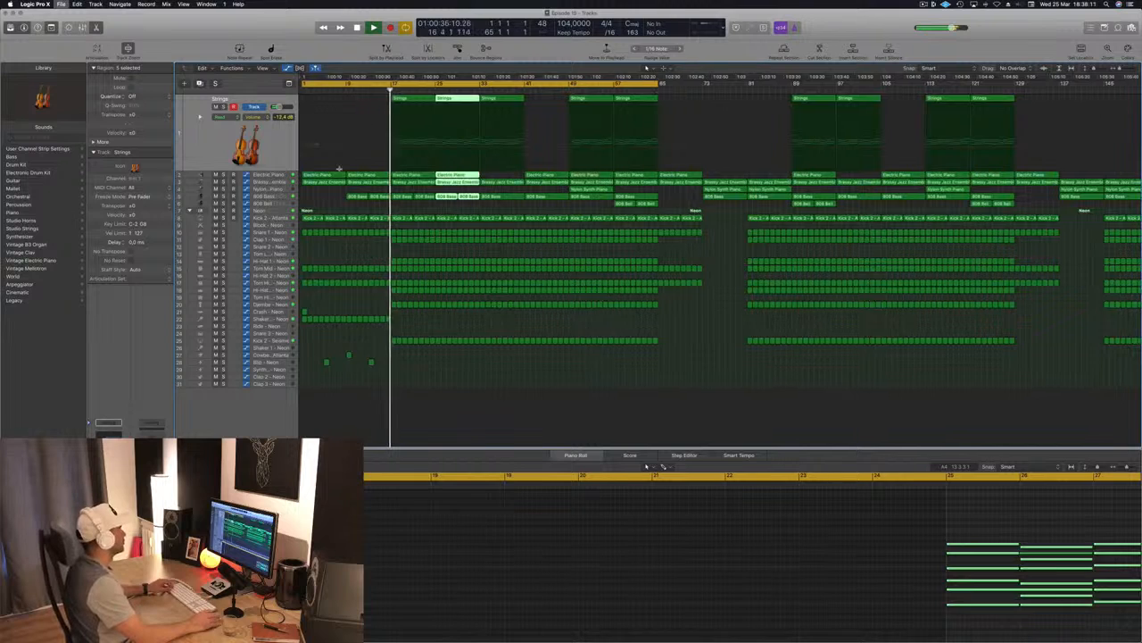
Select the Electric Piano track and raise its volume while the section from bar 17 plays.
{"action": "key", "text": "super+Right"}
{"action": "key", "text": "super+Right"}
{"action": "key", "text": "Down"}
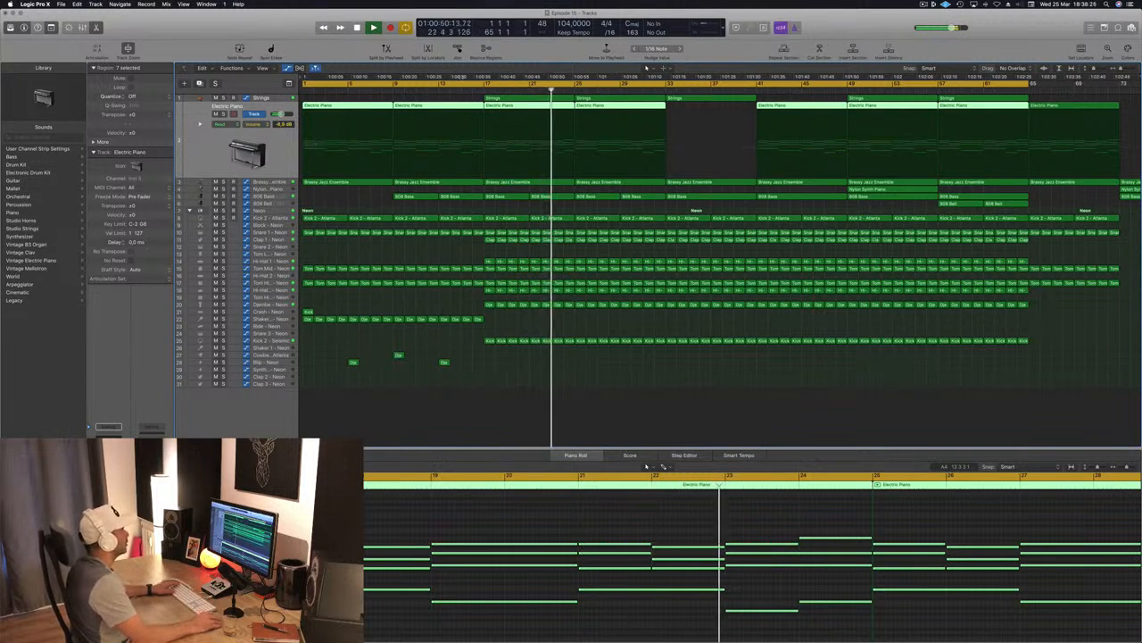
{"action": "key", "text": "super+Left"}
{"action": "key", "text": "super+Left"}
{"action": "key", "text": "super+Left"}
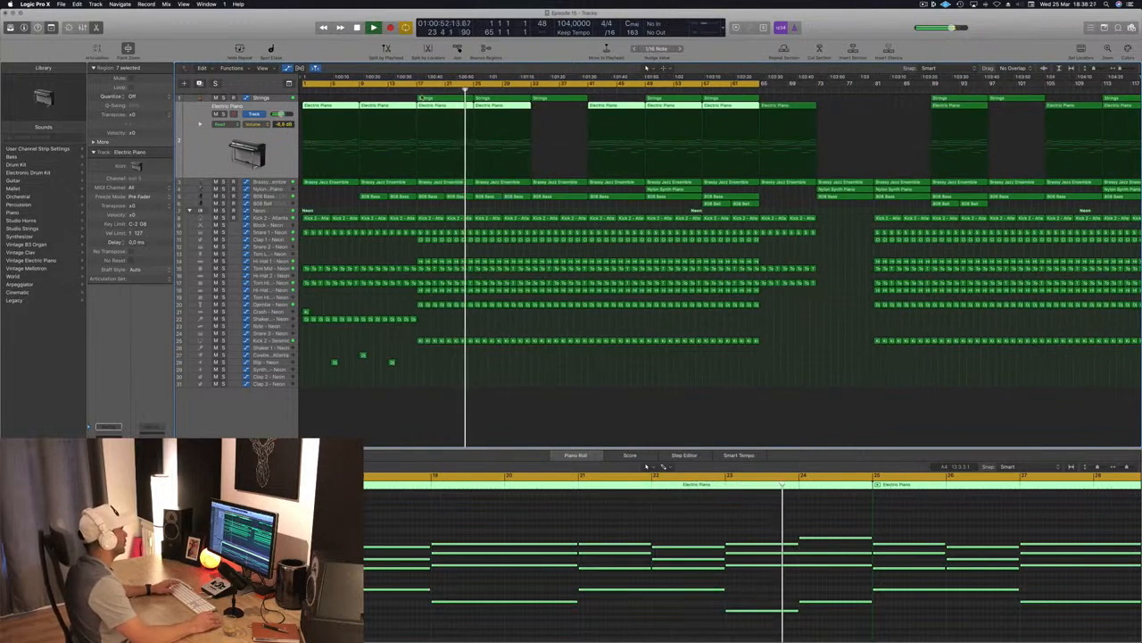
Copy the Shaker 2 regions of bars 1–16 and the bar 1 Crash region to bar 17, and replay the lead-in.
{"action": "left_click", "coordinate": [309, 318]}
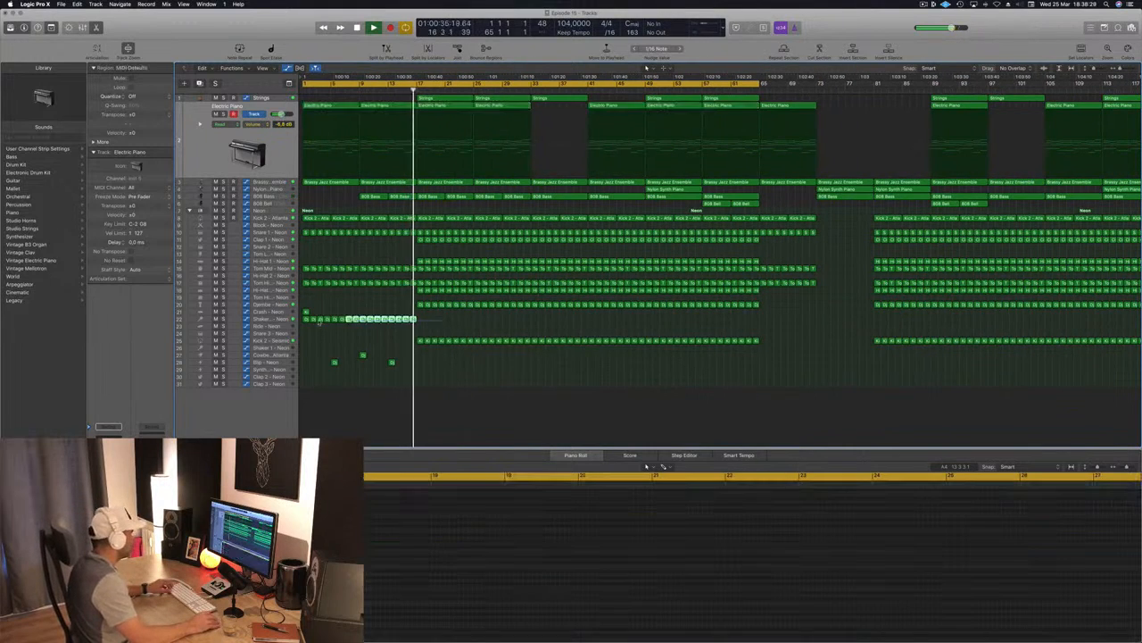
{"action": "left_click_drag", "start_coordinate": [308, 319], "coordinate": [424, 322]}
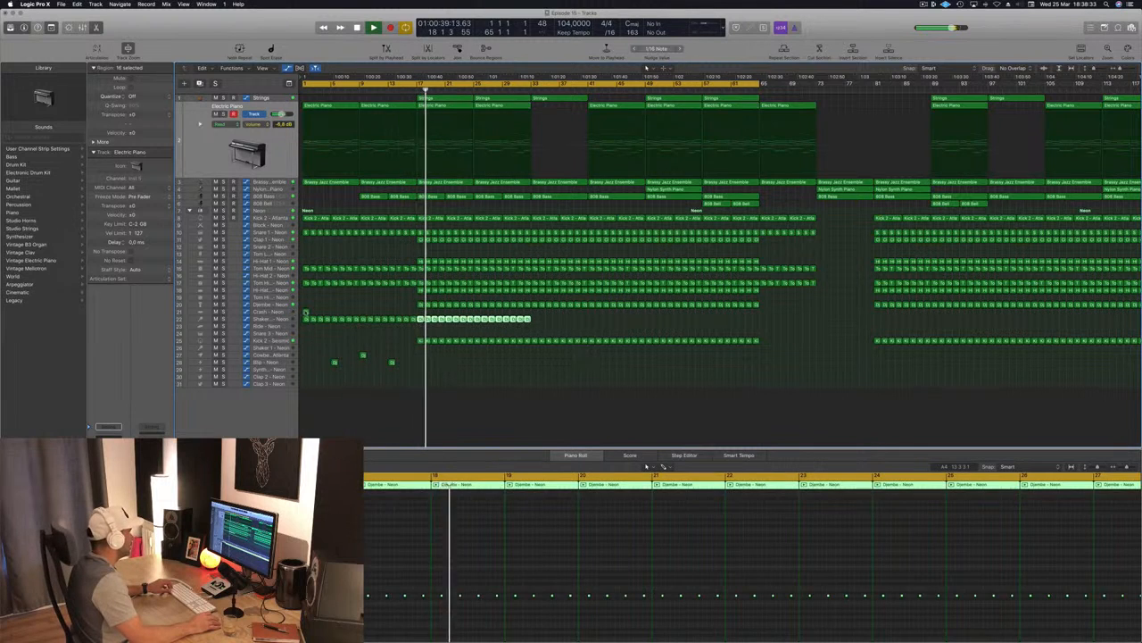
{"action": "left_click", "coordinate": [305, 312]}
{"action": "left_click_drag", "start_coordinate": [305, 312], "coordinate": [421, 319]}
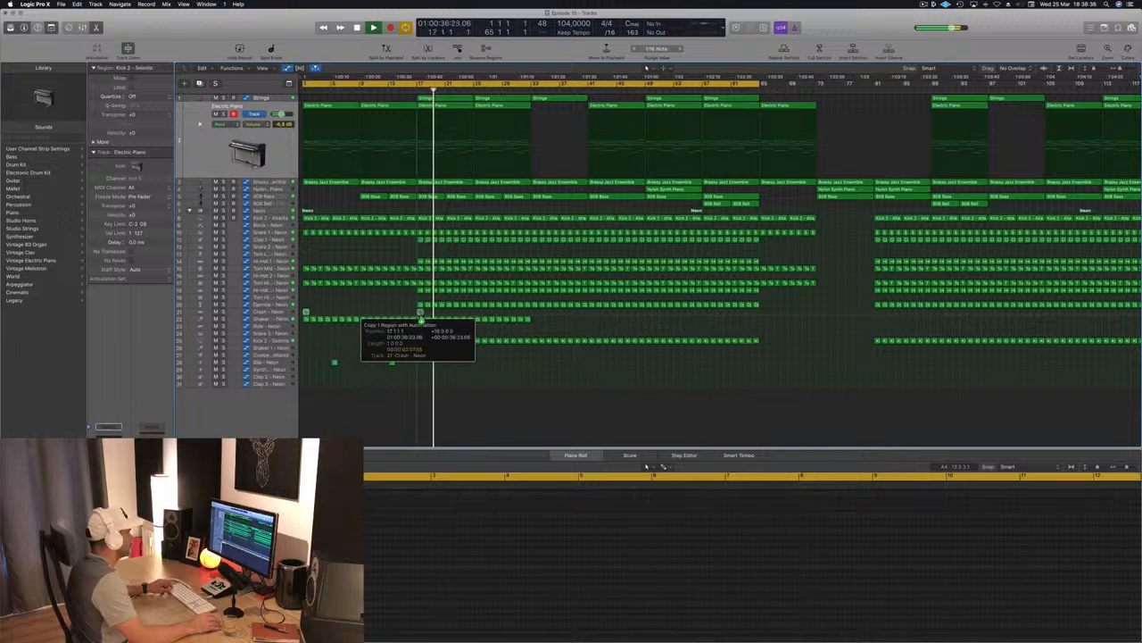
{"action": "left_click", "coordinate": [409, 90]}
Clear the kick, snare, tom and shaker parts from bar 16 and replay the break from around bar 14.
{"action": "key", "text": "super+Right"}
{"action": "key", "text": "super+Right"}
{"action": "key", "text": "super+Right"}
{"action": "key", "text": "super+Right"}
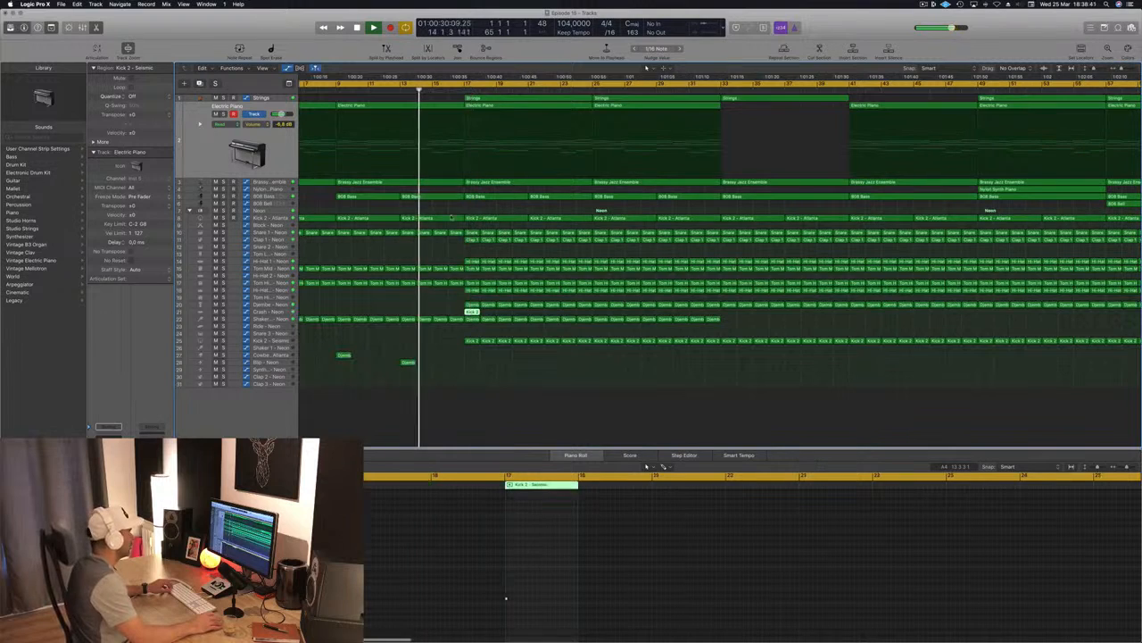
{"action": "left_click", "coordinate": [456, 232]}
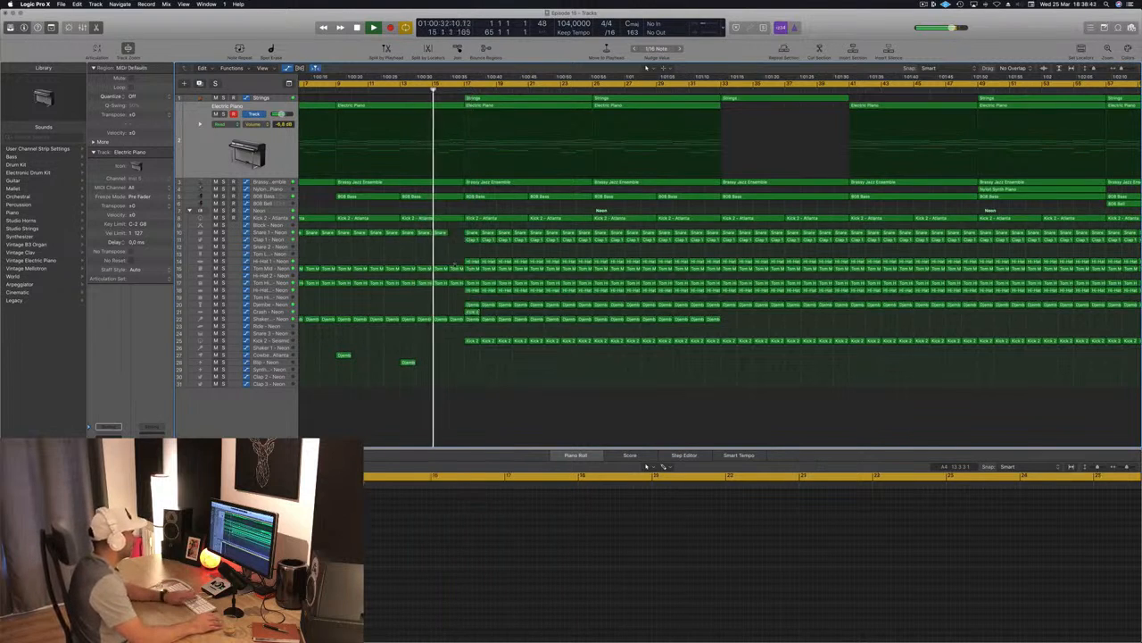
{"action": "left_click", "coordinate": [455, 283]}
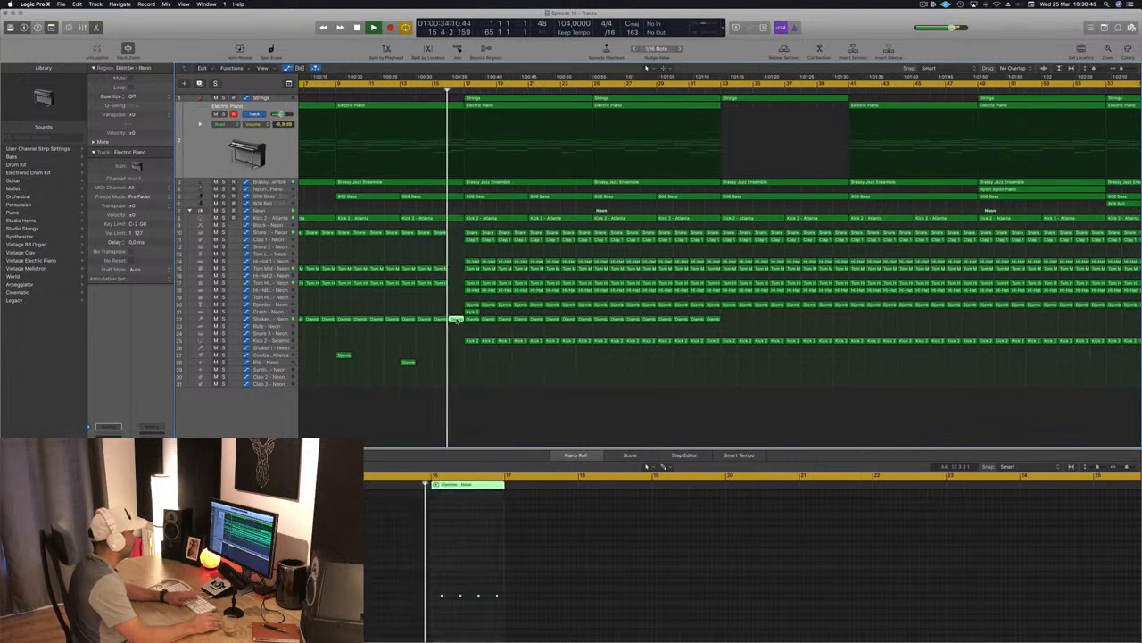
{"action": "left_click", "coordinate": [376, 262]}
{"action": "key", "text": "super+Left"}
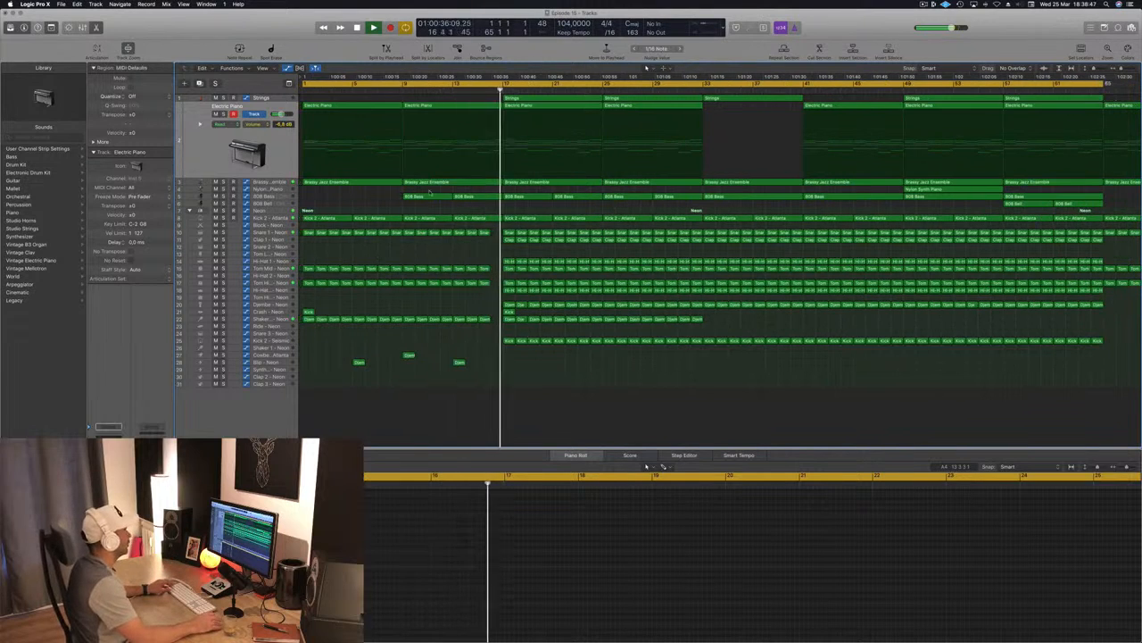
{"action": "left_click", "coordinate": [466, 92]}
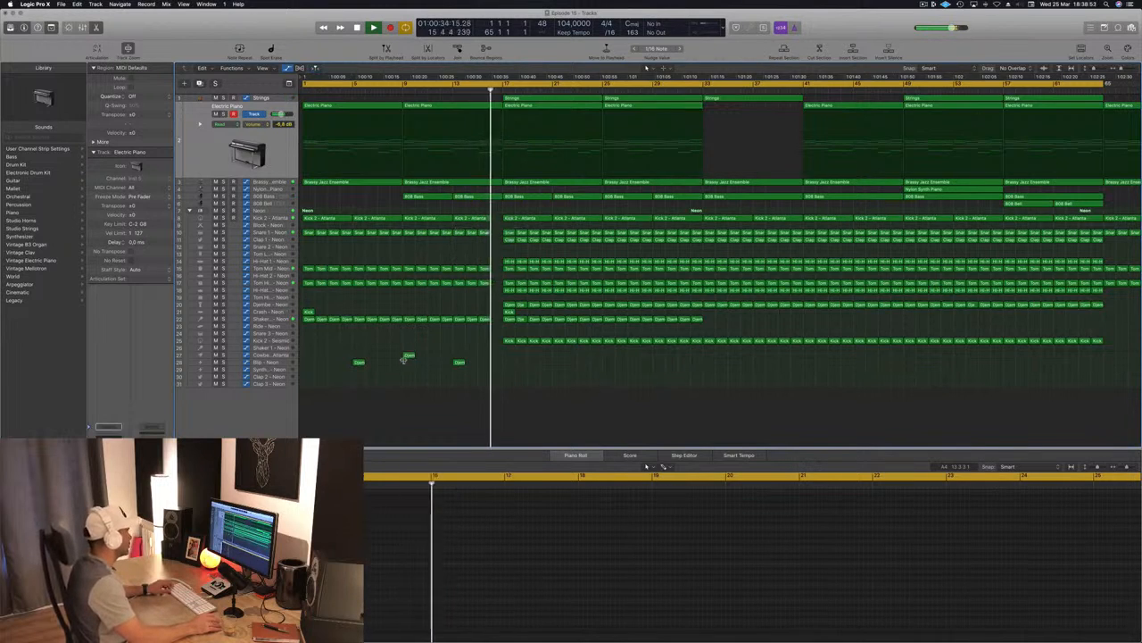
Copy the Cowbell region from bar 9 to bar 16 and replay the transition into bar 17.
{"action": "left_click_drag", "start_coordinate": [409, 355], "coordinate": [498, 356]}
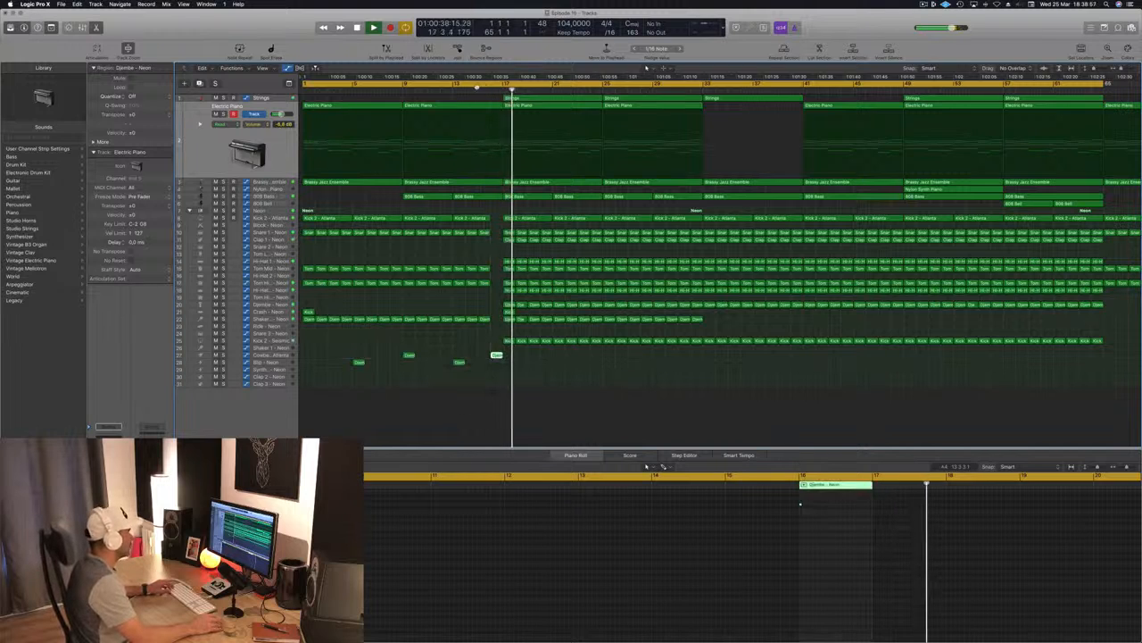
{"action": "scroll", "coordinate": [442, 209], "scroll_direction": "left", "scroll_amount": 2}
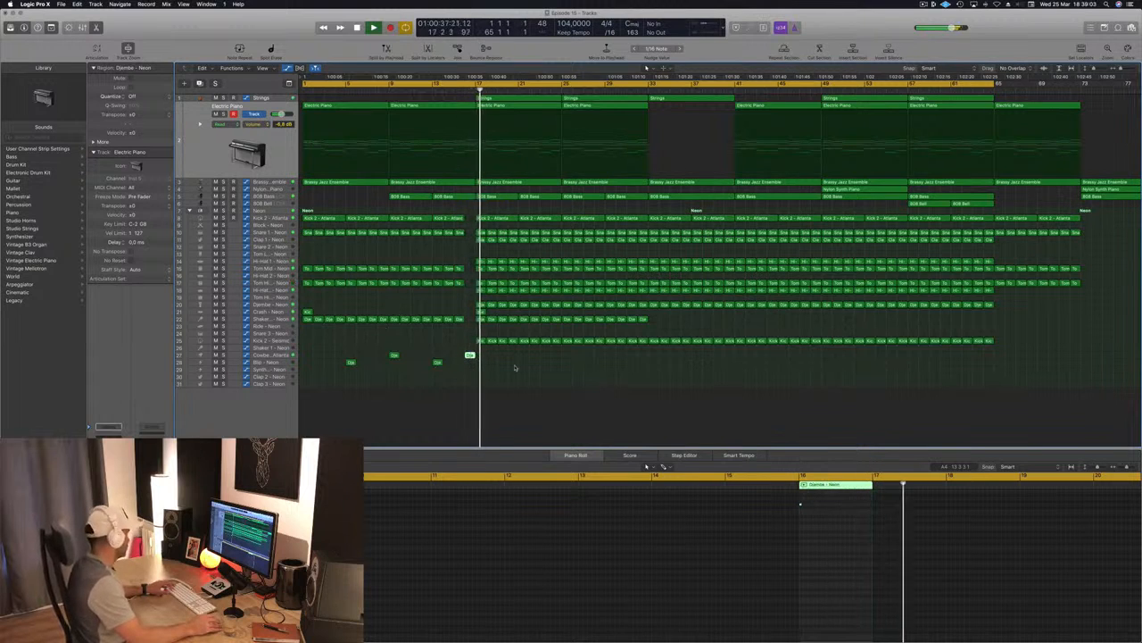
{"action": "scroll", "coordinate": [520, 253], "scroll_direction": "up", "scroll_amount": 2}
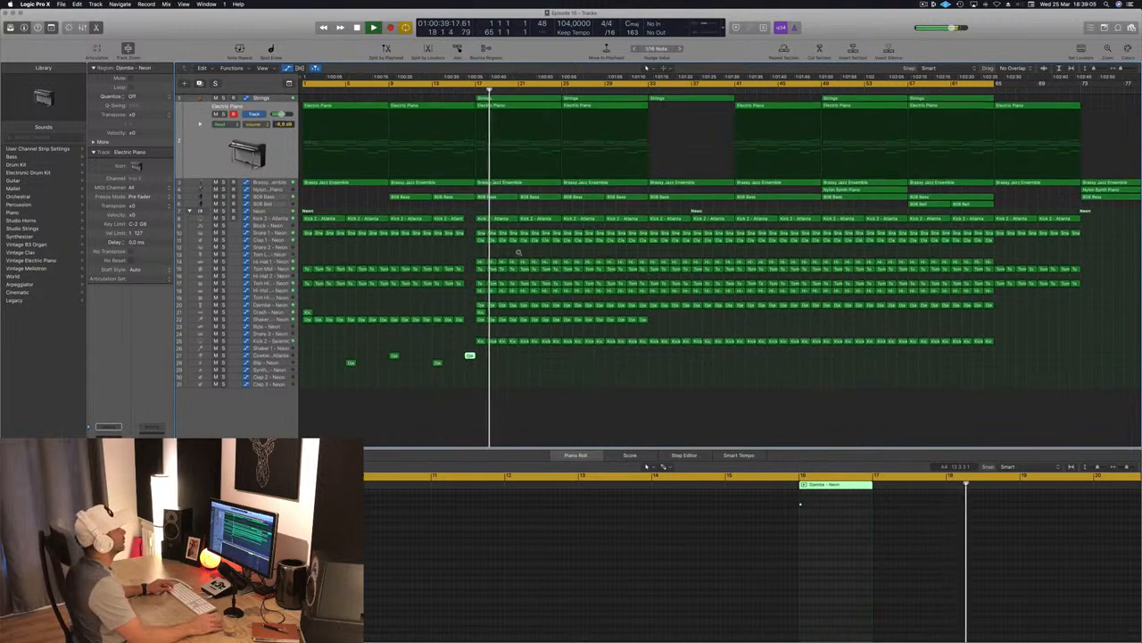
{"action": "scroll", "coordinate": [521, 259], "scroll_direction": "up", "scroll_amount": 3}
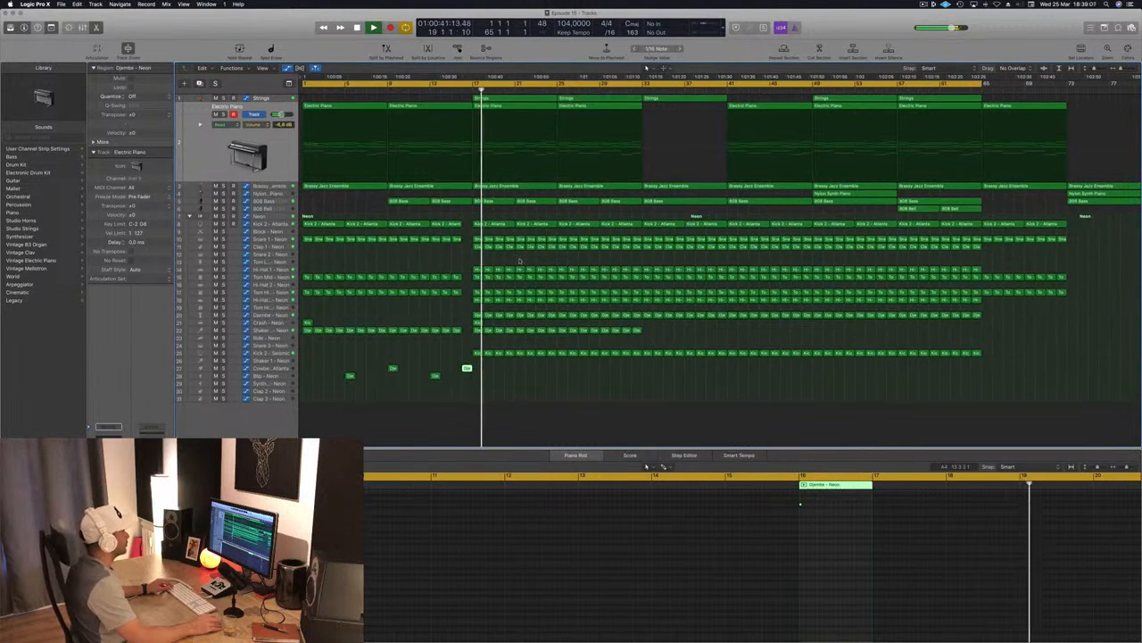
{"action": "scroll", "coordinate": [521, 259], "scroll_direction": "up", "scroll_amount": 1}
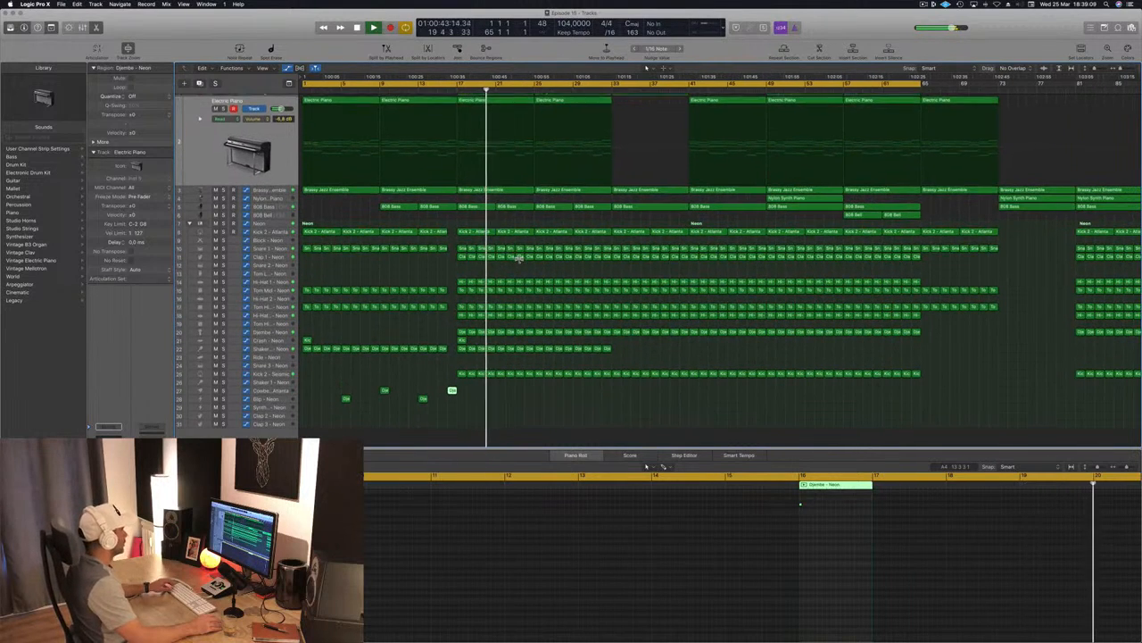
{"action": "scroll", "coordinate": [504, 251], "scroll_direction": "up", "scroll_amount": 1}
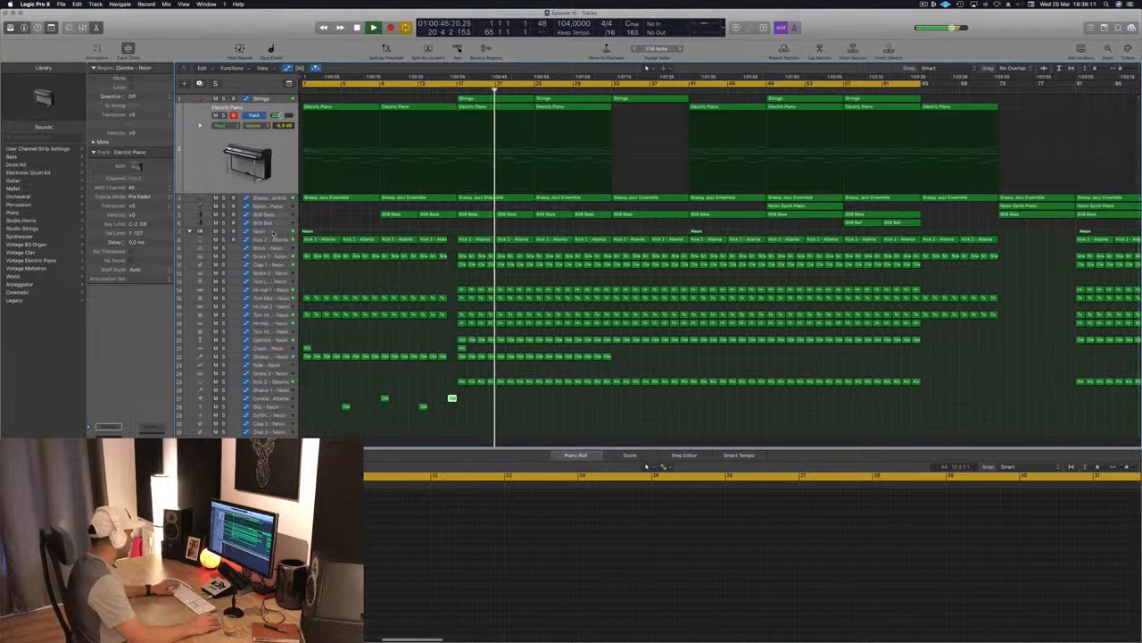
Select the Neon drum track, set the Drive of its Overdrive effect to 2.75 dB, and close the effect windows.
{"action": "left_click", "coordinate": [268, 230]}
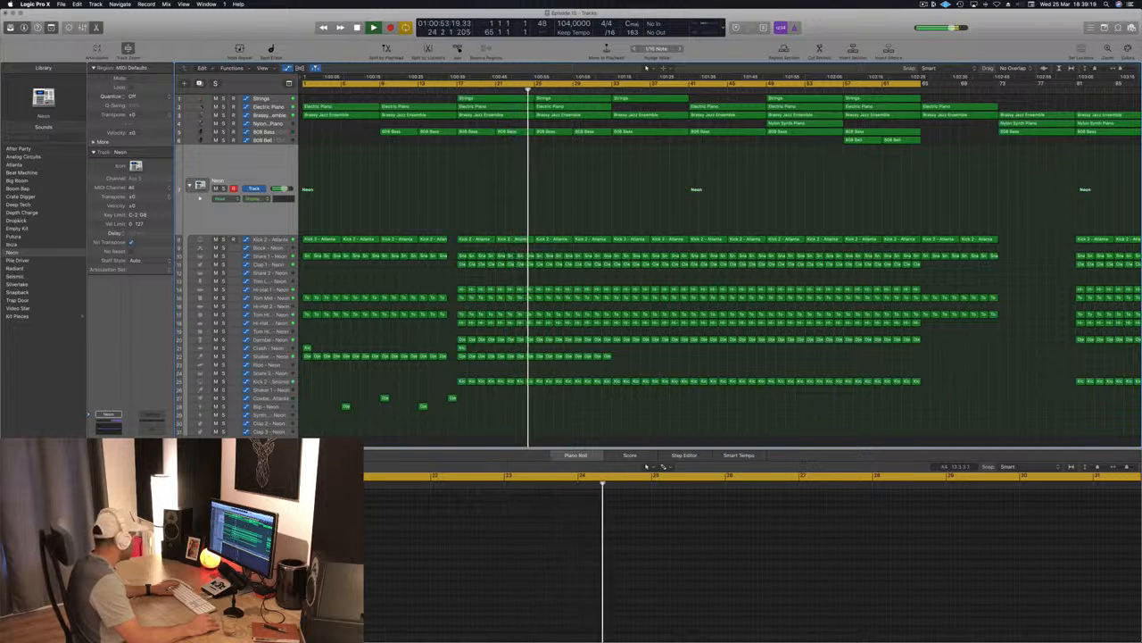
{"action": "key", "text": "v"}
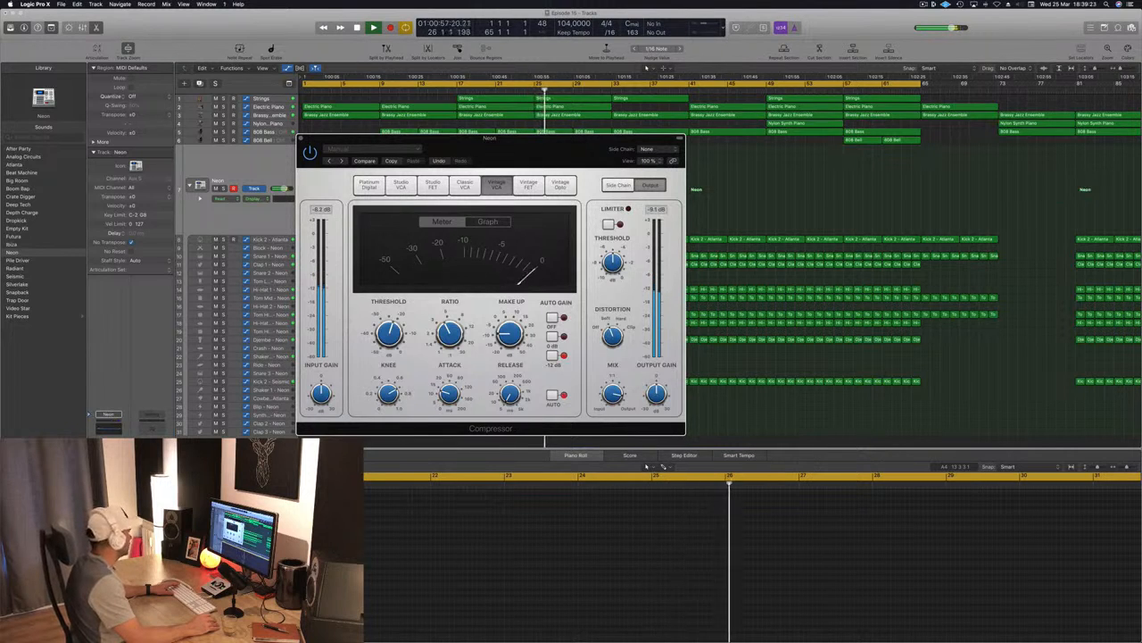
{"action": "left_click", "coordinate": [108, 466]}
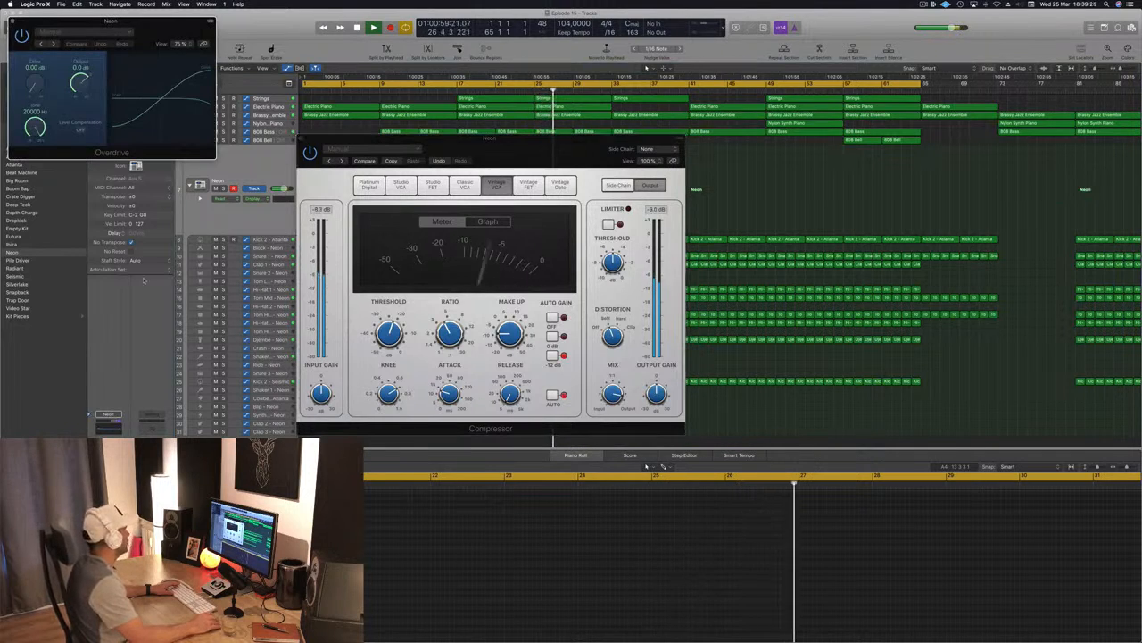
{"action": "left_click_drag", "start_coordinate": [151, 27], "coordinate": [439, 83]}
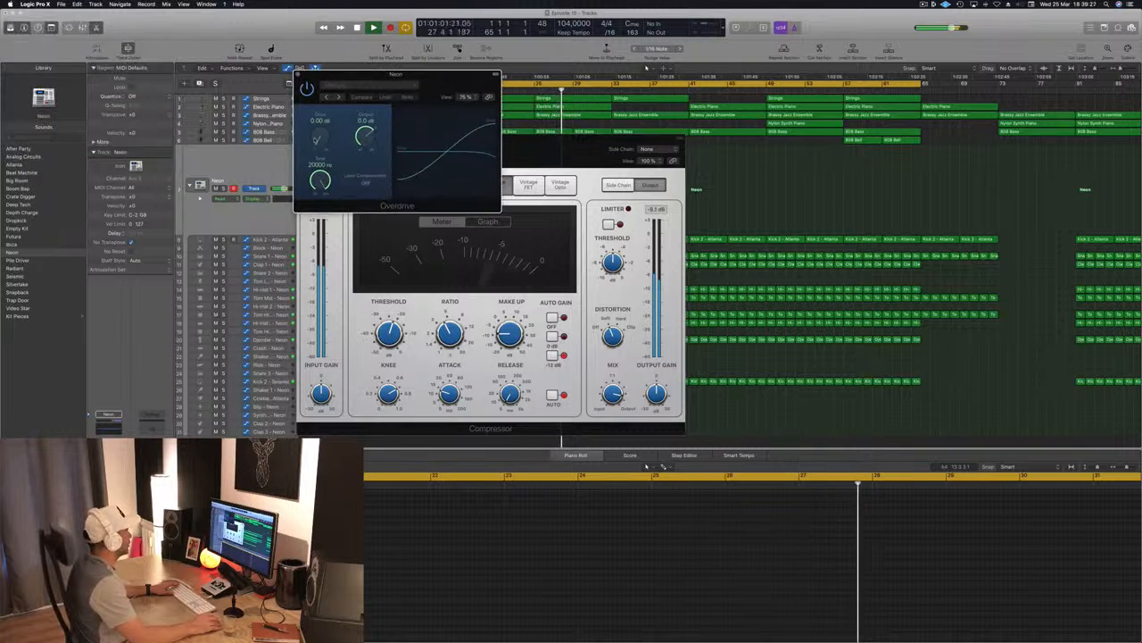
{"action": "left_click_drag", "start_coordinate": [316, 140], "coordinate": [321, 127]}
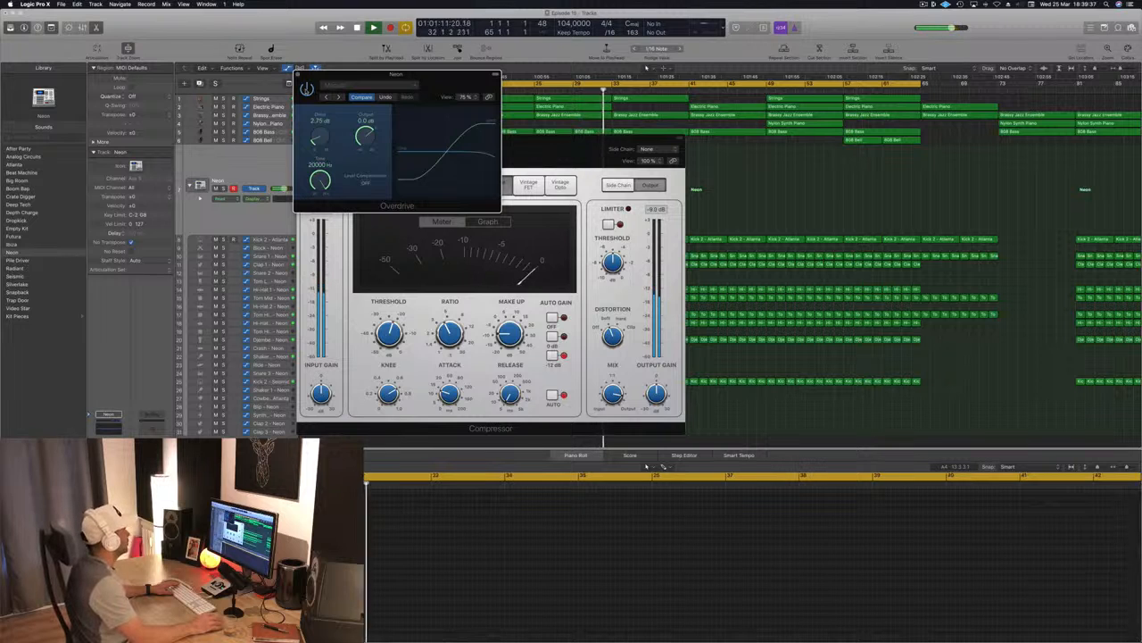
{"action": "left_click", "coordinate": [299, 75]}
{"action": "left_click_drag", "start_coordinate": [294, 150], "coordinate": [341, 163]}
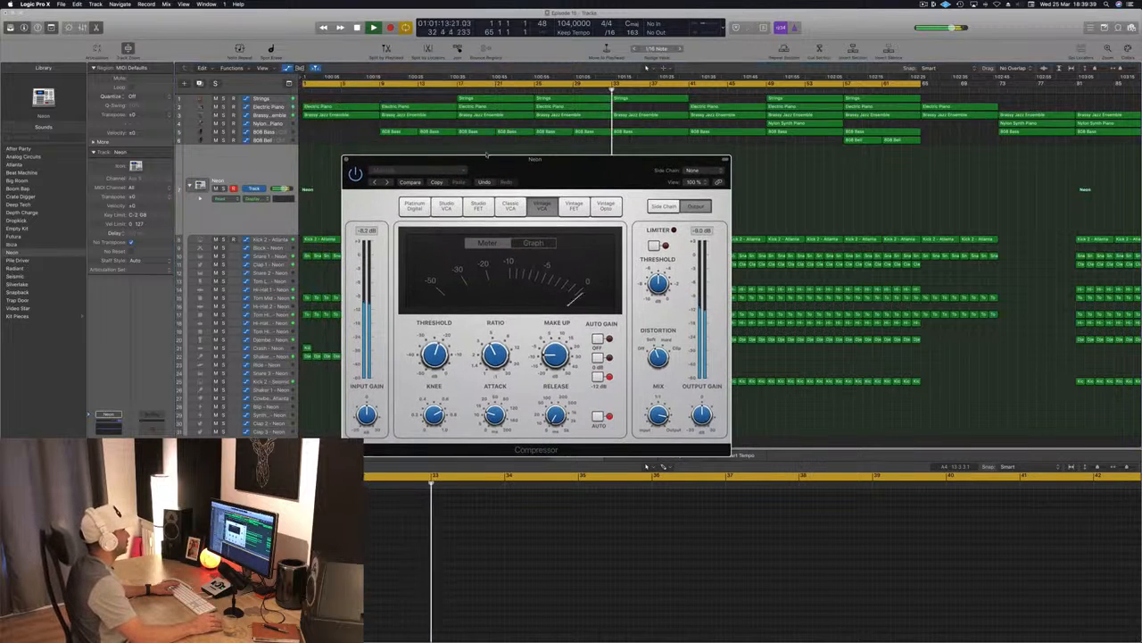
{"action": "left_click", "coordinate": [346, 160]}
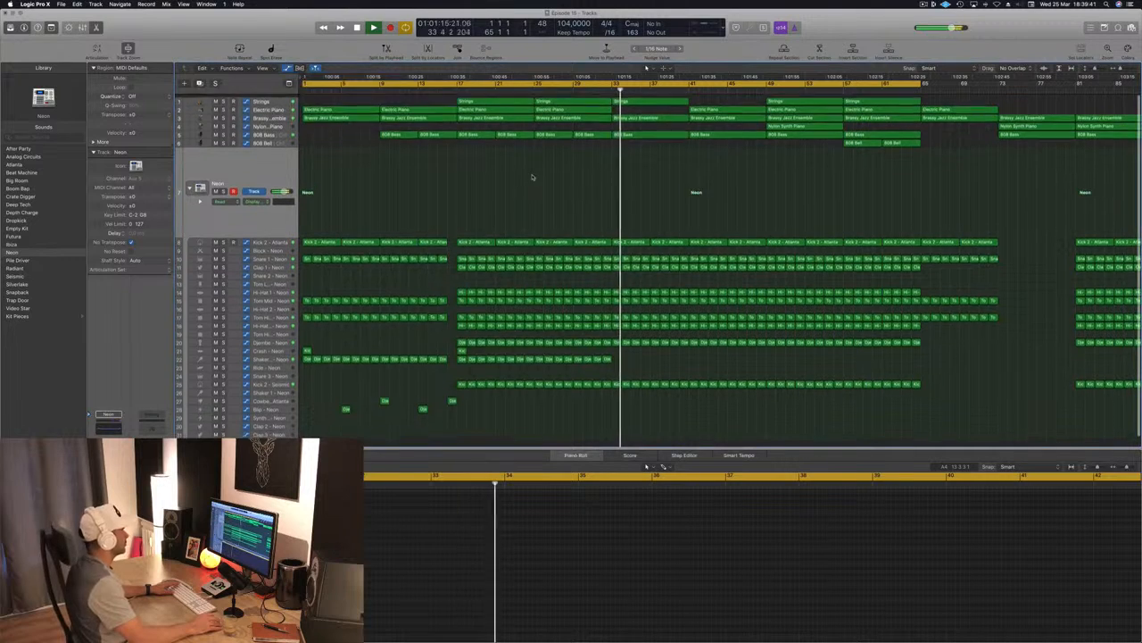
Automate the Brassy Jazz Ensemble's High Cut frequency to drop to about 275 Hz at bar 17 and ramp up towards bar 33.
{"action": "scroll", "coordinate": [545, 178], "scroll_direction": "down", "scroll_amount": 1}
{"action": "scroll", "coordinate": [528, 181], "scroll_direction": "right", "scroll_amount": 1}
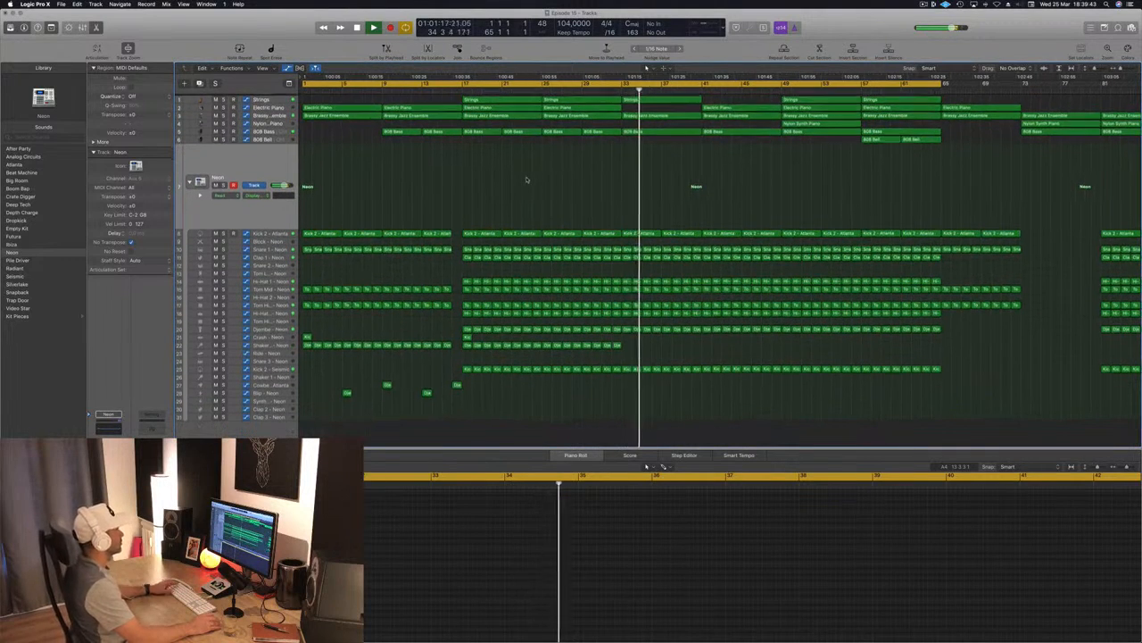
{"action": "left_click", "coordinate": [451, 88]}
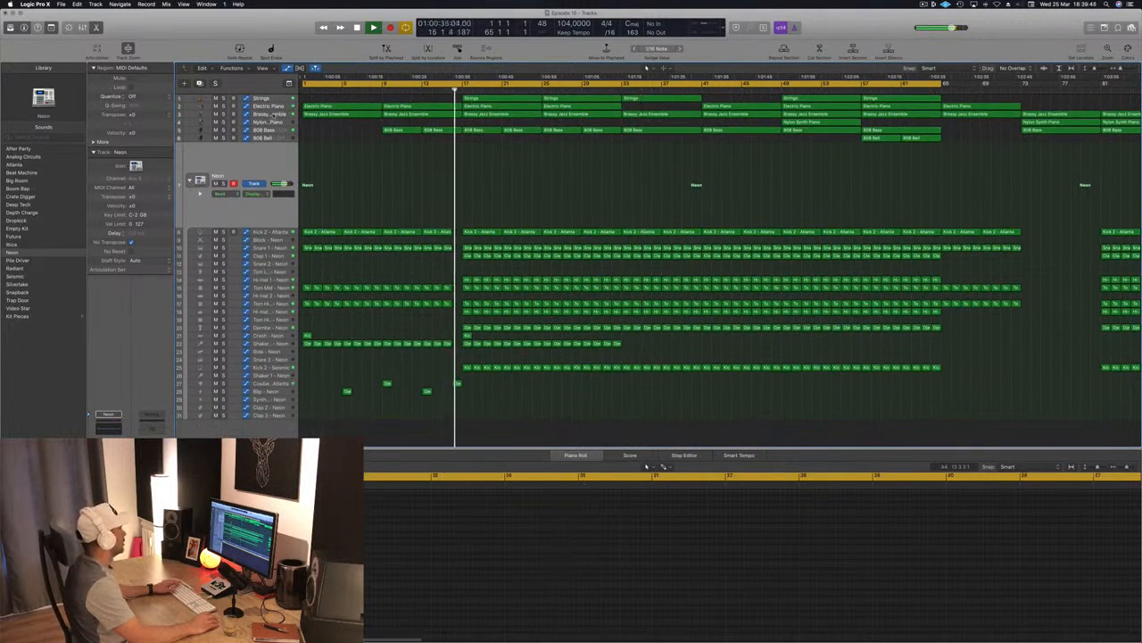
{"action": "left_click", "coordinate": [200, 114]}
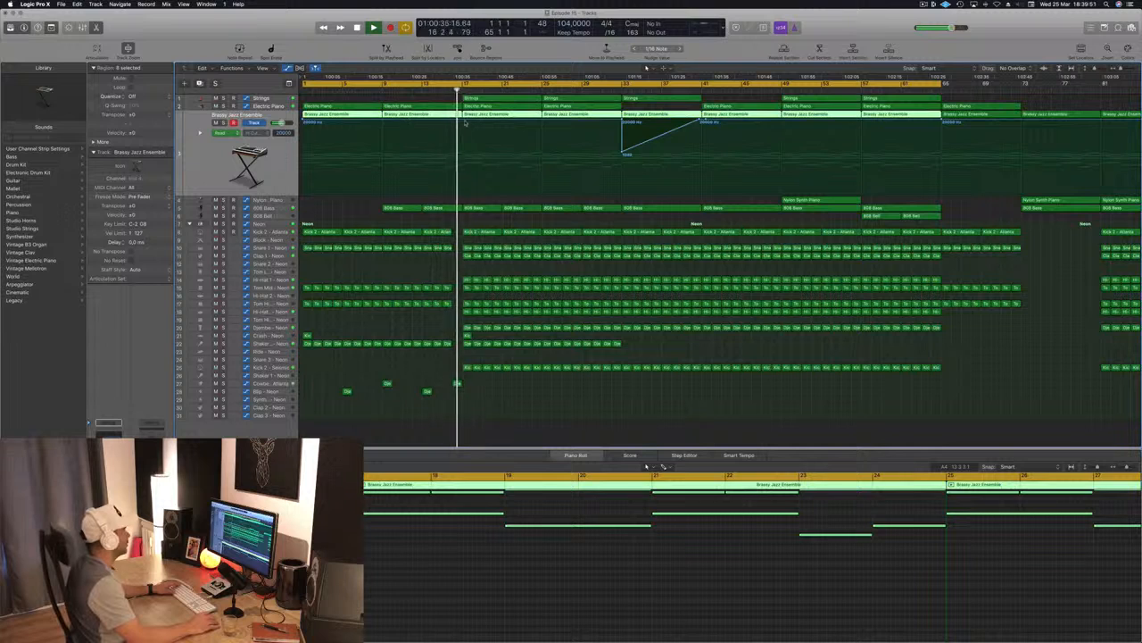
{"action": "left_click", "coordinate": [462, 123]}
{"action": "left_click_drag", "start_coordinate": [462, 123], "coordinate": [464, 169]}
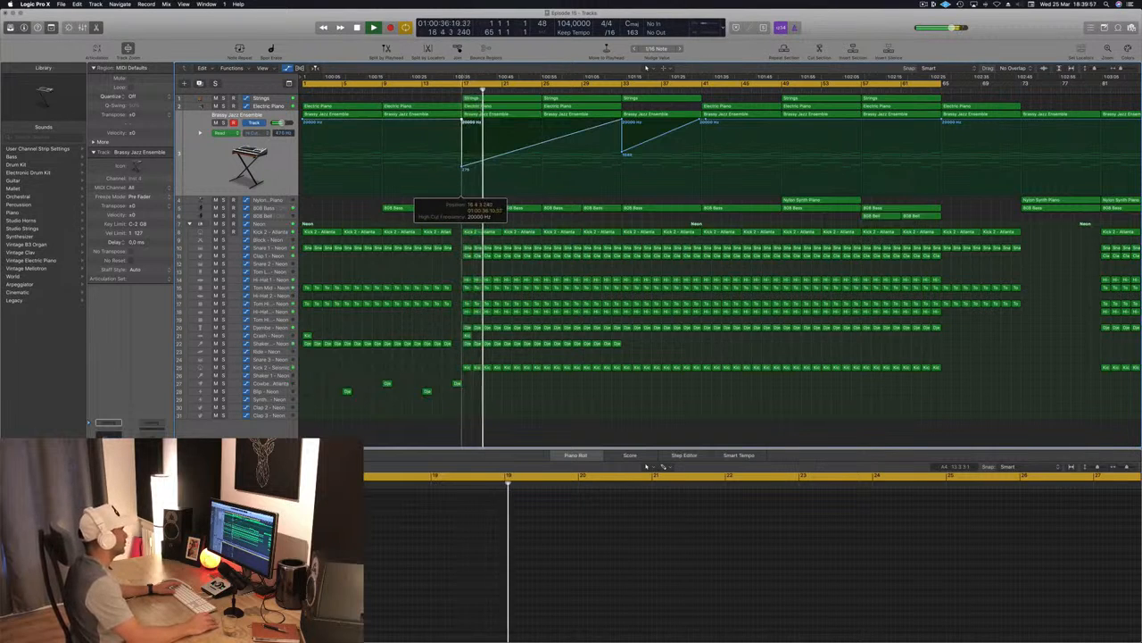
Replay the new filter sweep from around bar 16 and check the Nylon Synth Piano region at bar 49.
{"action": "key", "text": "super+Left"}
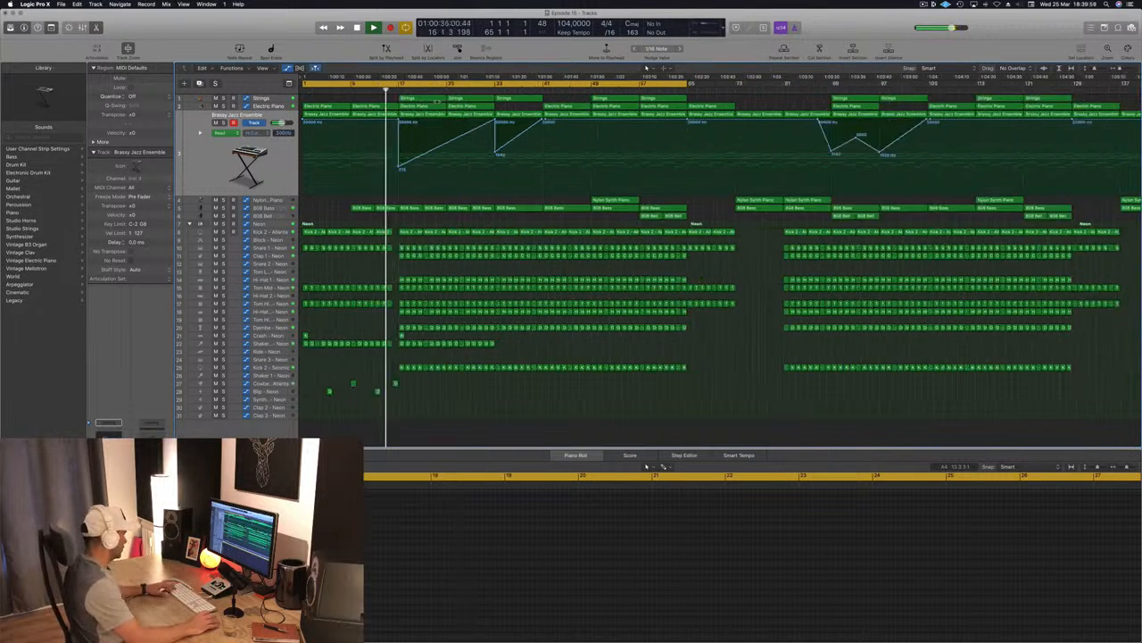
{"action": "key", "text": "super+Right"}
{"action": "key", "text": "super+Right"}
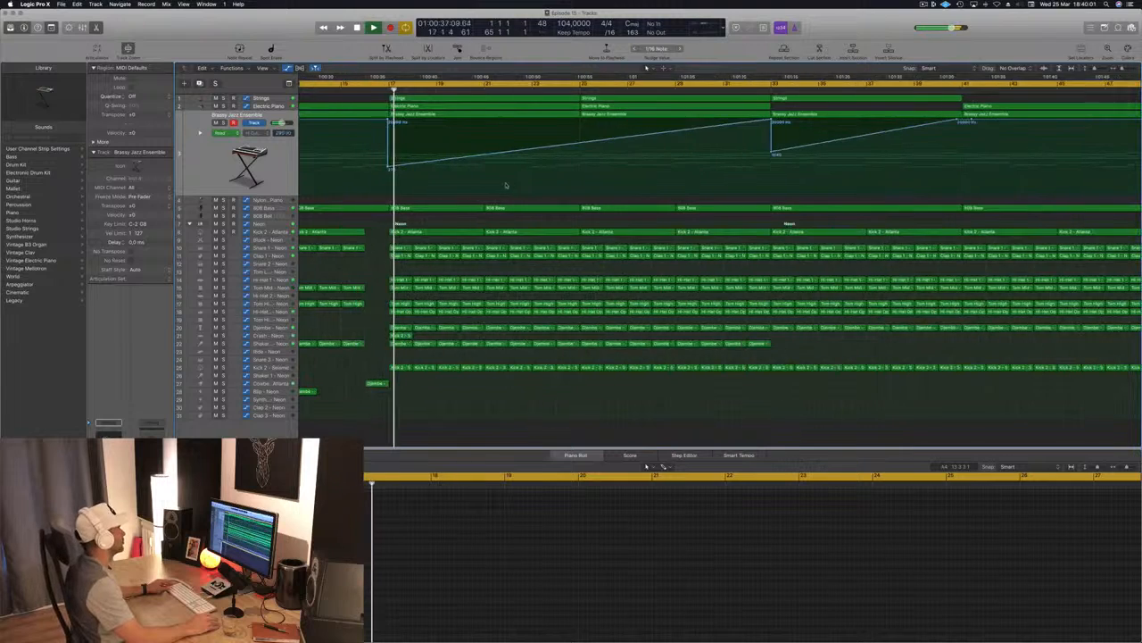
{"action": "key", "text": "super+Left"}
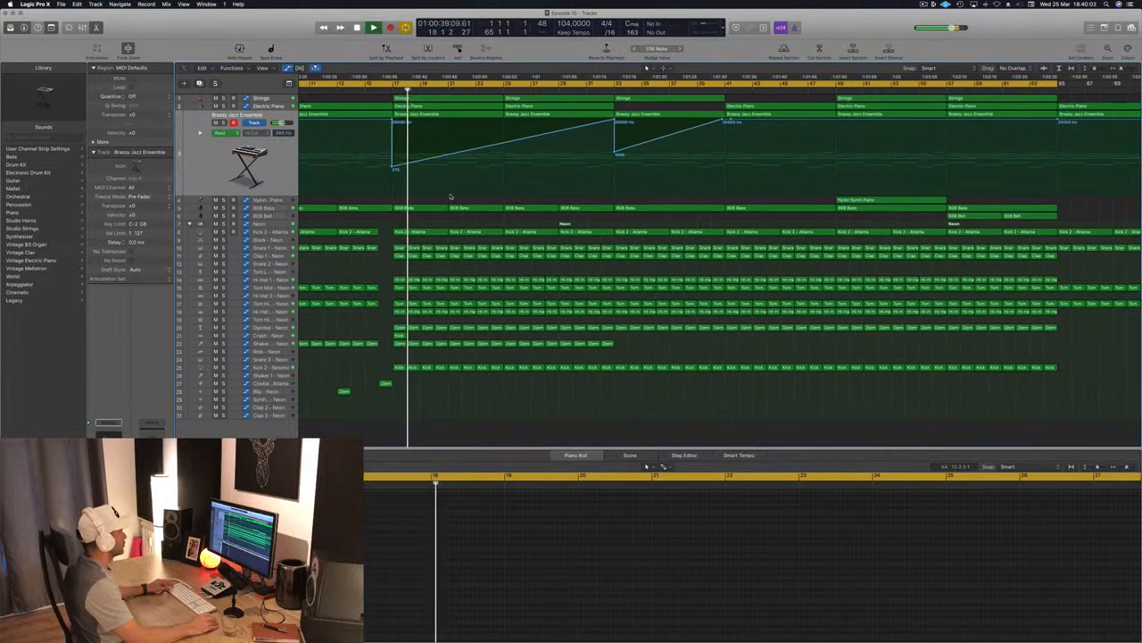
{"action": "key", "text": "super+Left"}
{"action": "key", "text": "super+Down"}
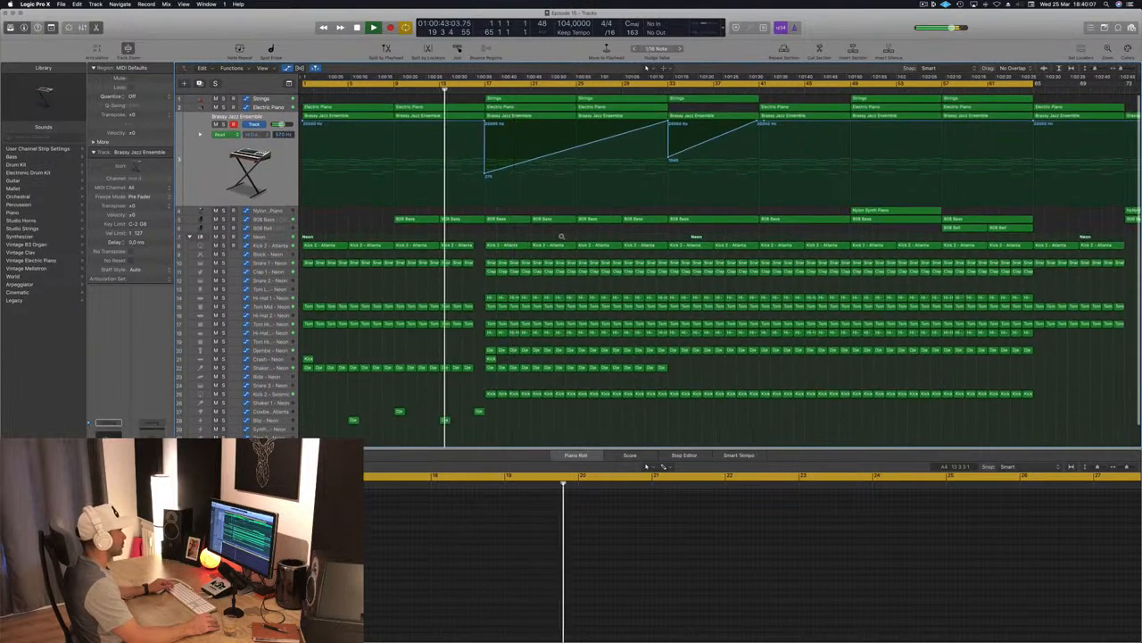
{"action": "key", "text": "super+Left"}
{"action": "key", "text": "super+Left"}
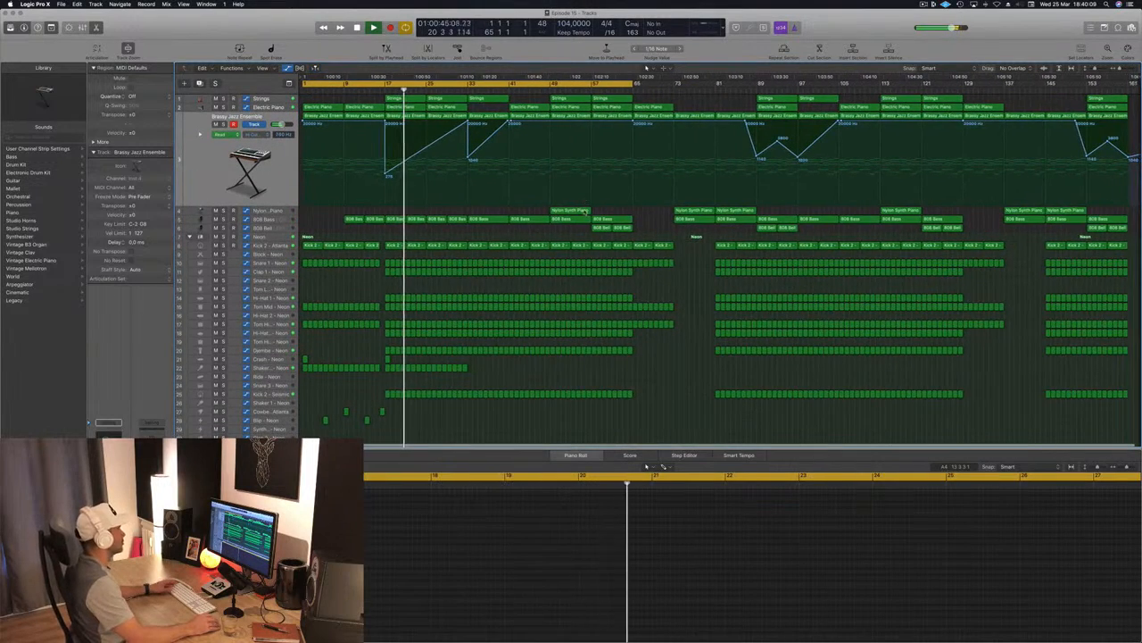
{"action": "left_click", "coordinate": [569, 211]}
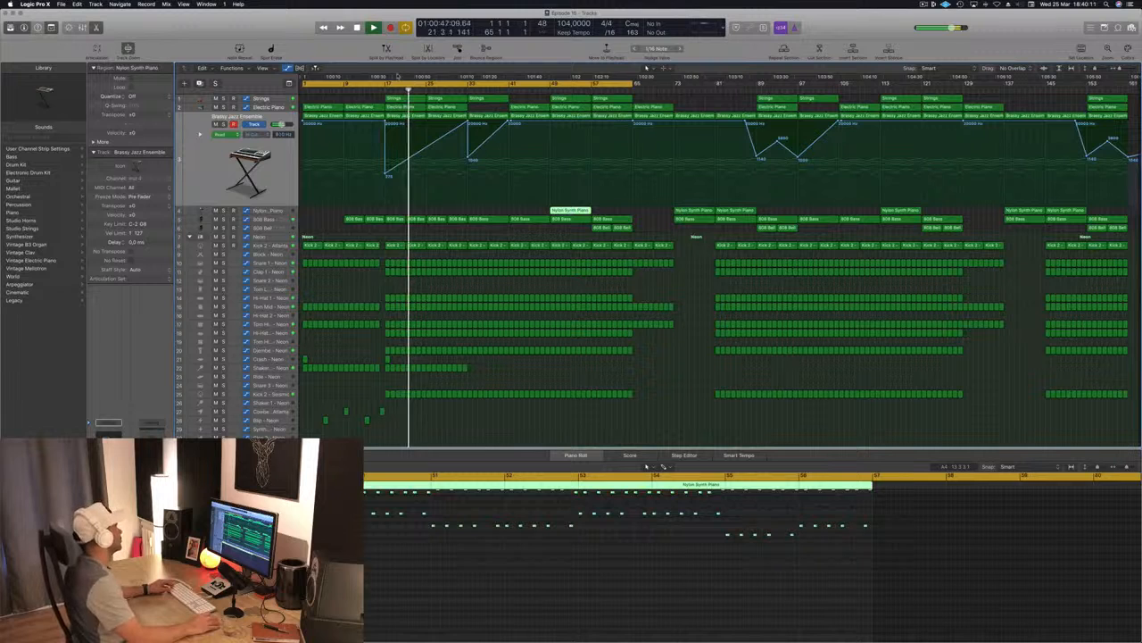
{"action": "left_click", "coordinate": [375, 90]}
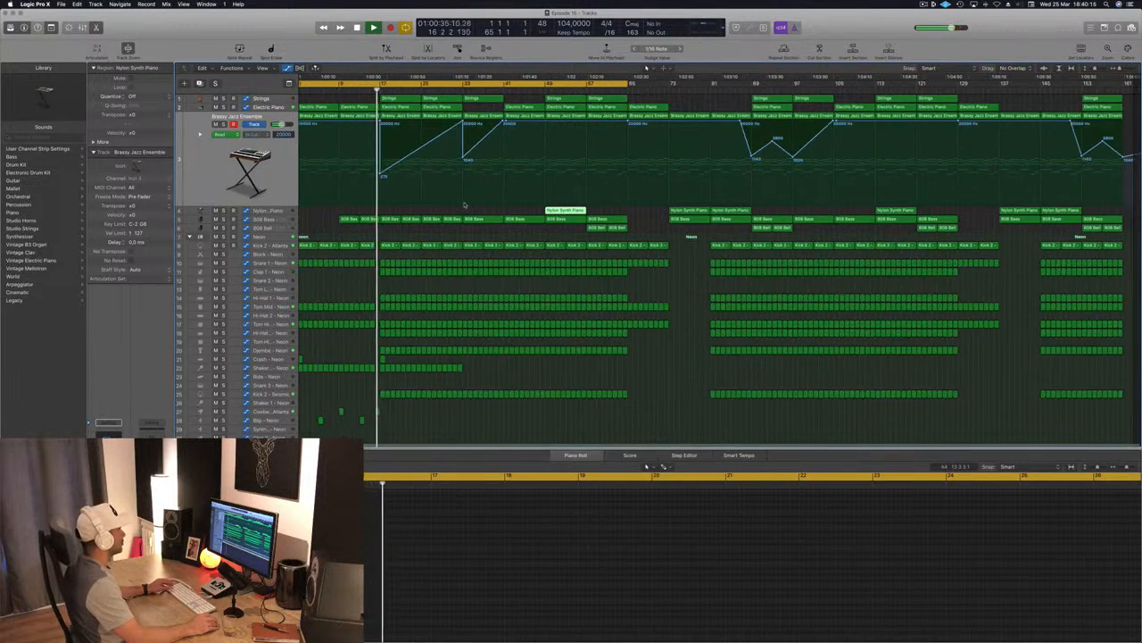
Copy the two 808 Bell regions from bar 57 to bar 17 and replay the transition from around bar 15.
{"action": "key", "text": "super+Right"}
{"action": "scroll", "coordinate": [381, 200], "scroll_direction": "left", "scroll_amount": 4}
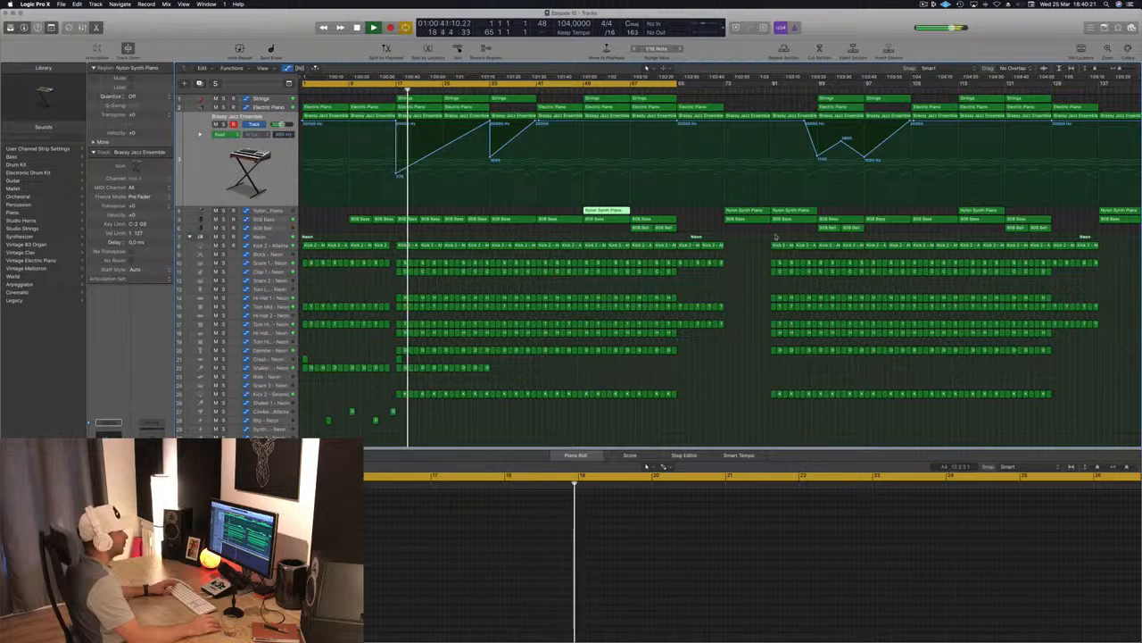
{"action": "left_click", "coordinate": [678, 235]}
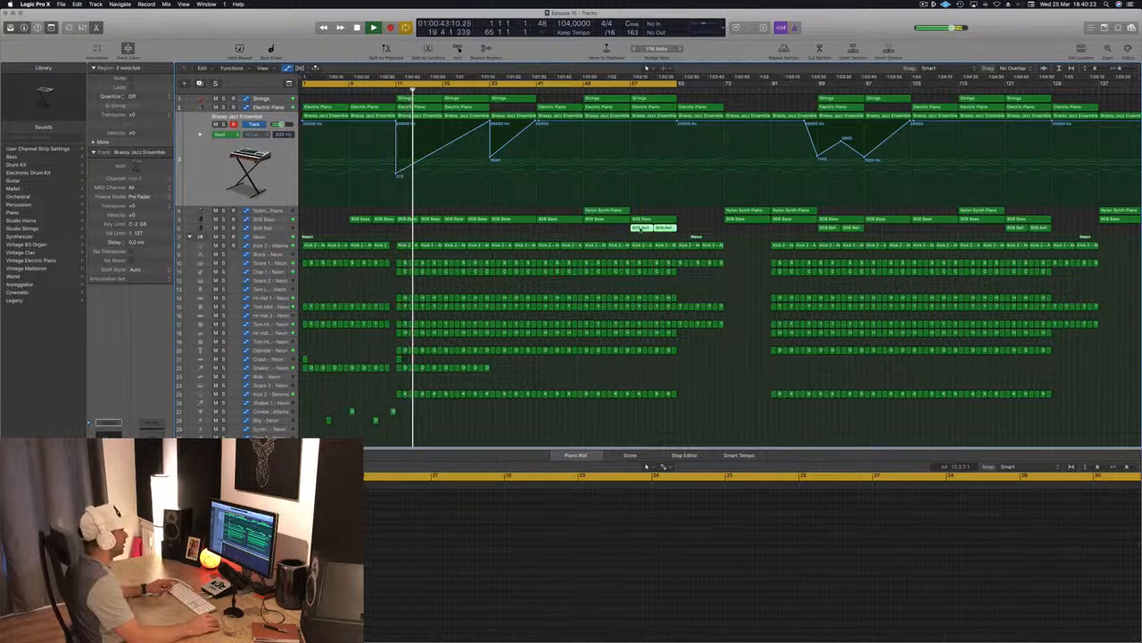
{"action": "left_click_drag", "start_coordinate": [641, 230], "coordinate": [407, 230]}
{"action": "key", "text": "space"}
{"action": "key", "text": "space"}
{"action": "left_click", "coordinate": [387, 92]}
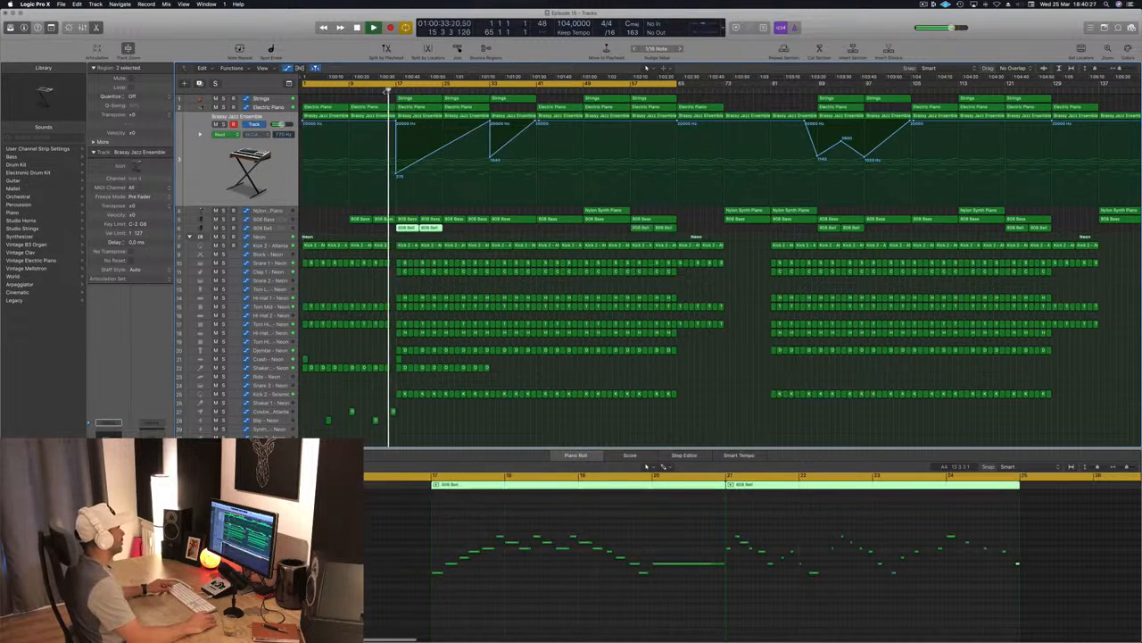
{"action": "key", "text": "super+Left"}
{"action": "left_click", "coordinate": [313, 219]}
{"action": "key", "text": "super+Right"}
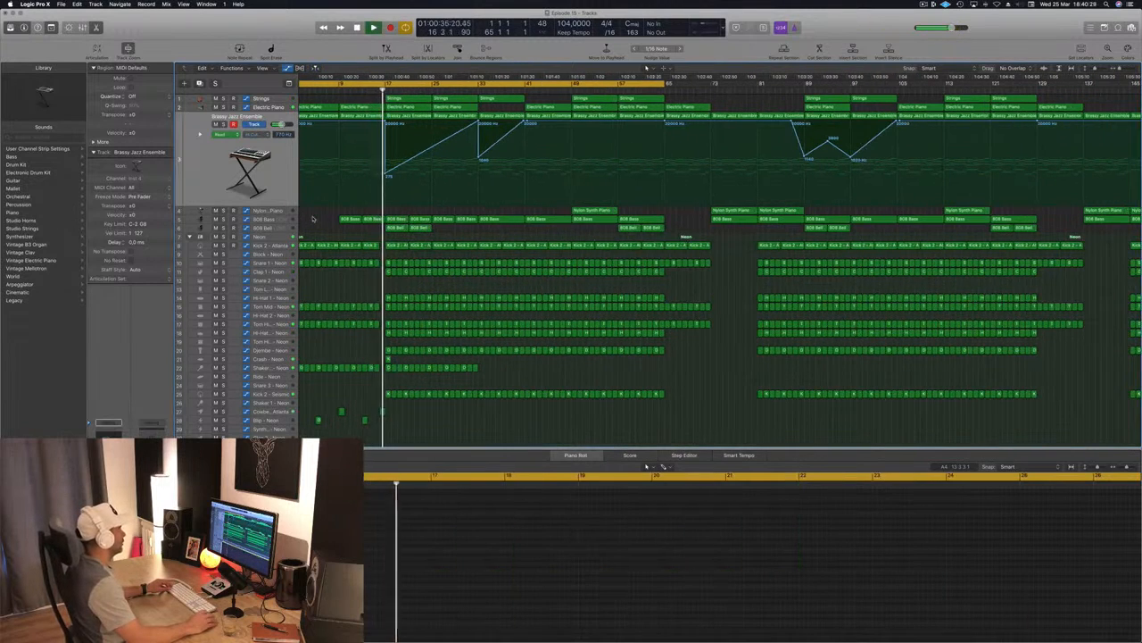
{"action": "key", "text": "super+Left"}
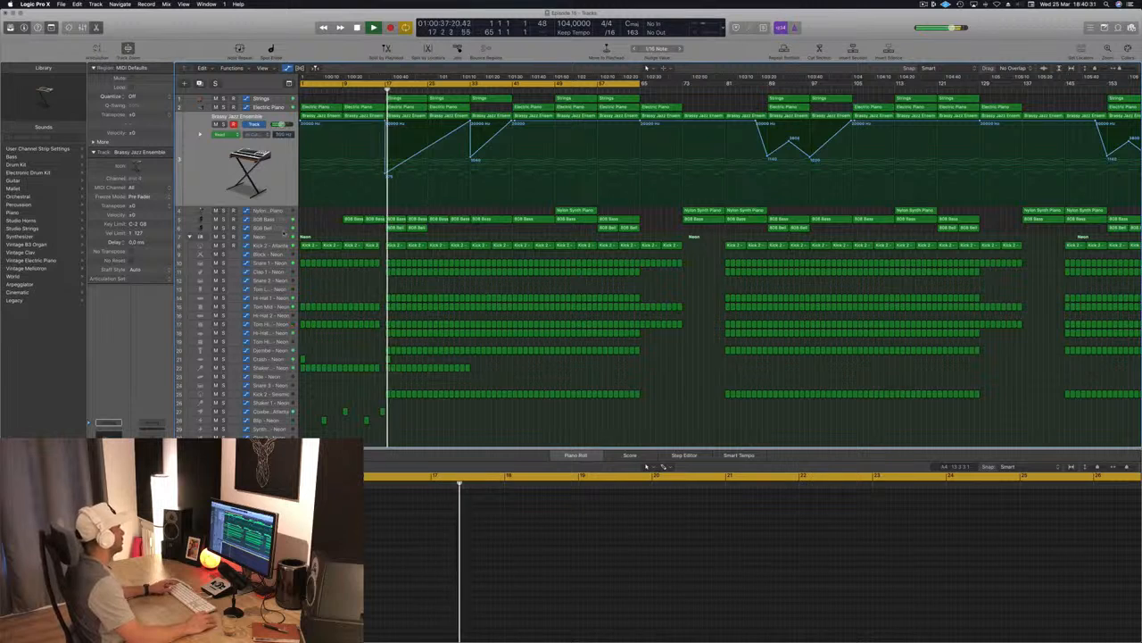
Compare the section with the Electric Piano muted and unmuted, lower its volume to -11.0 dB, and replay from around bar 16.
{"action": "left_click", "coordinate": [284, 229]}
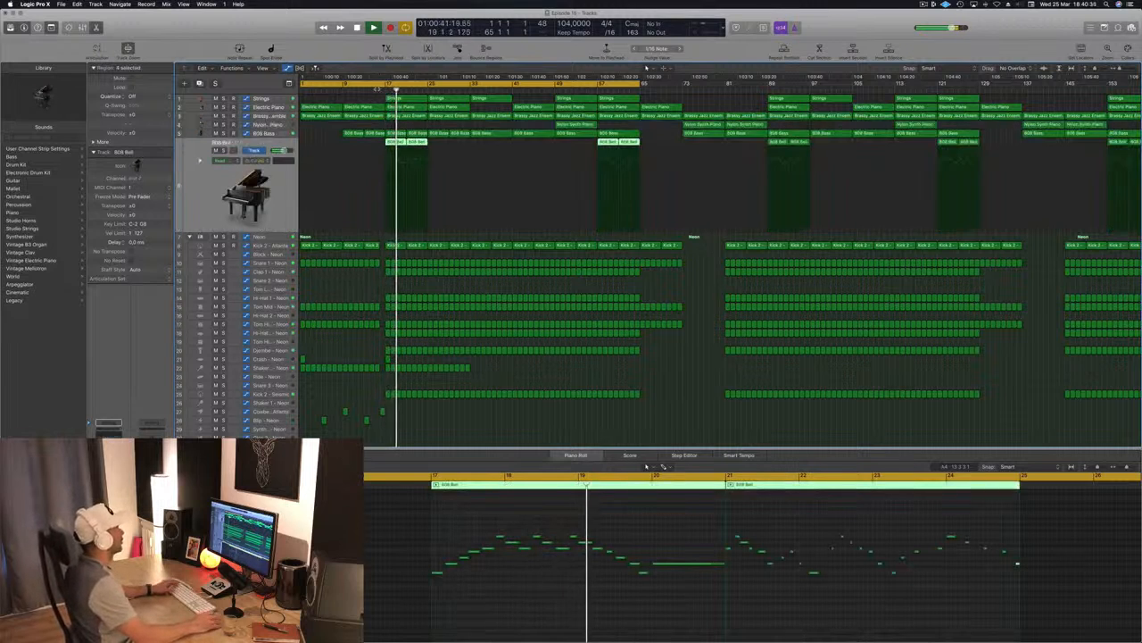
{"action": "left_click", "coordinate": [271, 106]}
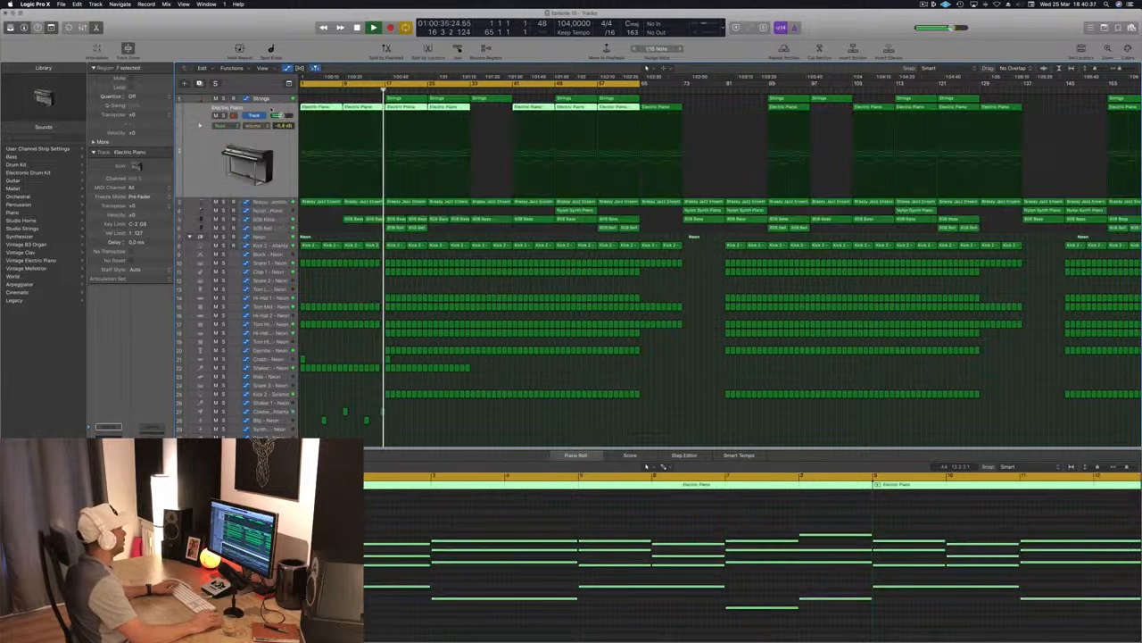
{"action": "key", "text": "m"}
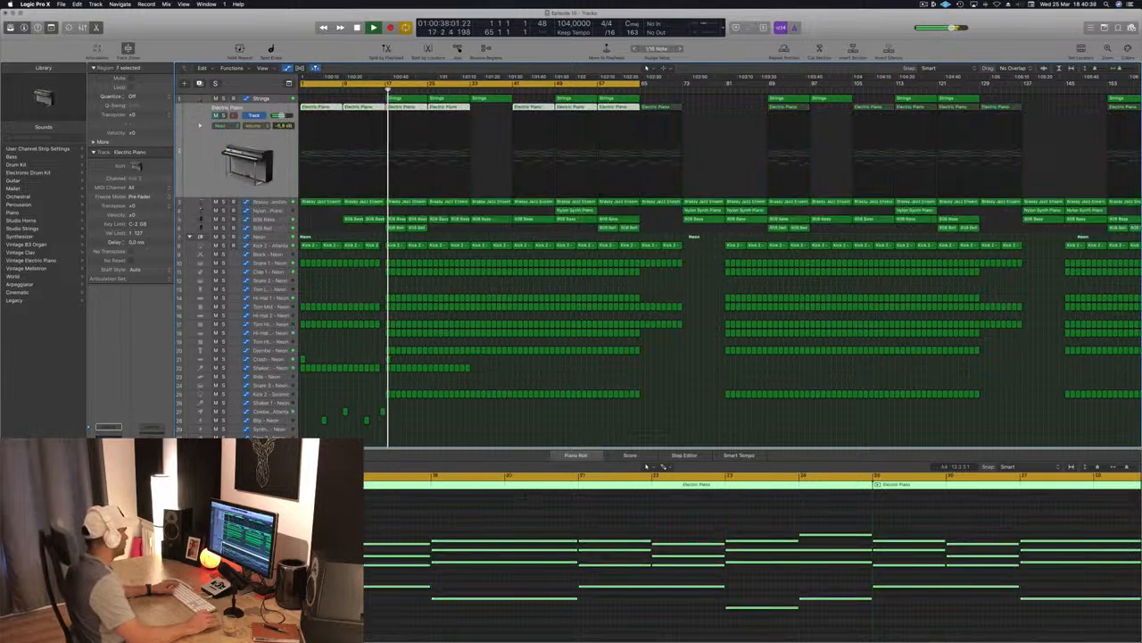
{"action": "key", "text": "m"}
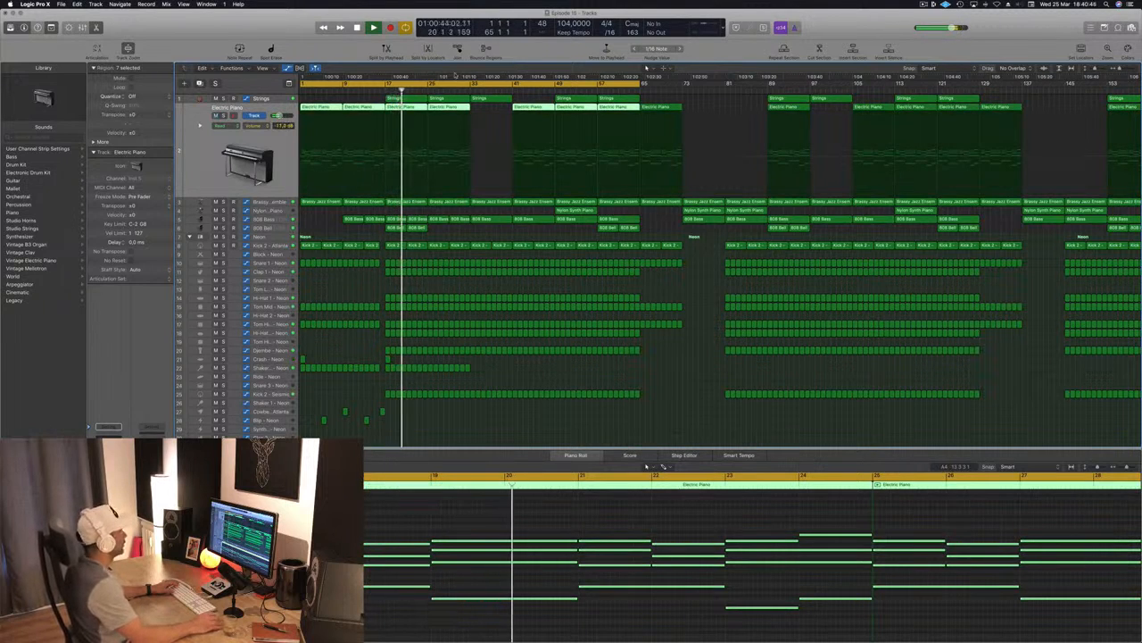
{"action": "left_click", "coordinate": [380, 89]}
{"action": "scroll", "coordinate": [382, 186], "scroll_direction": "up", "scroll_amount": 2}
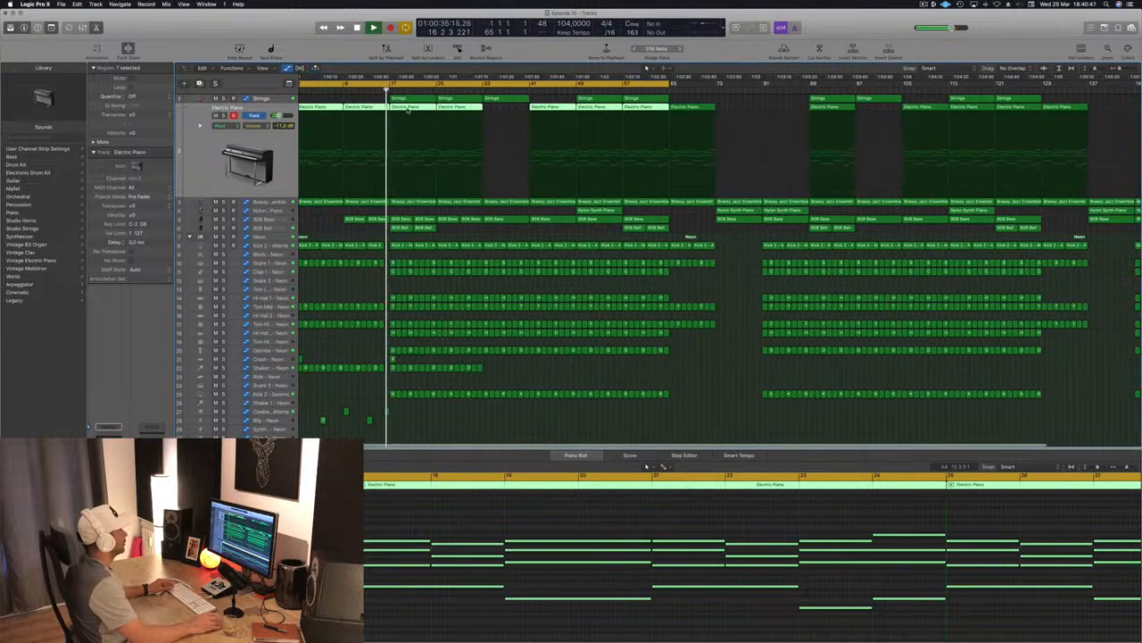
{"action": "scroll", "coordinate": [382, 186], "scroll_direction": "down", "scroll_amount": 2}
Select the 808 Bell region at bar 17 for note editing and loop playback from bar 17 to bar 33.
{"action": "left_click", "coordinate": [390, 229]}
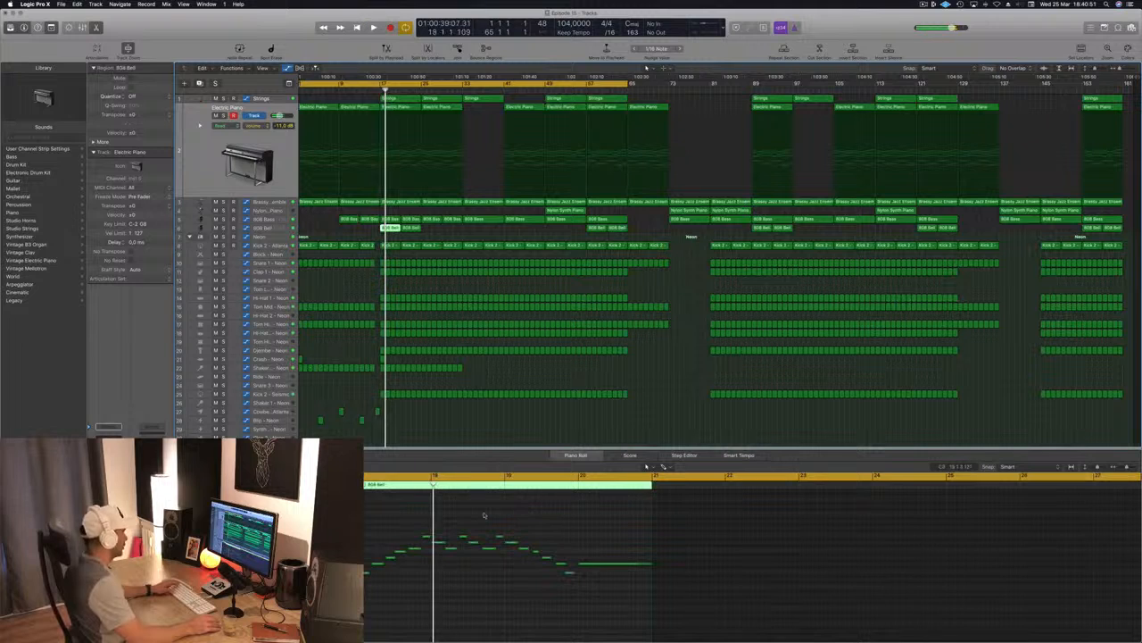
{"action": "key", "text": "Return"}
{"action": "key", "text": "space"}
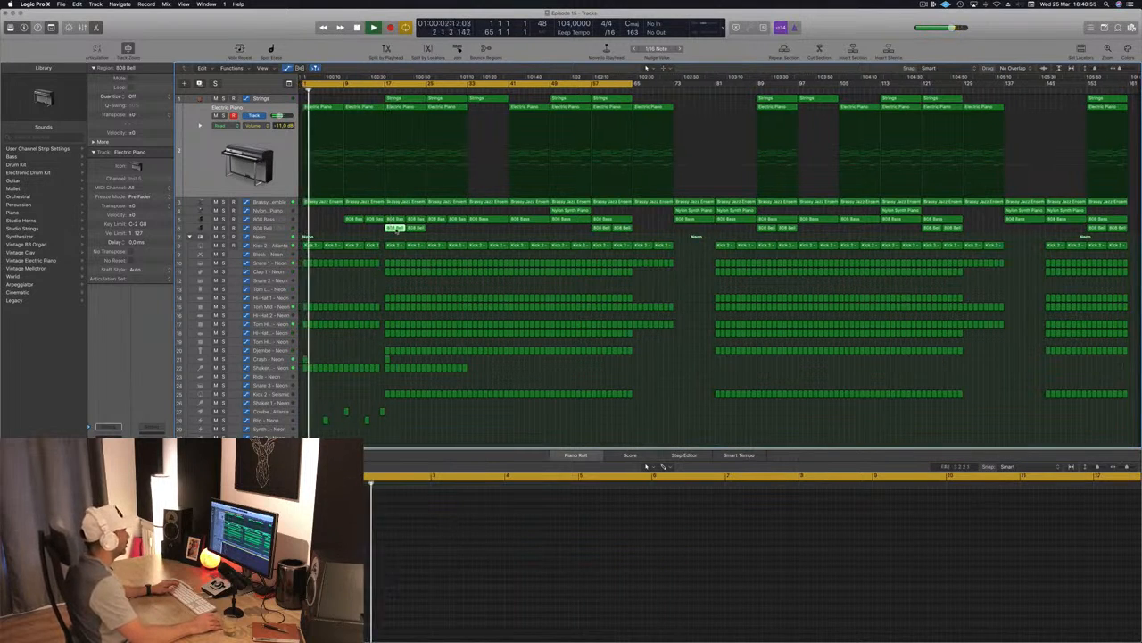
{"action": "key", "text": "e"}
{"action": "key", "text": "e"}
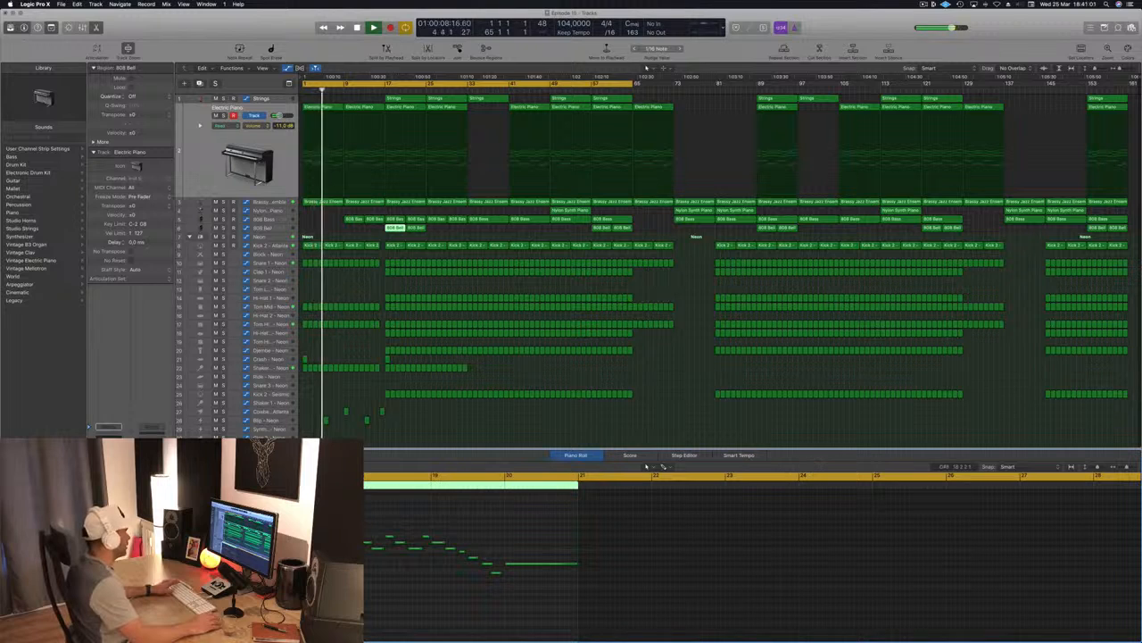
{"action": "left_click_drag", "start_coordinate": [390, 83], "coordinate": [472, 83]}
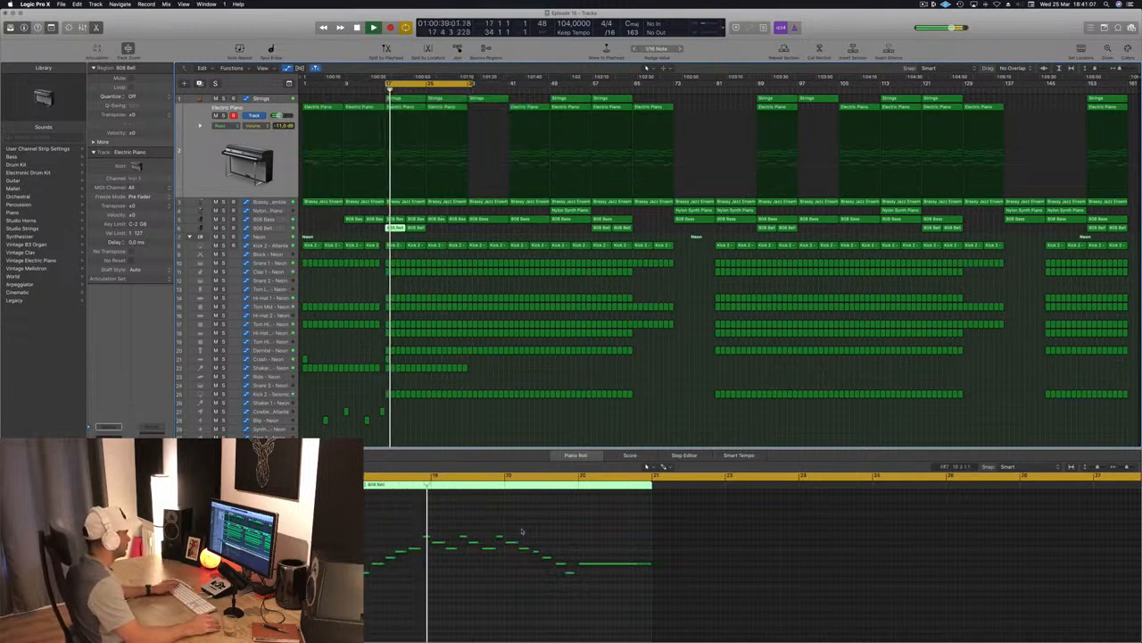
Delete the notes after the start of bar 18 from the first 808 Bell region, replay it, and select the bar 21 region.
{"action": "left_click_drag", "start_coordinate": [457, 523], "coordinate": [625, 586]}
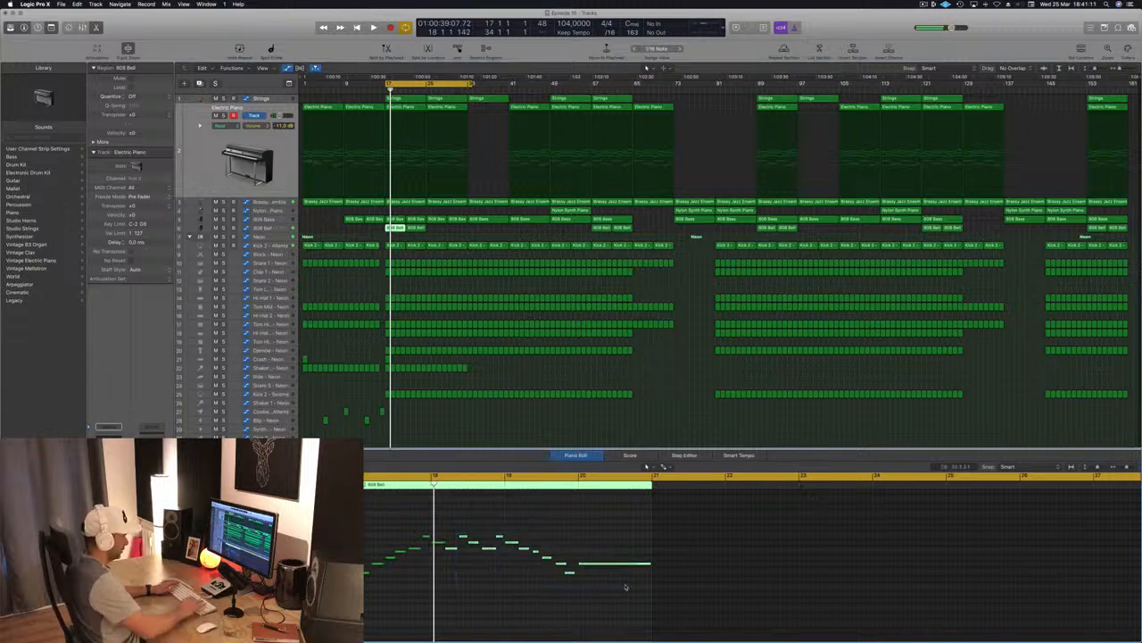
{"action": "key", "text": "space"}
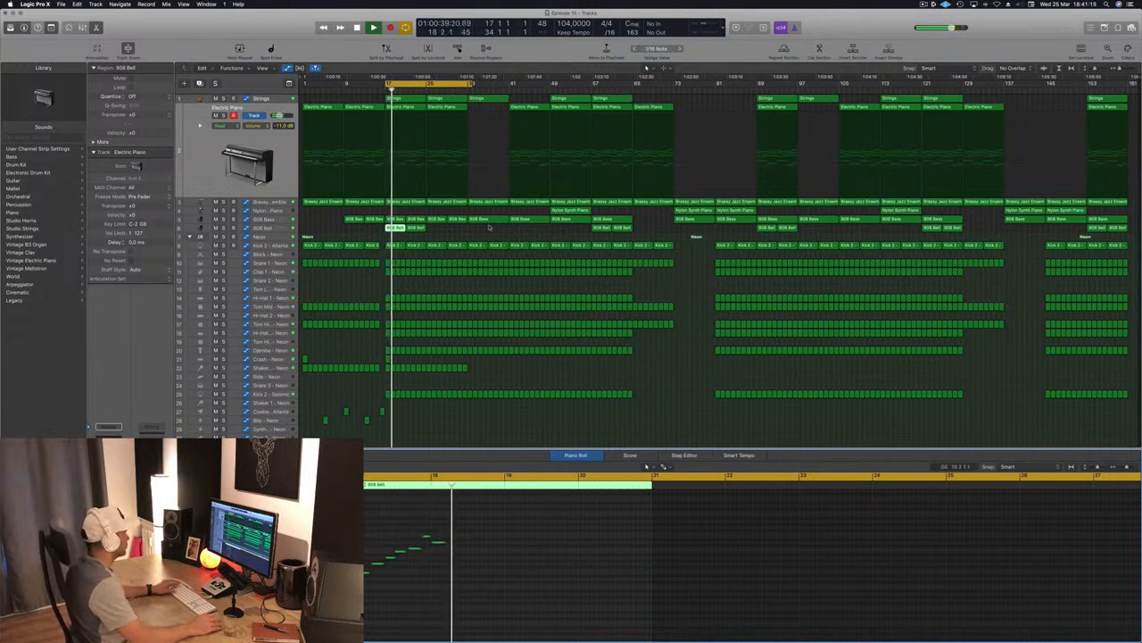
{"action": "left_click", "coordinate": [416, 228]}
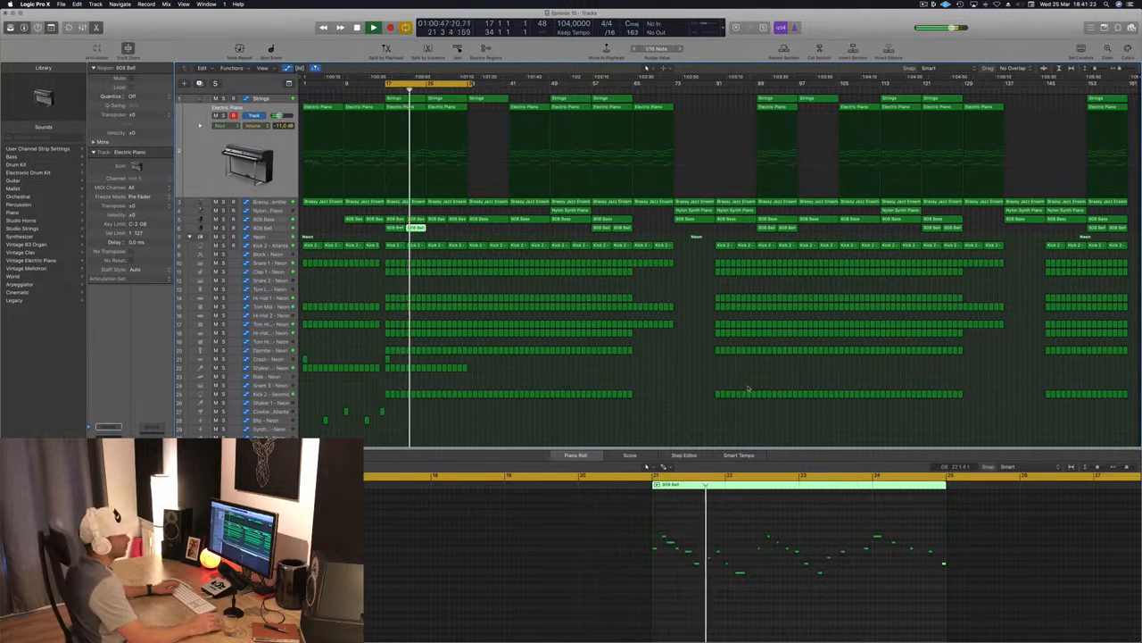
Delete the 808 Bell region at bar 21, copy the shortened bar 17 region to bar 25, and listen through the section.
{"action": "key", "text": "space"}
{"action": "key", "text": "space"}
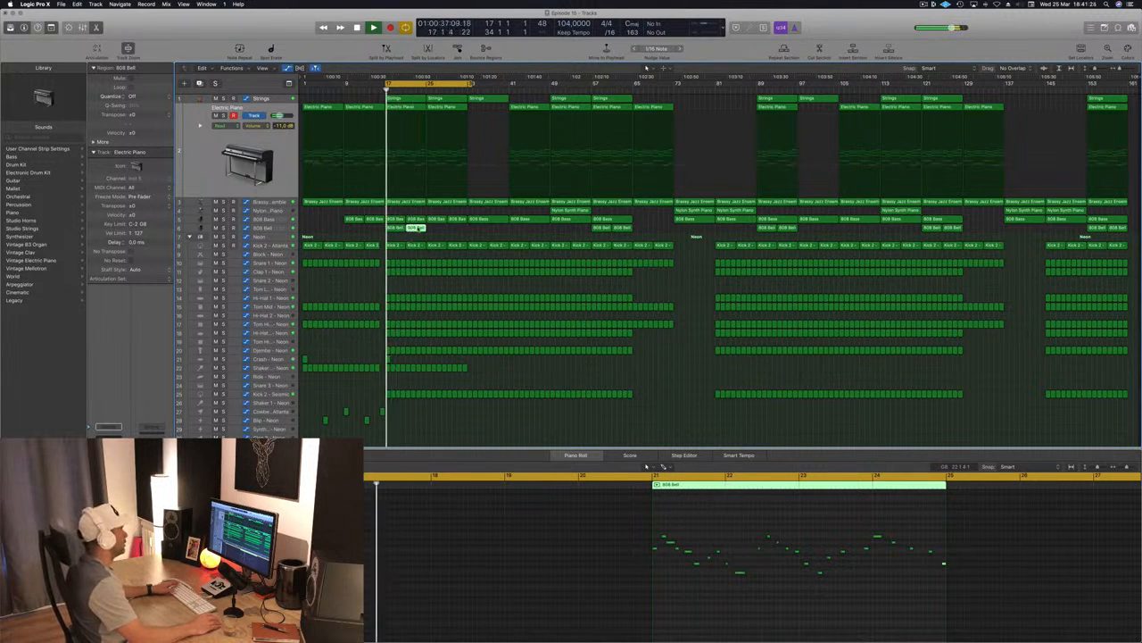
{"action": "key", "text": "Delete"}
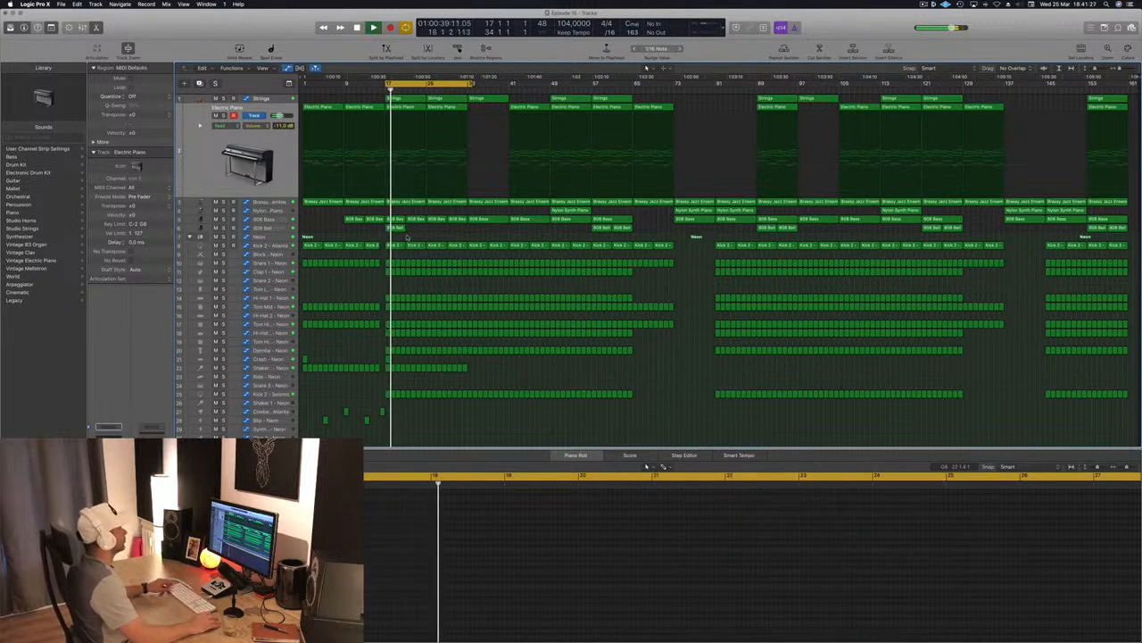
{"action": "key", "text": "super+z"}
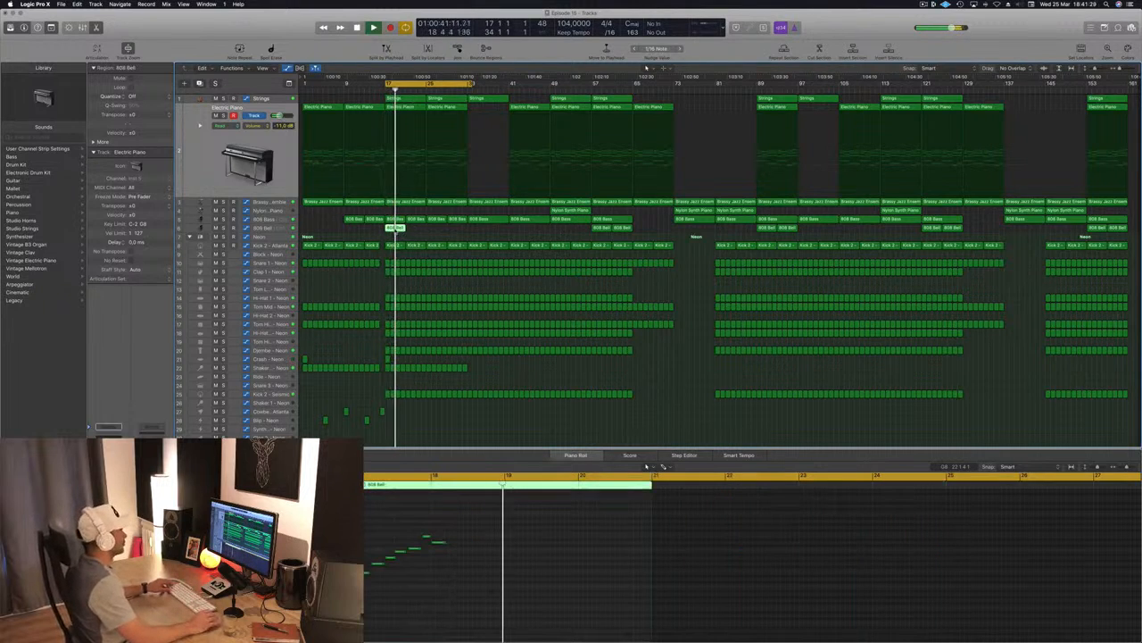
{"action": "left_click_drag", "start_coordinate": [409, 235], "coordinate": [423, 234]}
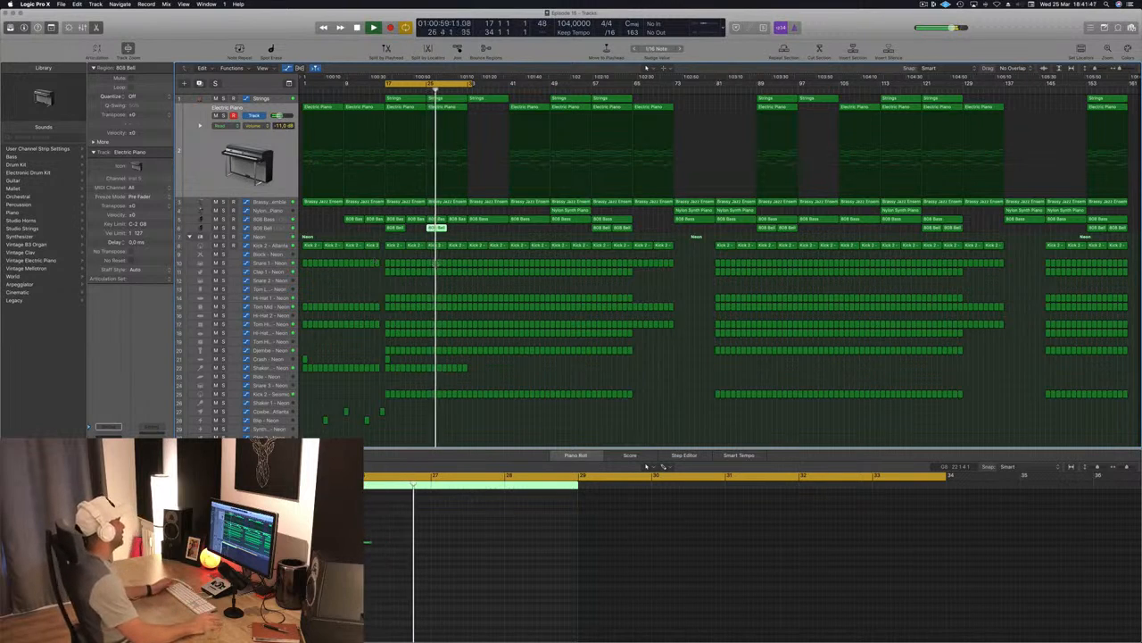
{"action": "left_click", "coordinate": [340, 290]}
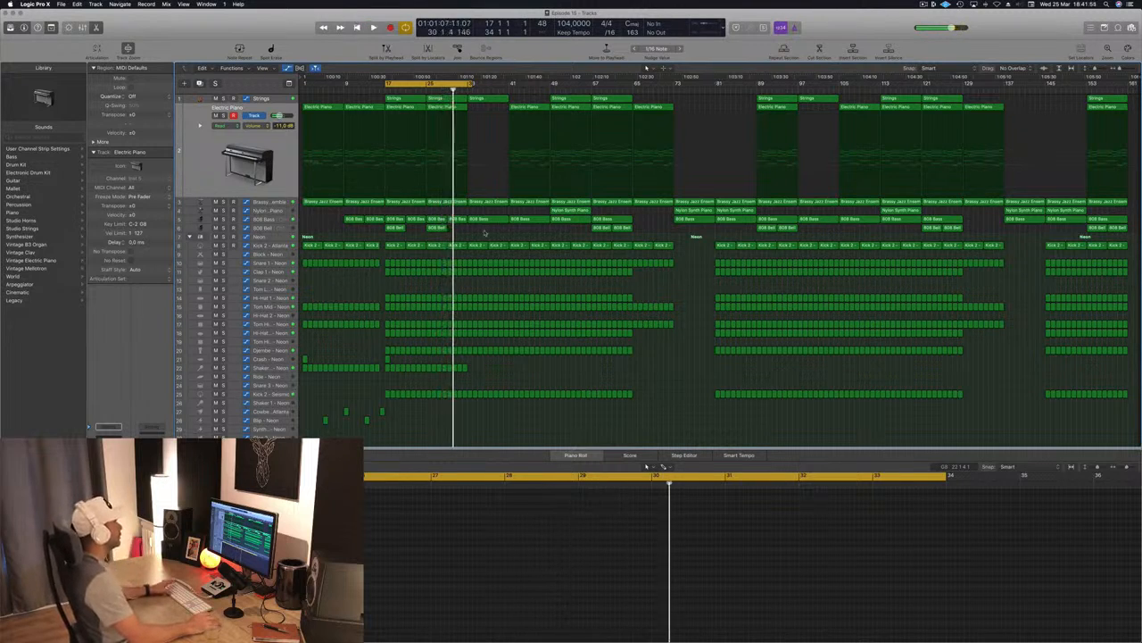
Try a copy of the Nylon Synth Piano region from bar 49 at bar 17, replay it, and remove it.
{"action": "key", "text": "space"}
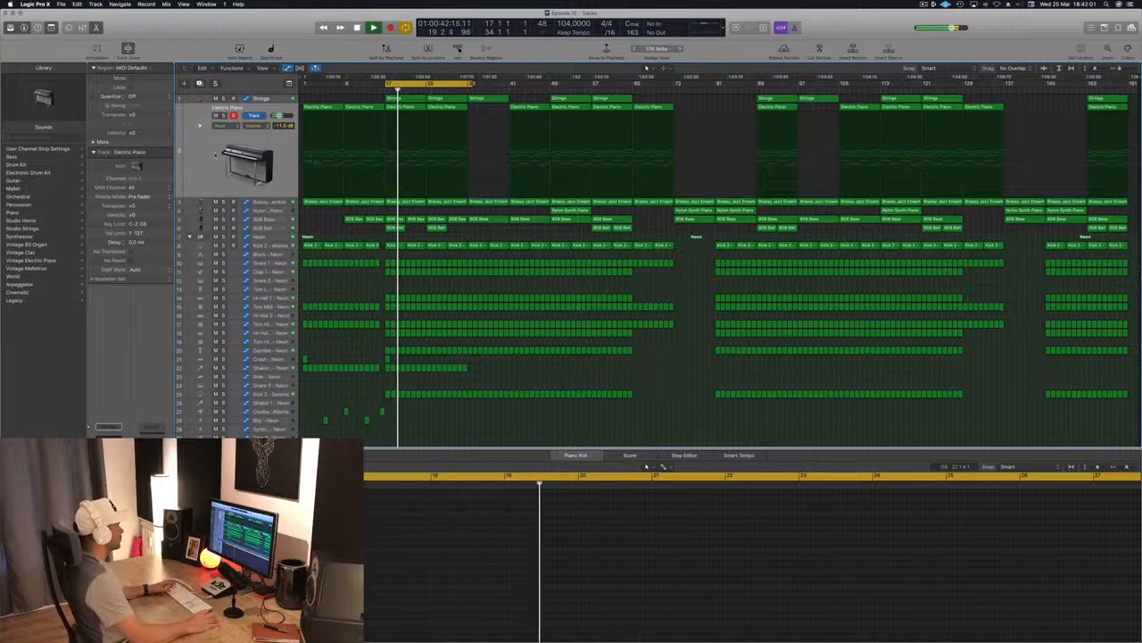
{"action": "left_click", "coordinate": [215, 155]}
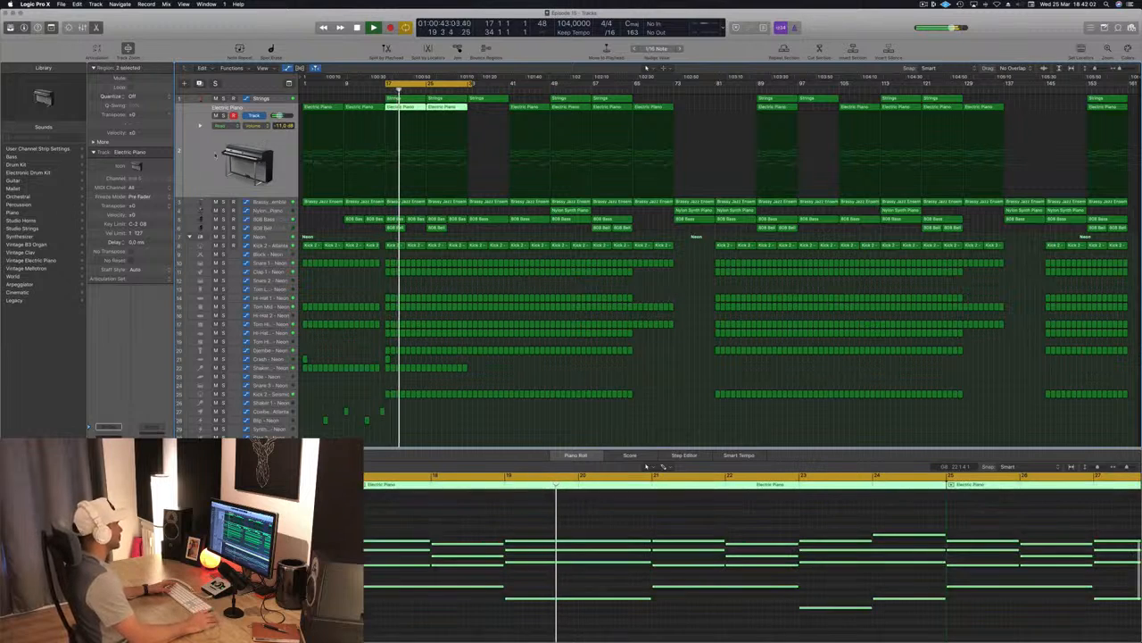
{"action": "left_click", "coordinate": [571, 210]}
{"action": "left_click_drag", "start_coordinate": [534, 210], "coordinate": [403, 211]}
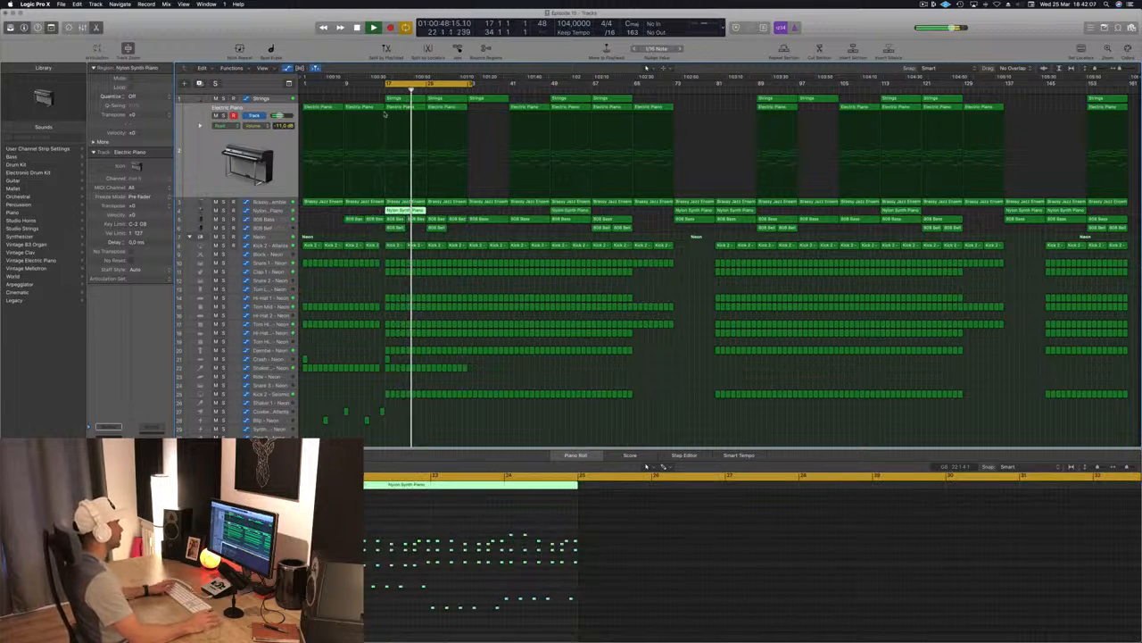
{"action": "key", "text": "space"}
{"action": "key", "text": "space"}
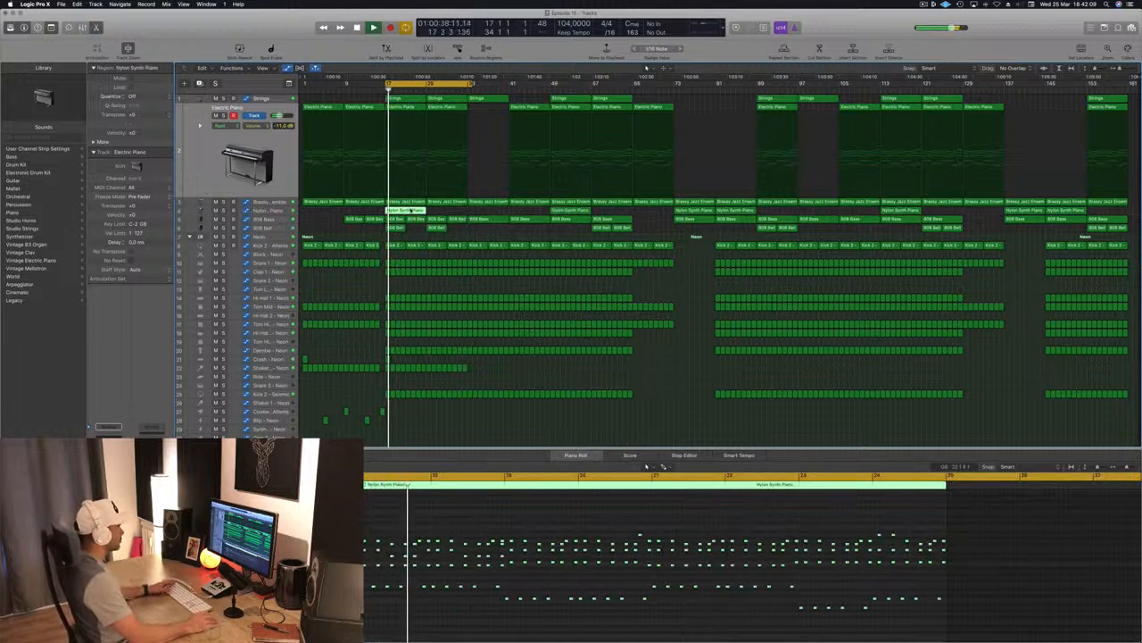
{"action": "left_click_drag", "start_coordinate": [416, 211], "coordinate": [579, 214]}
{"action": "left_click", "coordinate": [466, 237]}
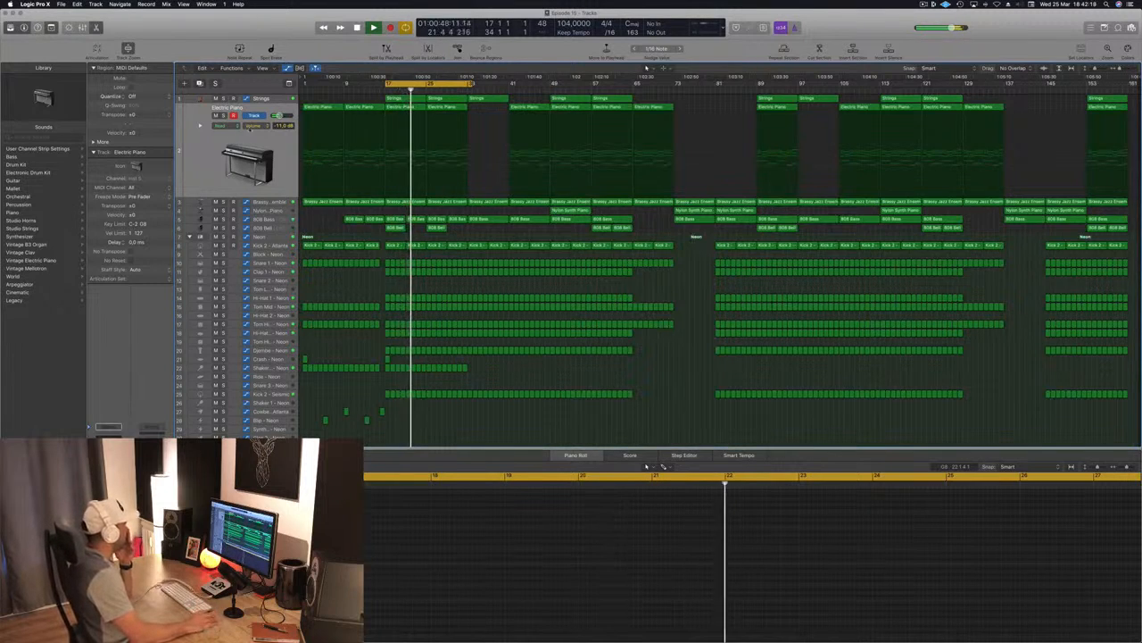
Reshape the Brassy Jazz Ensemble filter automation from bar 17: raise its starting point, rise to about 4300 Hz, and drop sharply at bar 21.
{"action": "left_click", "coordinate": [264, 203]}
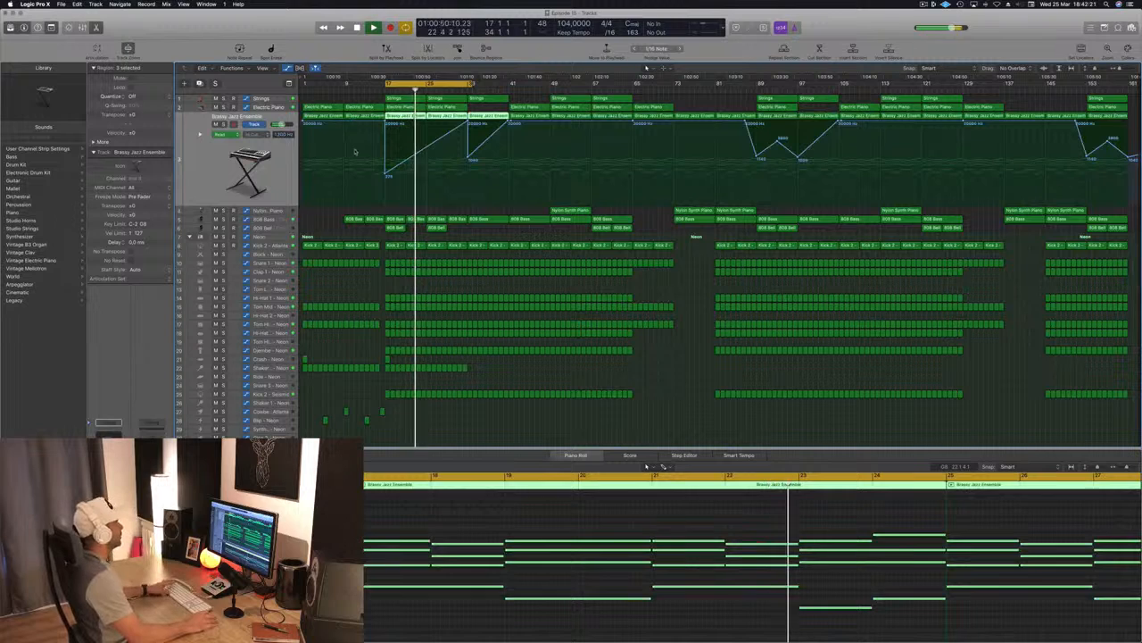
{"action": "left_click_drag", "start_coordinate": [387, 175], "coordinate": [387, 166]}
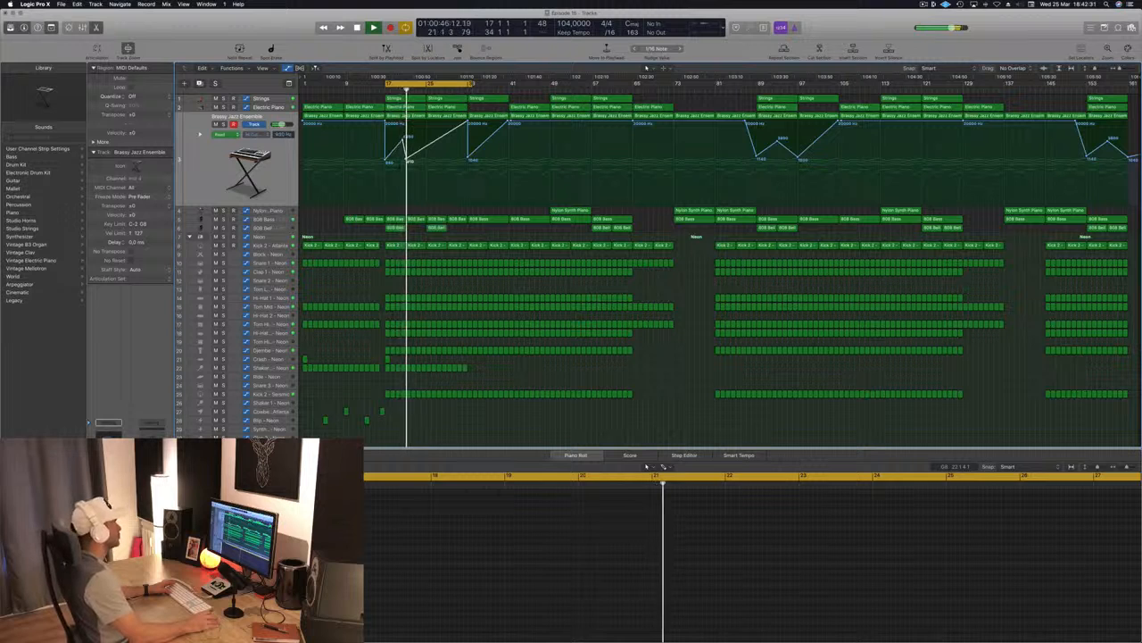
{"action": "key", "text": "Return"}
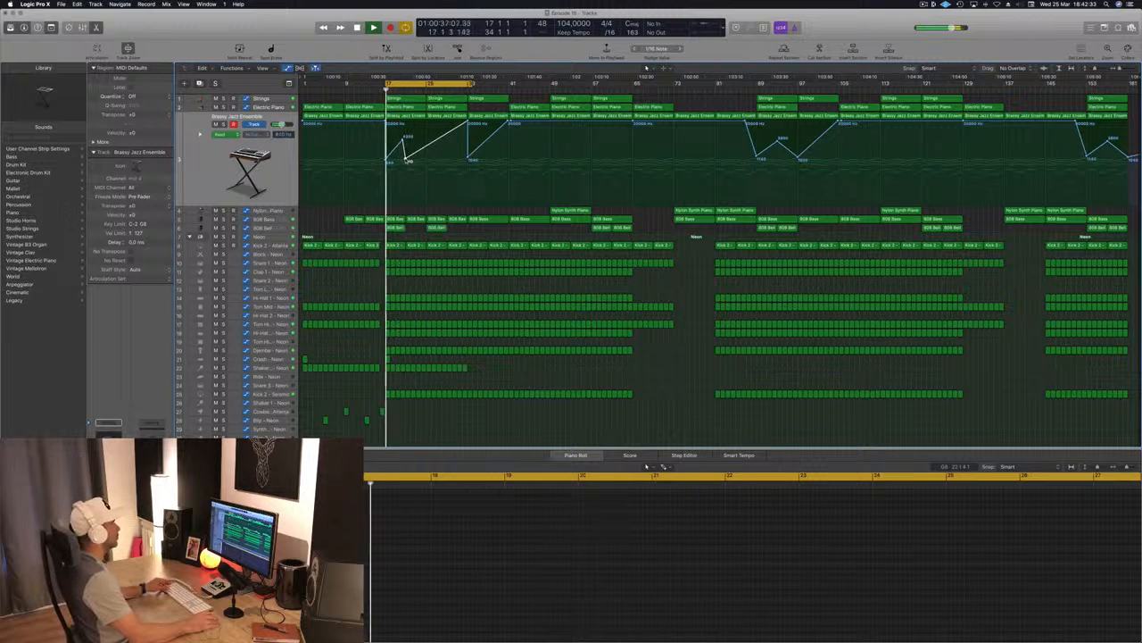
{"action": "scroll", "coordinate": [406, 159], "scroll_direction": "up", "scroll_amount": 6}
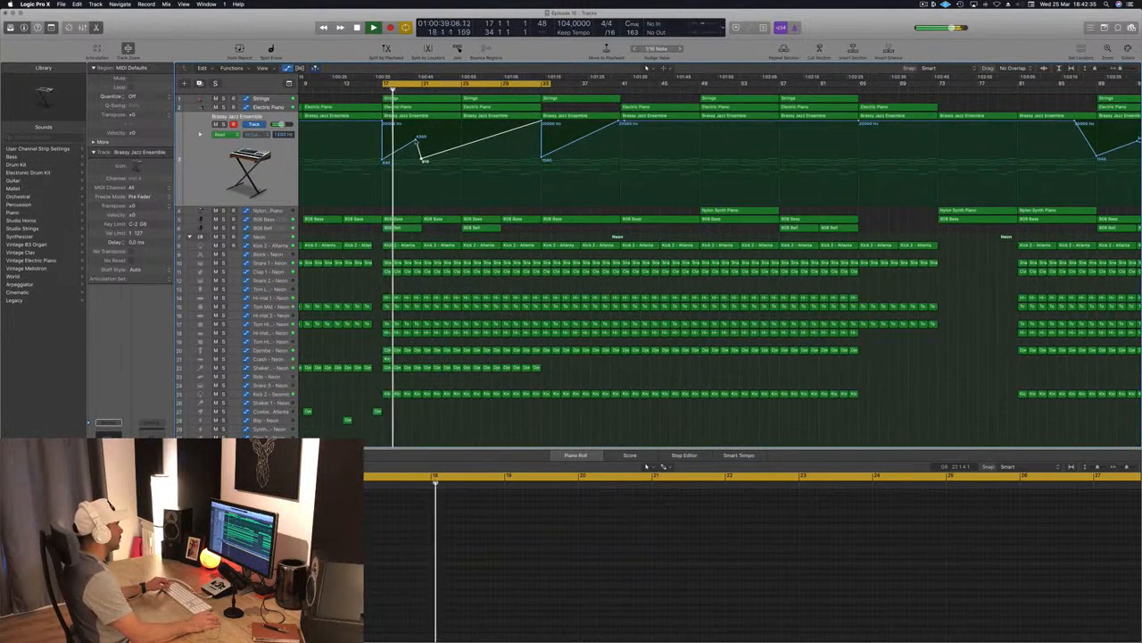
{"action": "left_click_drag", "start_coordinate": [416, 143], "coordinate": [421, 137]}
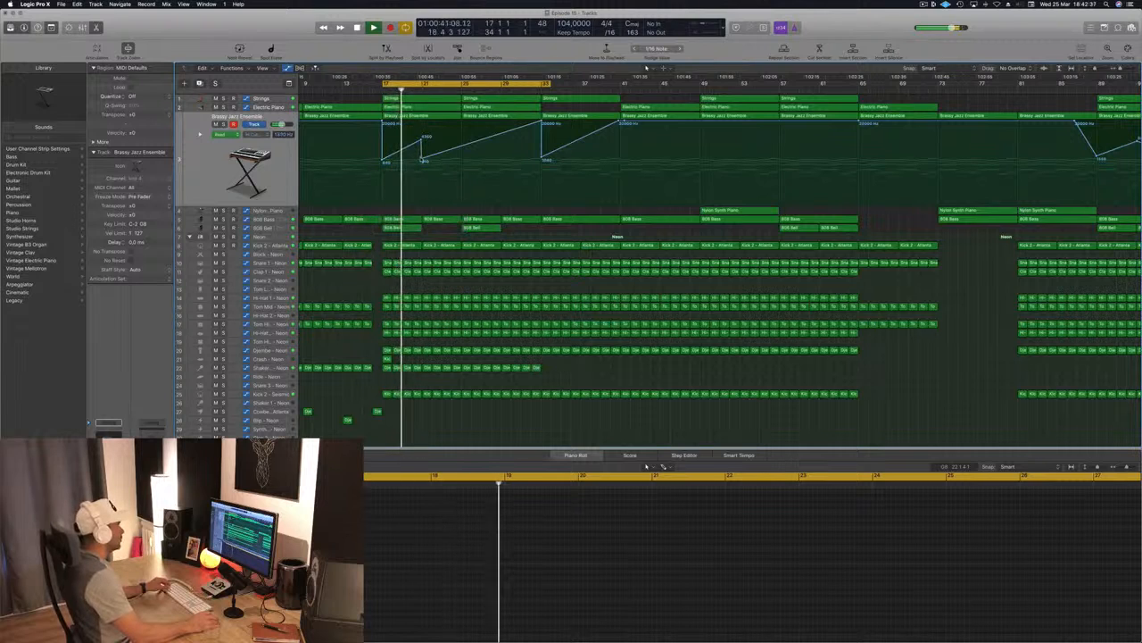
{"action": "left_click", "coordinate": [422, 159]}
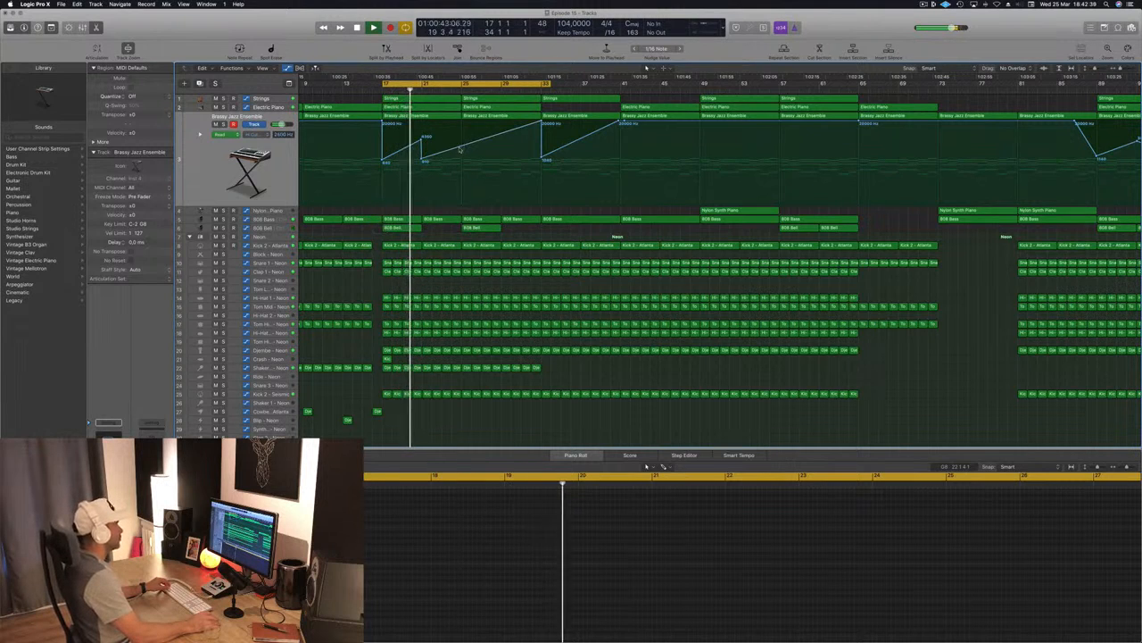
Add another rise and sharp drop at bar 25 in the Brassy Jazz Ensemble High Cut automation and delete the Strings region there.
{"action": "mouse_move", "coordinate": [460, 150]}
{"action": "left_mouse_down"}
{"action": "mouse_move", "coordinate": [461, 139]}
{"action": "mouse_move", "coordinate": [461, 159]}
{"action": "left_mouse_up"}
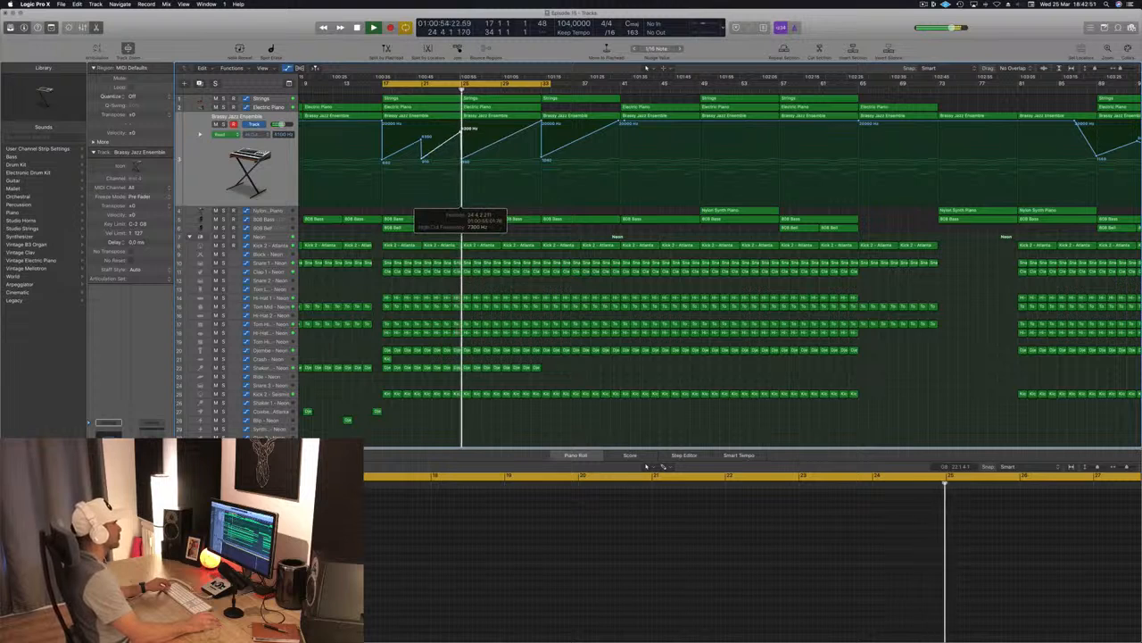
{"action": "left_click", "coordinate": [490, 98]}
{"action": "left_click", "coordinate": [512, 90]}
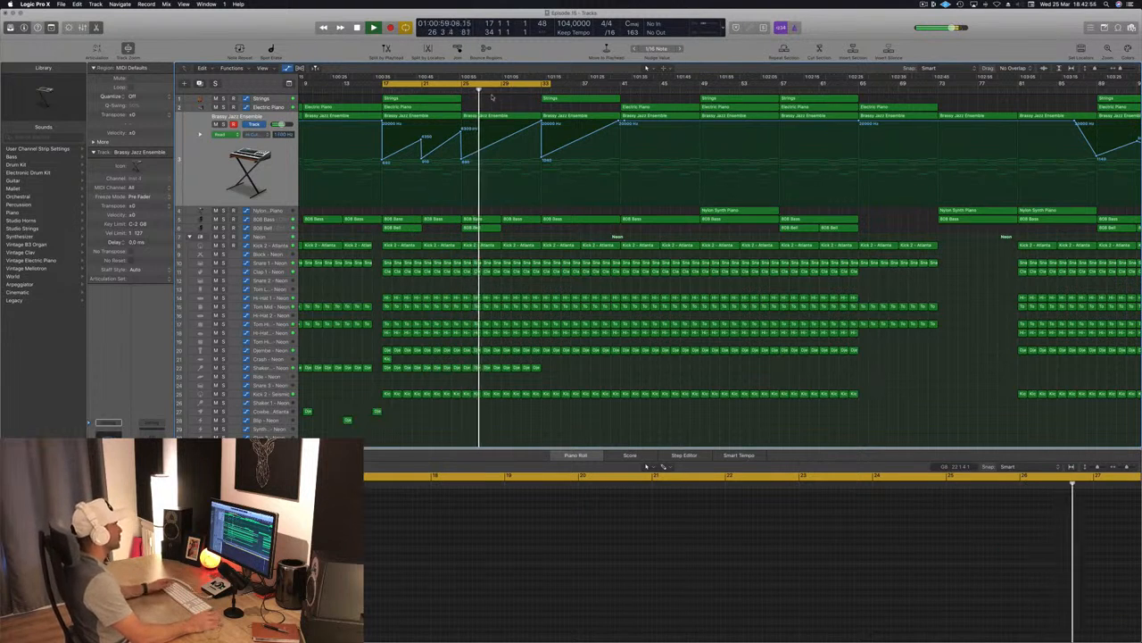
Copy the 16 Shaker regions from bar 17 to bar 33, and the four Cowbell and Blip regions from bars 5–16 to bars 21–32.
{"action": "key", "text": "super+Left"}
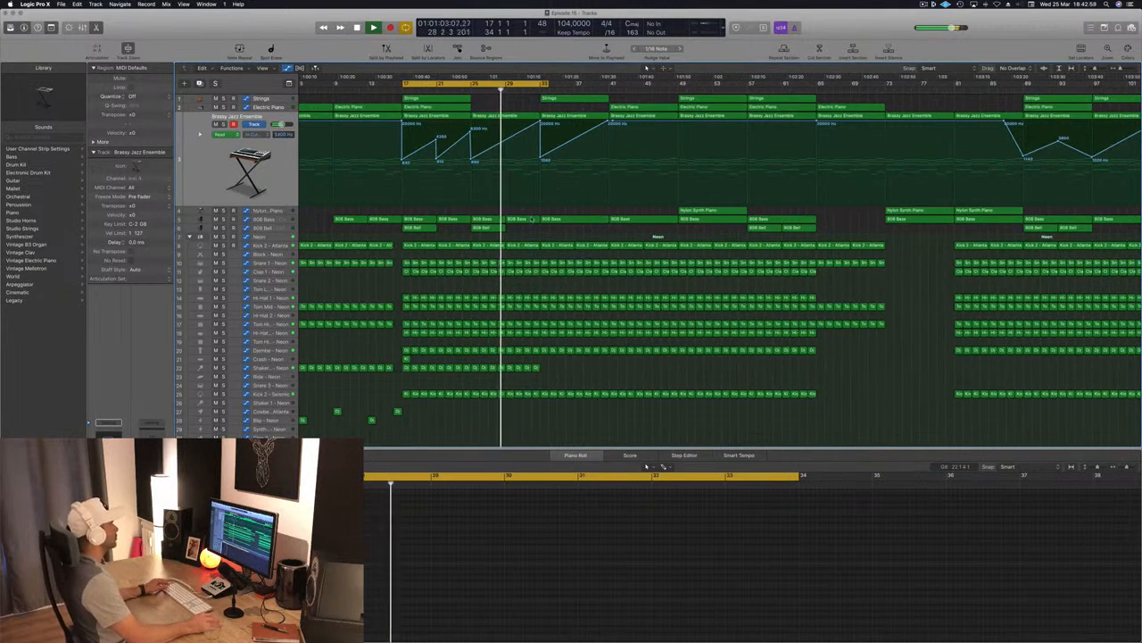
{"action": "key", "text": "super+Left"}
{"action": "left_click", "coordinate": [522, 367]}
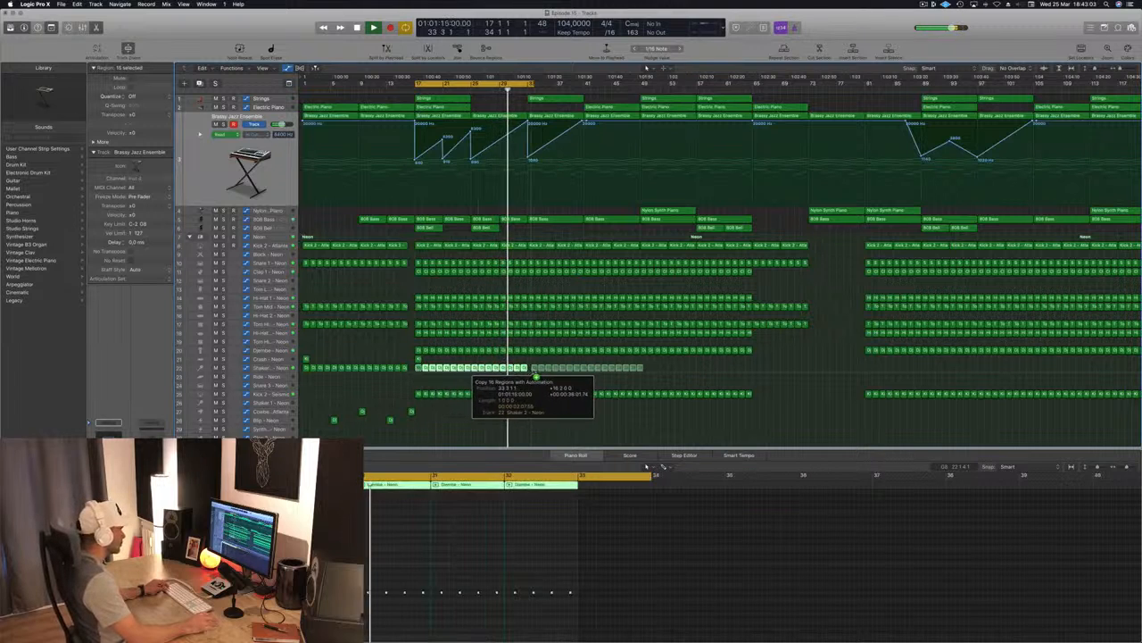
{"action": "key", "text": "super+r"}
{"action": "key", "text": "super+Left"}
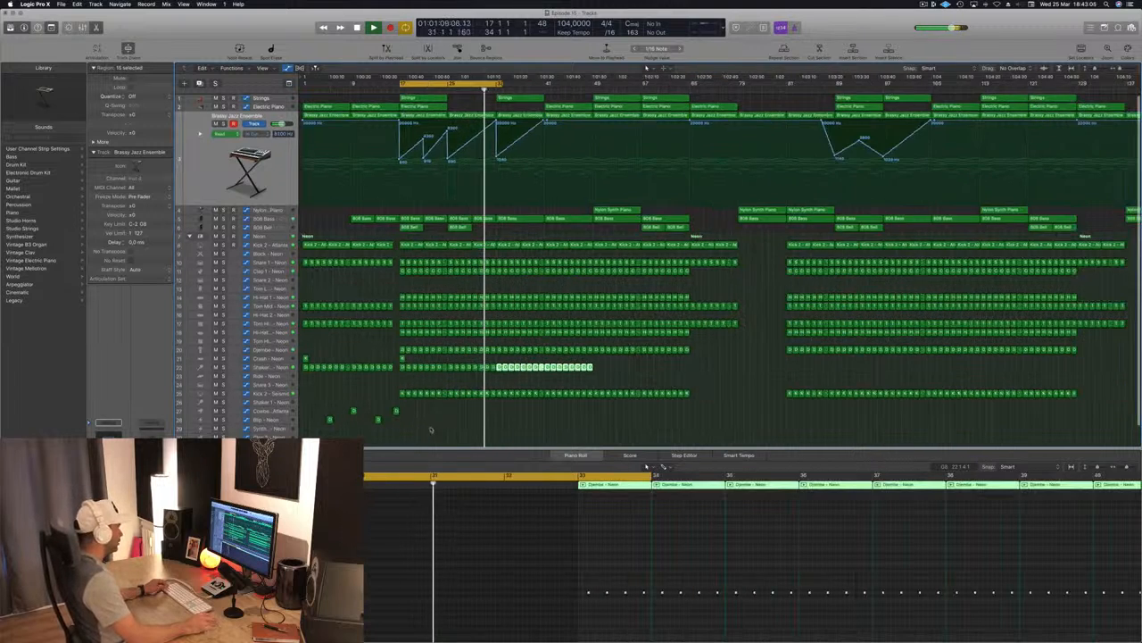
{"action": "left_click", "coordinate": [428, 432]}
{"action": "mouse_move", "coordinate": [429, 432]}
{"action": "left_mouse_down"}
{"action": "mouse_move", "coordinate": [328, 417]}
{"action": "mouse_move", "coordinate": [426, 423]}
{"action": "left_mouse_up"}
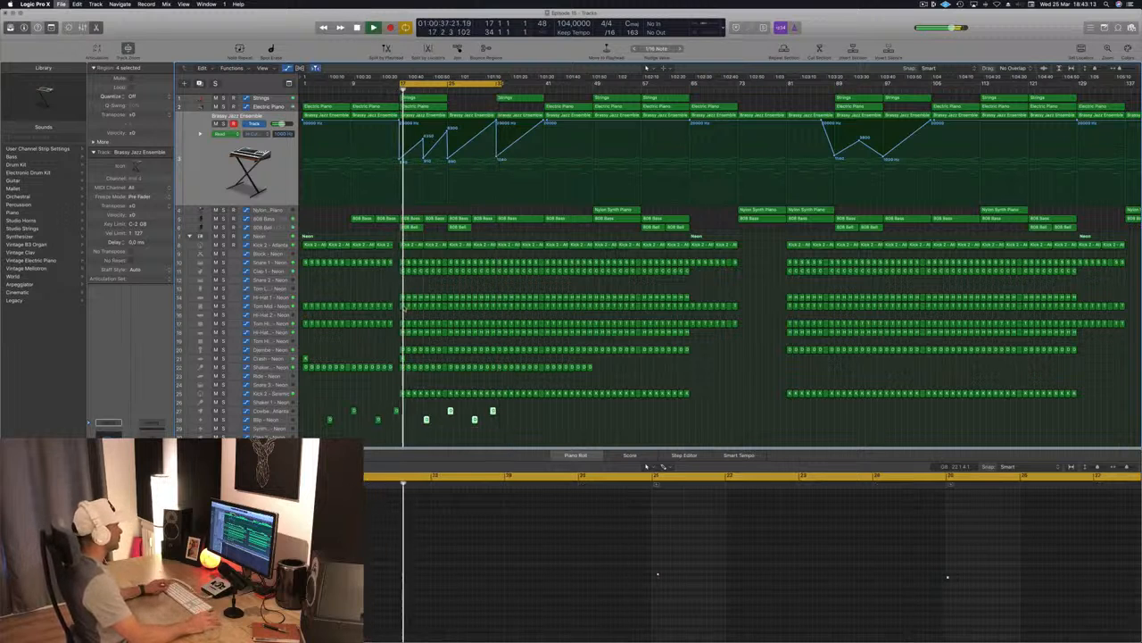
Play the section from bar 17 and inspect the regions on the Clap 1 and Blip tracks.
{"action": "left_click", "coordinate": [370, 284]}
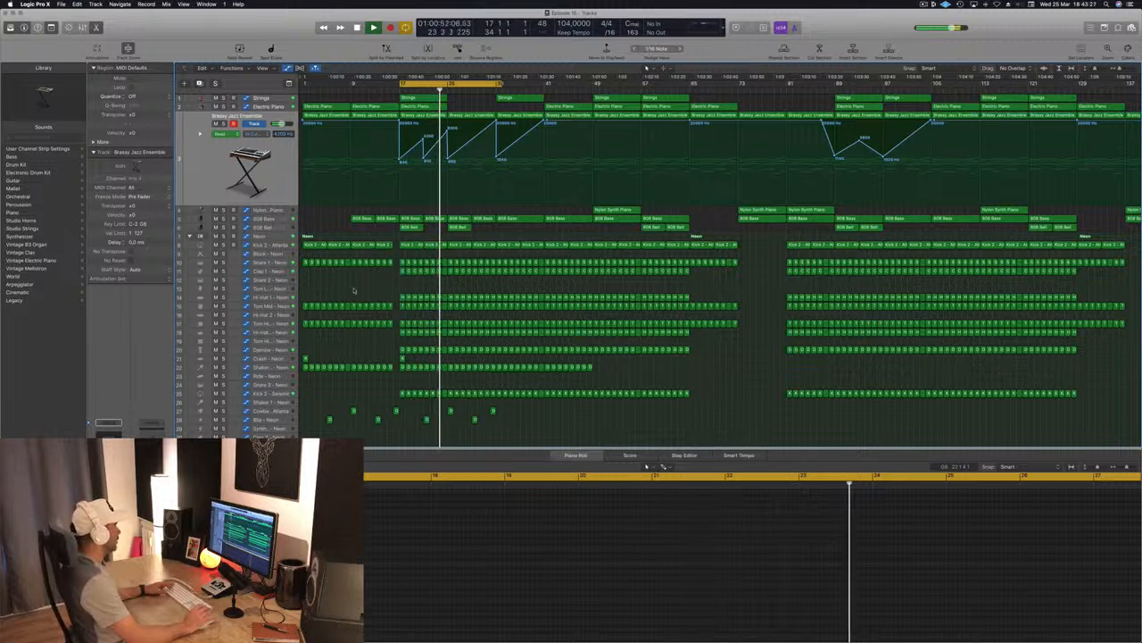
{"action": "scroll", "coordinate": [354, 290], "scroll_direction": "down", "scroll_amount": 3}
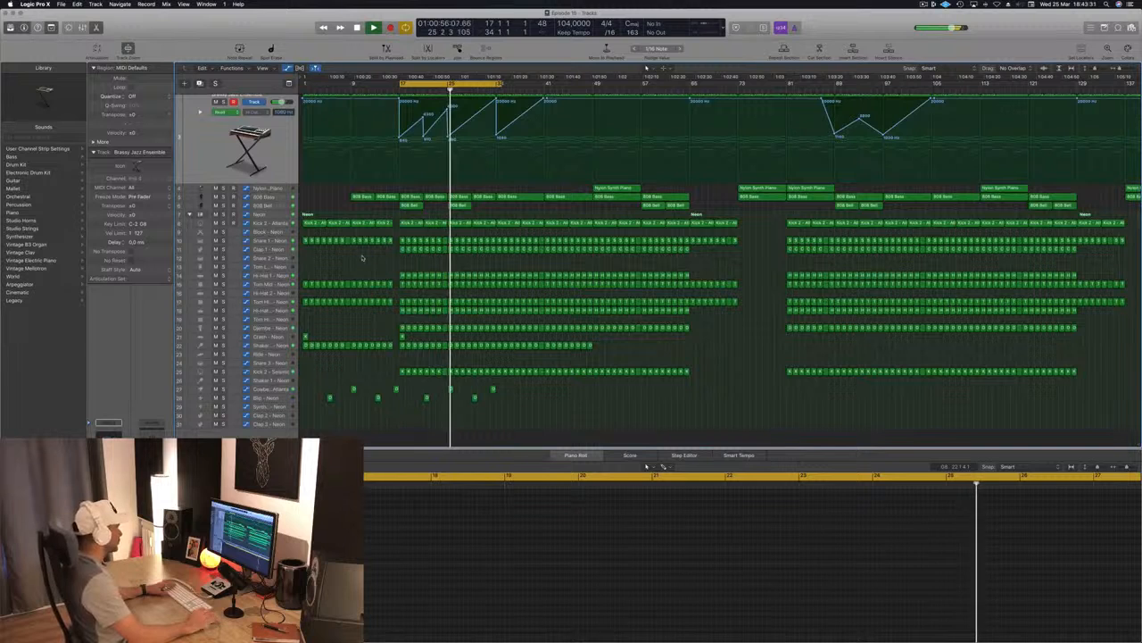
{"action": "left_click", "coordinate": [259, 249]}
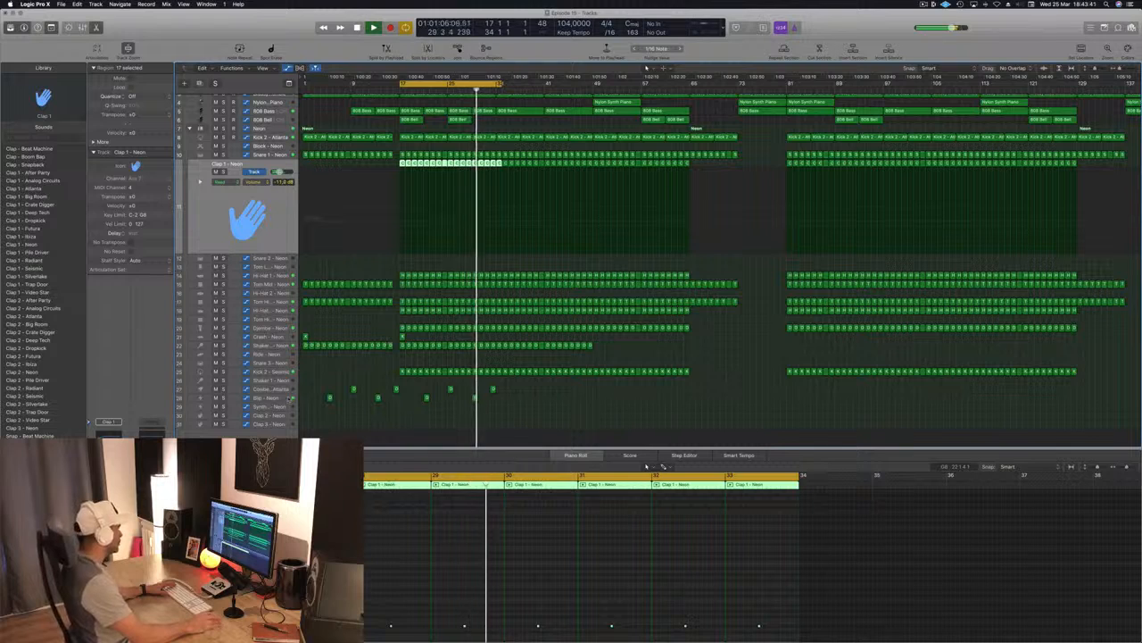
{"action": "left_click", "coordinate": [289, 399]}
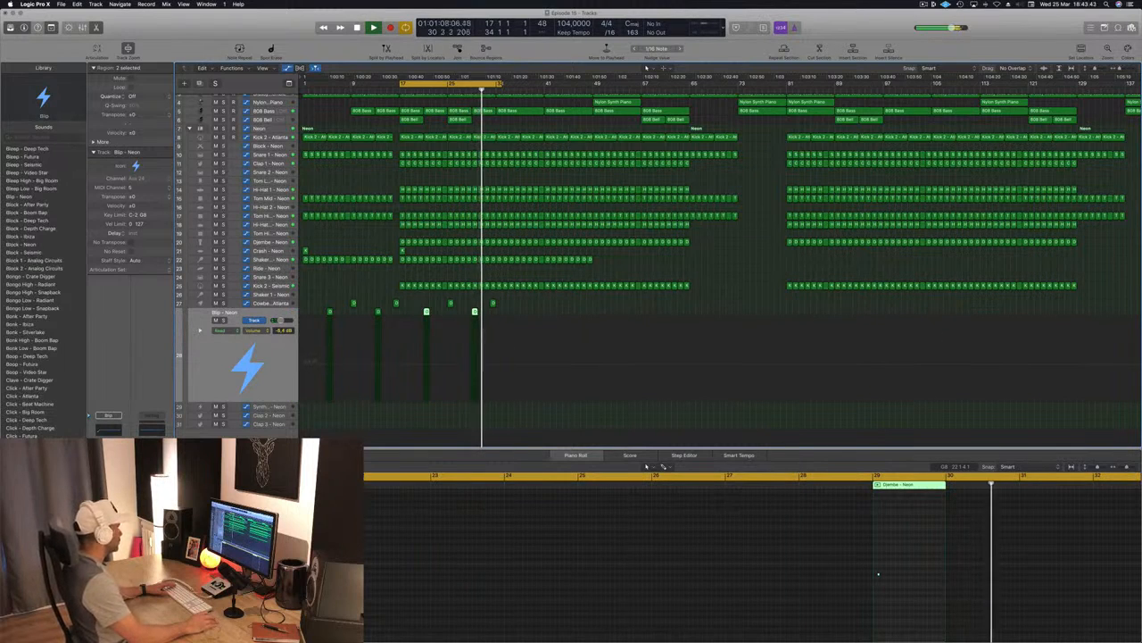
{"action": "left_click", "coordinate": [581, 409]}
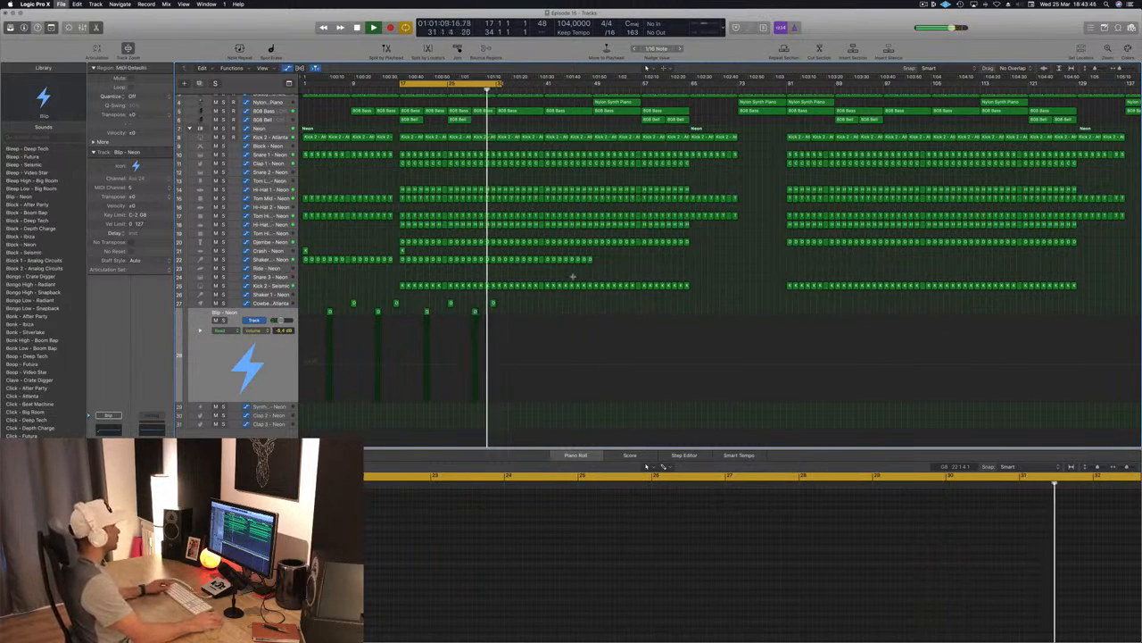
{"action": "scroll", "coordinate": [542, 231], "scroll_direction": "up", "scroll_amount": 2}
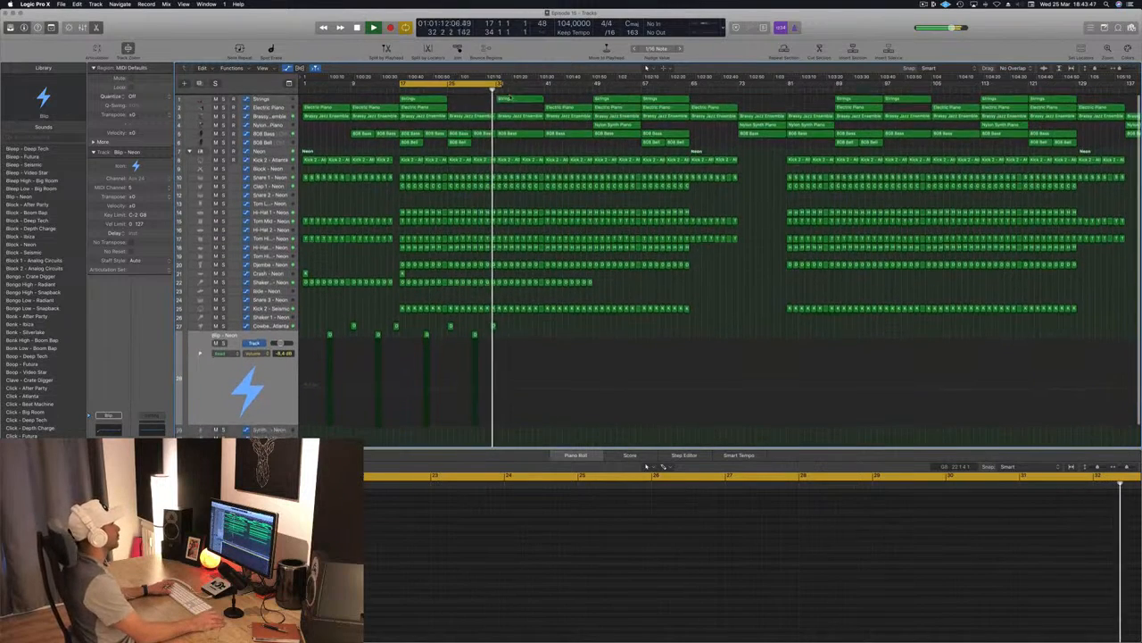
Shorten the cycle range to end at bar 33 and select the 808 Bell track.
{"action": "left_click_drag", "start_coordinate": [500, 83], "coordinate": [501, 84]}
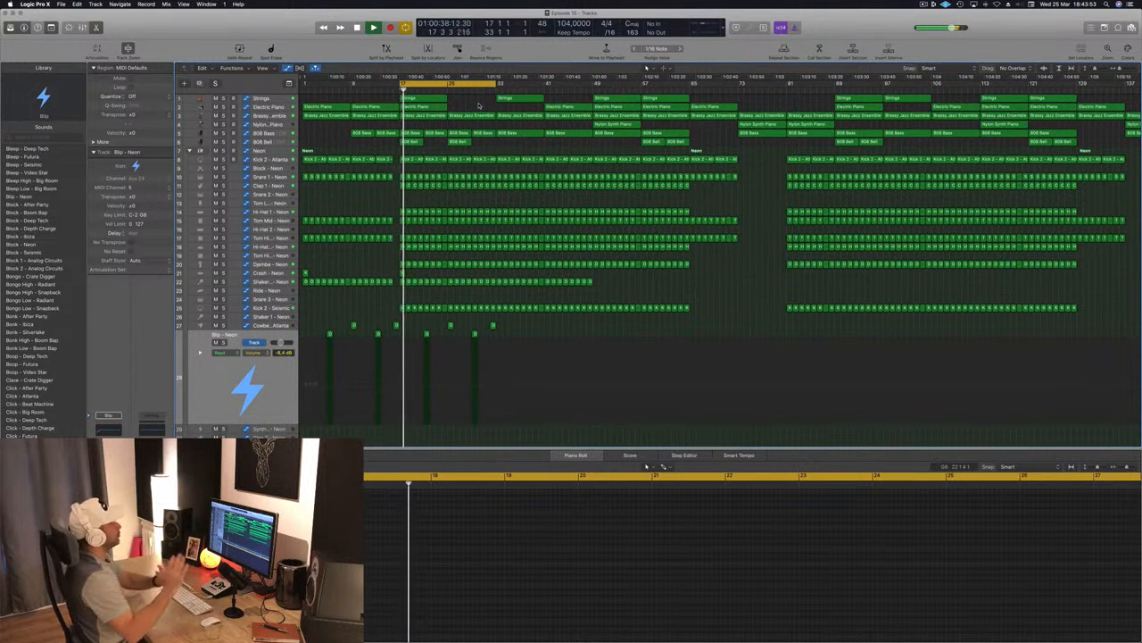
{"action": "scroll", "coordinate": [455, 115], "scroll_direction": "left", "scroll_amount": 2}
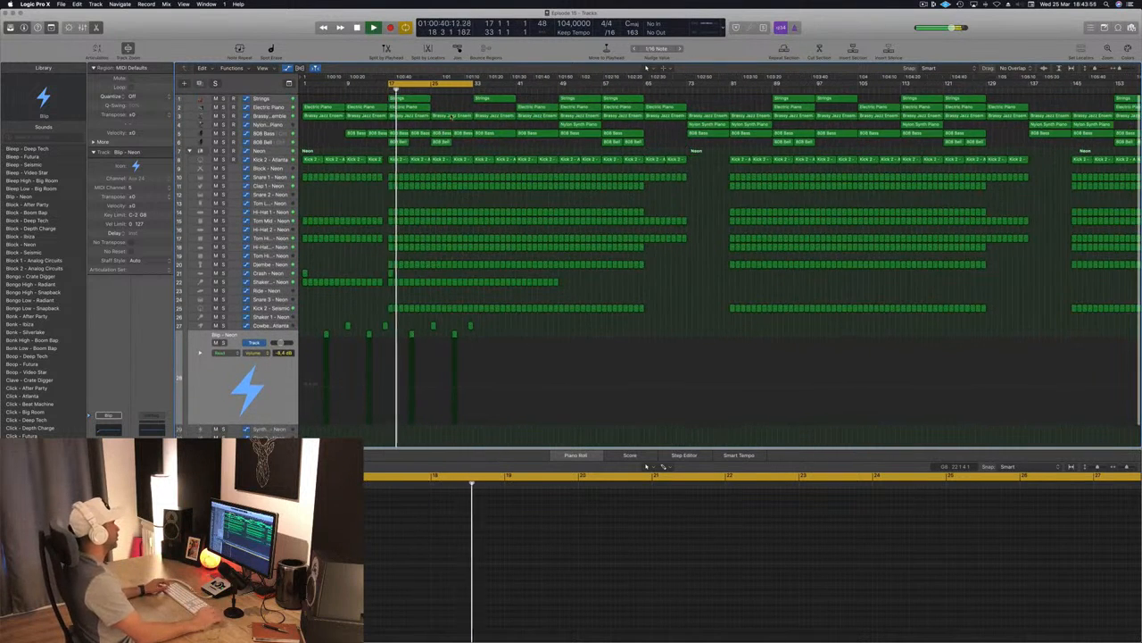
{"action": "left_click", "coordinate": [266, 142]}
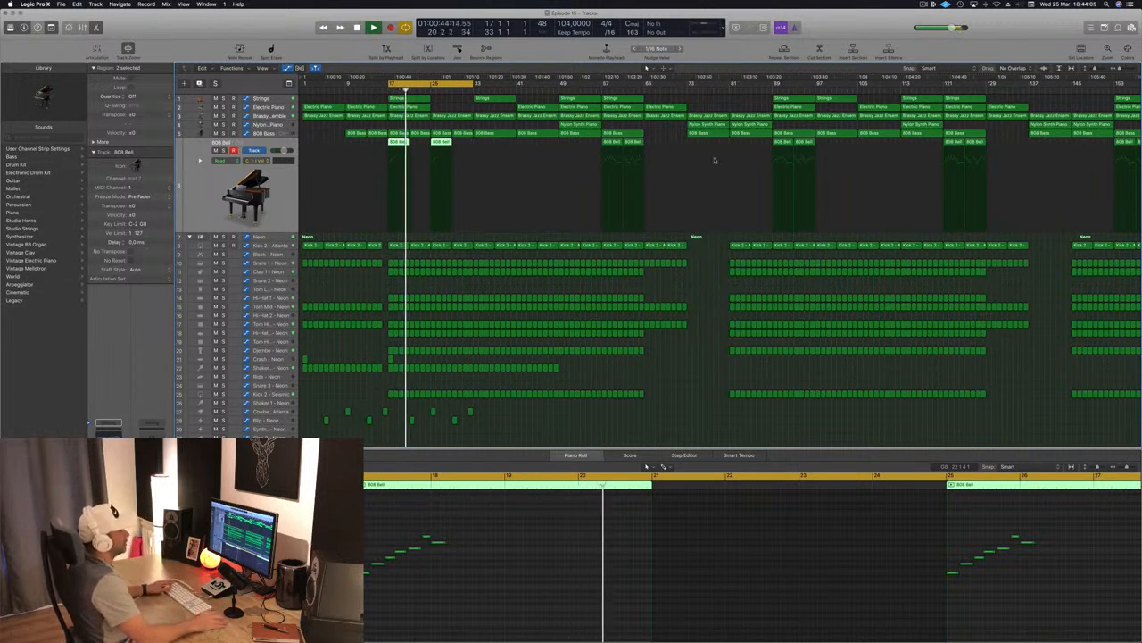
Delete all regions from bar 129 onward on every track and move the project end marker to bar 130.
{"action": "key", "text": "super+Left"}
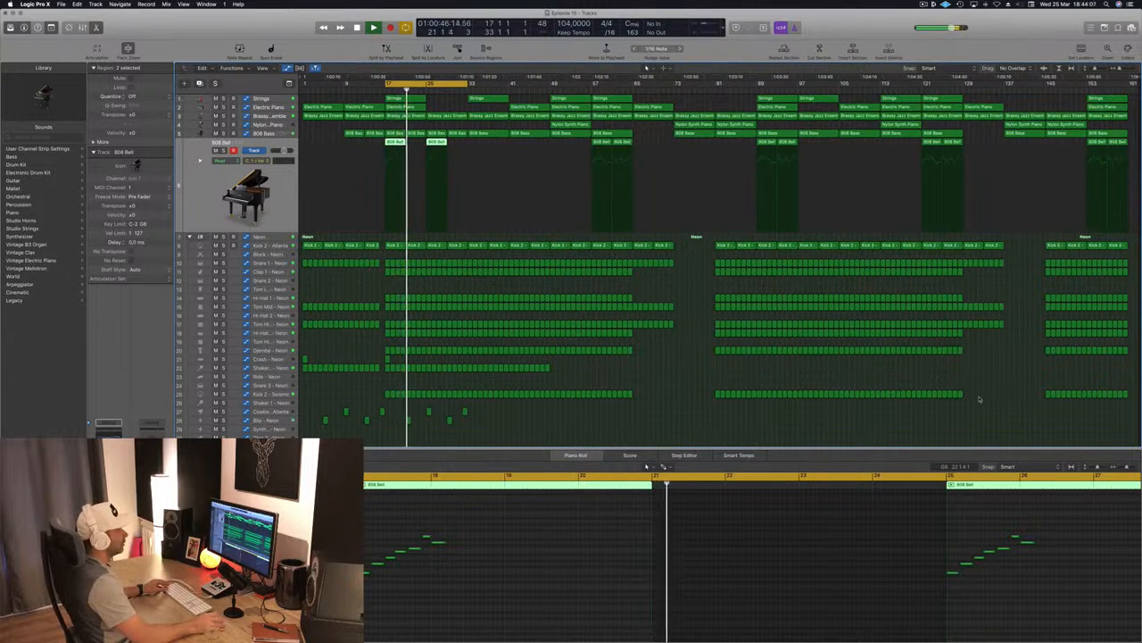
{"action": "left_click_drag", "start_coordinate": [965, 406], "coordinate": [1131, 92]}
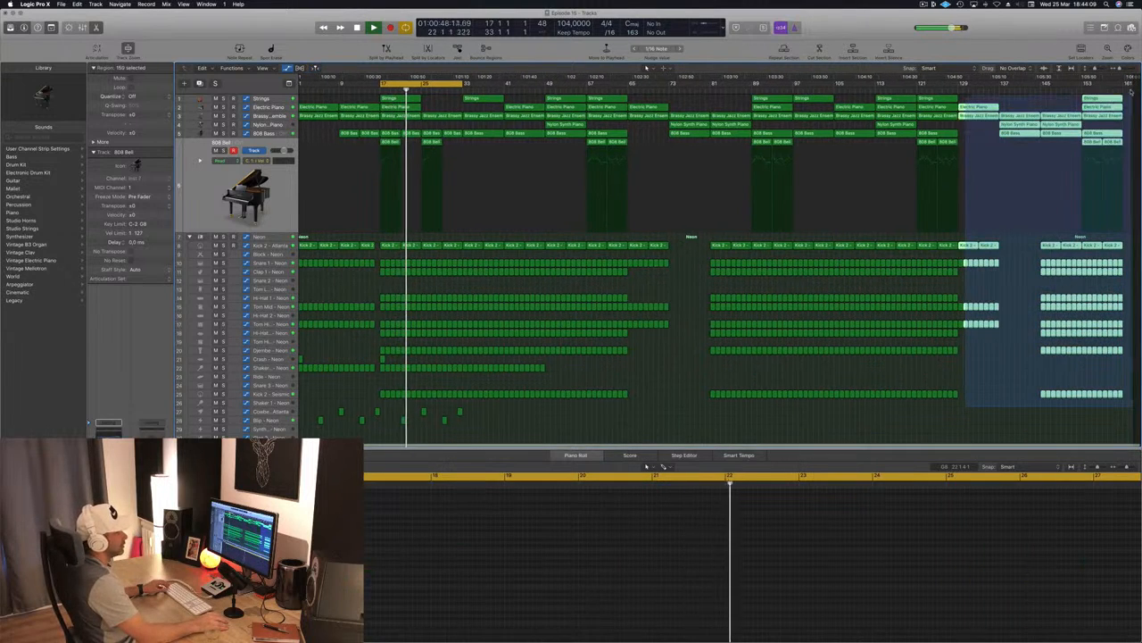
{"action": "key", "text": "Delete"}
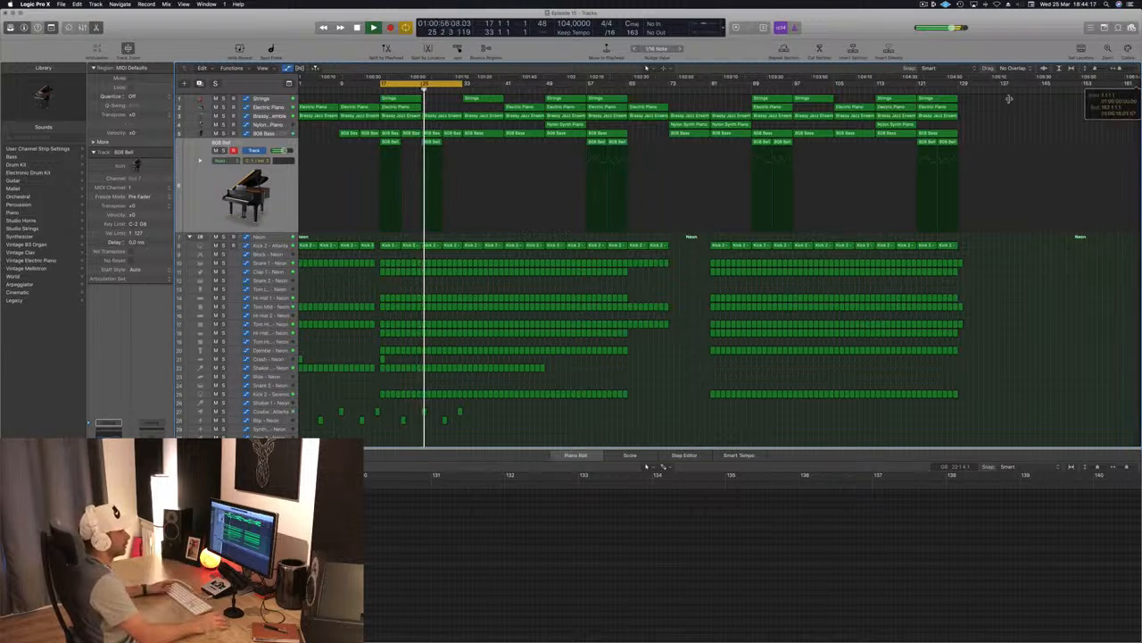
{"action": "left_click_drag", "start_coordinate": [1129, 78], "coordinate": [966, 107]}
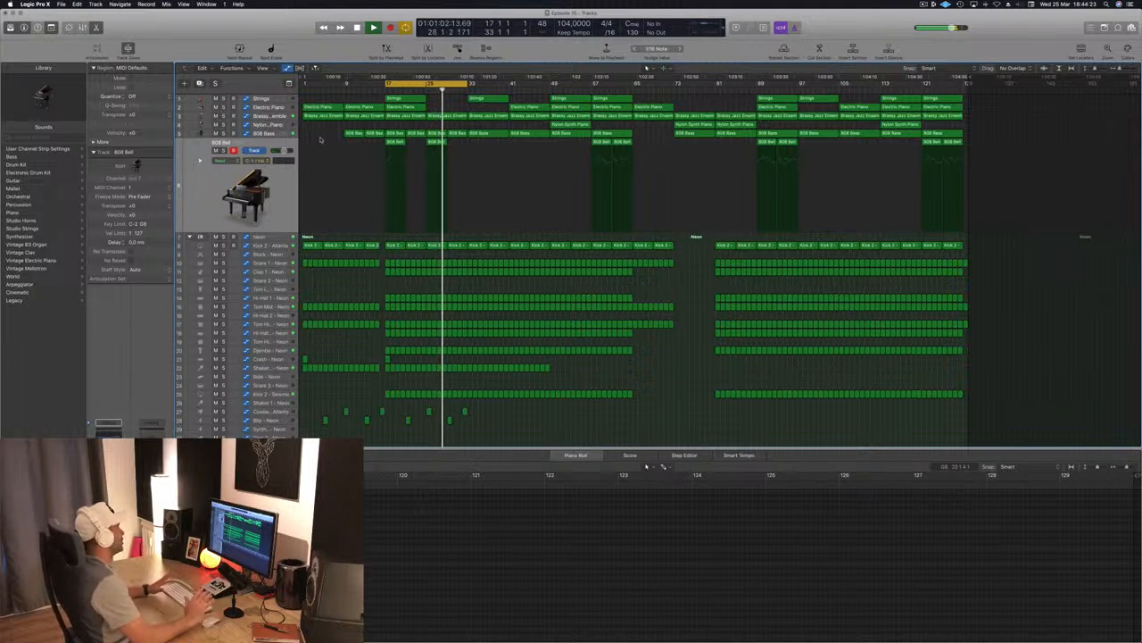
Extend the cycle range to about bar 44, restart playback near bar 31, and select the Brassy Jazz Ensemble track.
{"action": "key", "text": "space"}
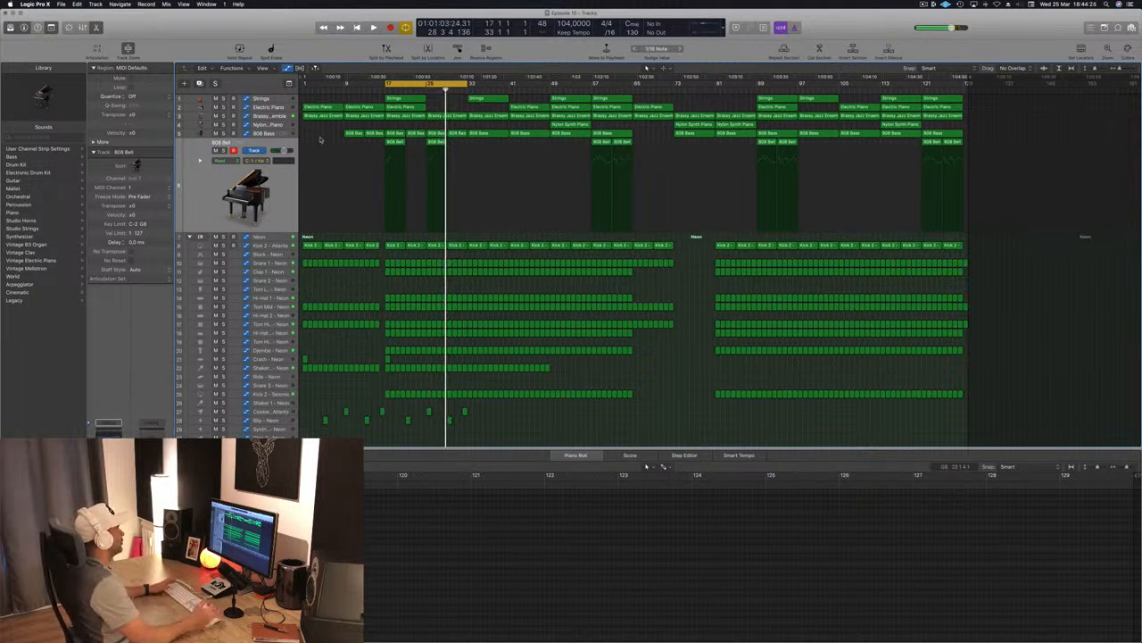
{"action": "key", "text": "space"}
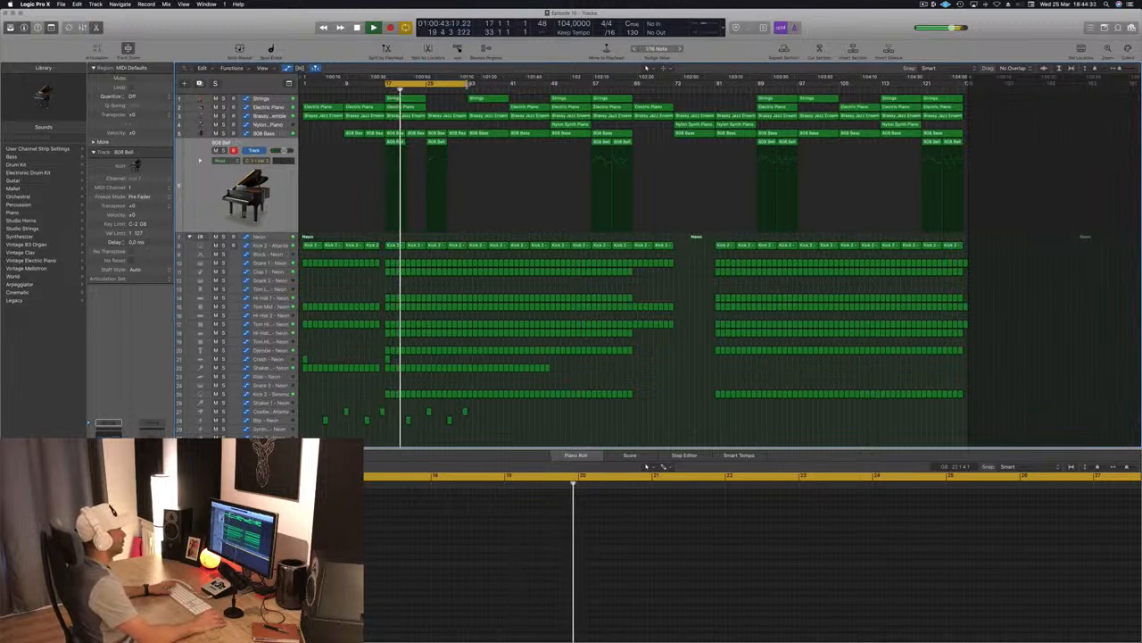
{"action": "left_click", "coordinate": [456, 93]}
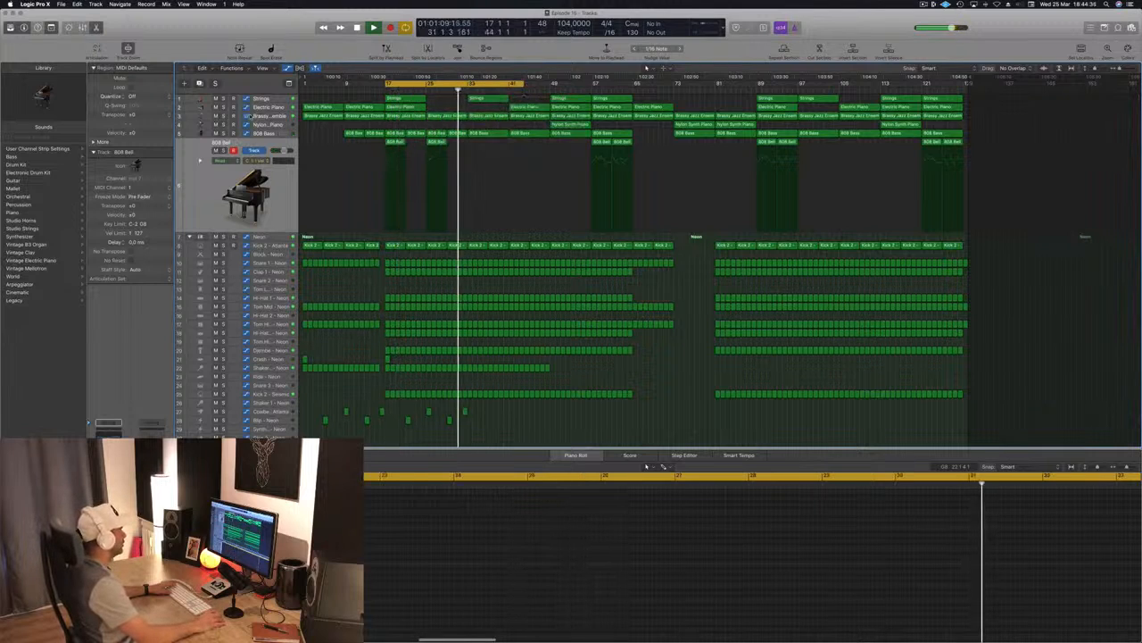
{"action": "left_click", "coordinate": [449, 117]}
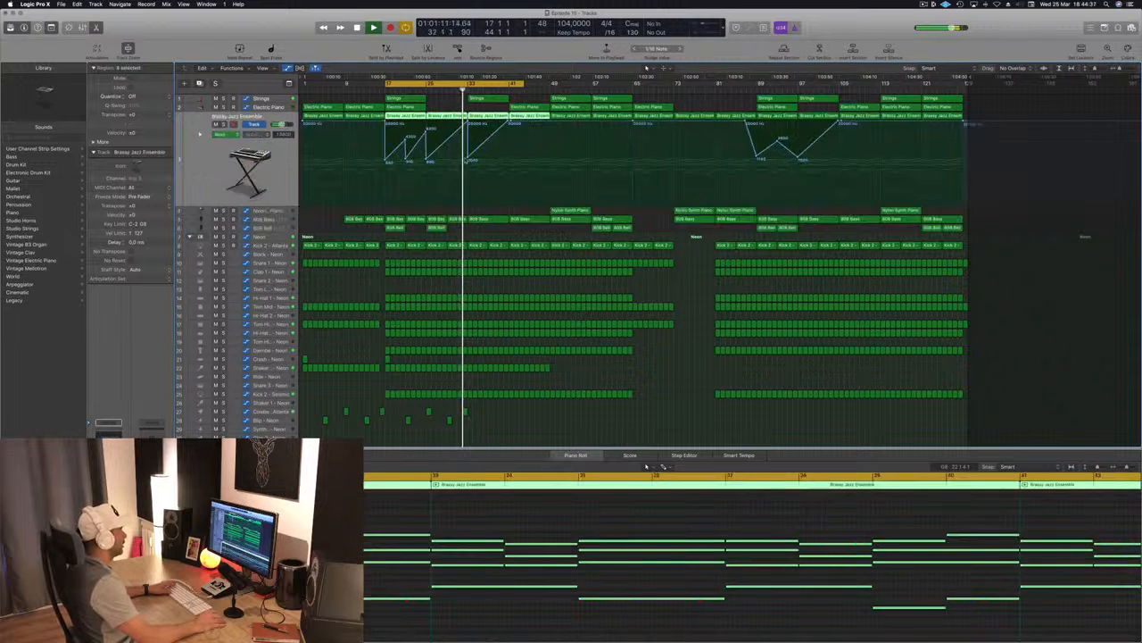
Copy the Electric Piano region from bar 41 to bar 33, with playback set back to just before bar 33.
{"action": "key", "text": "shift+d"}
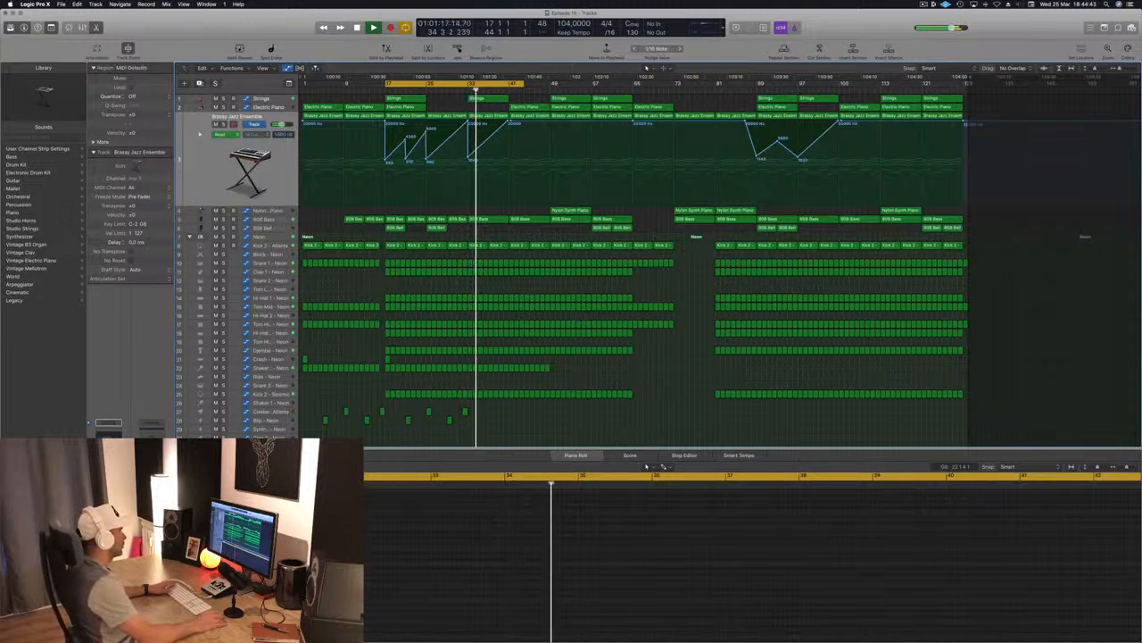
{"action": "left_click", "coordinate": [463, 91]}
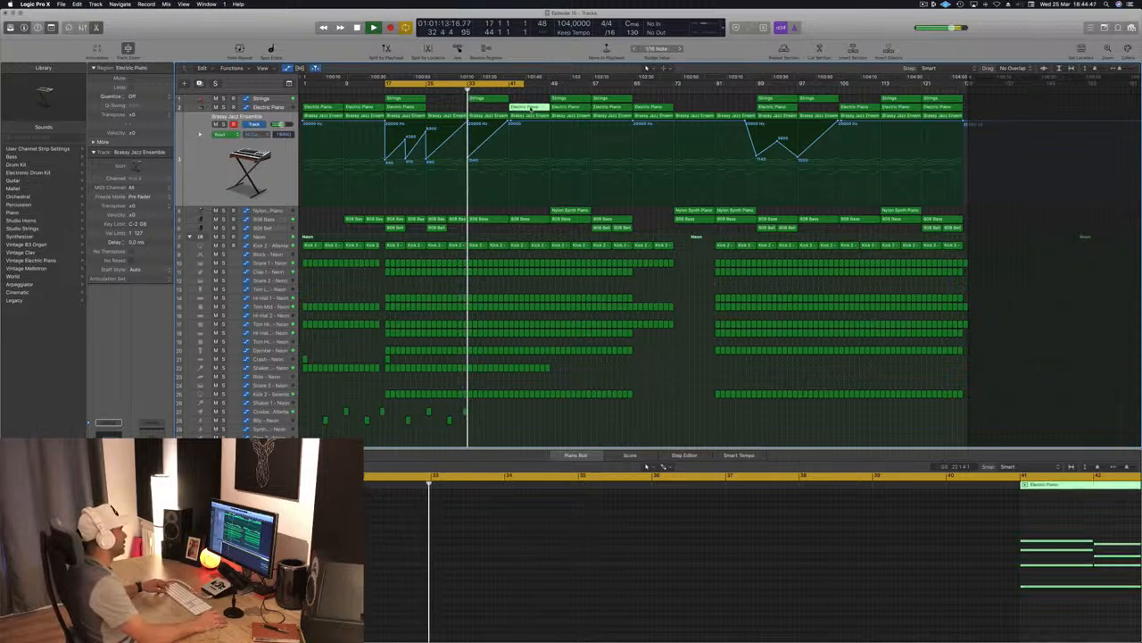
{"action": "left_click", "coordinate": [489, 107]}
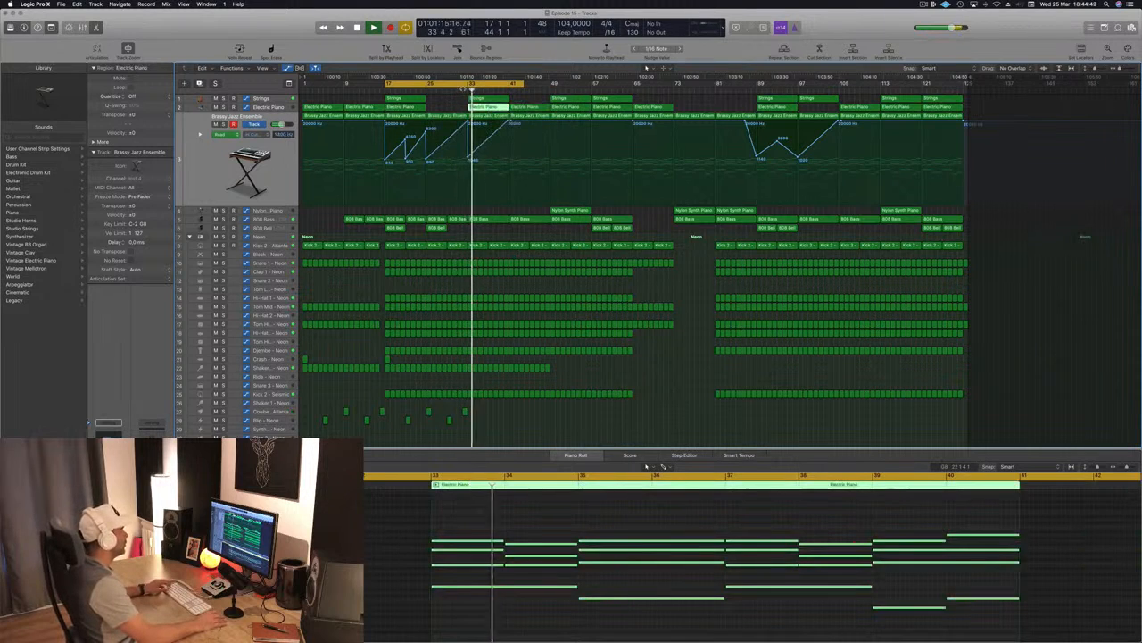
Move the Nylon Synth Piano region from bar 49 to bar 33 and align its start exactly with the bar.
{"action": "key", "text": "super+Right"}
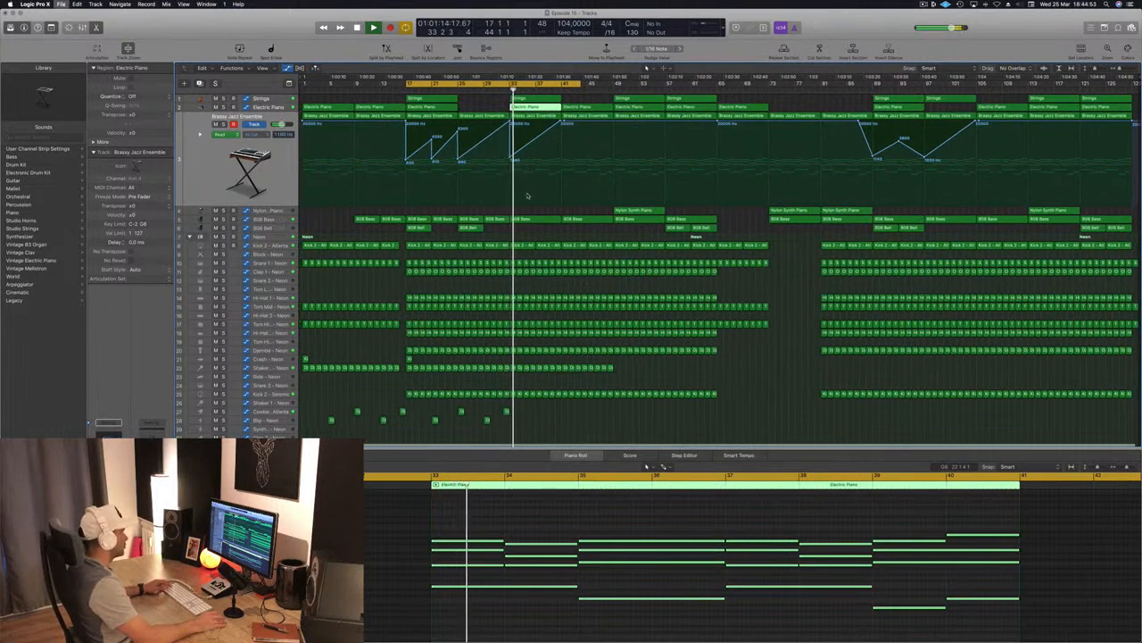
{"action": "left_click_drag", "start_coordinate": [665, 216], "coordinate": [538, 216]}
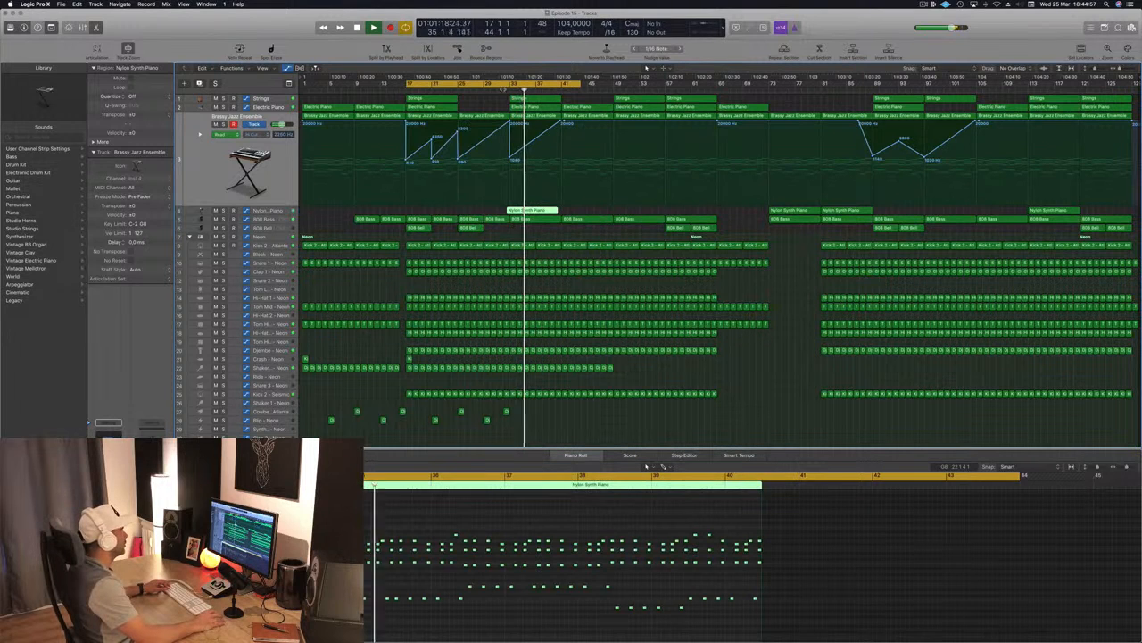
{"action": "left_click", "coordinate": [501, 91]}
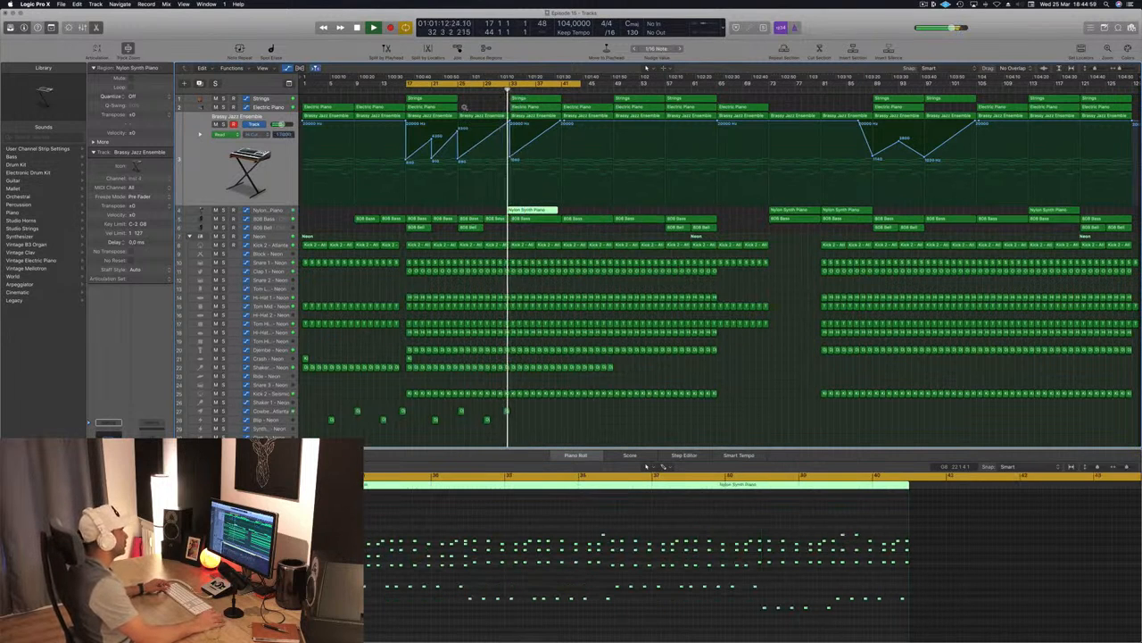
{"action": "key", "text": "super+Right"}
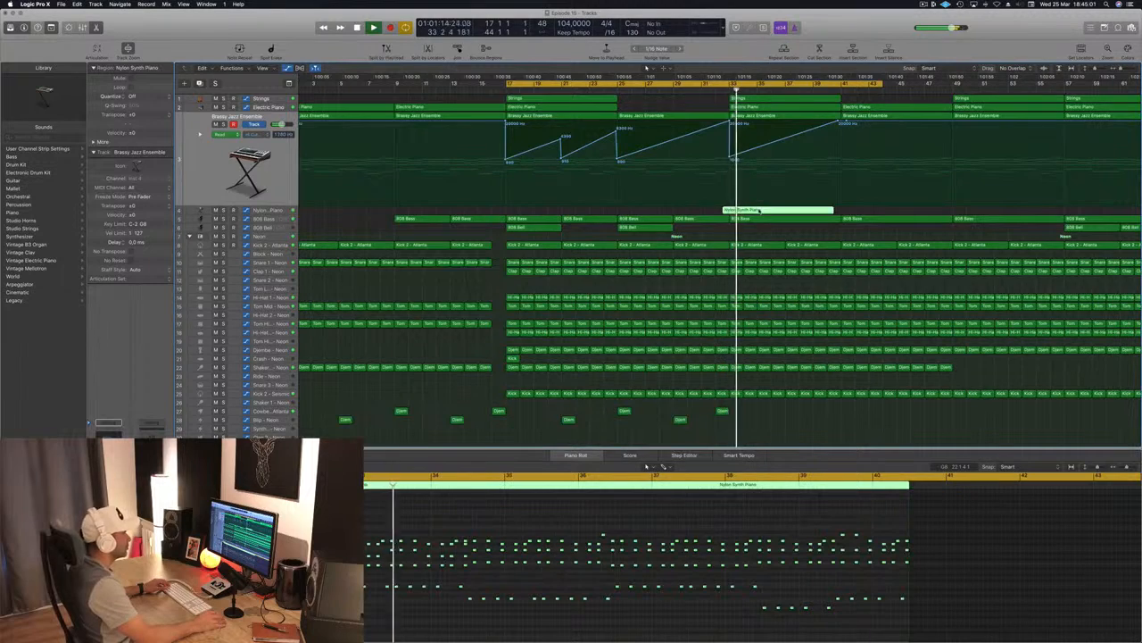
{"action": "left_click_drag", "start_coordinate": [760, 211], "coordinate": [766, 211]}
{"action": "key", "text": "super+Left"}
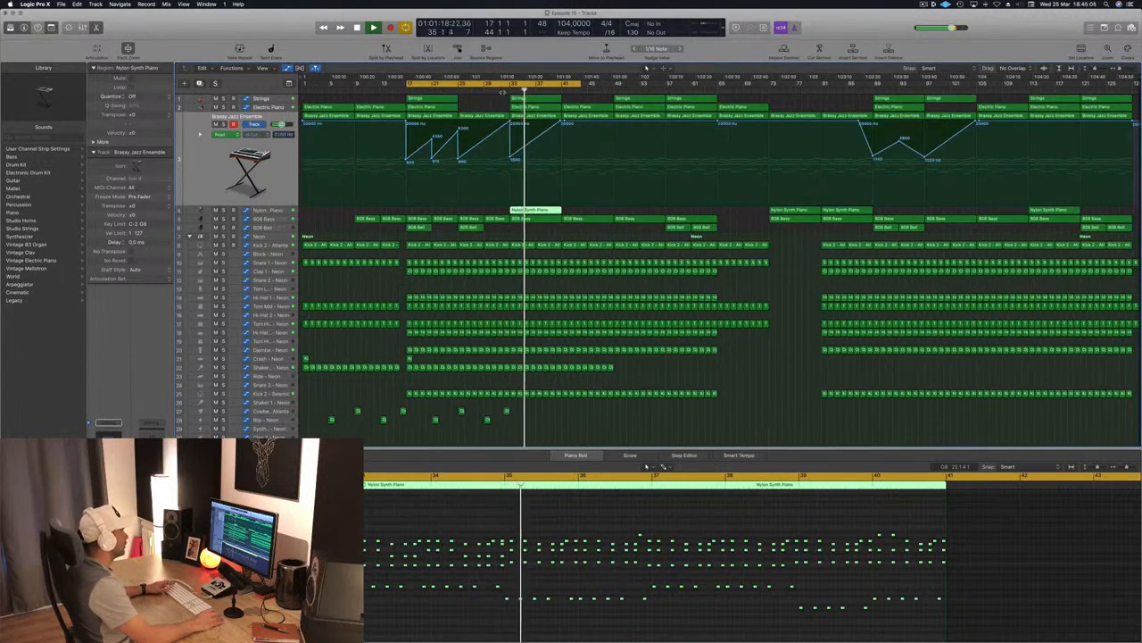
Select the Nylon Synth Piano track, restart playback, and shift the whole cycle range to start at bar 33.
{"action": "left_click", "coordinate": [273, 210]}
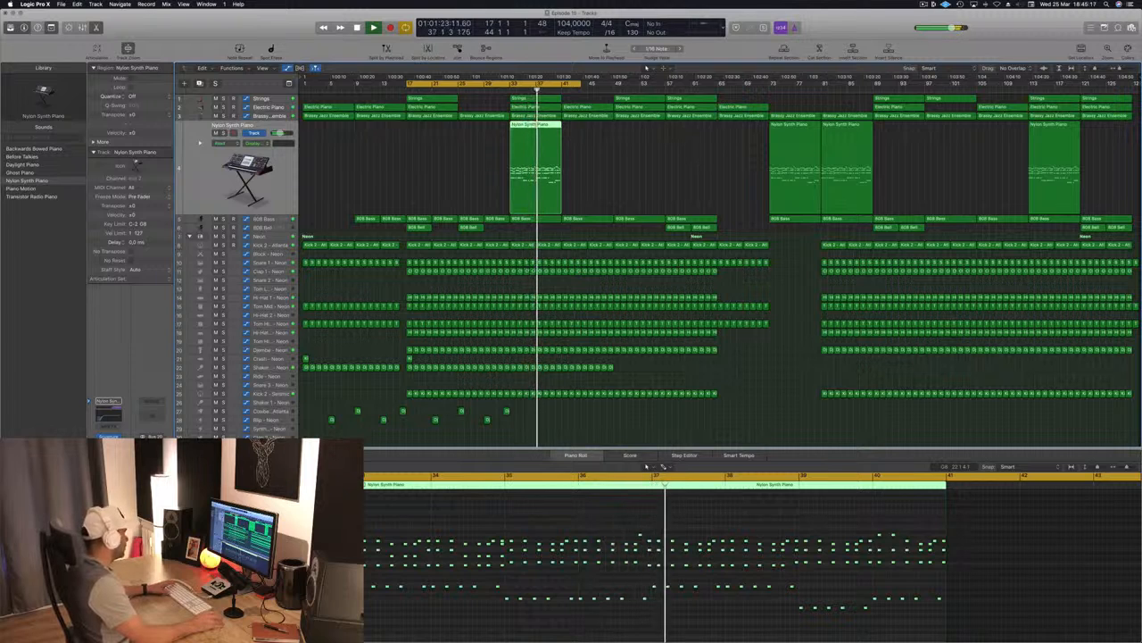
{"action": "key", "text": "space"}
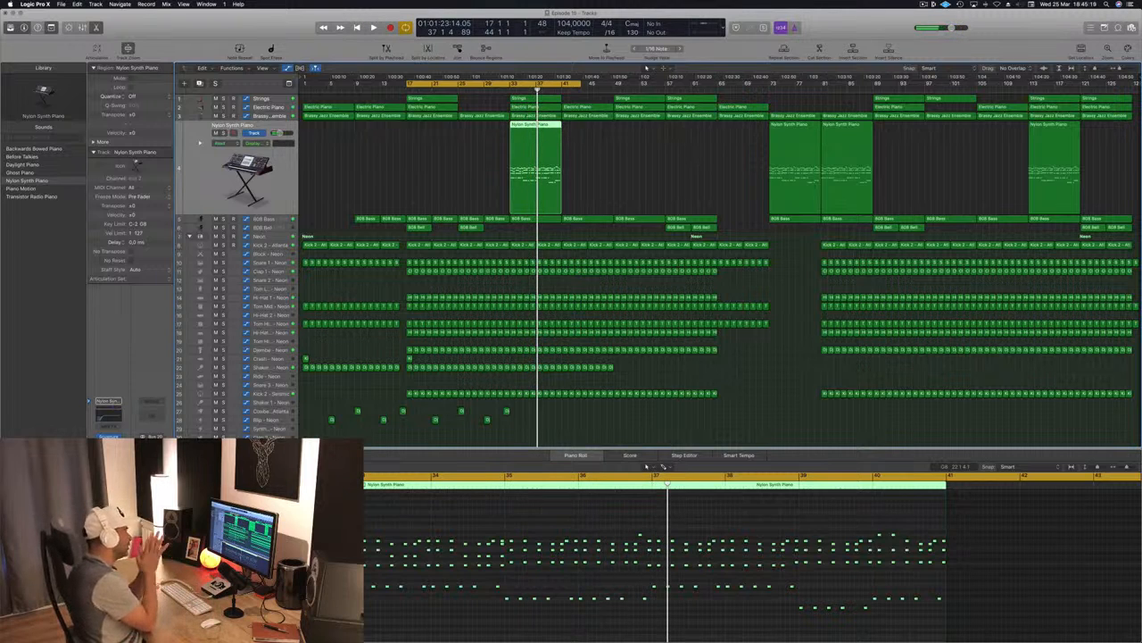
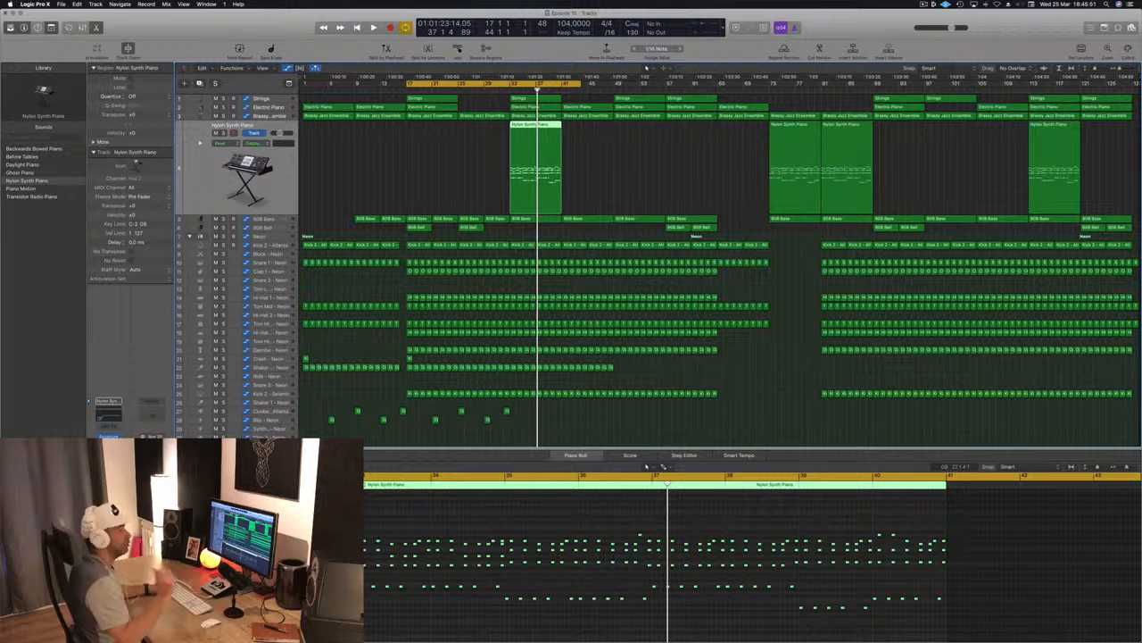
{"action": "key", "text": "space"}
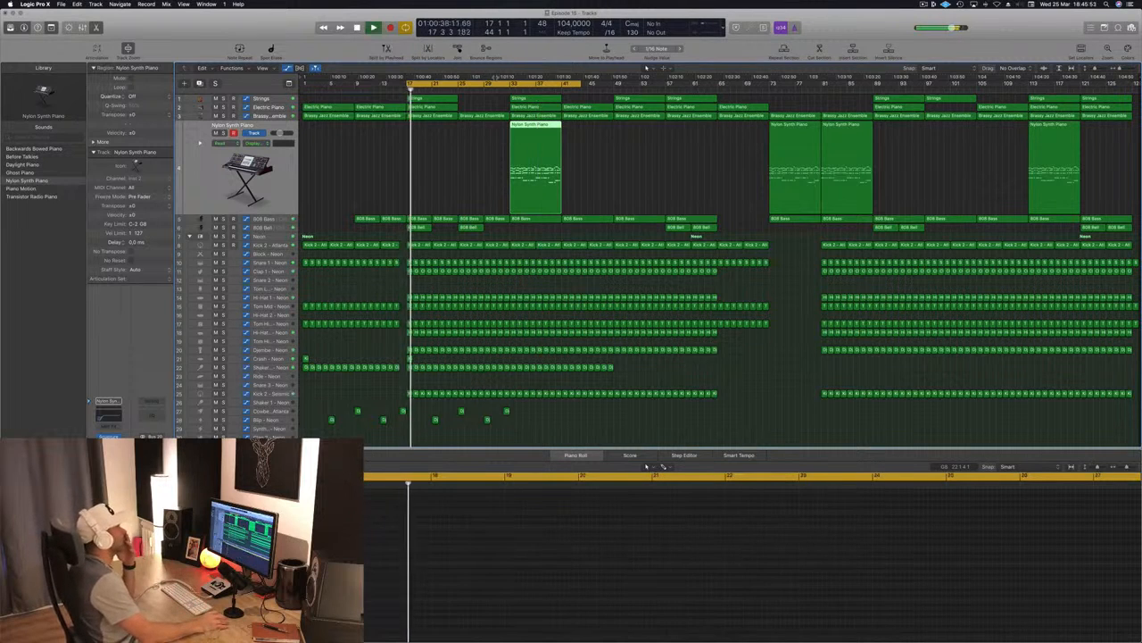
{"action": "left_click_drag", "start_coordinate": [496, 82], "coordinate": [600, 86]}
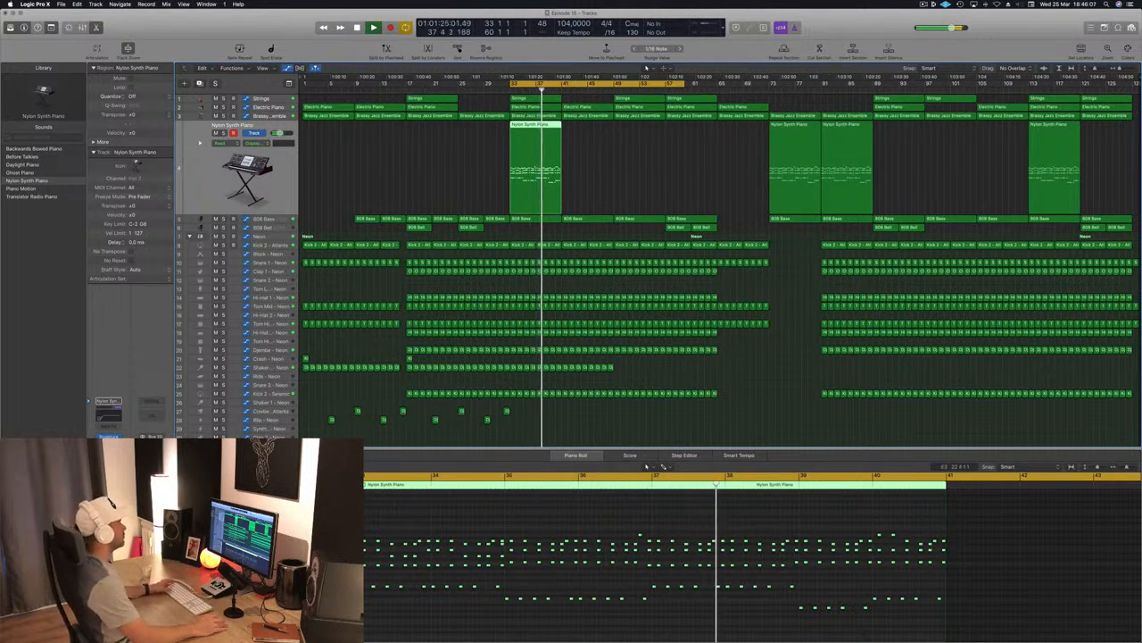
Duplicate the Nylon Synth Piano region from bar 33 to bar 41.
{"action": "left_click", "coordinate": [600, 165]}
{"action": "scroll", "coordinate": [610, 171], "scroll_direction": "right", "scroll_amount": 1}
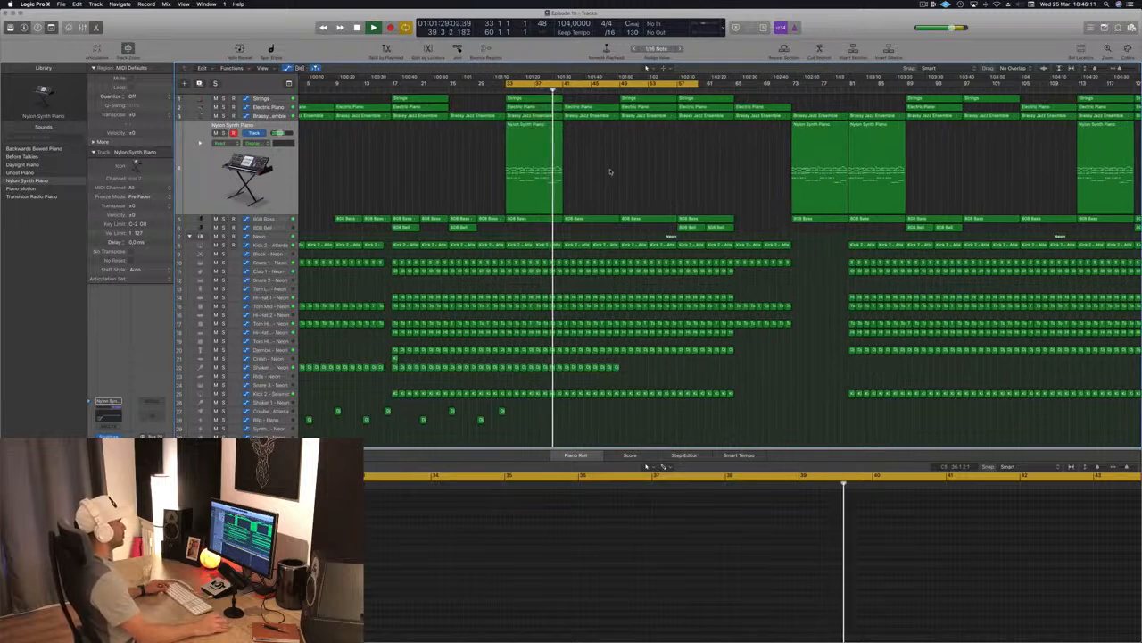
{"action": "key", "text": "super+Left"}
{"action": "left_click", "coordinate": [549, 130]}
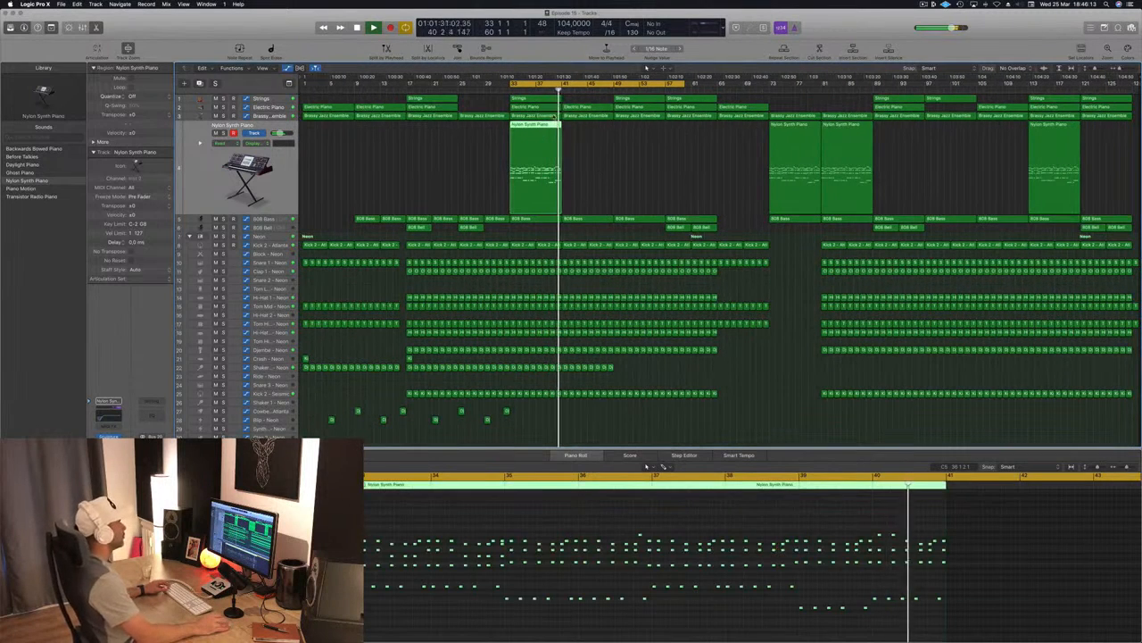
{"action": "left_click_drag", "start_coordinate": [552, 129], "coordinate": [578, 128]}
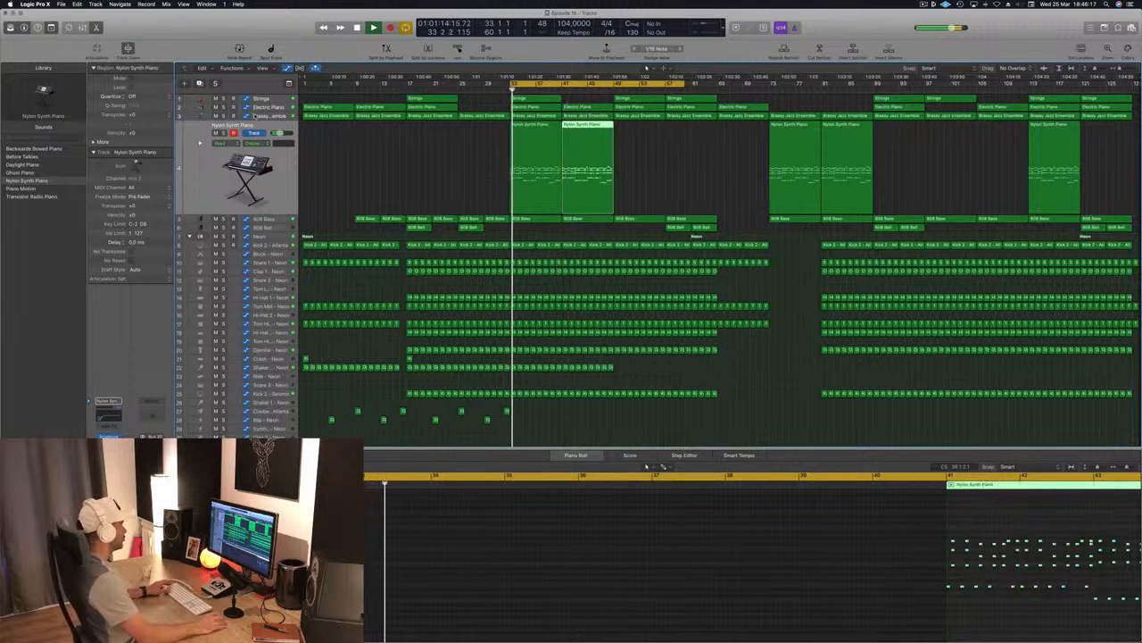
Lower the Brassy Jazz Ensemble frequency automation at bar 41 to about 178 Hz, leaving a ramp that rises to bar 65.
{"action": "left_click", "coordinate": [567, 116]}
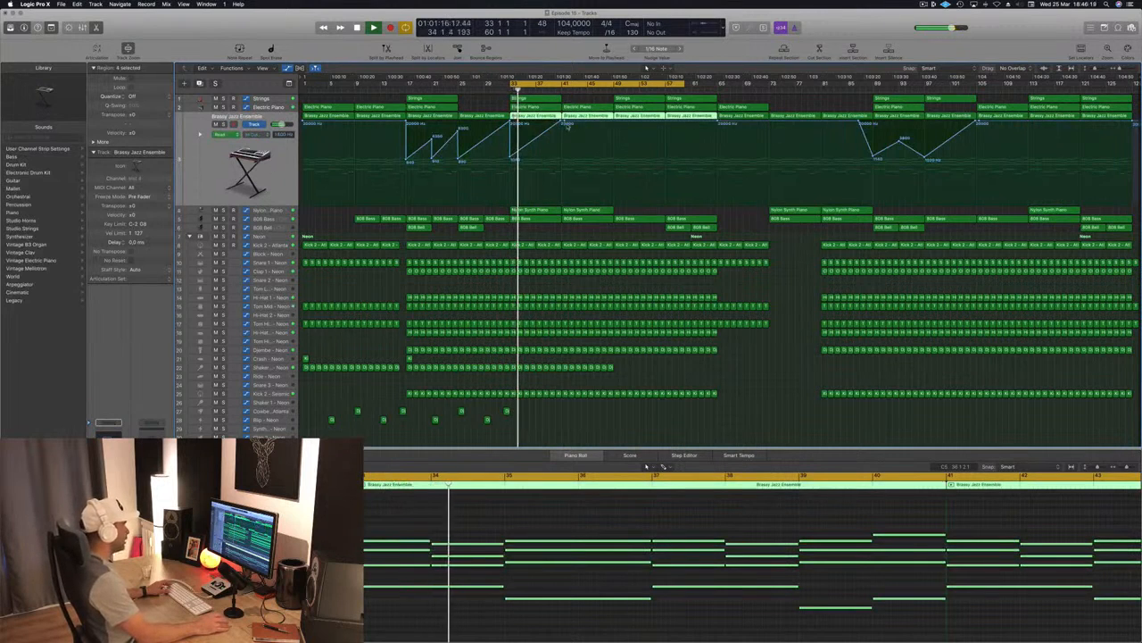
{"action": "left_click_drag", "start_coordinate": [566, 123], "coordinate": [566, 179]}
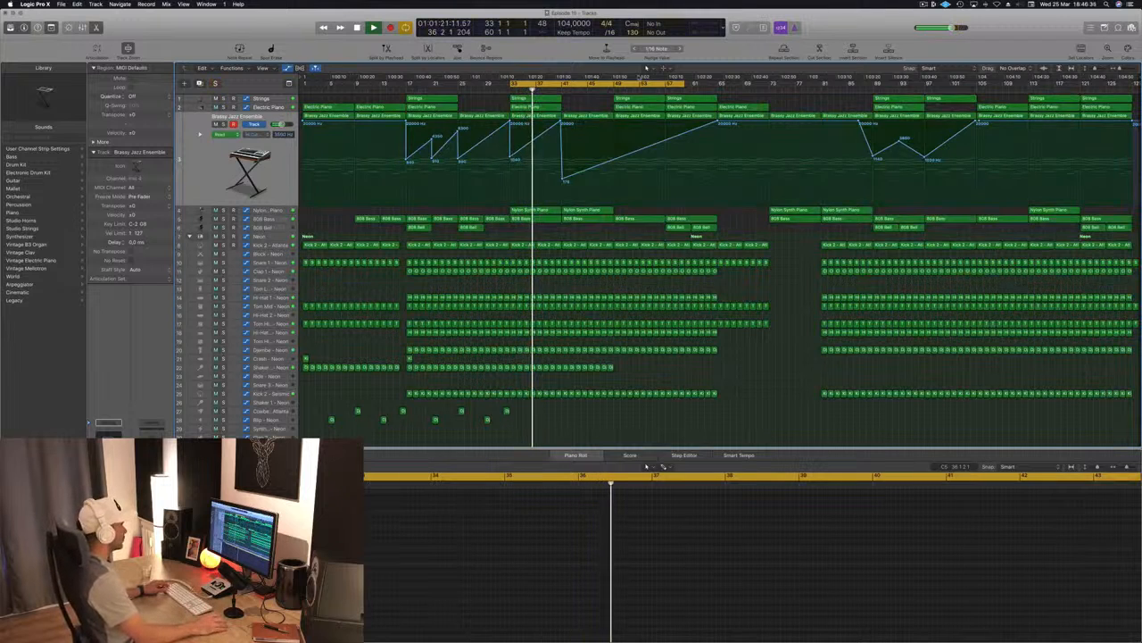
Duplicate the Strings region from bar 33 to bar 41 and save the project.
{"action": "left_click", "coordinate": [543, 99]}
{"action": "left_click_drag", "start_coordinate": [543, 100], "coordinate": [595, 101]}
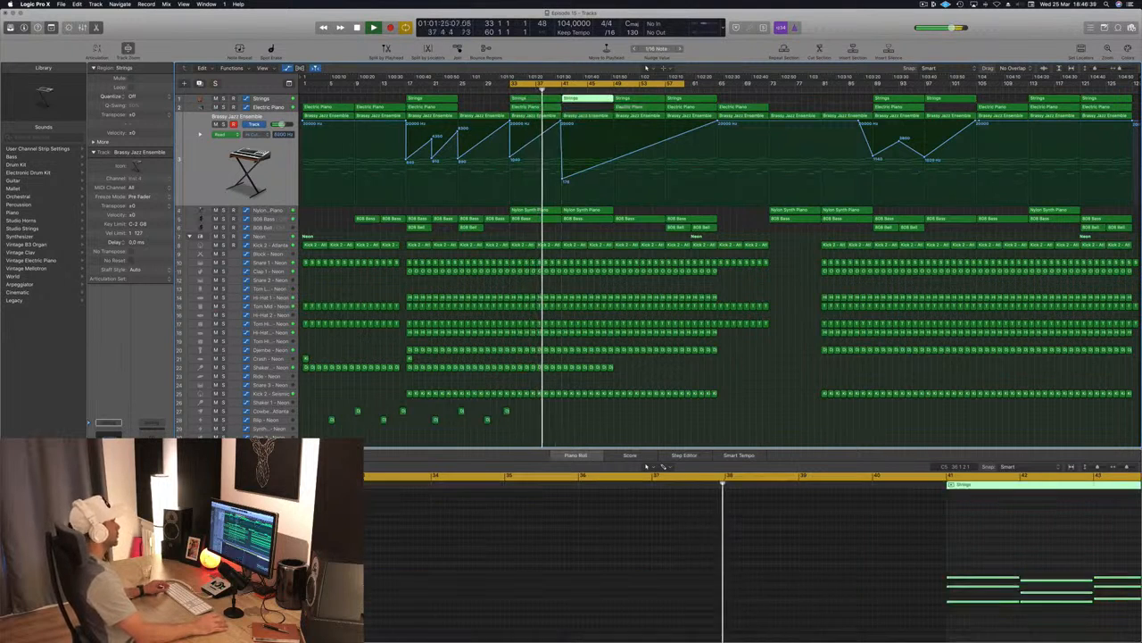
{"action": "left_click", "coordinate": [489, 101]}
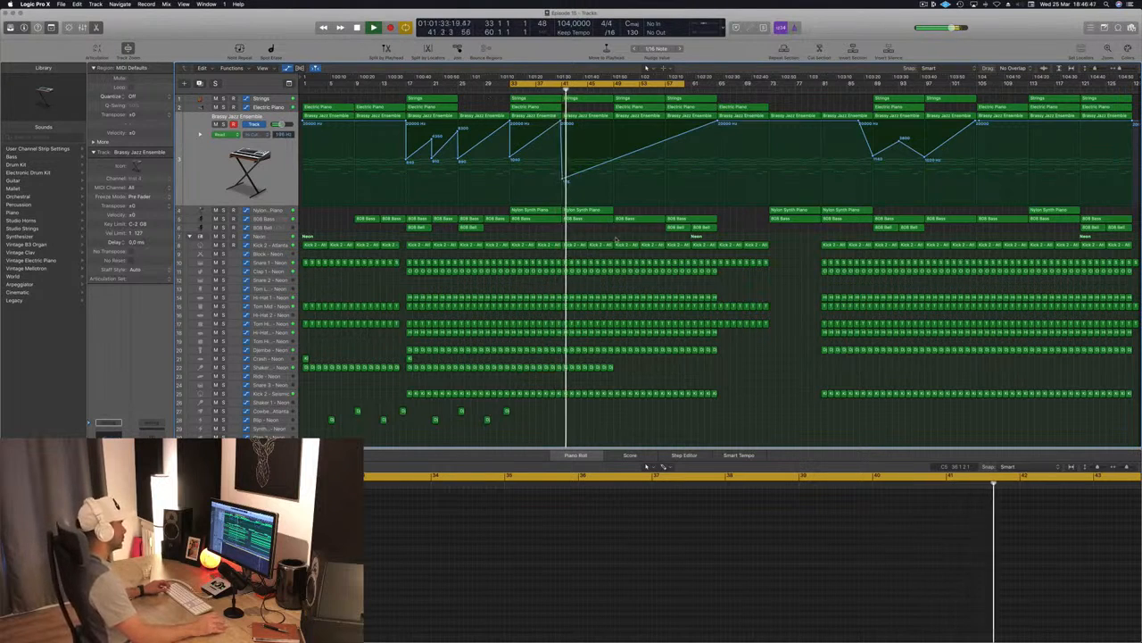
{"action": "key", "text": "super+s"}
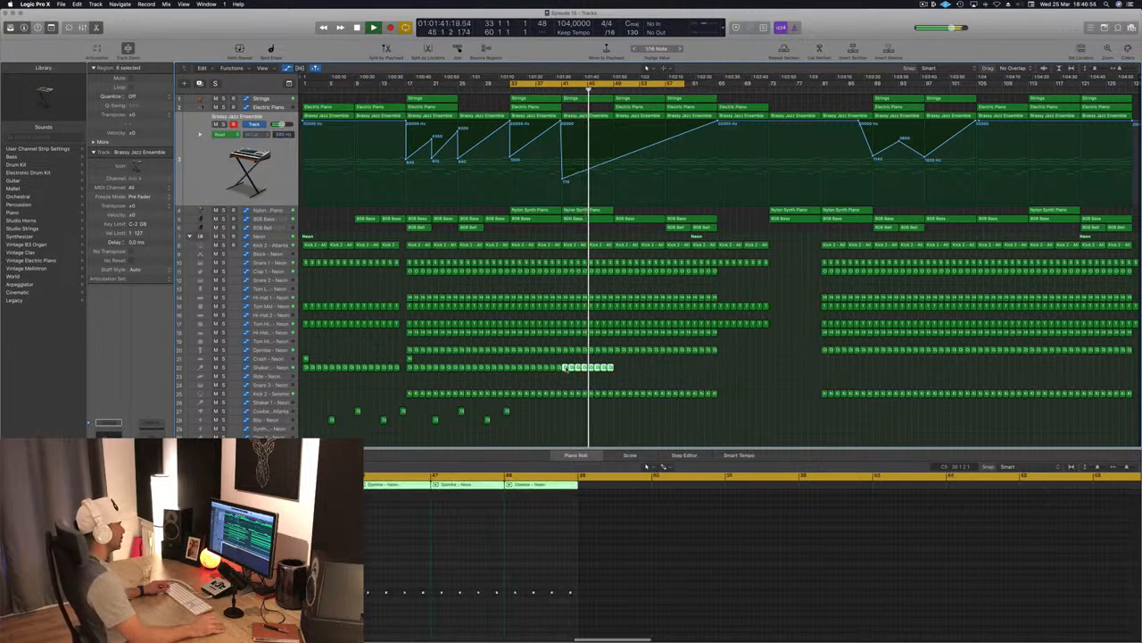
Duplicate the shaker and Nylon Synth Piano regions from bar 41 to bar 49, adding a frequency automation point of about 810 Hz at bar 49.
{"action": "left_click_drag", "start_coordinate": [568, 367], "coordinate": [621, 374]}
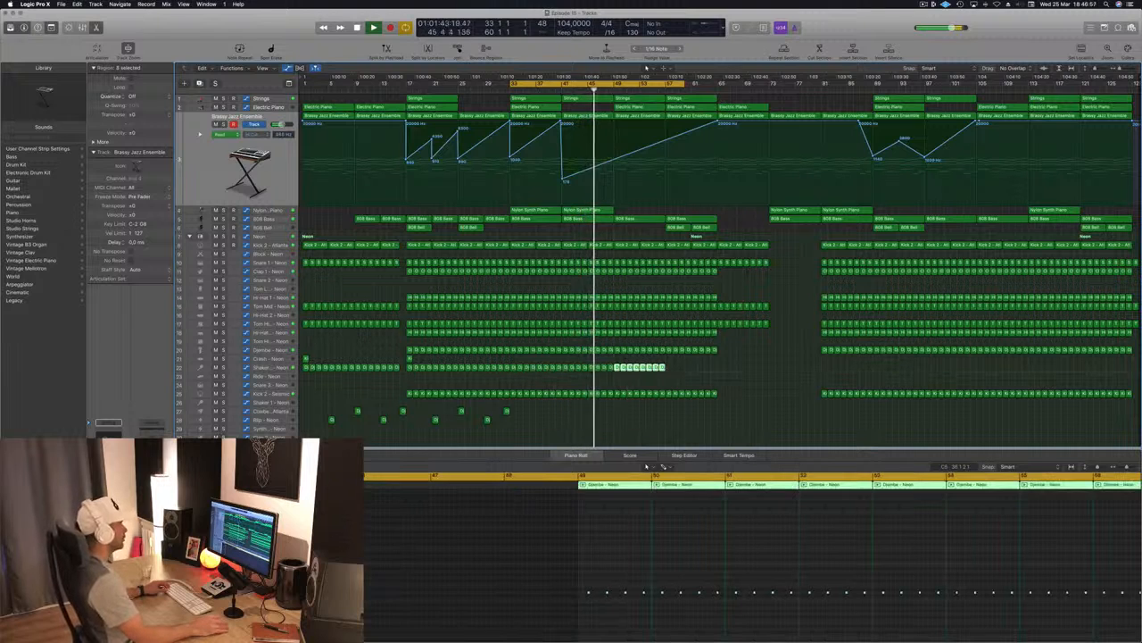
{"action": "left_click", "coordinate": [613, 163]}
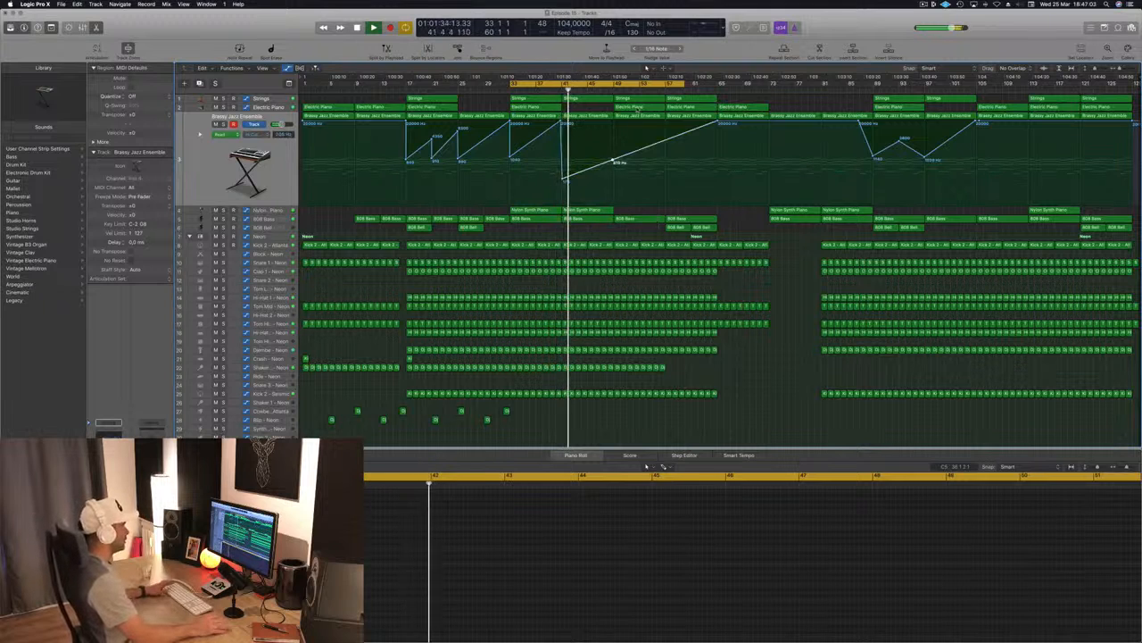
{"action": "left_click", "coordinate": [602, 205]}
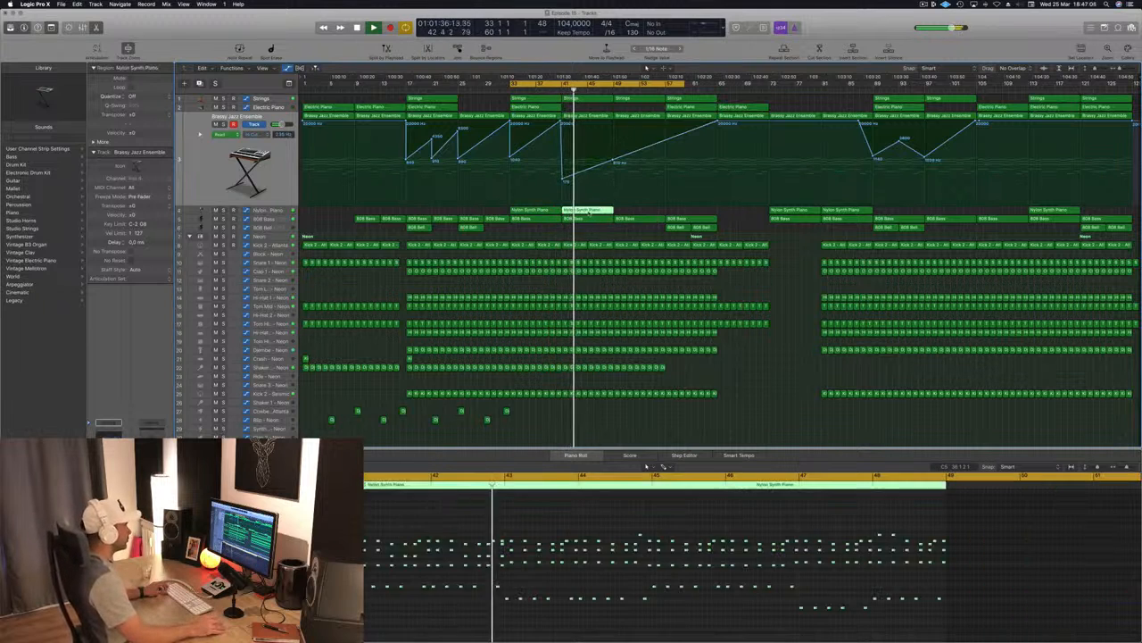
{"action": "left_click_drag", "start_coordinate": [601, 205], "coordinate": [645, 202]}
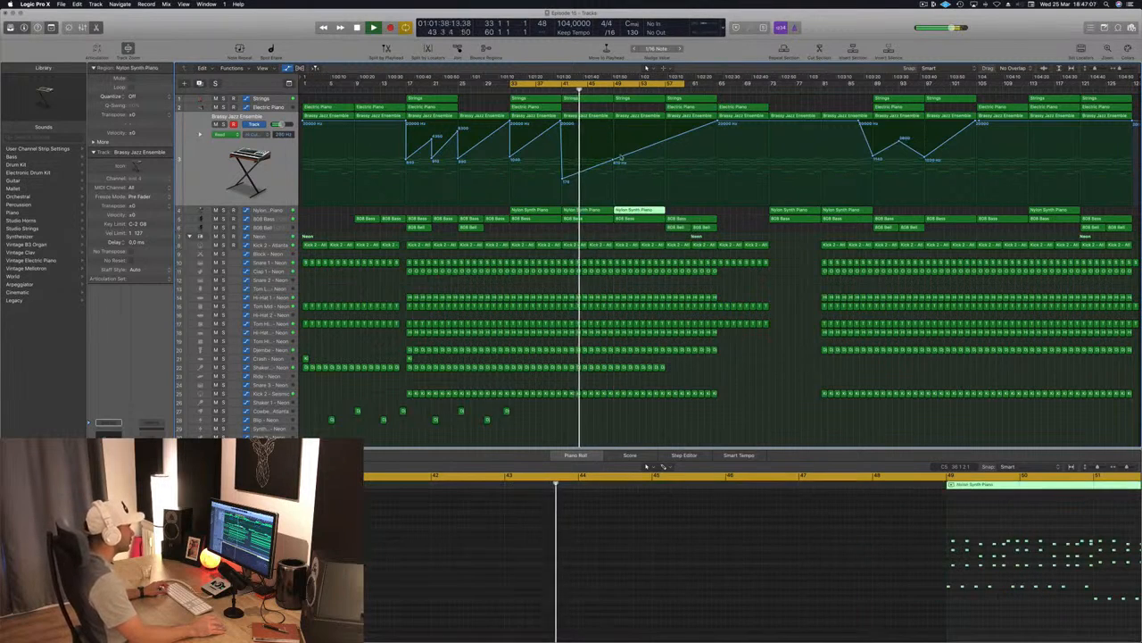
Try dropping the Brassy Jazz Ensemble frequency automation at bar 49 to about 300 Hz.
{"action": "left_click", "coordinate": [615, 160]}
{"action": "left_click_drag", "start_coordinate": [616, 161], "coordinate": [616, 171]}
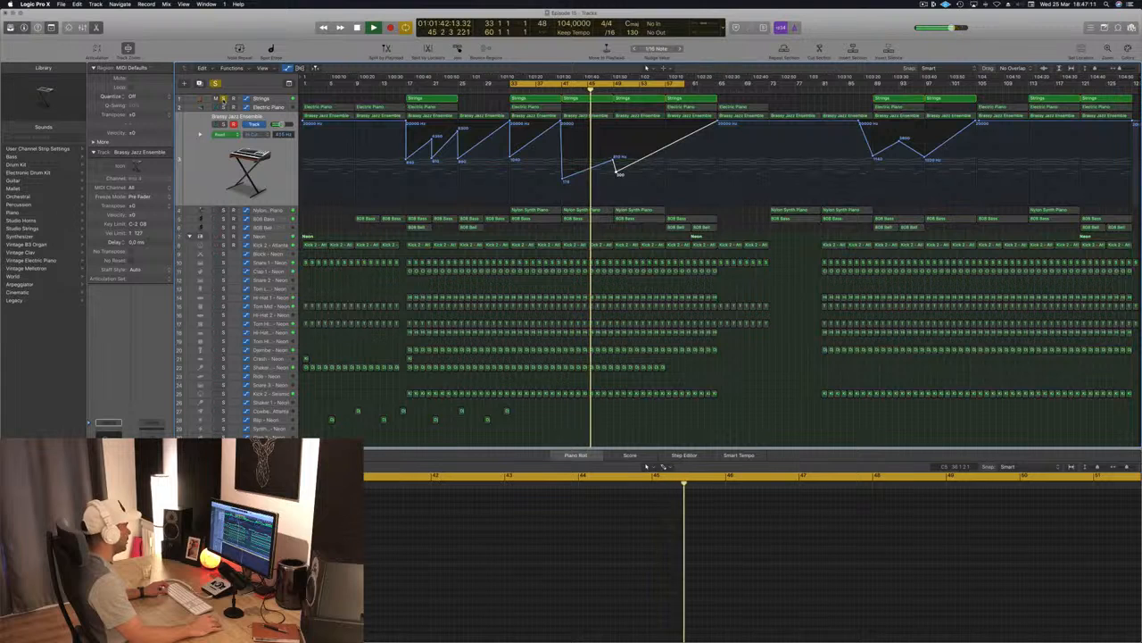
{"action": "key", "text": "super+a"}
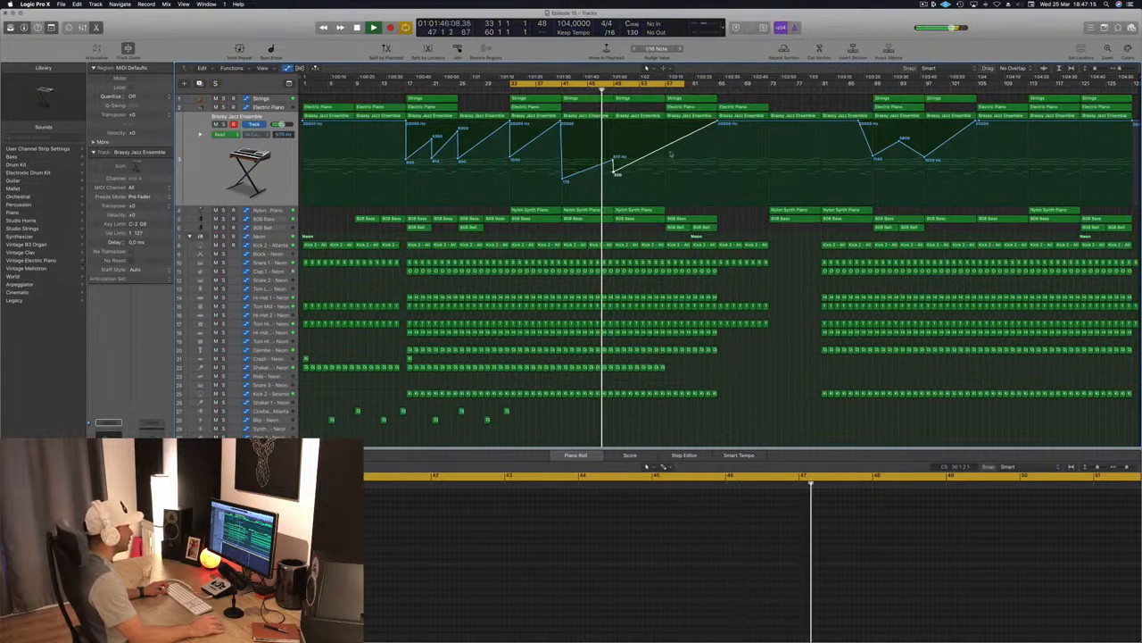
Bend the Brassy Jazz Ensemble frequency ramp with a point of about 840 Hz at bar 57.
{"action": "left_click_drag", "start_coordinate": [665, 149], "coordinate": [667, 161]}
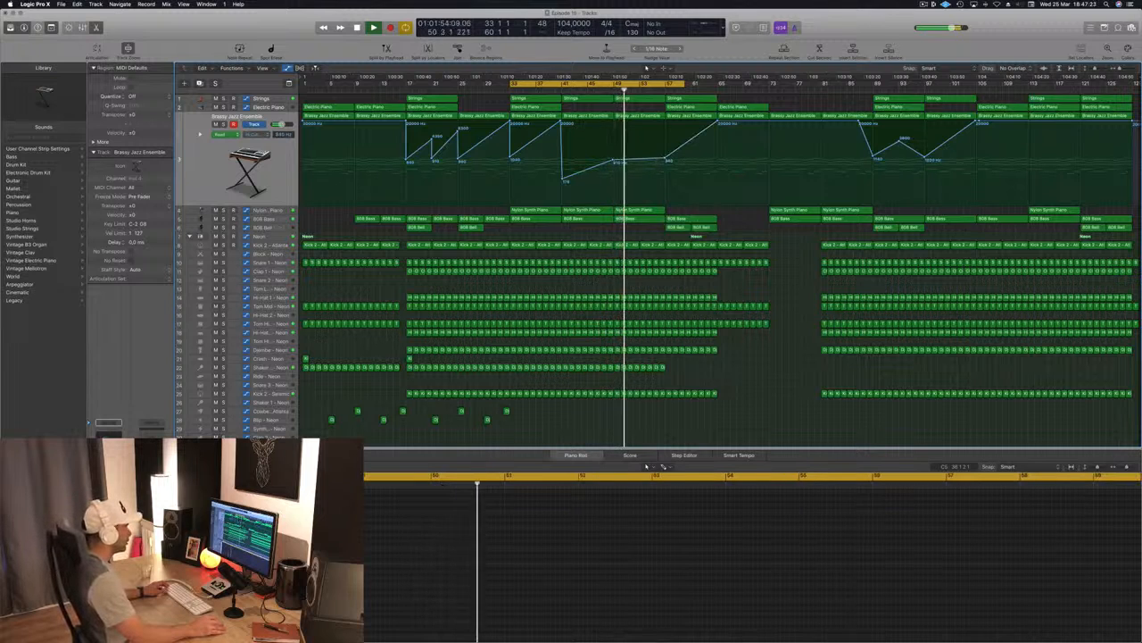
{"action": "left_click_drag", "start_coordinate": [665, 160], "coordinate": [663, 159]}
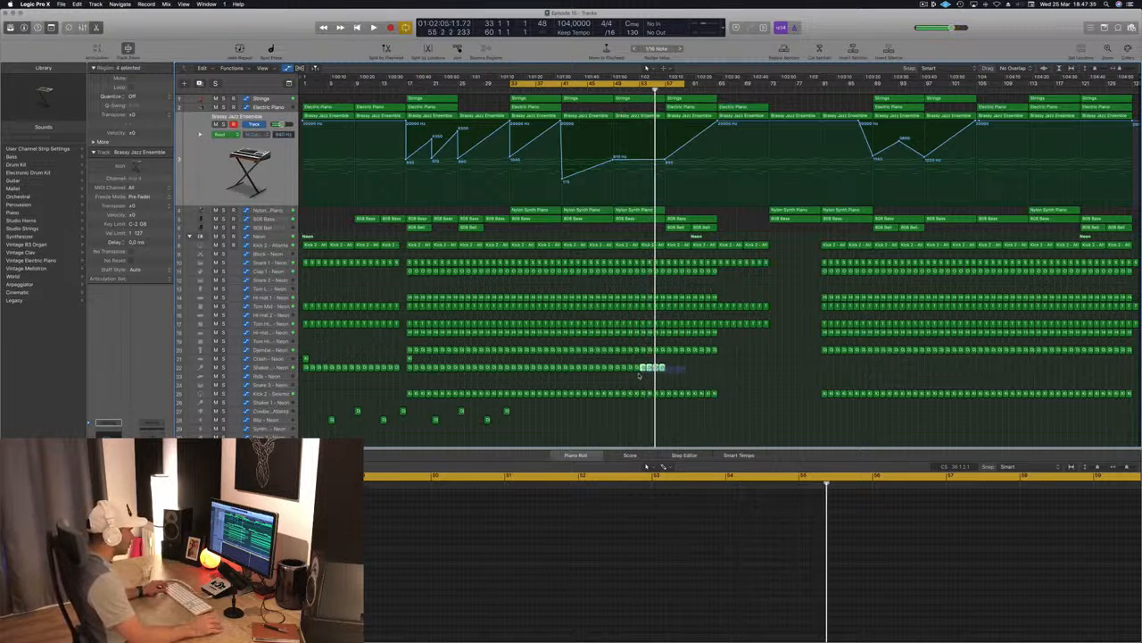
Duplicate the shaker regions so the pattern continues from bar 57 to bar 65.
{"action": "left_click_drag", "start_coordinate": [660, 368], "coordinate": [699, 368]}
{"action": "left_click", "coordinate": [742, 373]}
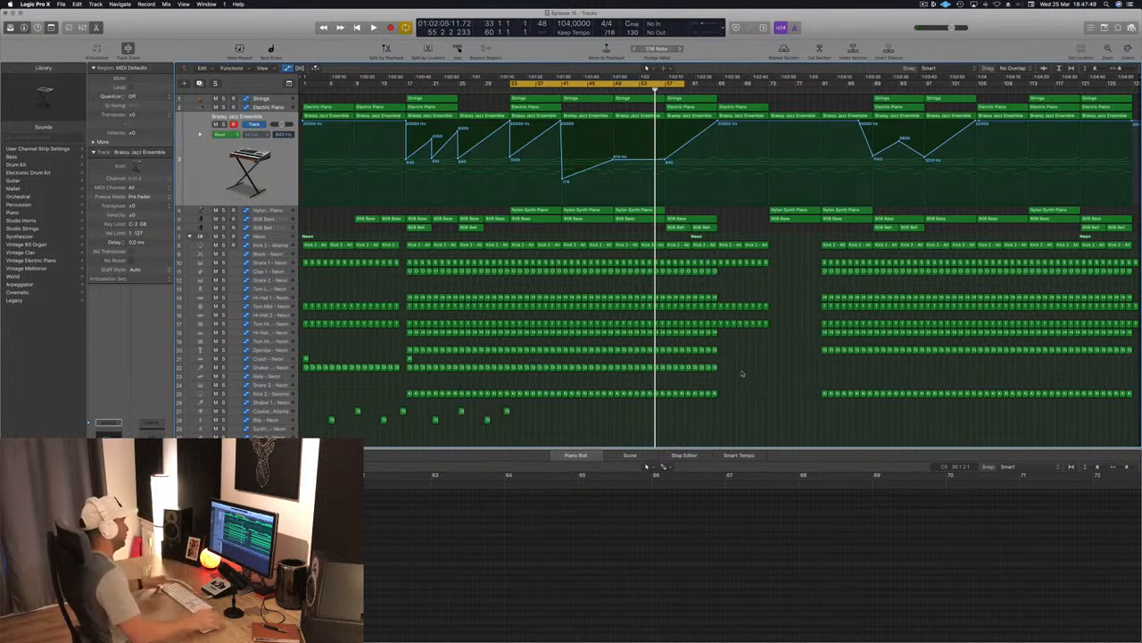
Play back the section and extend the end of the cycle range to bar 65.
{"action": "key", "text": "space"}
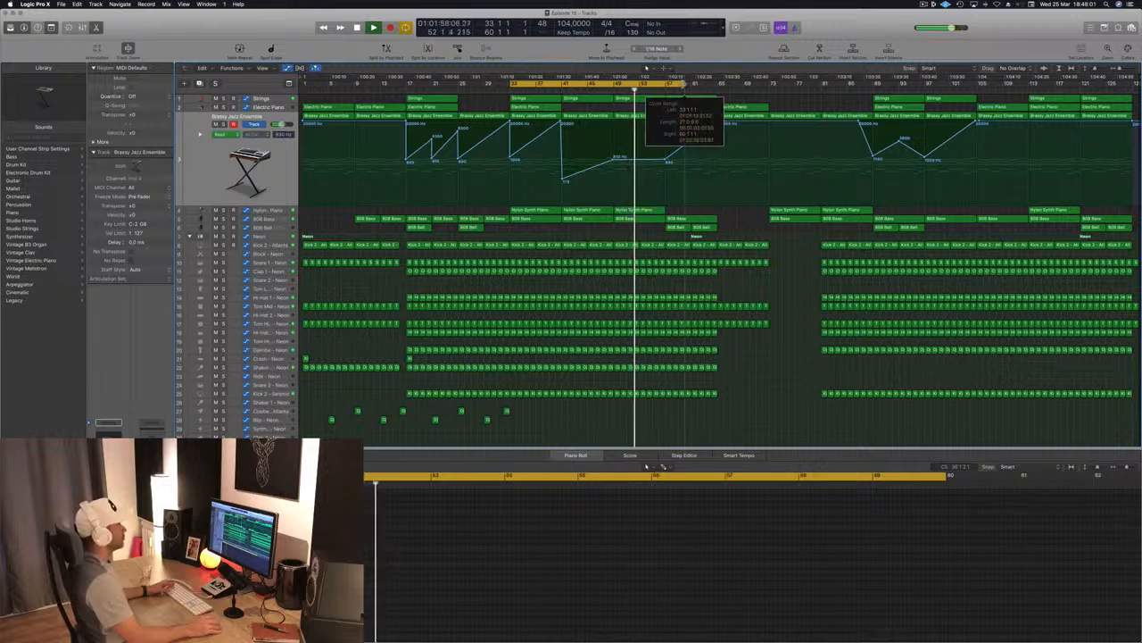
{"action": "left_click_drag", "start_coordinate": [685, 84], "coordinate": [672, 84]}
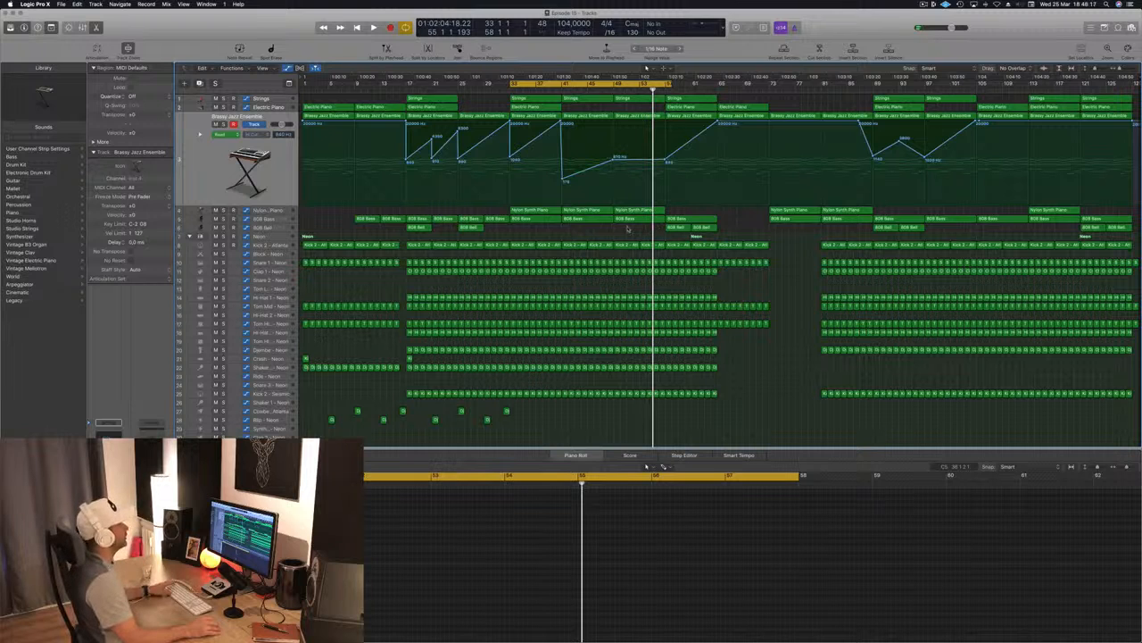
{"action": "key", "text": "space"}
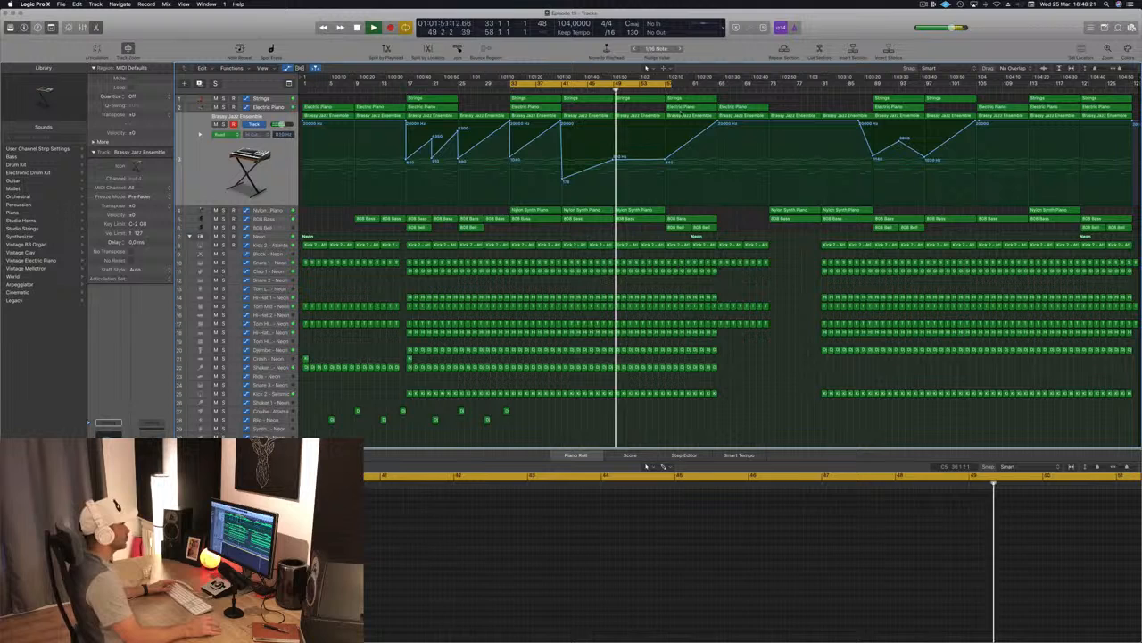
{"action": "left_click", "coordinate": [683, 116]}
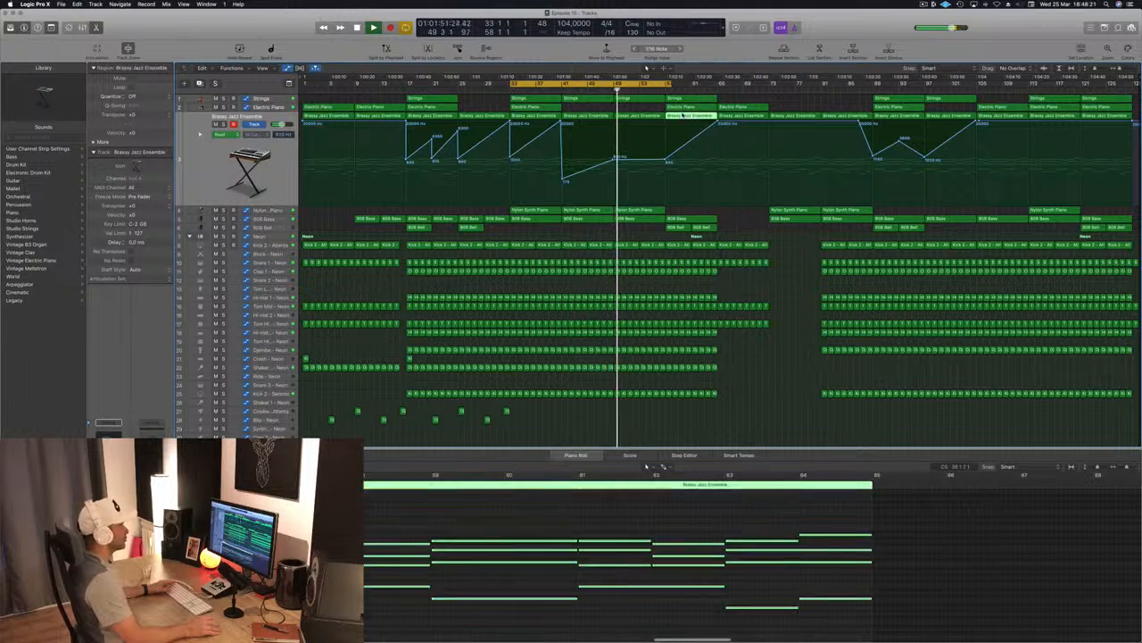
{"action": "left_click_drag", "start_coordinate": [671, 85], "coordinate": [719, 94]}
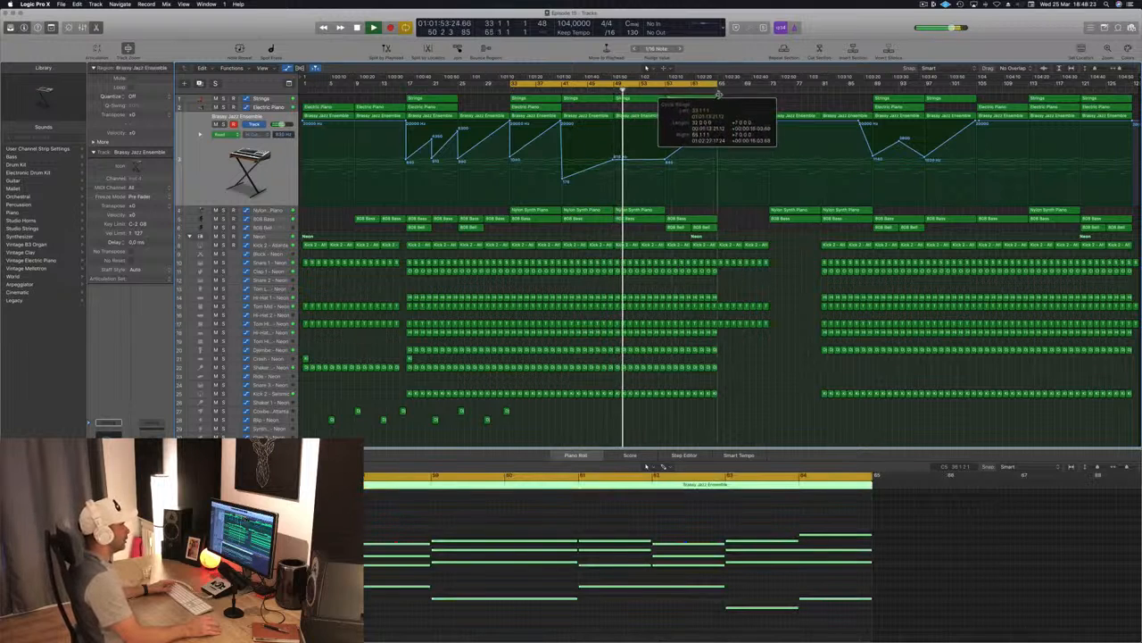
Delete the Electric Piano region that starts at bar 57.
{"action": "left_click", "coordinate": [734, 216]}
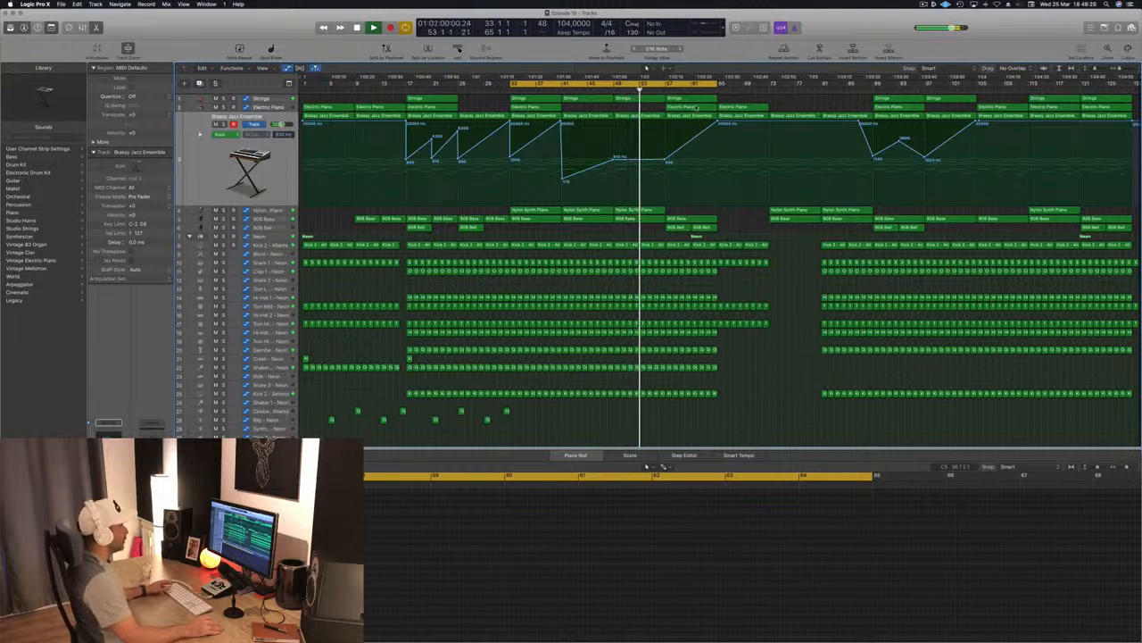
{"action": "left_click", "coordinate": [696, 107]}
{"action": "key", "text": "Delete"}
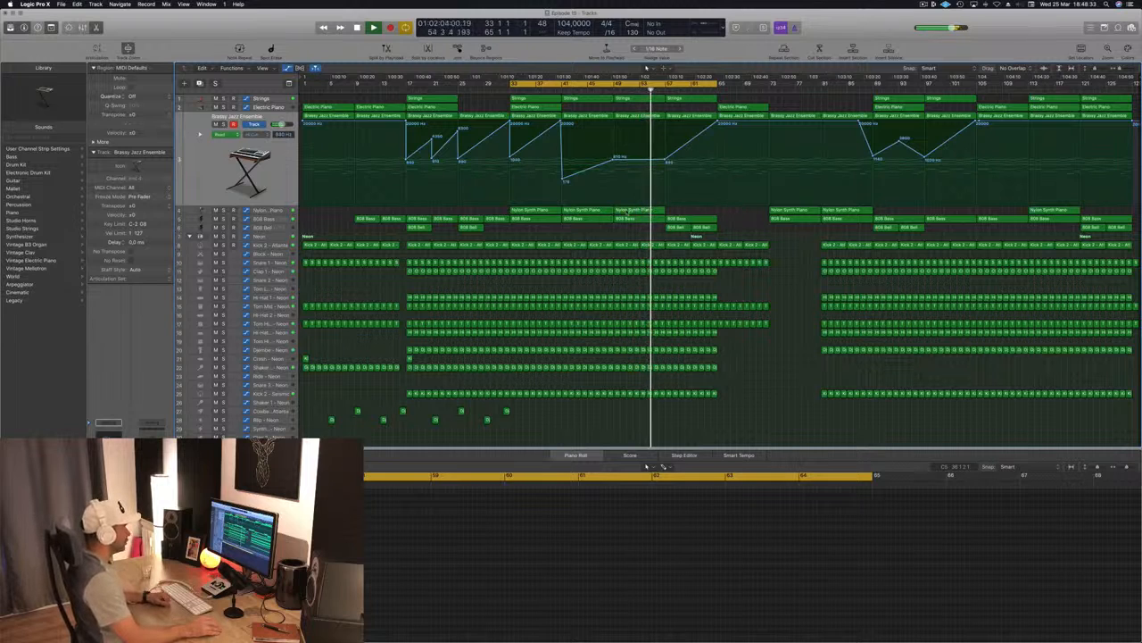
{"action": "left_click", "coordinate": [630, 210]}
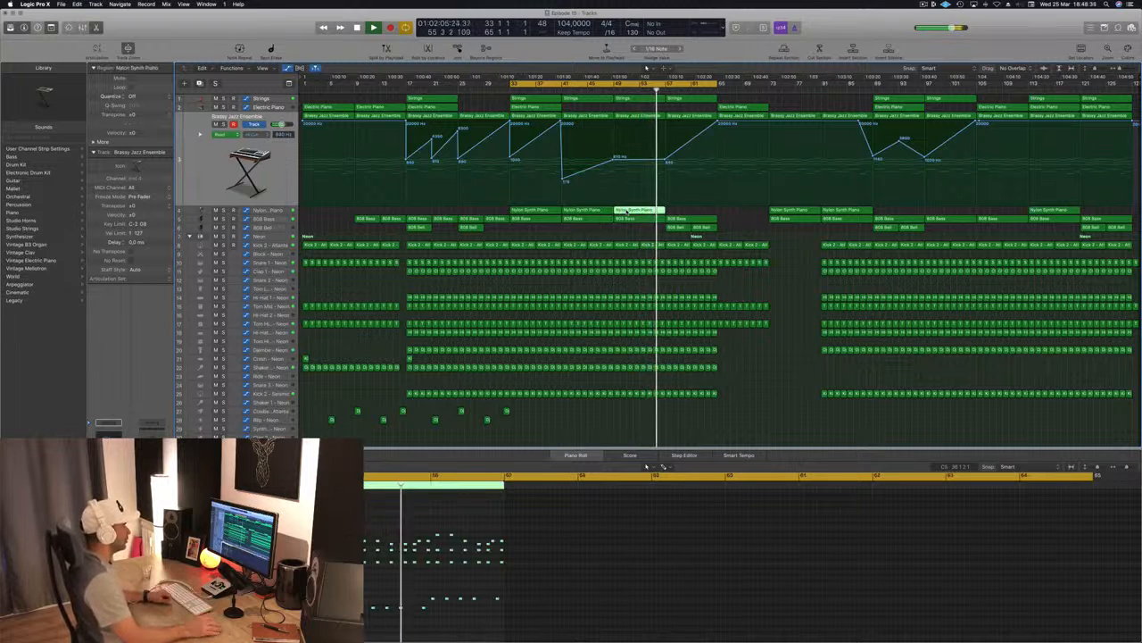
{"action": "left_click", "coordinate": [408, 358], "text": "alt"}
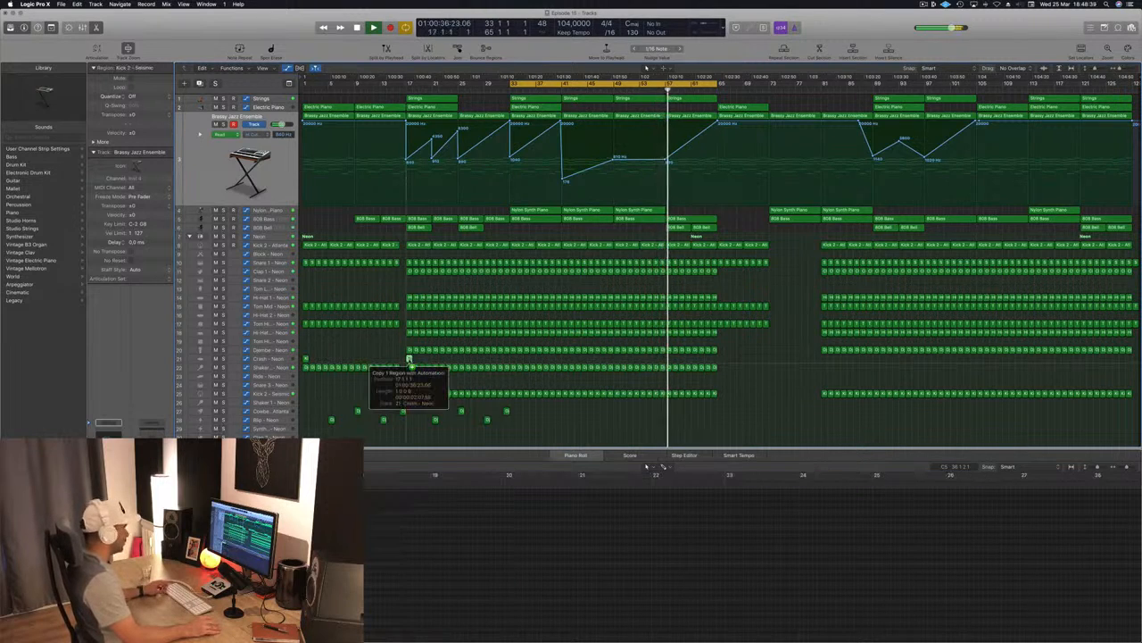
{"action": "left_click_drag", "start_coordinate": [410, 361], "coordinate": [410, 360]}
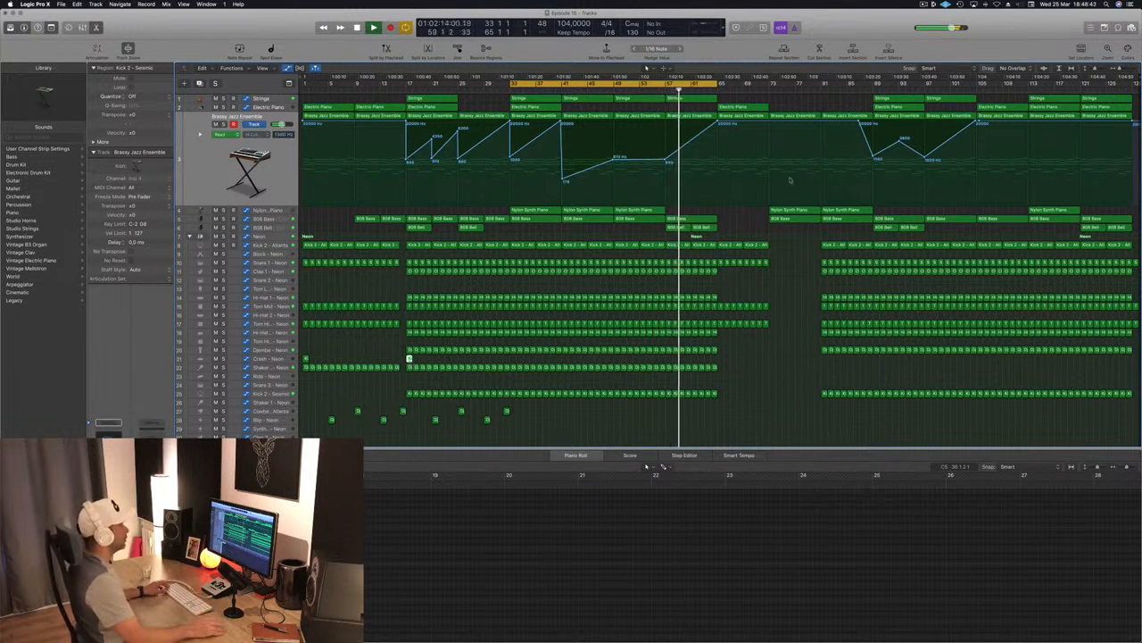
{"action": "left_click", "coordinate": [746, 222]}
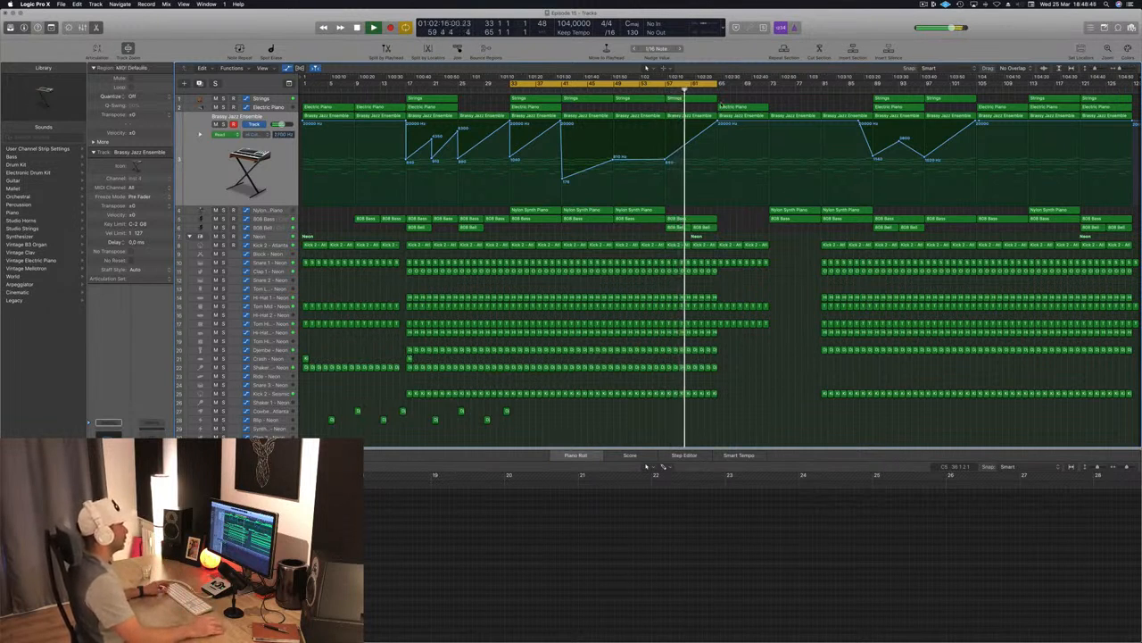
Add a Brassy Jazz Ensemble frequency point of about 4260 Hz near bar 61, restart playback, and save the project.
{"action": "left_click", "coordinate": [691, 141]}
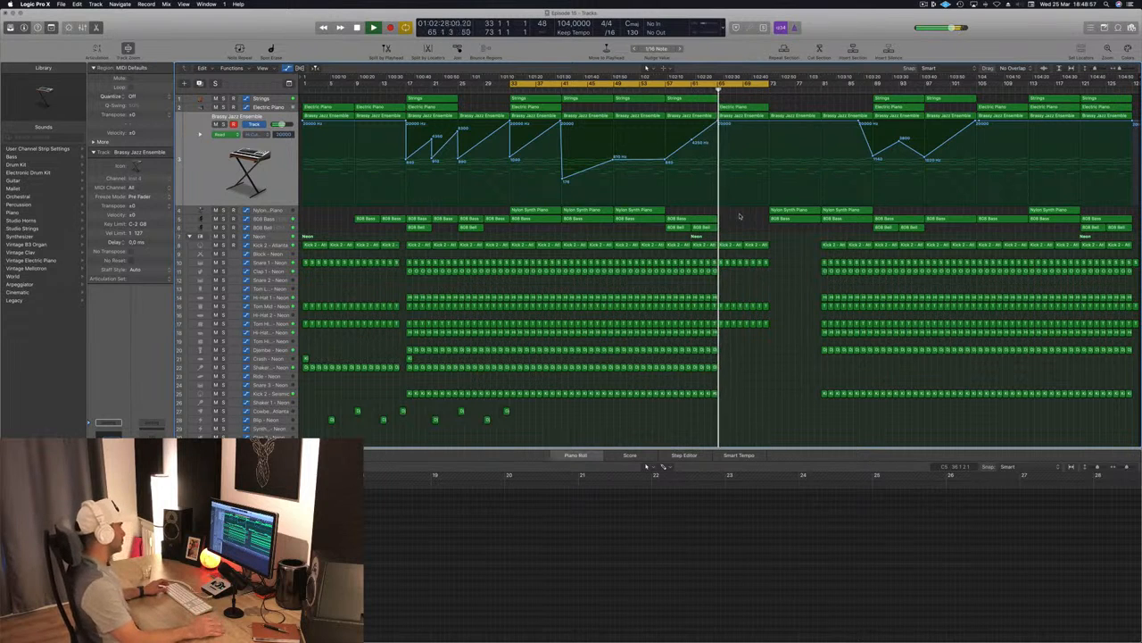
{"action": "left_click", "coordinate": [750, 106]}
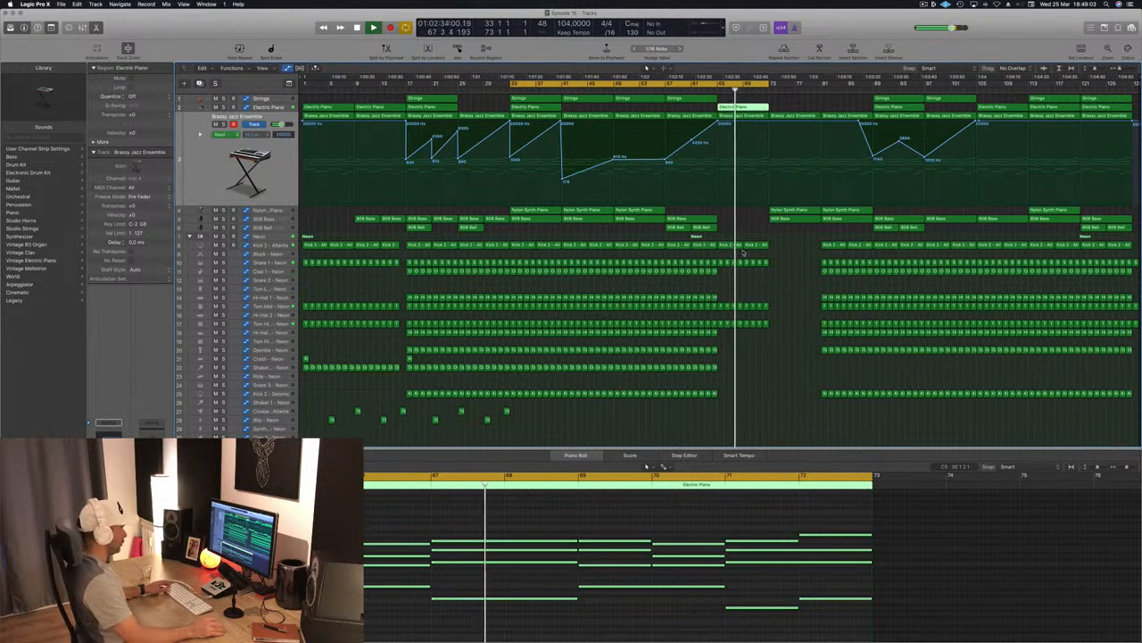
{"action": "key", "text": "space"}
{"action": "key", "text": "space"}
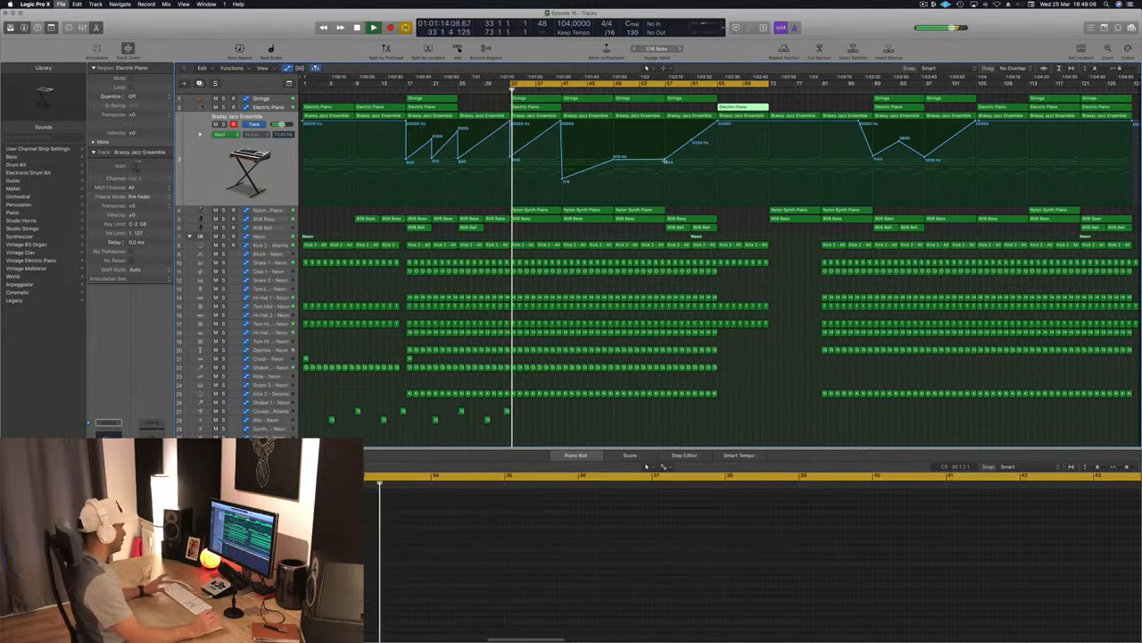
{"action": "key", "text": "super+s"}
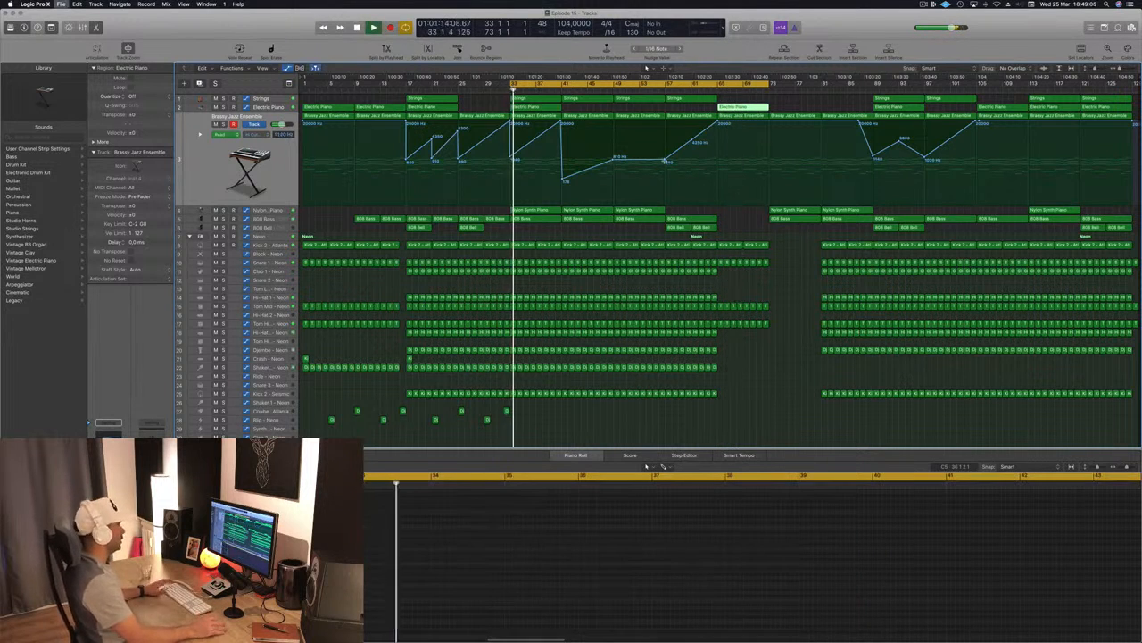
Play from about bar 56 and try dropping the Brassy Jazz Ensemble frequency automation at bar 65 to below 100 Hz.
{"action": "left_click", "coordinate": [659, 89]}
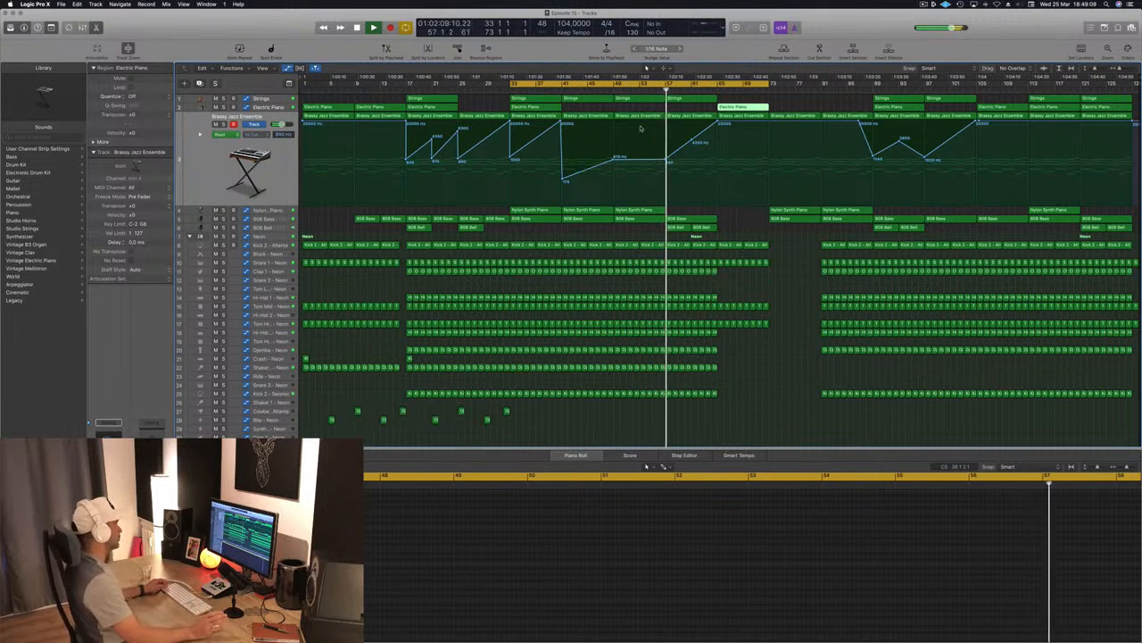
{"action": "left_click", "coordinate": [745, 229]}
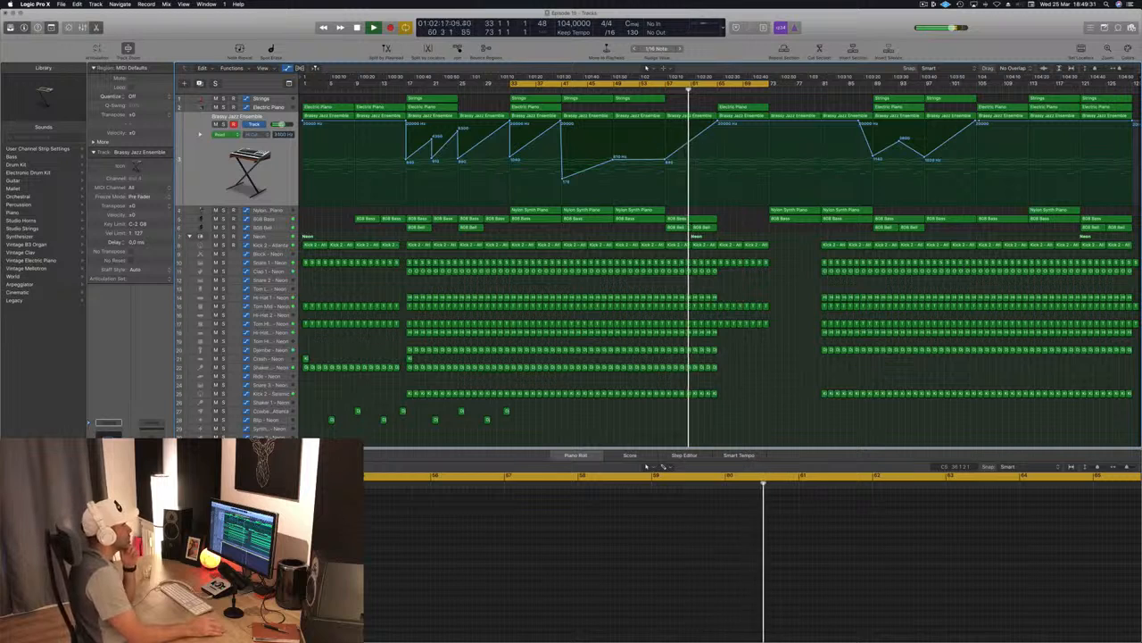
{"action": "mouse_move", "coordinate": [695, 209]}
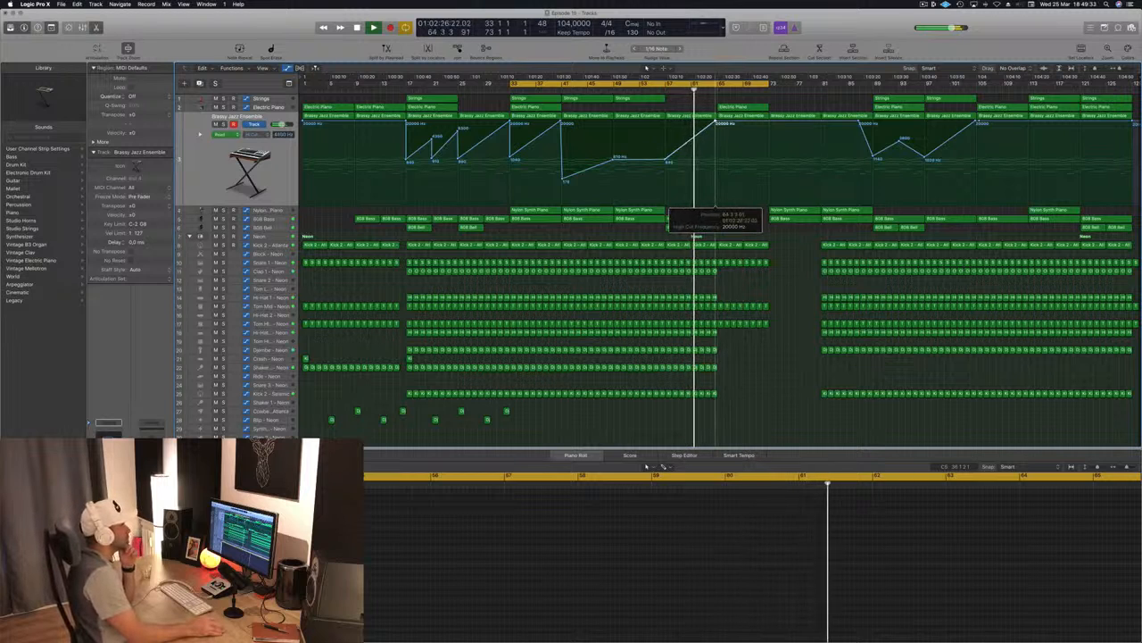
{"action": "left_click_drag", "start_coordinate": [717, 122], "coordinate": [718, 188]}
{"action": "mouse_move", "coordinate": [714, 122]}
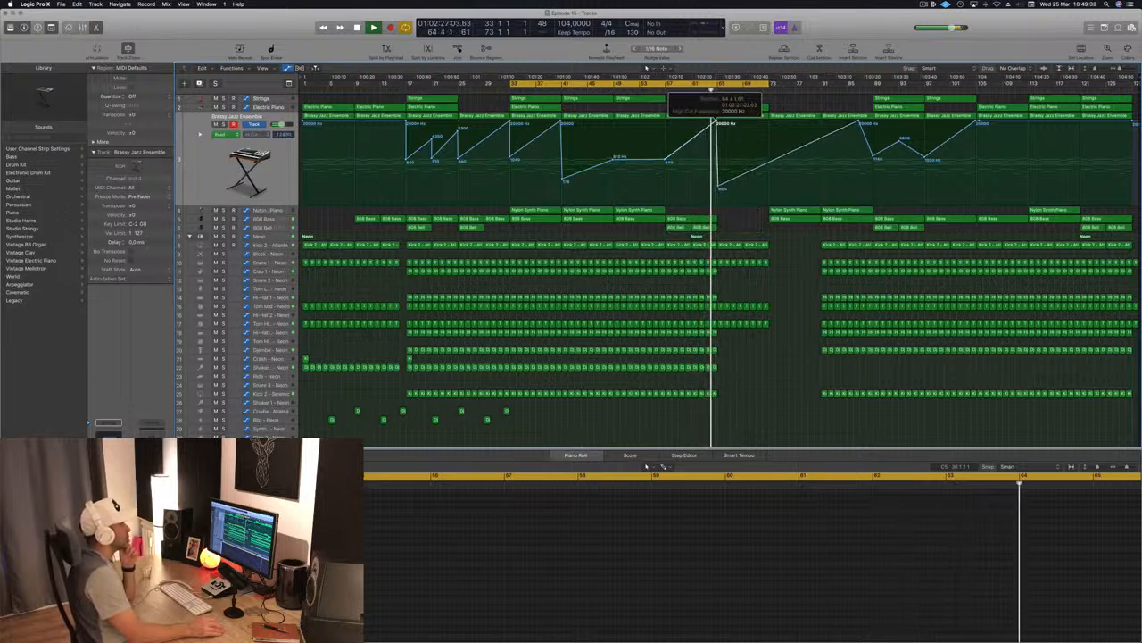
{"action": "mouse_move", "coordinate": [722, 189]}
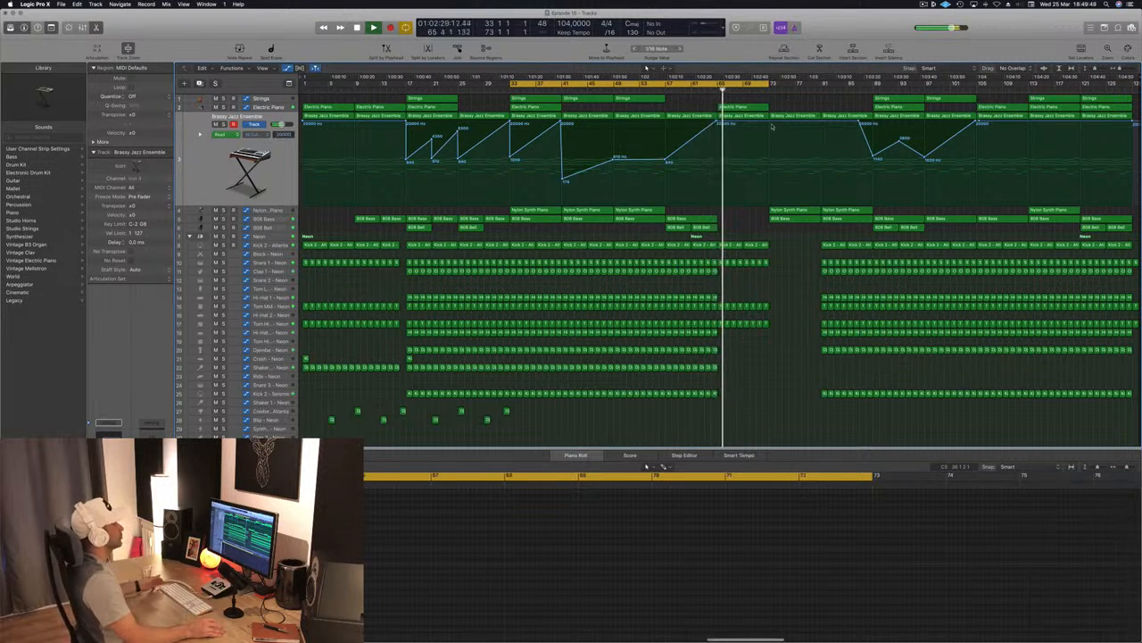
Pull the Brassy Jazz Ensemble frequency automation down to about 400 Hz at bar 73 and extend the cycle range to bar 89.
{"action": "left_click_drag", "start_coordinate": [770, 122], "coordinate": [770, 168]}
{"action": "left_click_drag", "start_coordinate": [767, 84], "coordinate": [877, 94]}
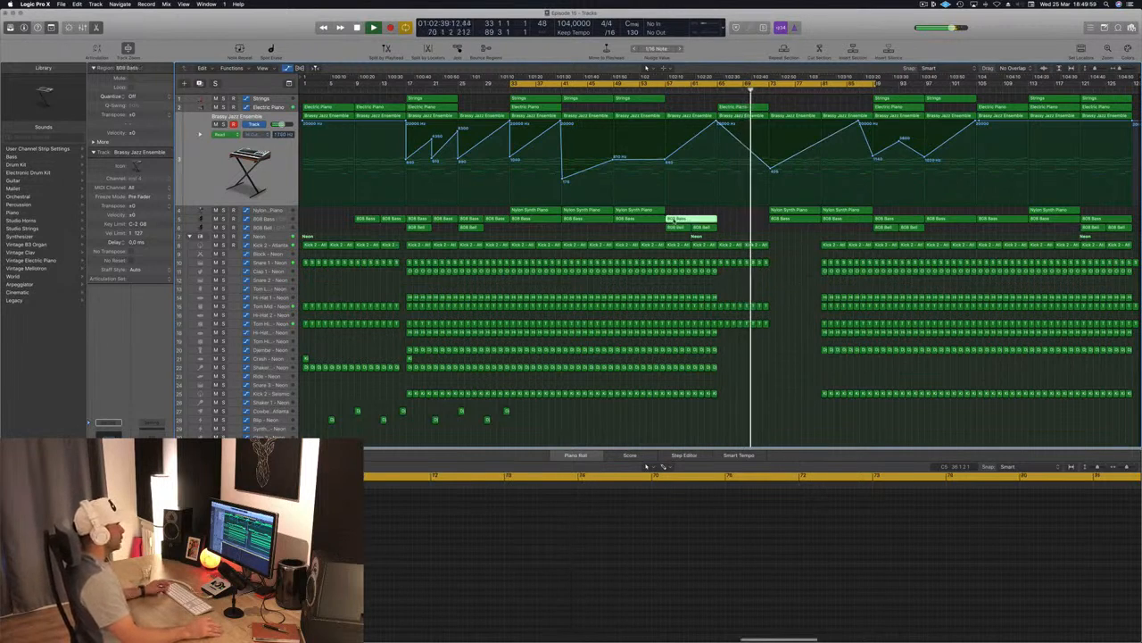
Duplicate the 808 Bass region from bar 57 to bar 65 and select the copy.
{"action": "left_click_drag", "start_coordinate": [681, 219], "coordinate": [730, 224]}
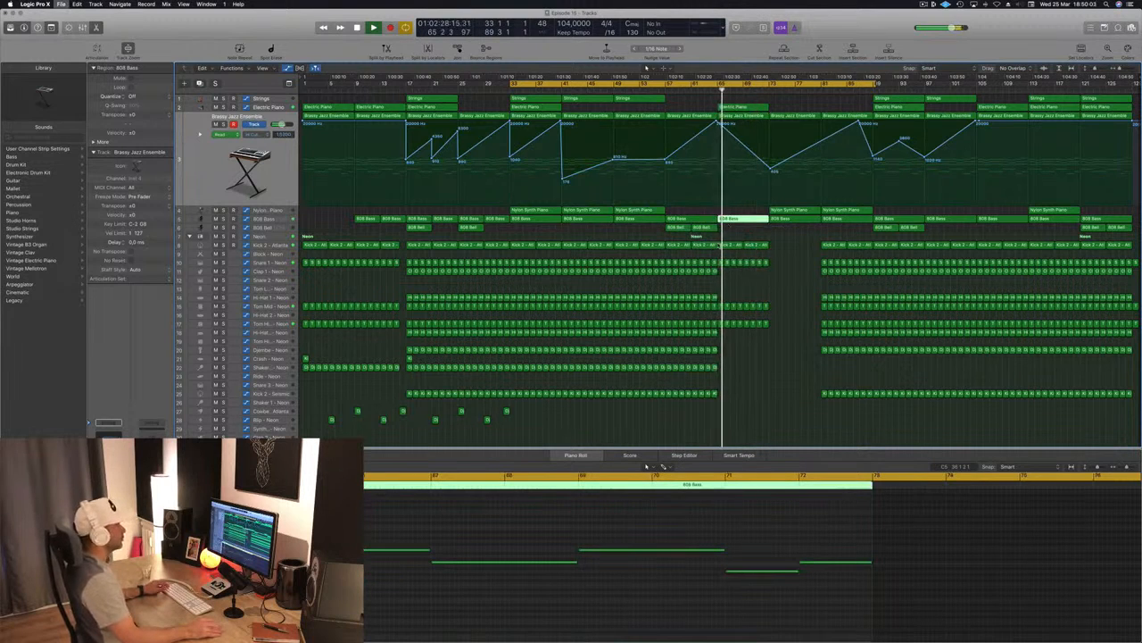
{"action": "left_click", "coordinate": [748, 228]}
{"action": "left_click", "coordinate": [747, 221]}
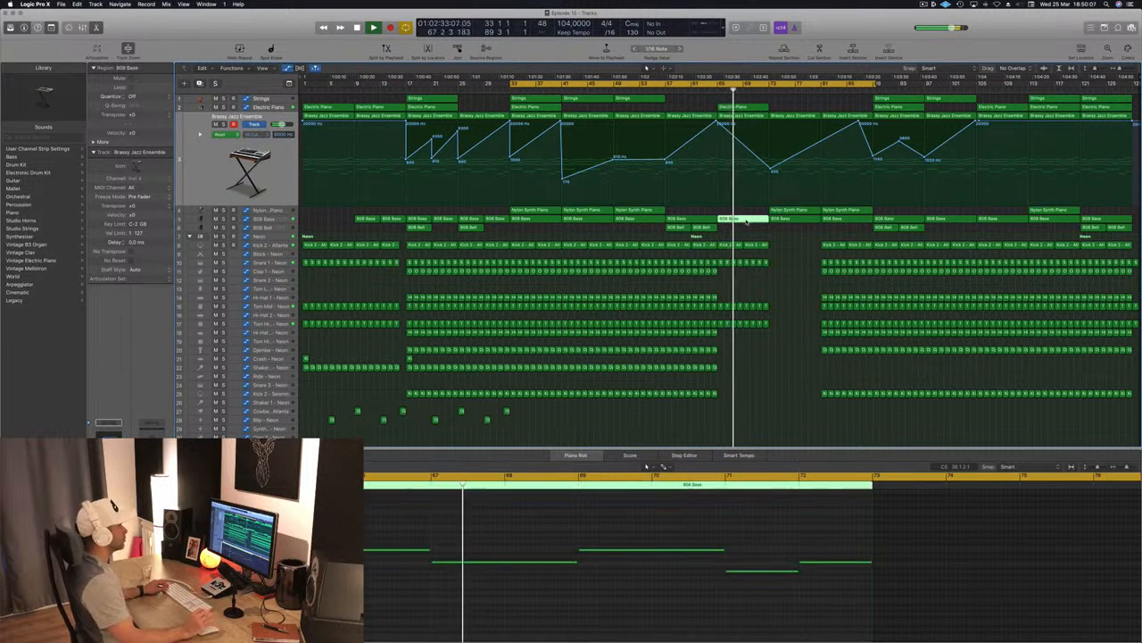
Delete the drum regions from bar 81 to bar 89 and the Electric Piano region at bar 65.
{"action": "left_click", "coordinate": [803, 266]}
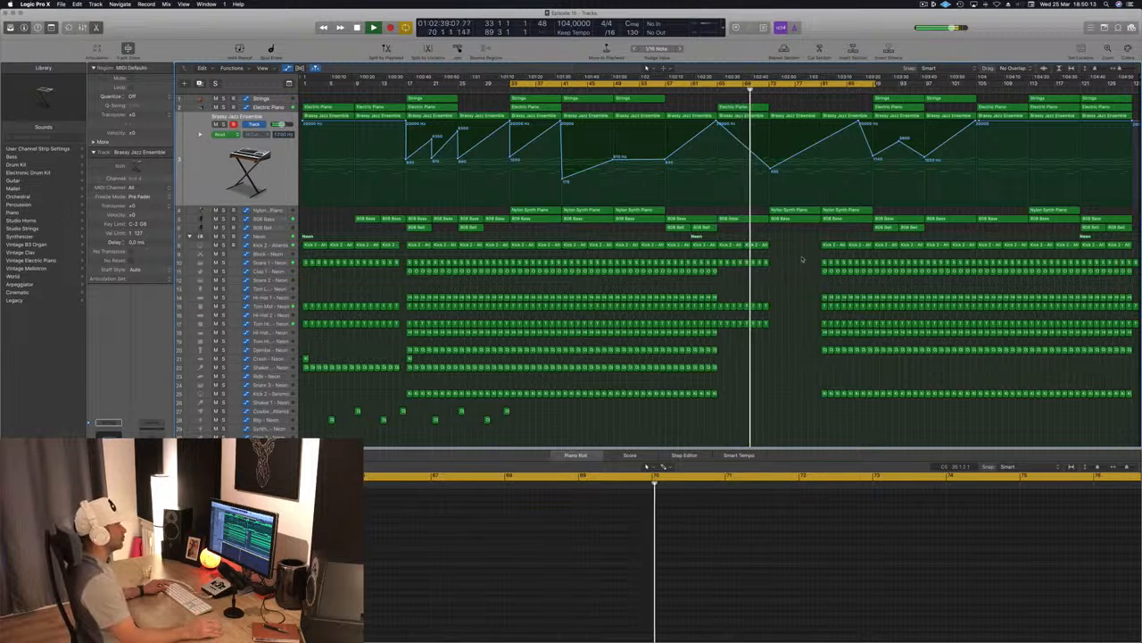
{"action": "left_click_drag", "start_coordinate": [810, 248], "coordinate": [872, 434]}
{"action": "key", "text": "Delete"}
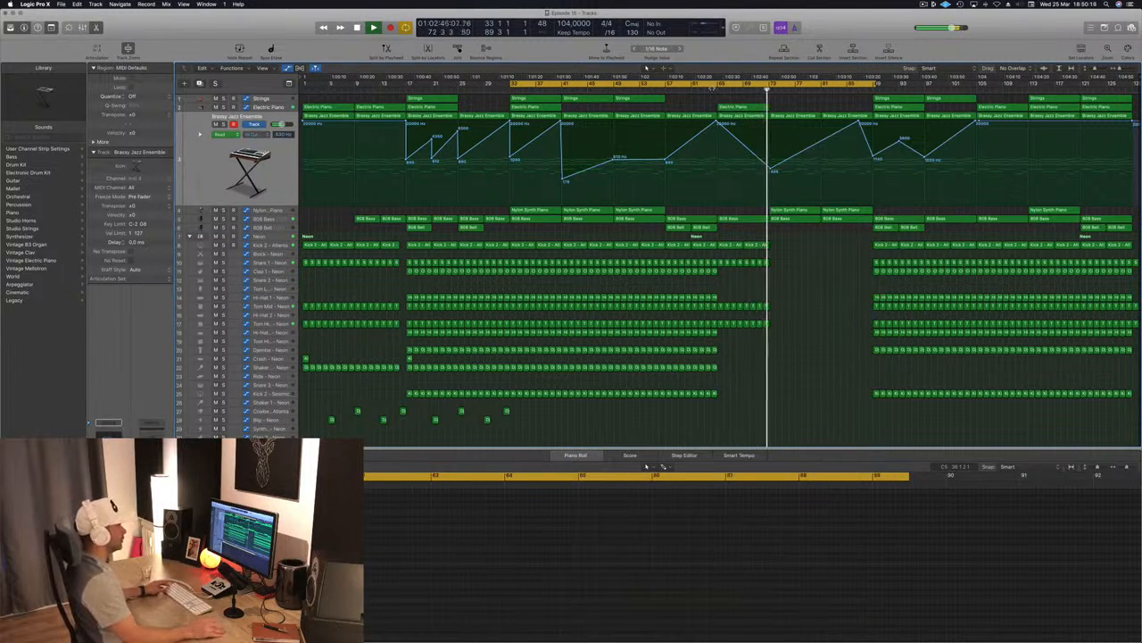
{"action": "left_click", "coordinate": [753, 106]}
{"action": "key", "text": "Delete"}
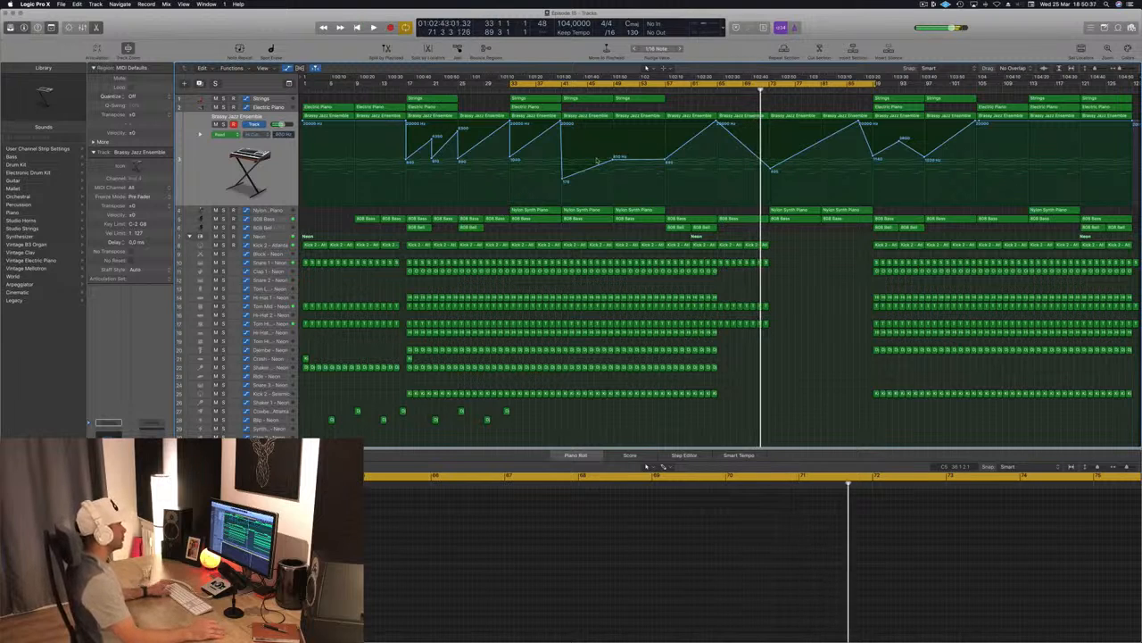
Copy the shaker region at bar 33 onto the Ride - Neon track and shift its notes onto the off-beats.
{"action": "key", "text": "space"}
{"action": "key", "text": "space"}
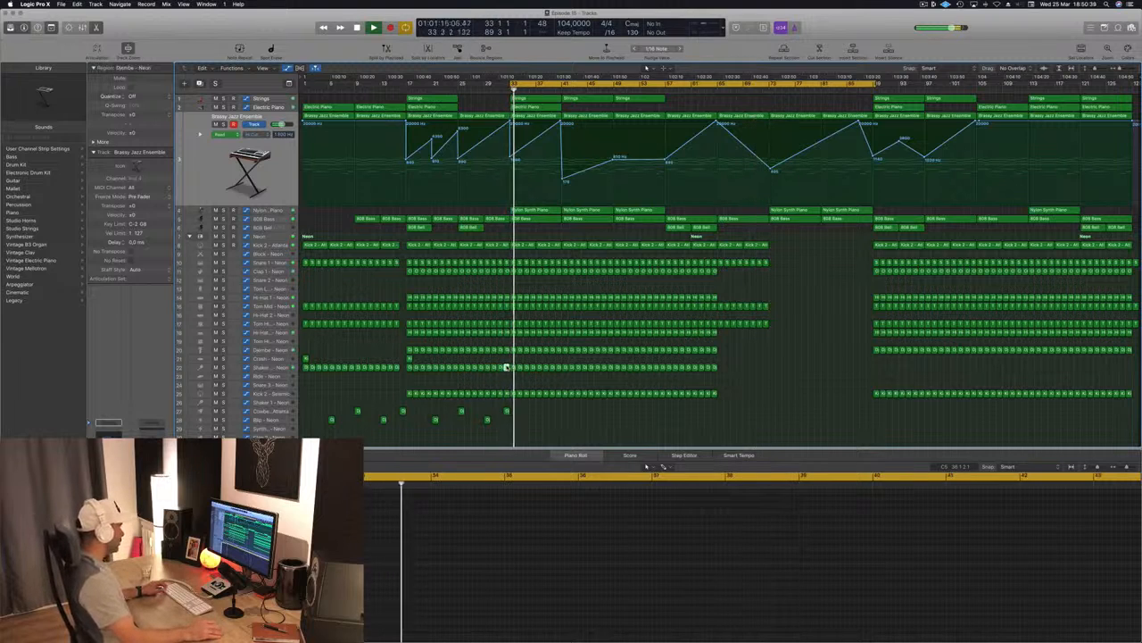
{"action": "left_click", "coordinate": [512, 367]}
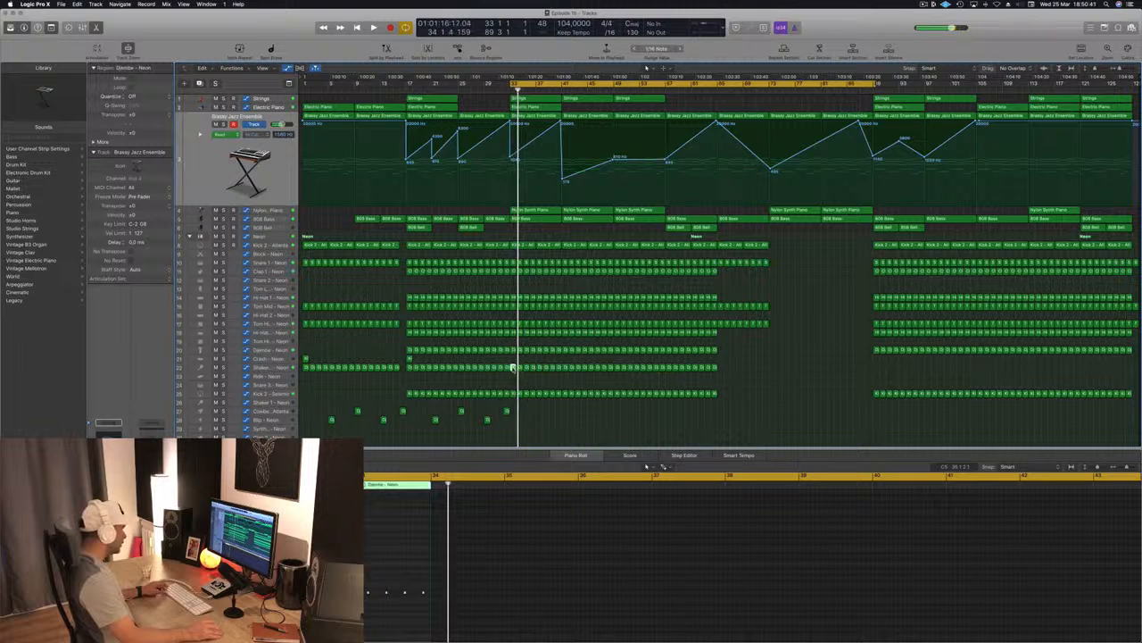
{"action": "left_click_drag", "start_coordinate": [512, 367], "coordinate": [513, 376]}
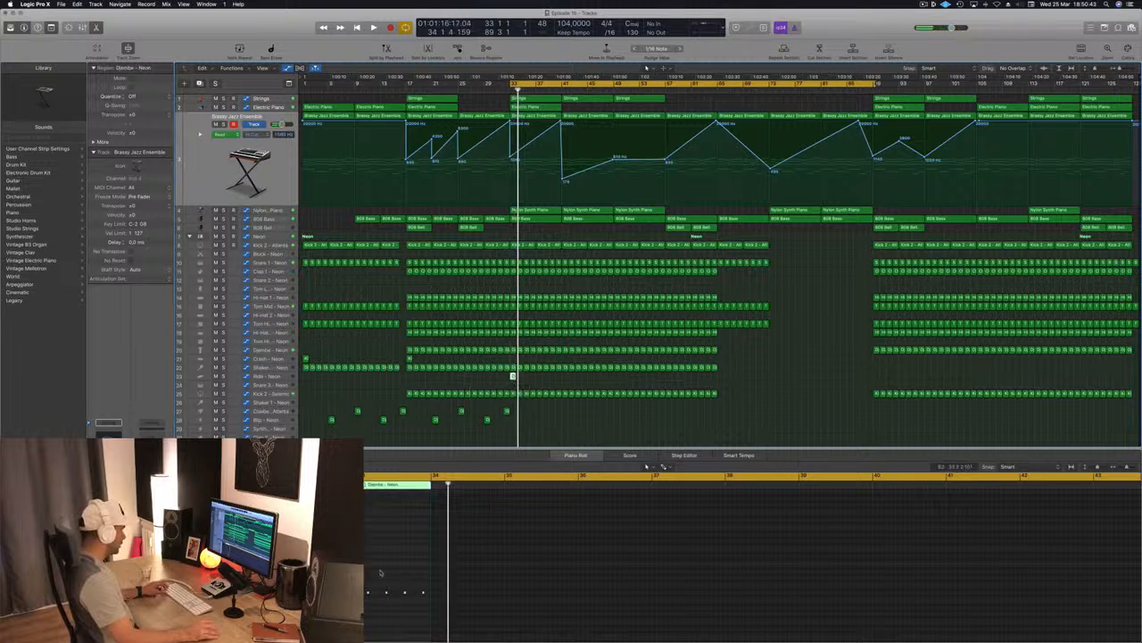
{"action": "left_click_drag", "start_coordinate": [365, 587], "coordinate": [425, 603]}
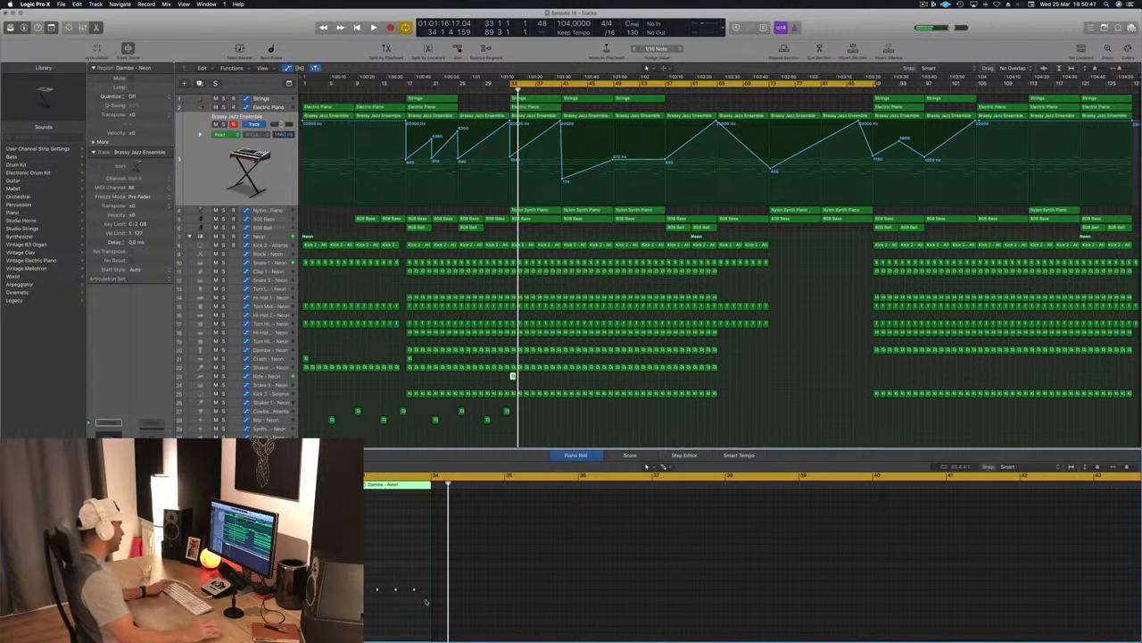
Select the Ride - Neon track, play from bar 33 and lower the track's volume to -17.0 dB.
{"action": "left_click", "coordinate": [266, 375]}
{"action": "key", "text": "space"}
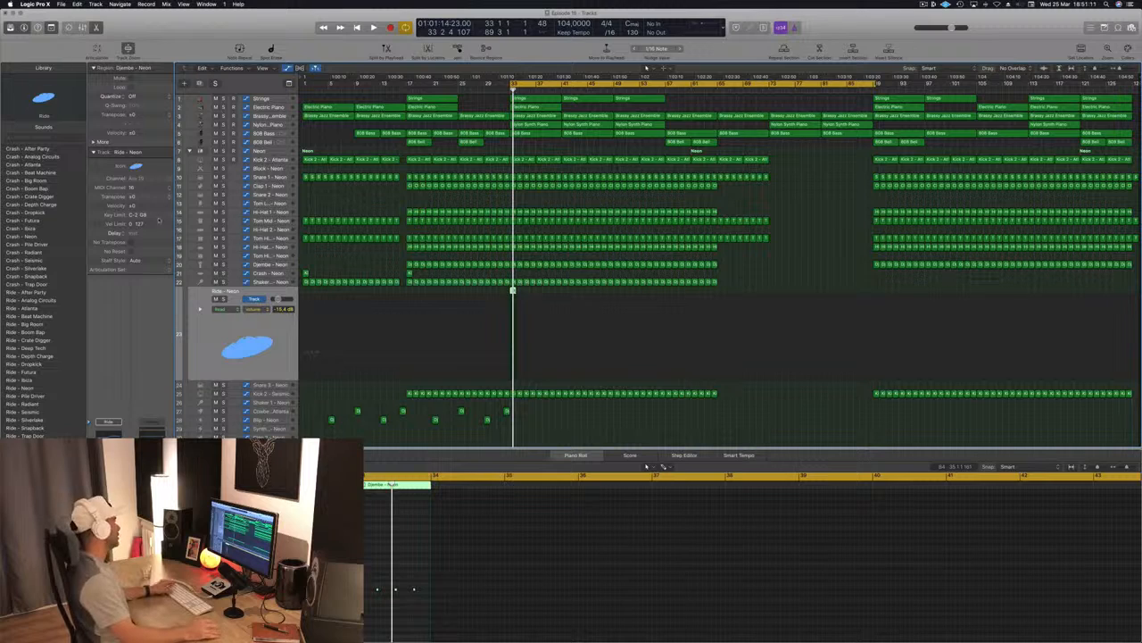
{"action": "key", "text": "space"}
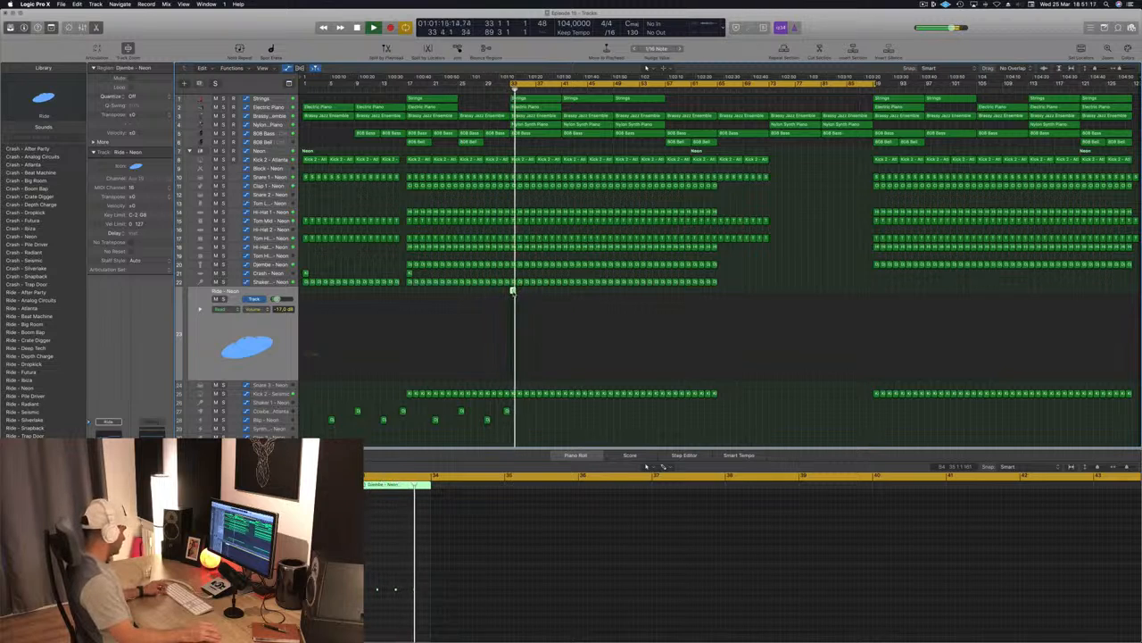
Repeat the ride region to fill the Ride - Neon track from bar 33 to bar 65, and play it back.
{"action": "left_click_drag", "start_coordinate": [512, 290], "coordinate": [617, 293]}
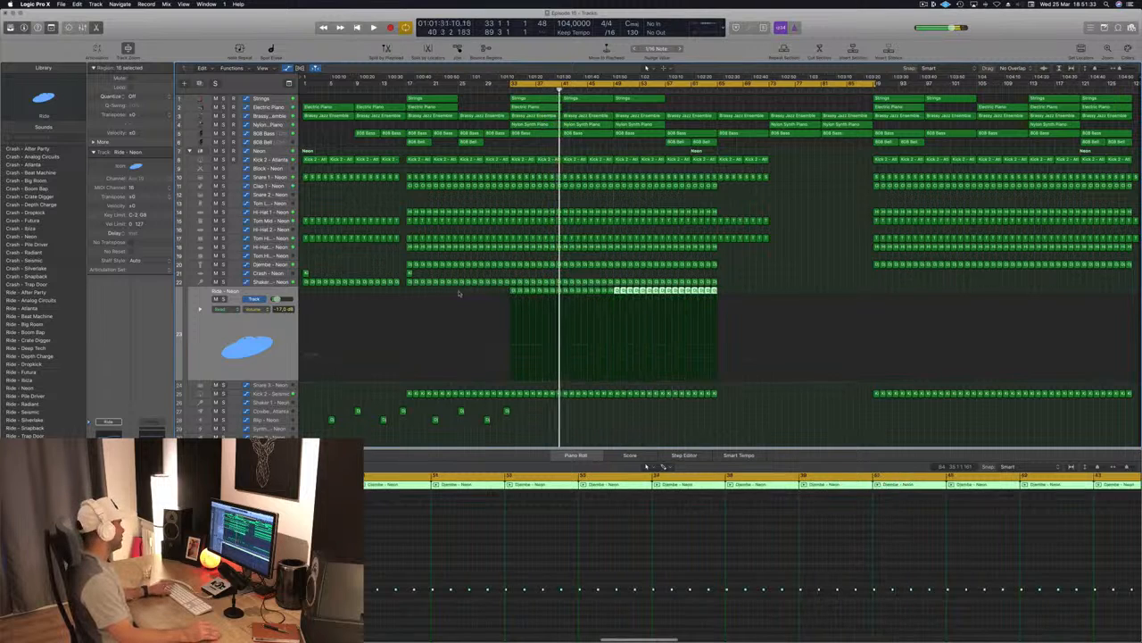
{"action": "key", "text": "space"}
{"action": "left_click", "coordinate": [213, 358]}
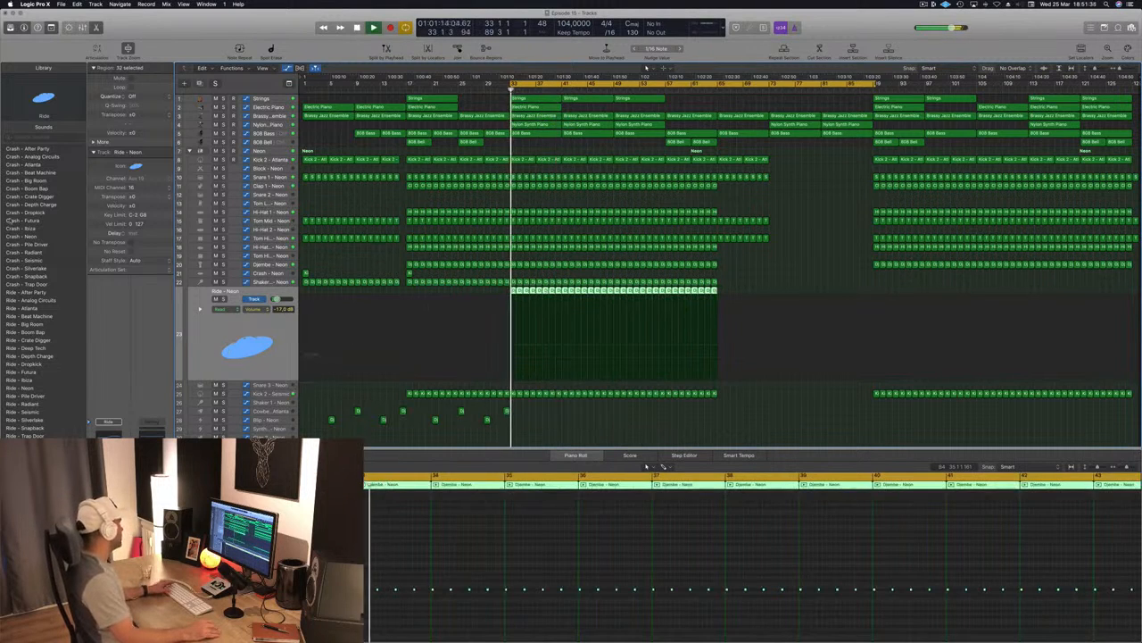
Audition the library's ride sounds one after another from Ride - After Party to Ride - Ibiza, ending back on Ride - Neon.
{"action": "left_click", "coordinate": [30, 291]}
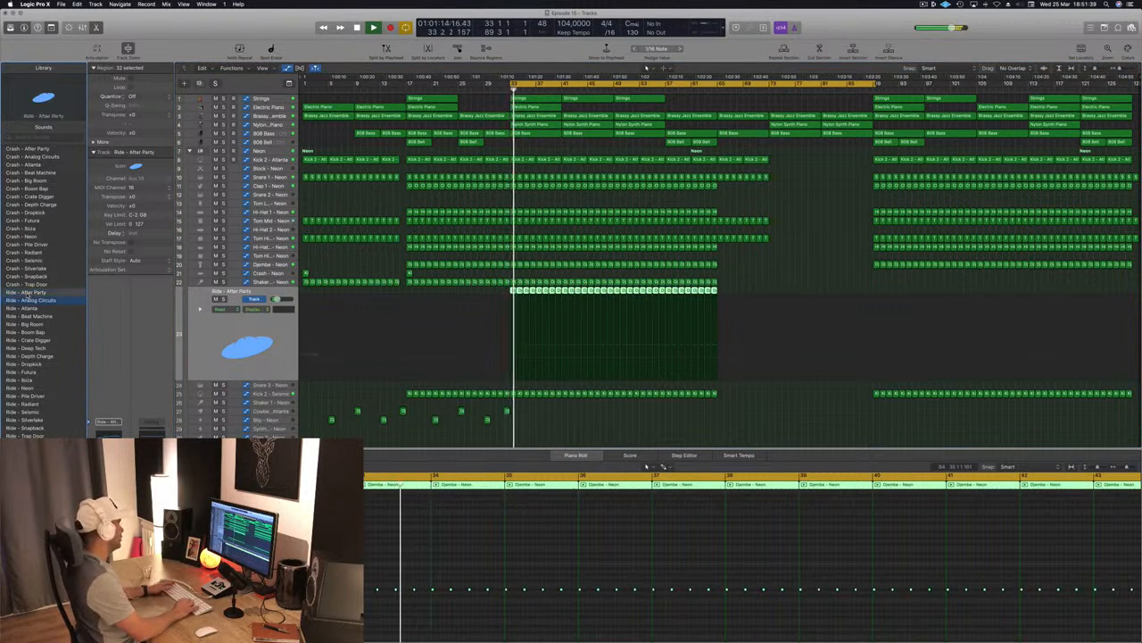
{"action": "key", "text": "Down"}
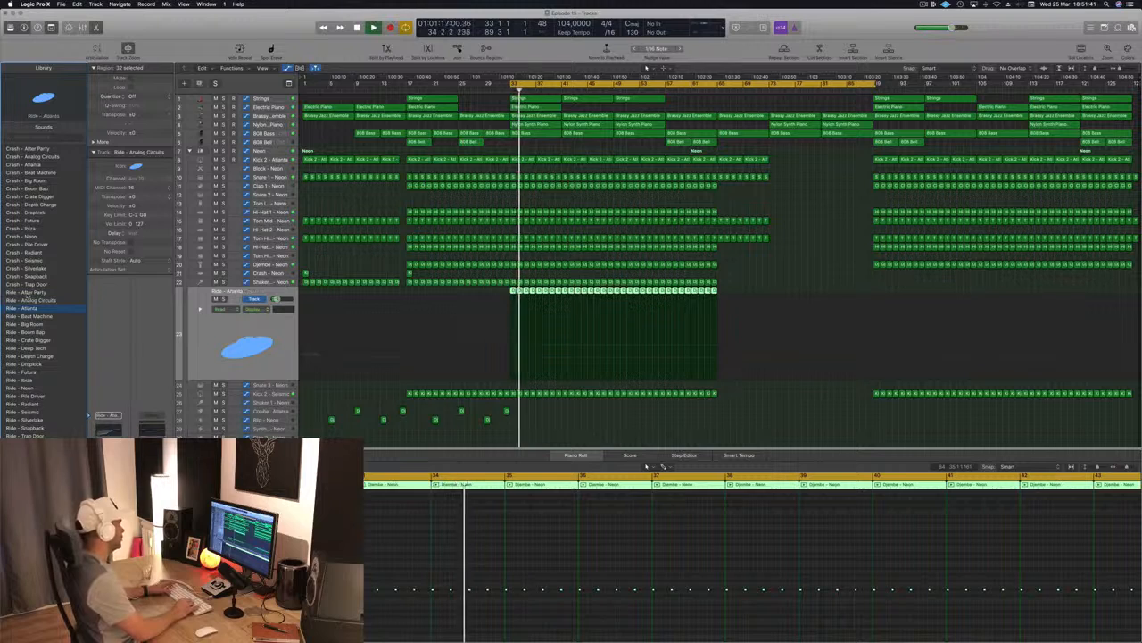
{"action": "key", "text": "Down"}
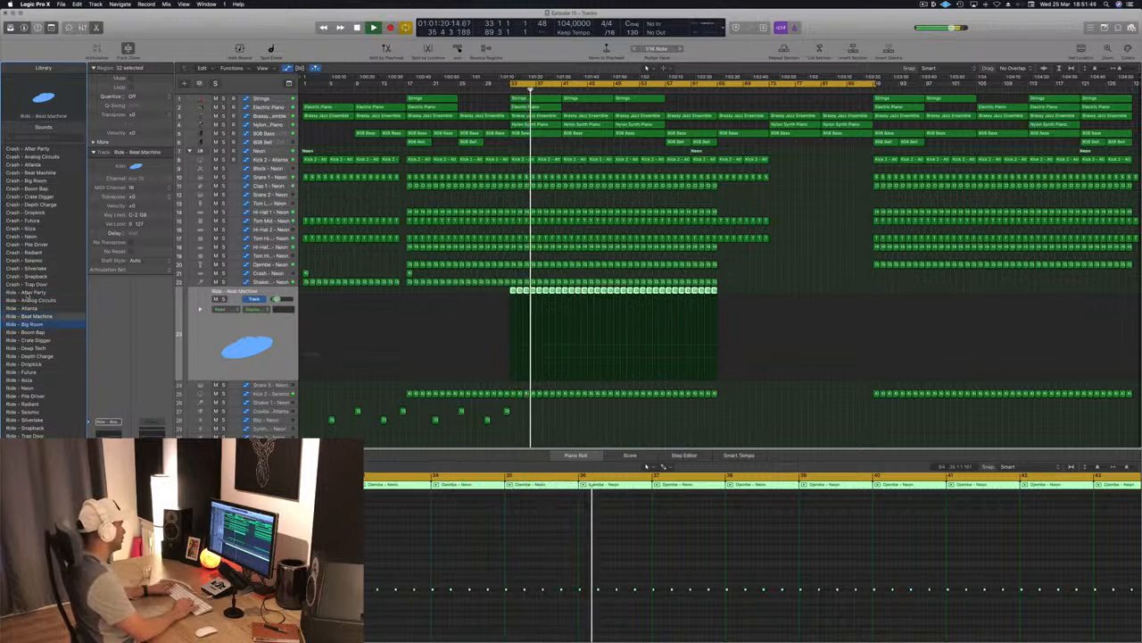
{"action": "key", "text": "Down"}
{"action": "key", "text": "Down"}
{"action": "key", "text": "Down"}
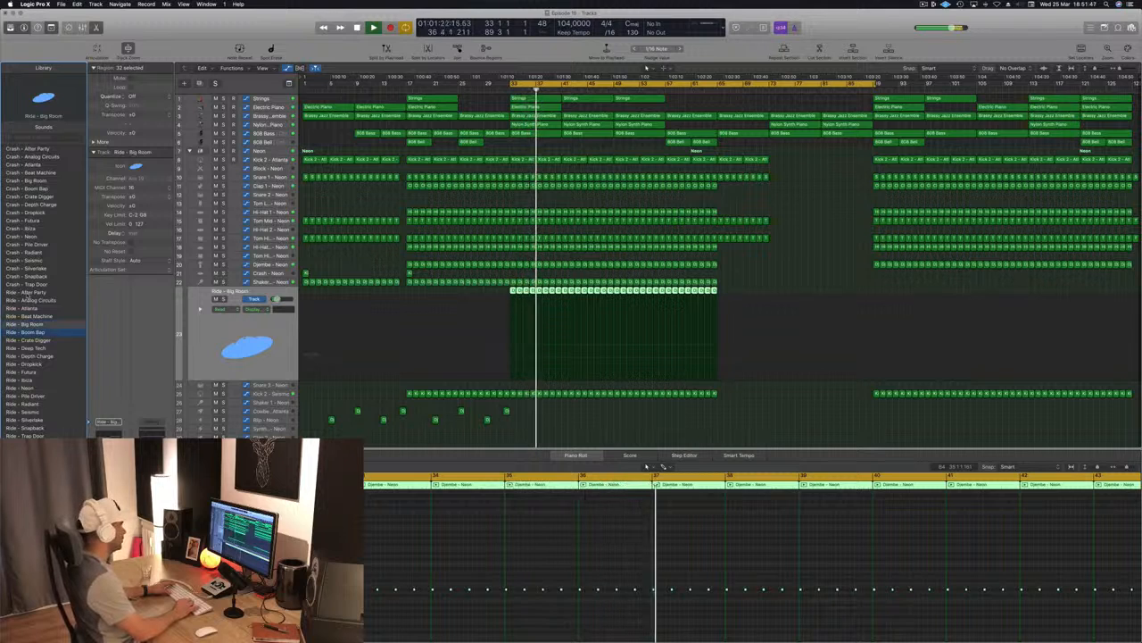
{"action": "key", "text": "Down"}
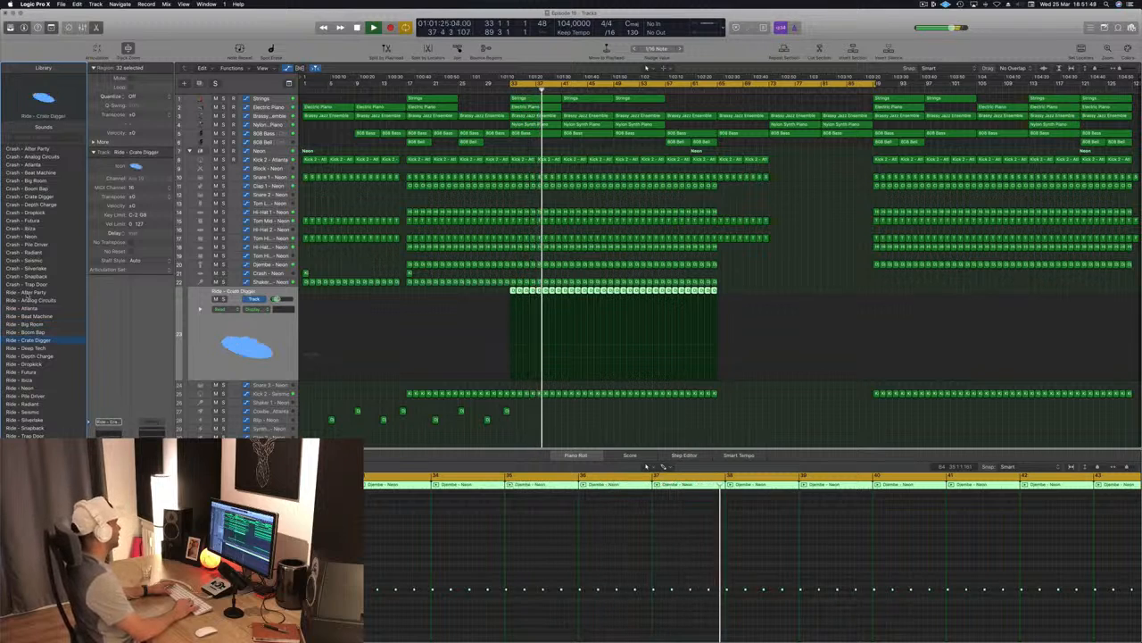
{"action": "key", "text": "Down"}
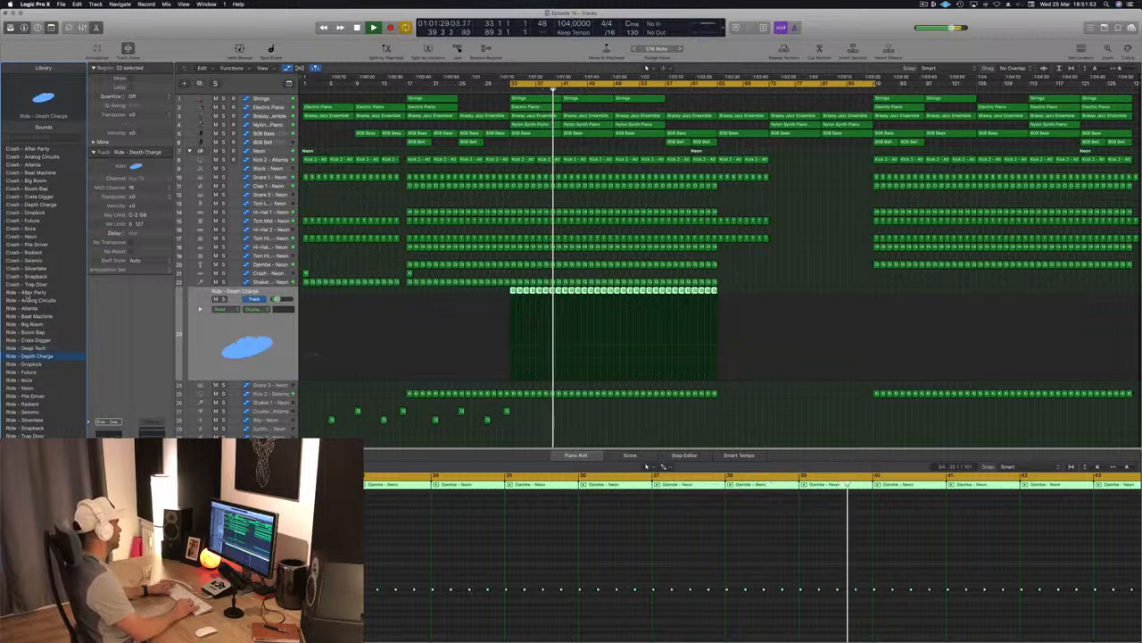
{"action": "key", "text": "Down"}
{"action": "key", "text": "Down"}
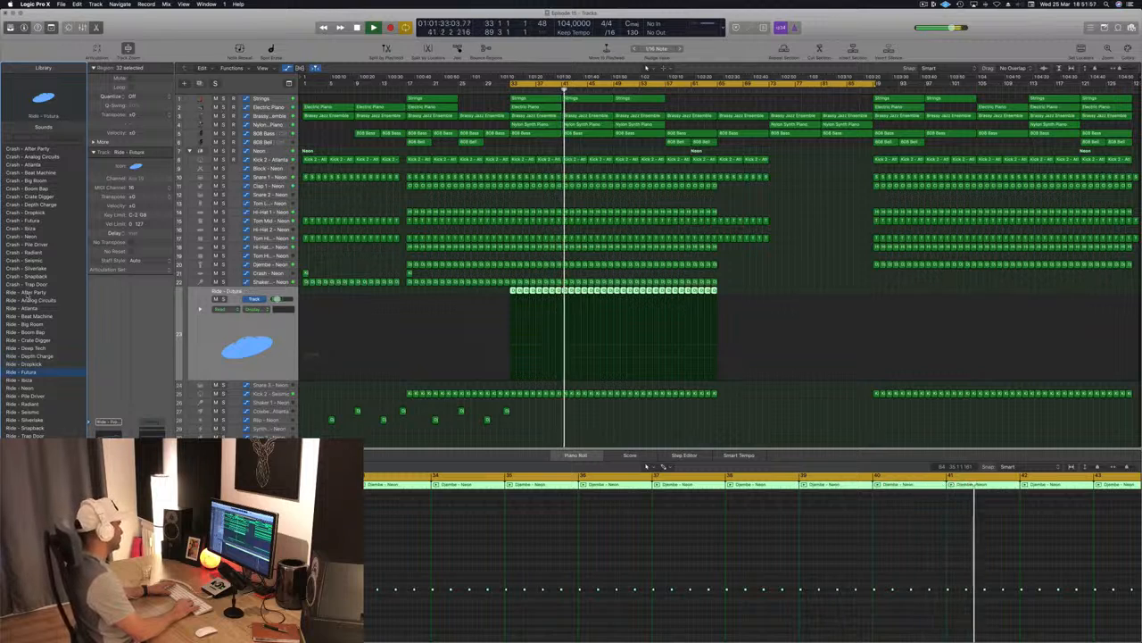
{"action": "key", "text": "Down"}
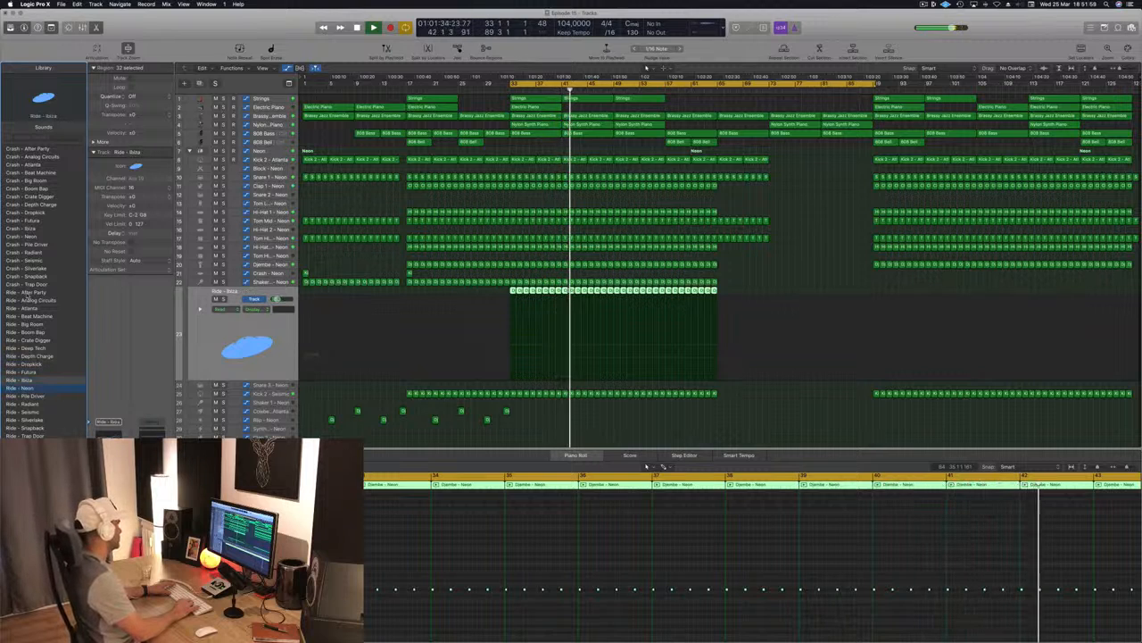
{"action": "key", "text": "Down"}
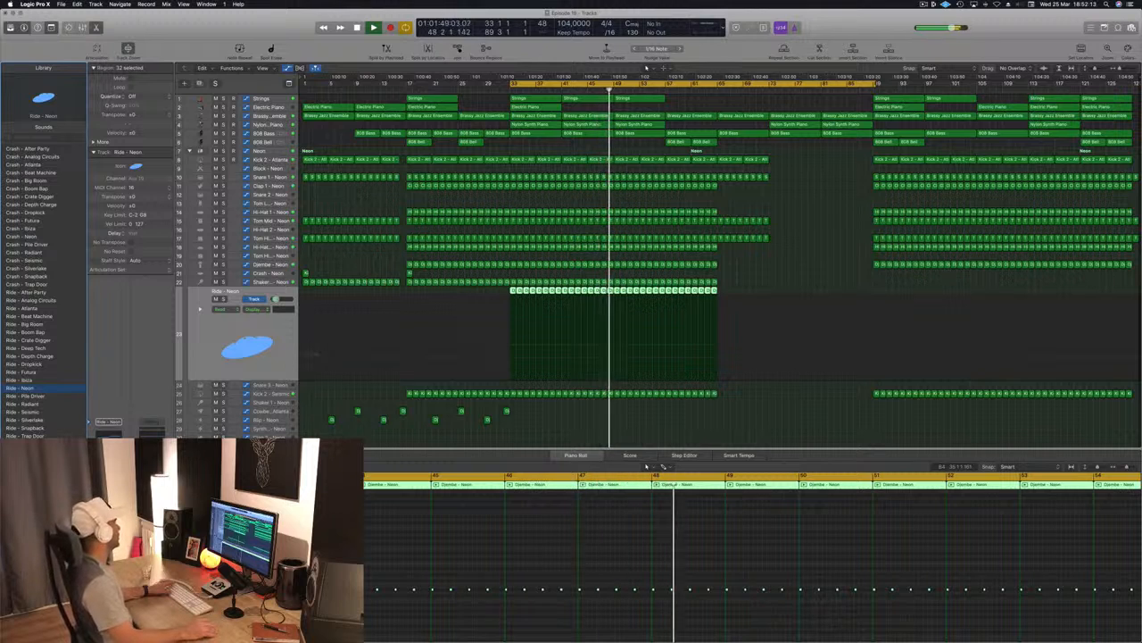
Deselect the ride regions and listen to the arrangement from about bar 56.
{"action": "left_click", "coordinate": [717, 421]}
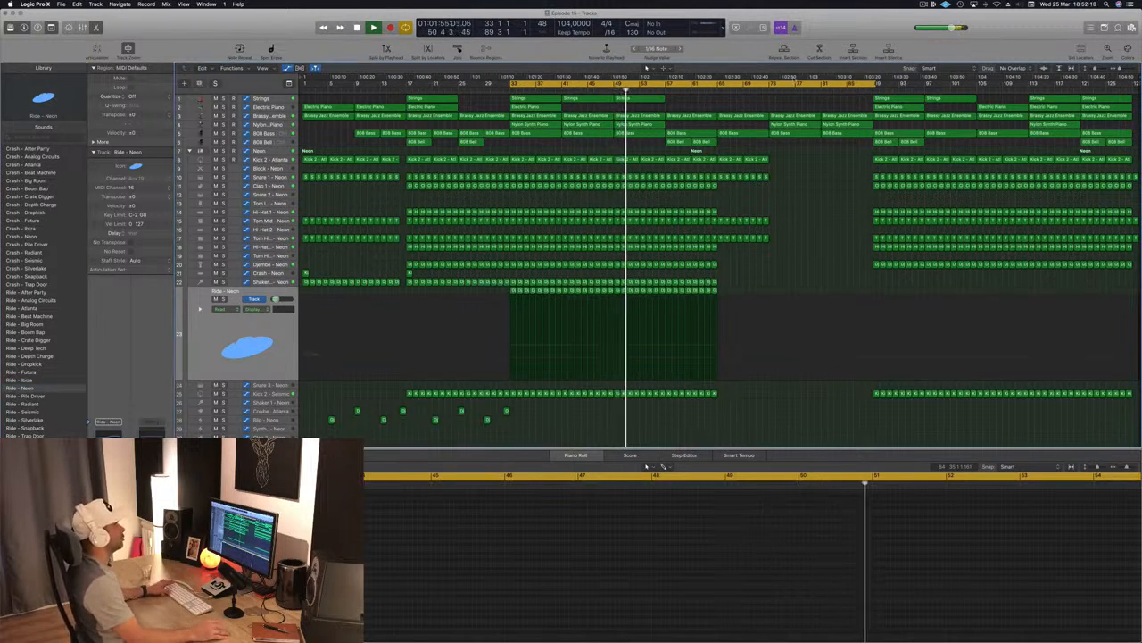
{"action": "key", "text": "space"}
{"action": "key", "text": "space"}
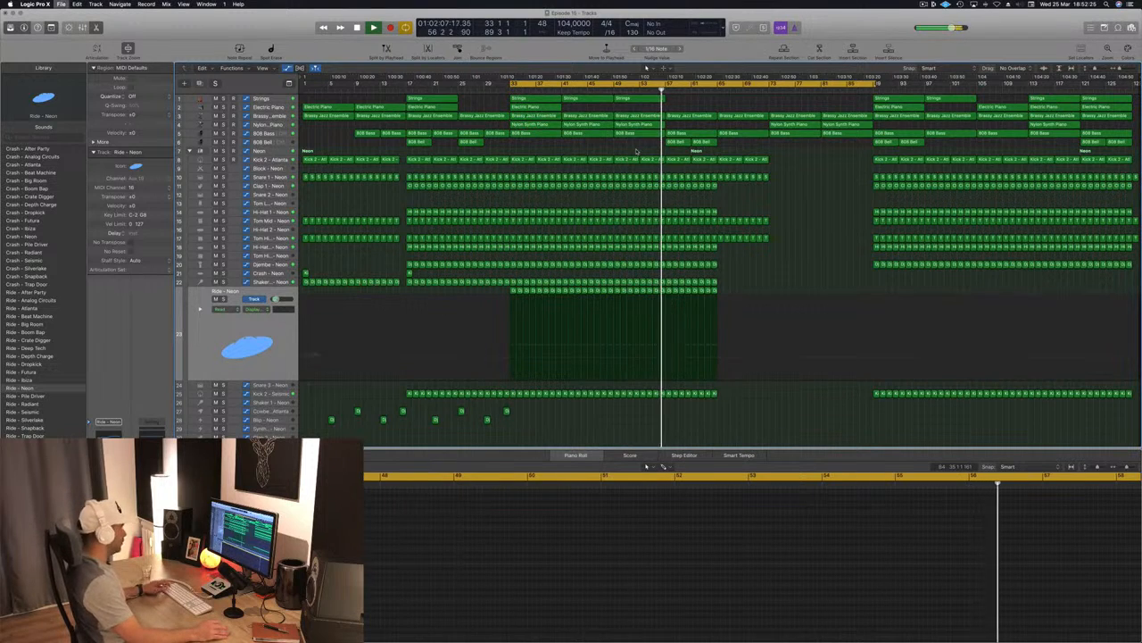
{"action": "scroll", "coordinate": [742, 268], "scroll_direction": "down", "scroll_amount": 3}
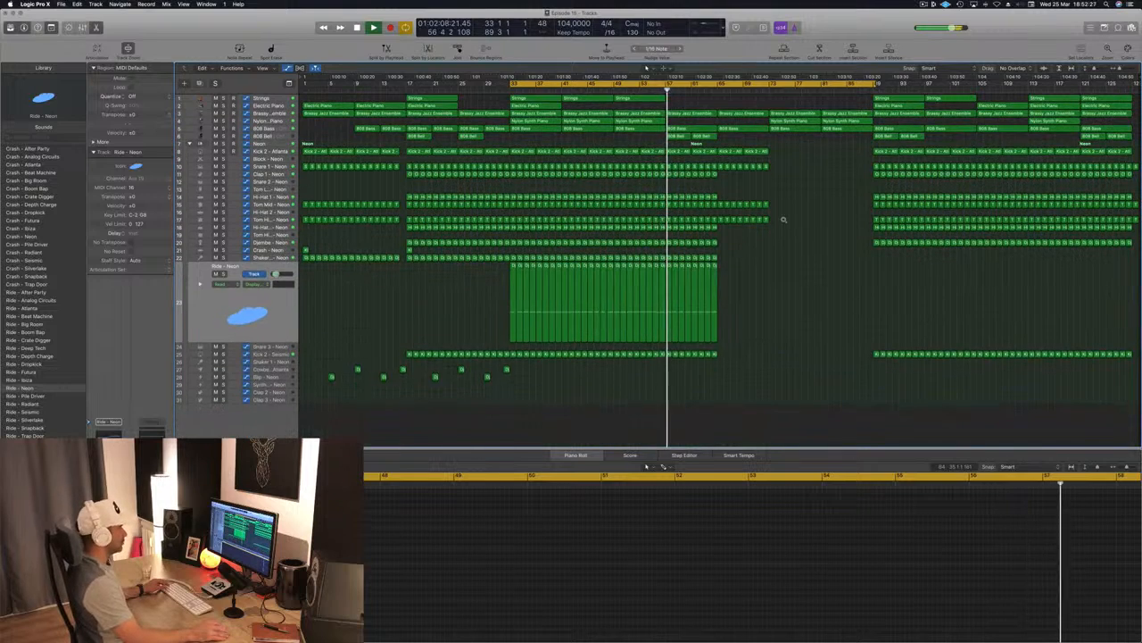
{"action": "scroll", "coordinate": [784, 219], "scroll_direction": "down", "scroll_amount": 2}
{"action": "scroll", "coordinate": [769, 255], "scroll_direction": "up", "scroll_amount": 4}
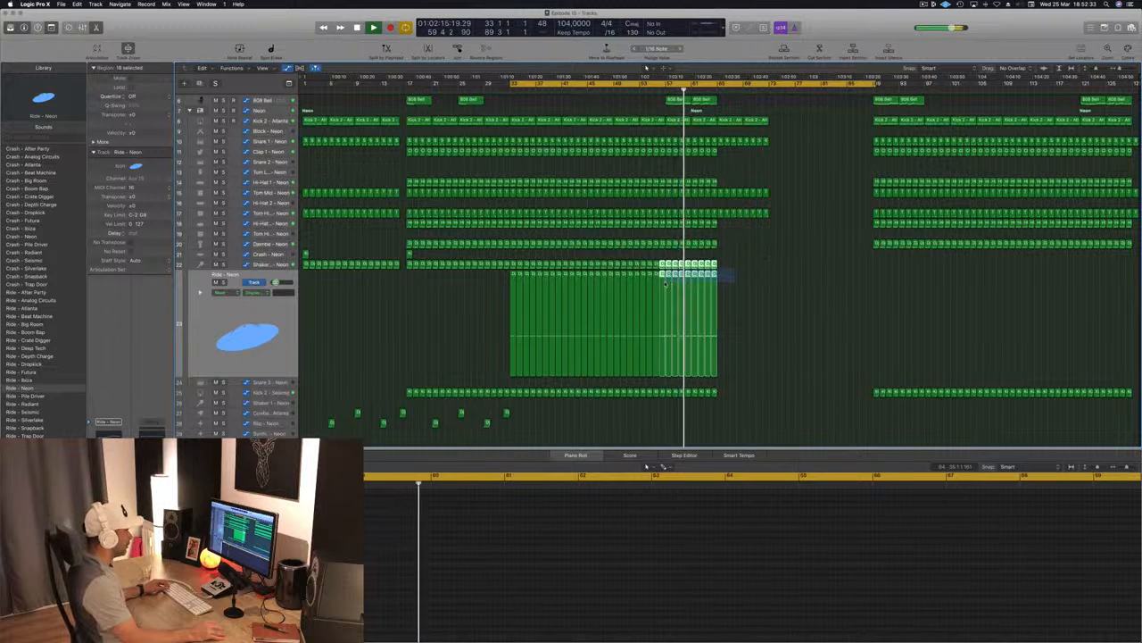
Try deleting the Shaker and Ride - Neon regions from bar 56 to bar 65, and undo the deletion.
{"action": "left_click", "coordinate": [739, 274]}
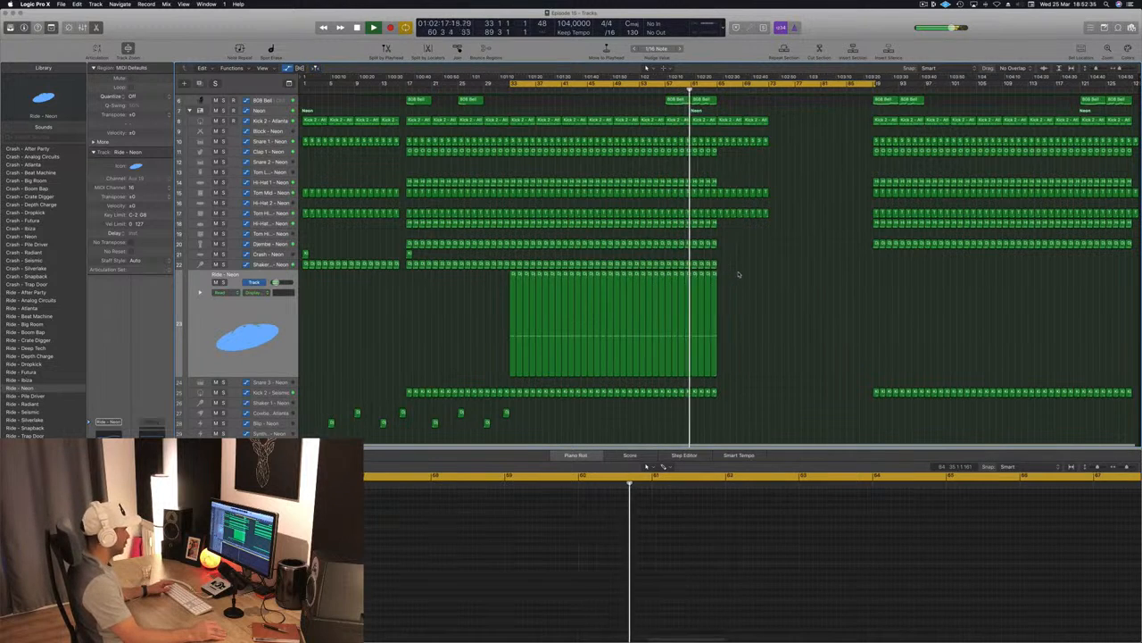
{"action": "left_click_drag", "start_coordinate": [695, 277], "coordinate": [666, 283]}
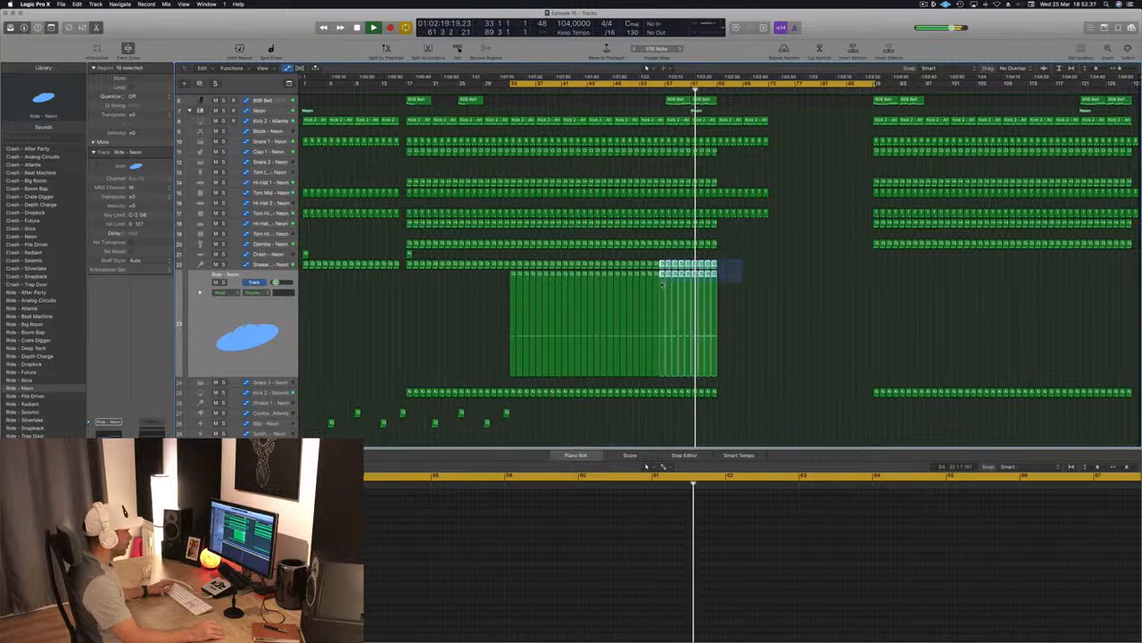
{"action": "key", "text": "Delete"}
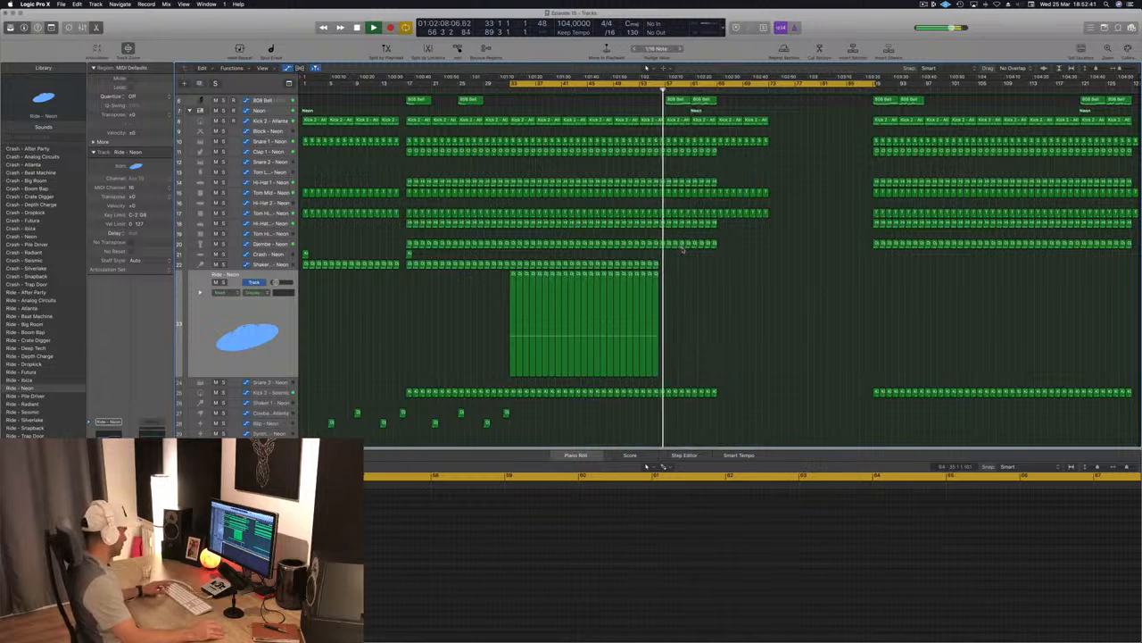
{"action": "key", "text": "super+z"}
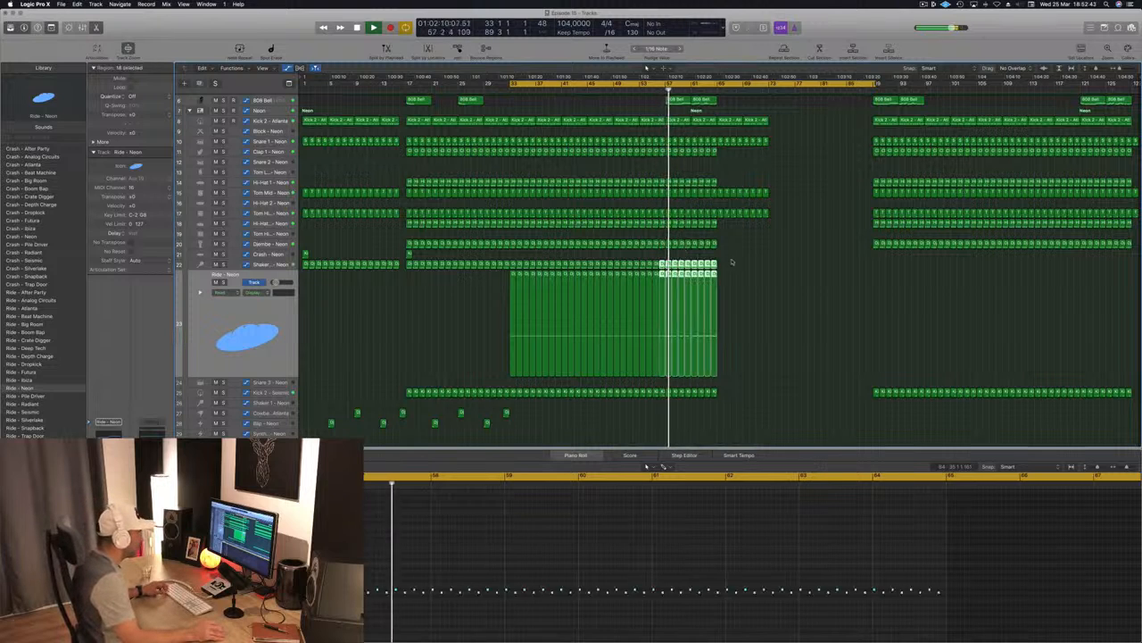
Delete the Shaker and Ride - Neon regions from bar 57 to bar 65.
{"action": "left_click_drag", "start_coordinate": [730, 260], "coordinate": [683, 313]}
{"action": "key", "text": "Delete"}
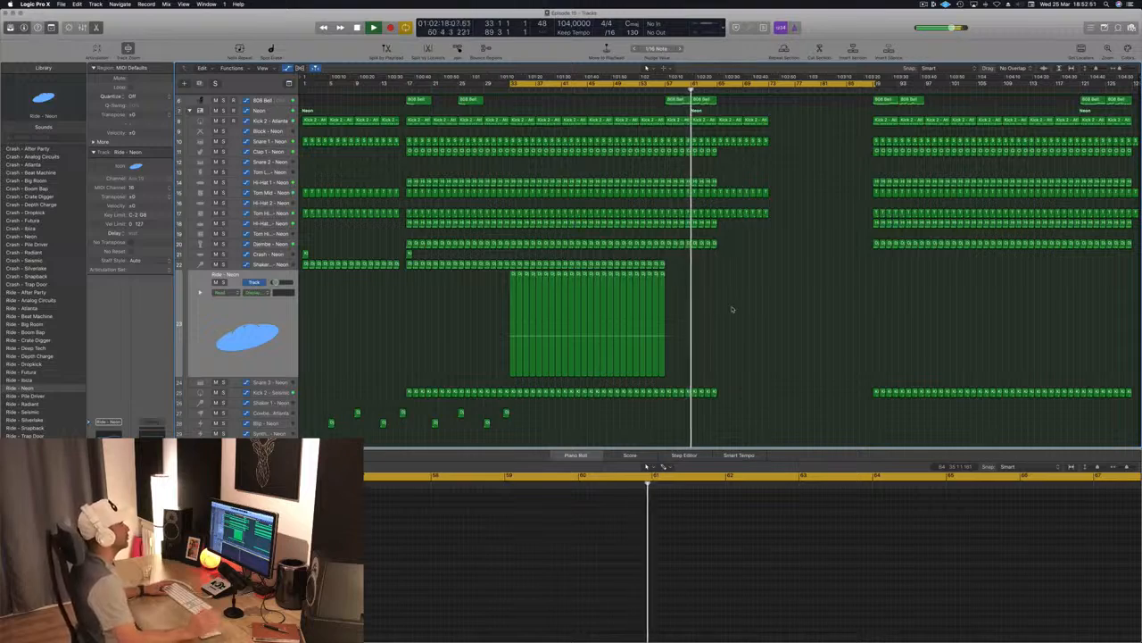
Cut back the 808 Bass part that starts at bar 73 so it ends at bar 81.
{"action": "scroll", "coordinate": [732, 308], "scroll_direction": "up", "scroll_amount": 5}
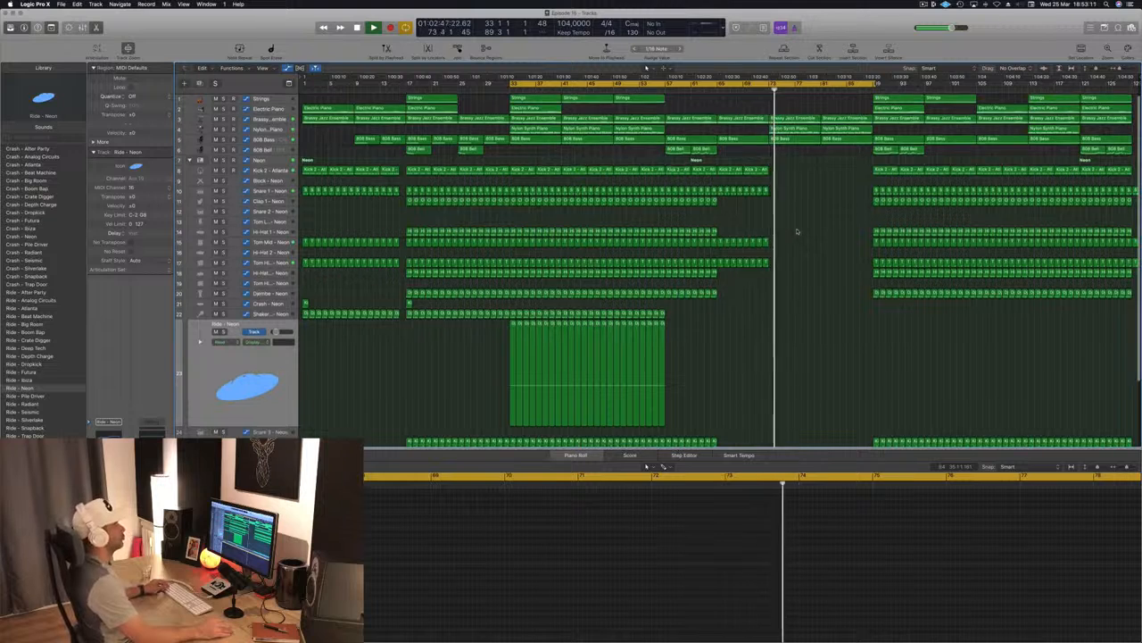
{"action": "left_click", "coordinate": [794, 139]}
{"action": "left_click", "coordinate": [719, 99]}
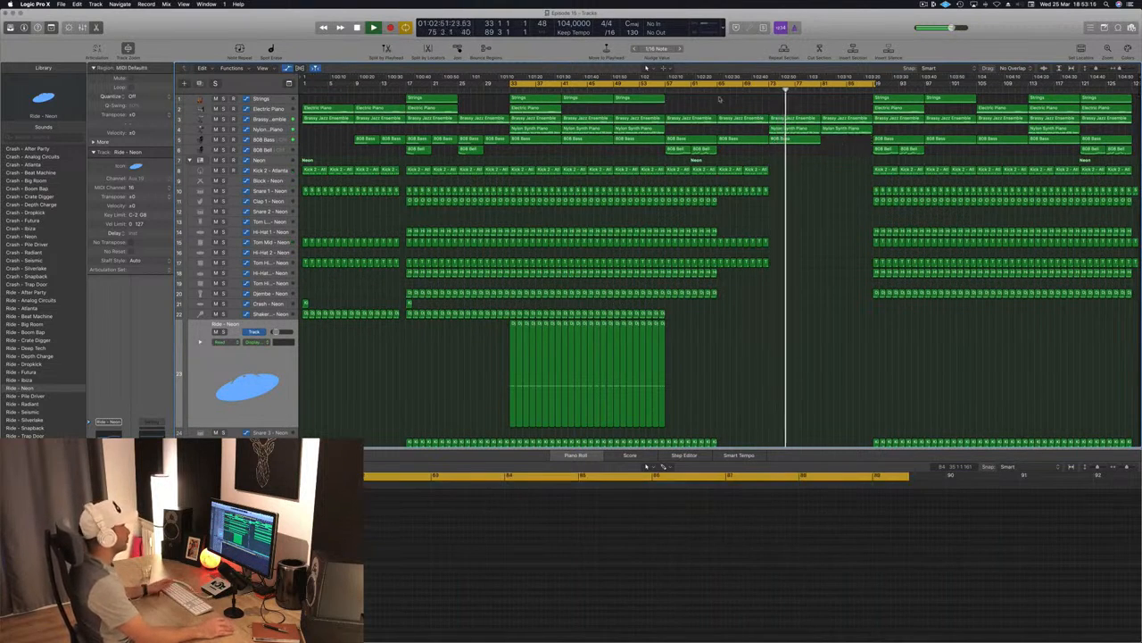
Reshape the Brassy Jazz Ensemble frequency automation with a point of about 1700 Hz at bar 81, removing the peak before bar 89.
{"action": "left_click", "coordinate": [280, 120]}
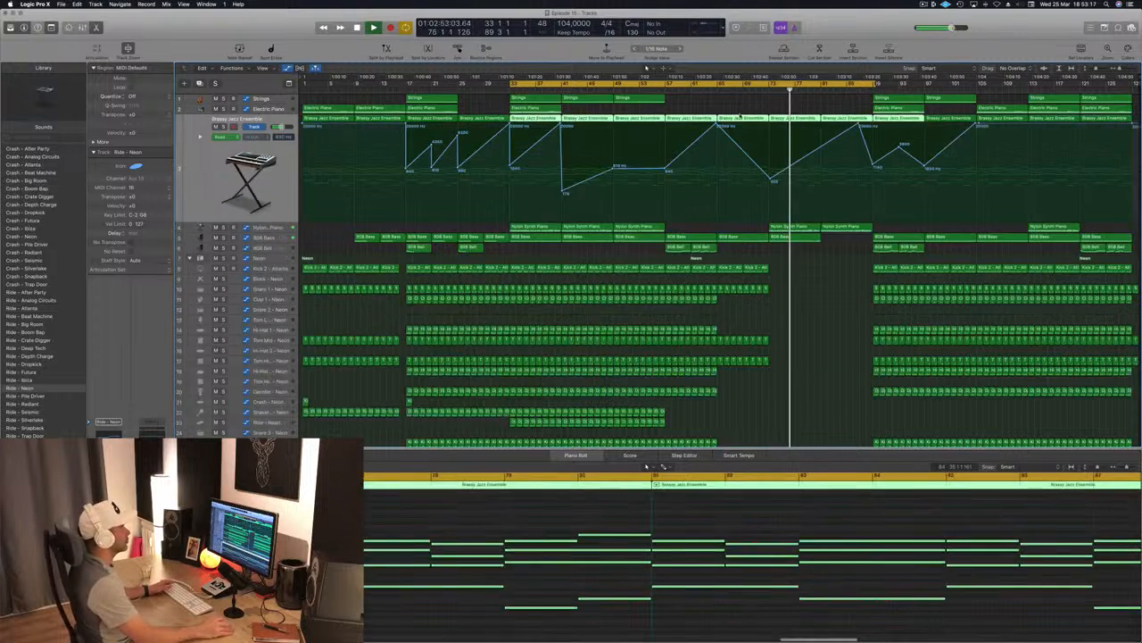
{"action": "left_click", "coordinate": [822, 149]}
{"action": "left_click_drag", "start_coordinate": [835, 143], "coordinate": [863, 152]}
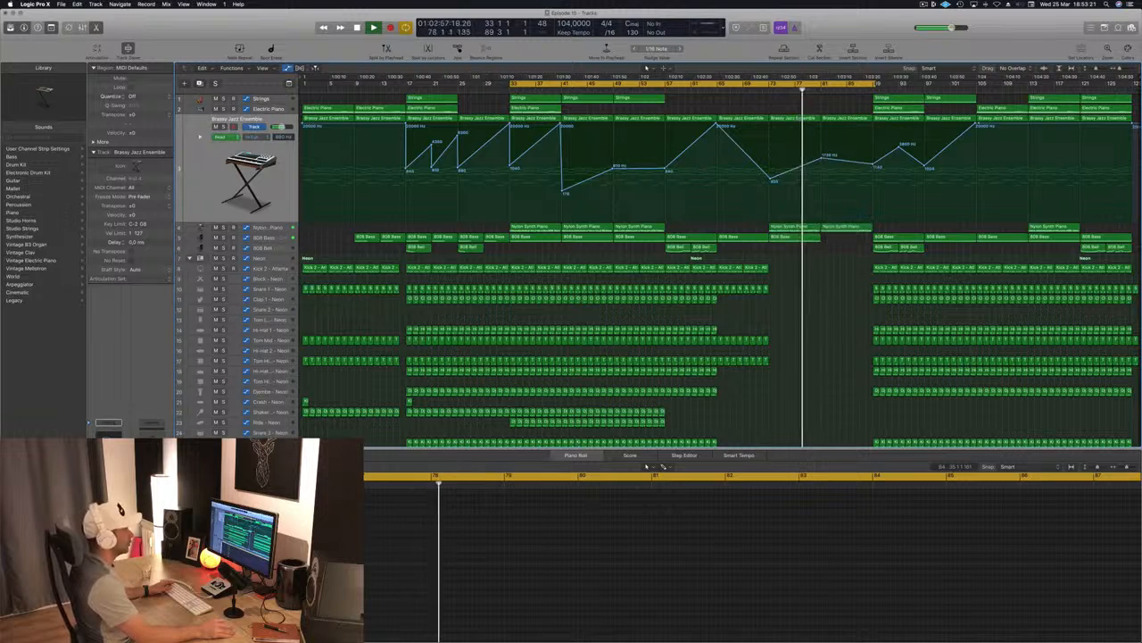
Copy the four Cowbell and Blip regions between bars 21 and 33 so that the copies start at bar 81.
{"action": "scroll", "coordinate": [353, 401], "scroll_direction": "down", "scroll_amount": 3}
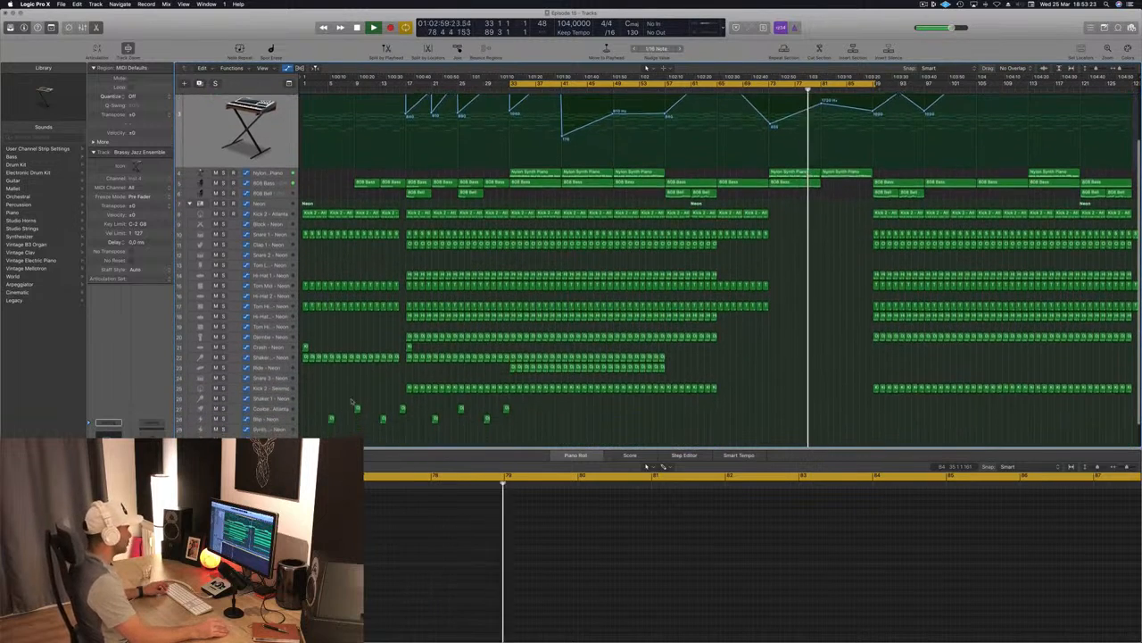
{"action": "left_click", "coordinate": [434, 416]}
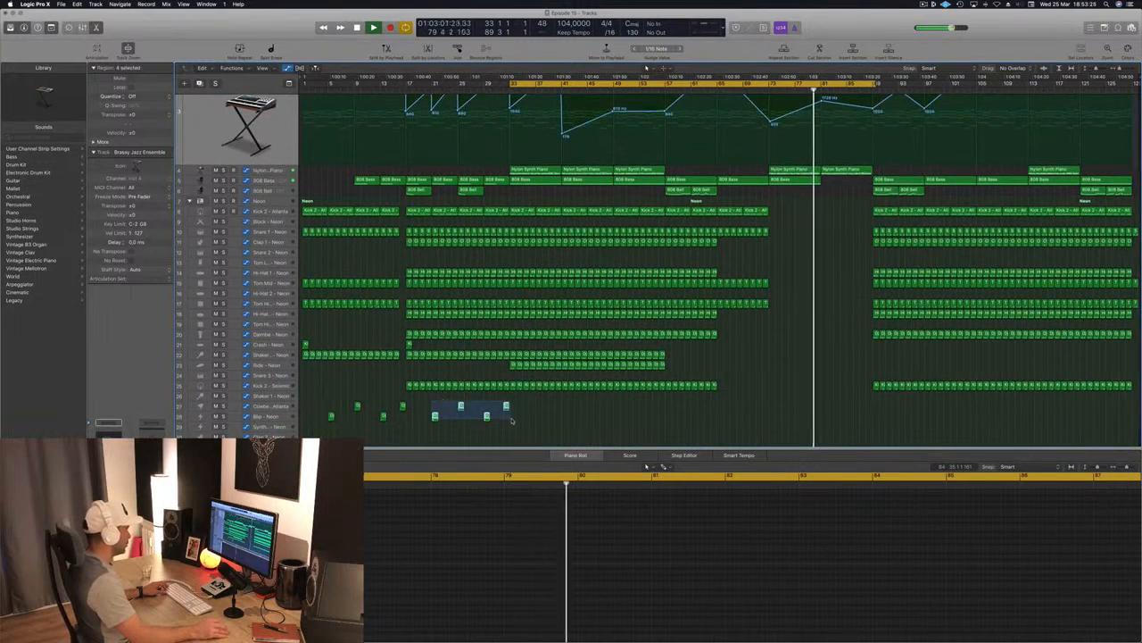
{"action": "left_click_drag", "start_coordinate": [434, 417], "coordinate": [837, 419]}
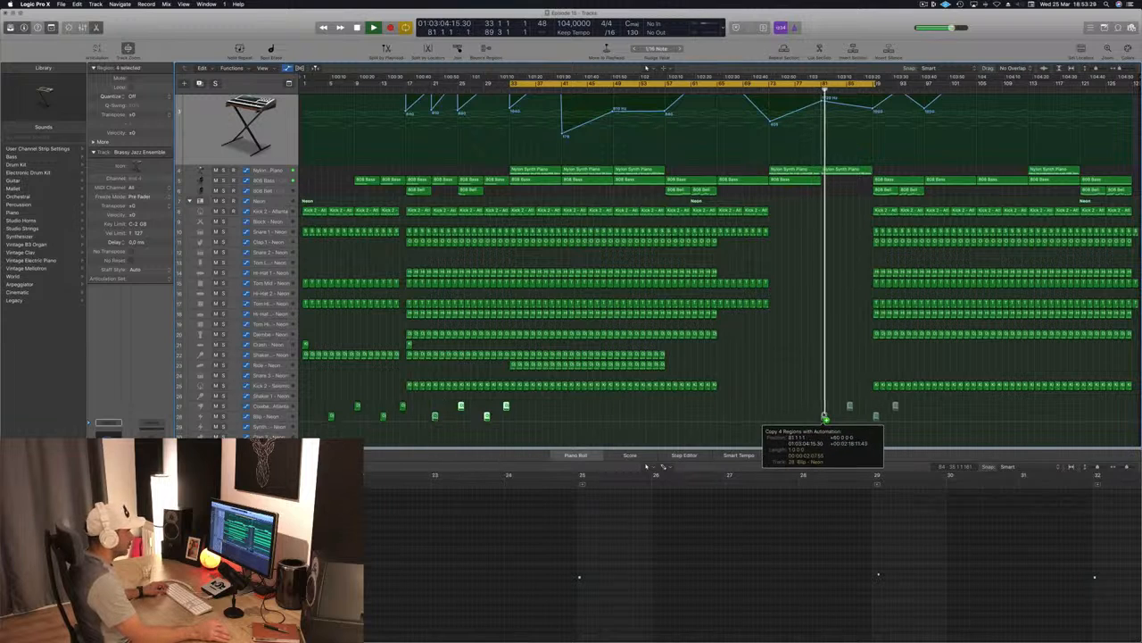
{"action": "left_click_drag", "start_coordinate": [830, 419], "coordinate": [829, 419]}
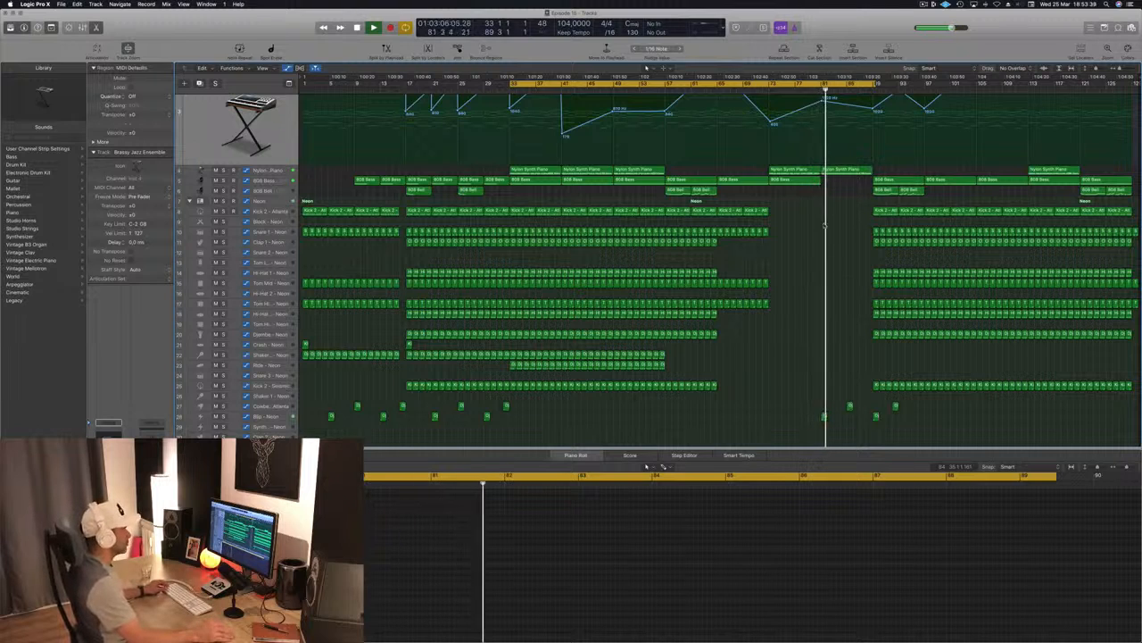
Move the first copied Cowbell region to bar 81 and delete the other three Cowbell and Blip copies.
{"action": "left_click", "coordinate": [824, 417]}
{"action": "key", "text": "Delete"}
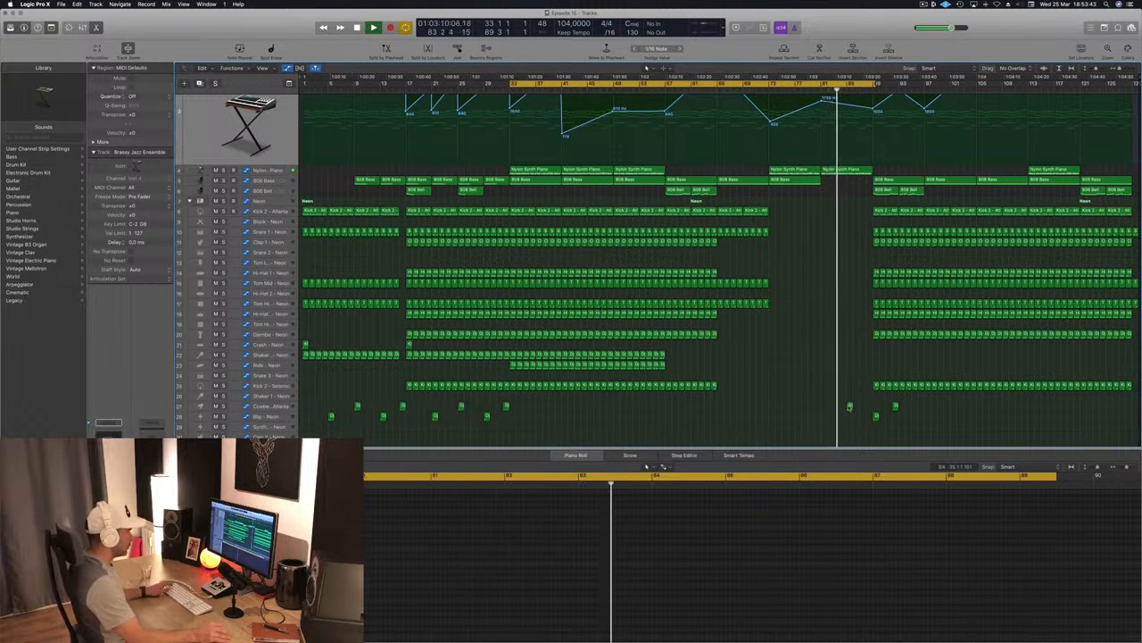
{"action": "left_click_drag", "start_coordinate": [851, 409], "coordinate": [824, 408]}
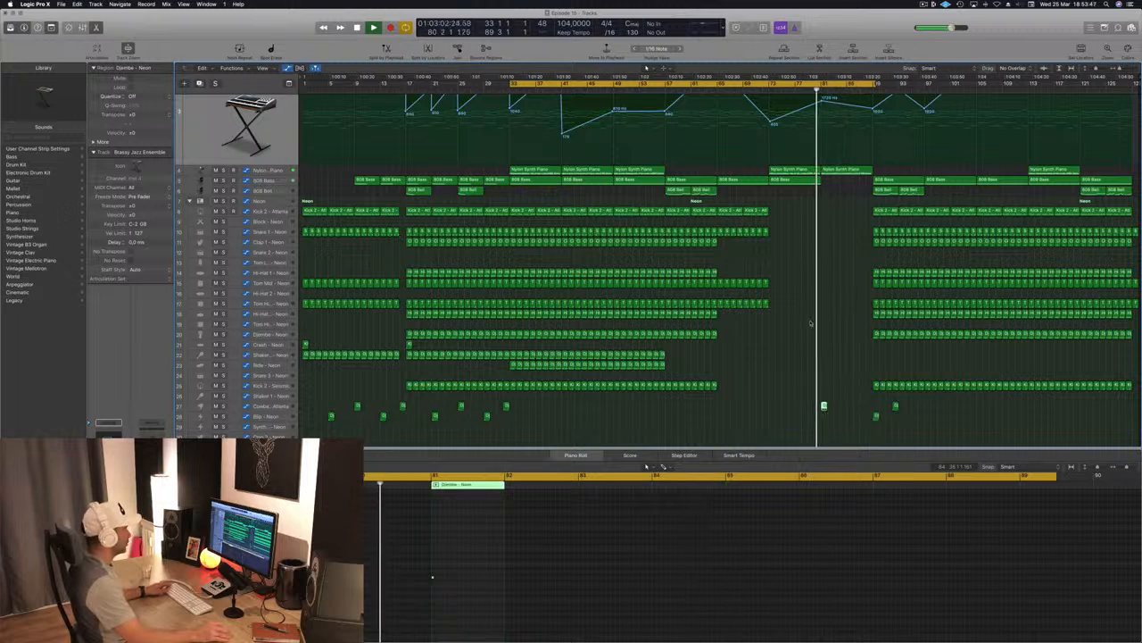
{"action": "left_click", "coordinate": [781, 341]}
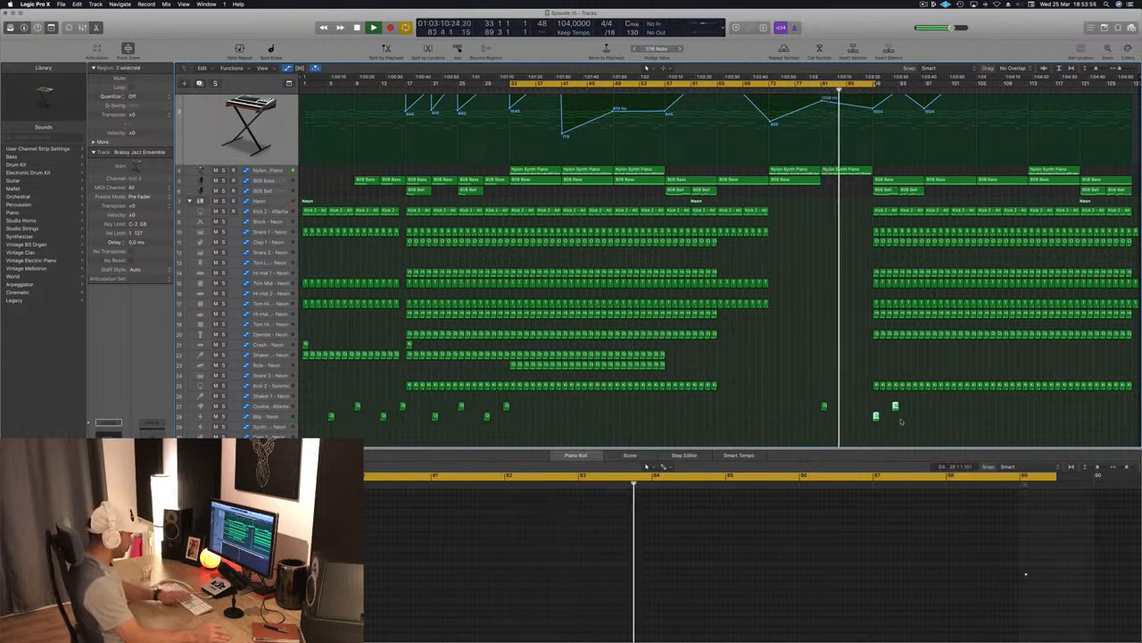
{"action": "key", "text": "Delete"}
Delete the Neon drum regions from bar 89 to bar 105 and the Strings and Electric Piano regions at bar 89, extending the cycle to bar 105.
{"action": "scroll", "coordinate": [826, 223], "scroll_direction": "up", "scroll_amount": 4}
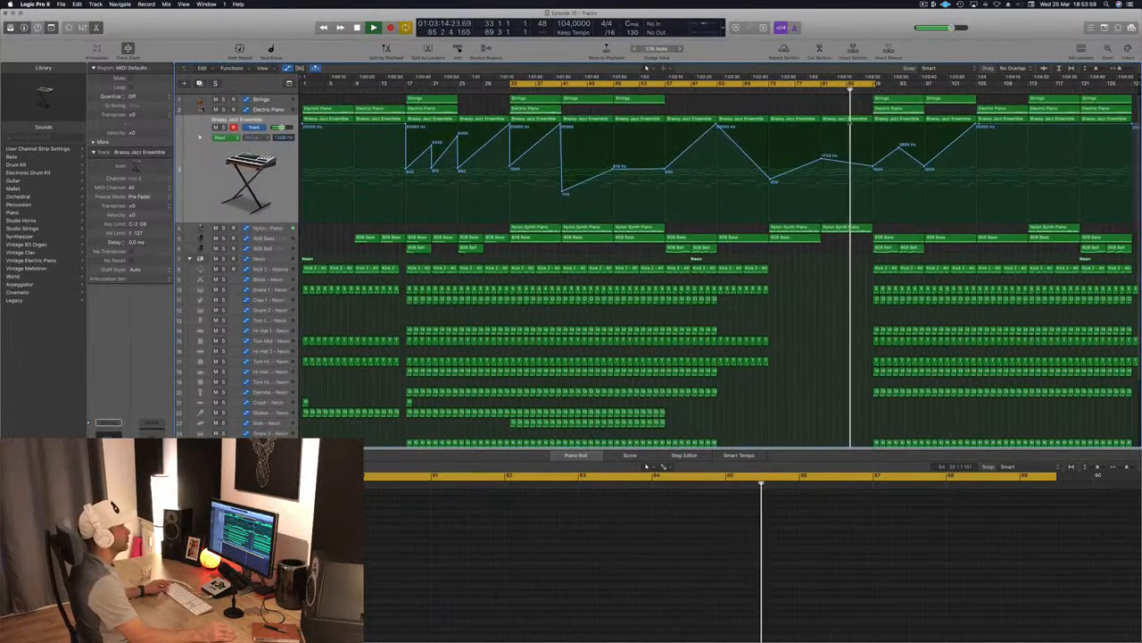
{"action": "left_click", "coordinate": [769, 89]}
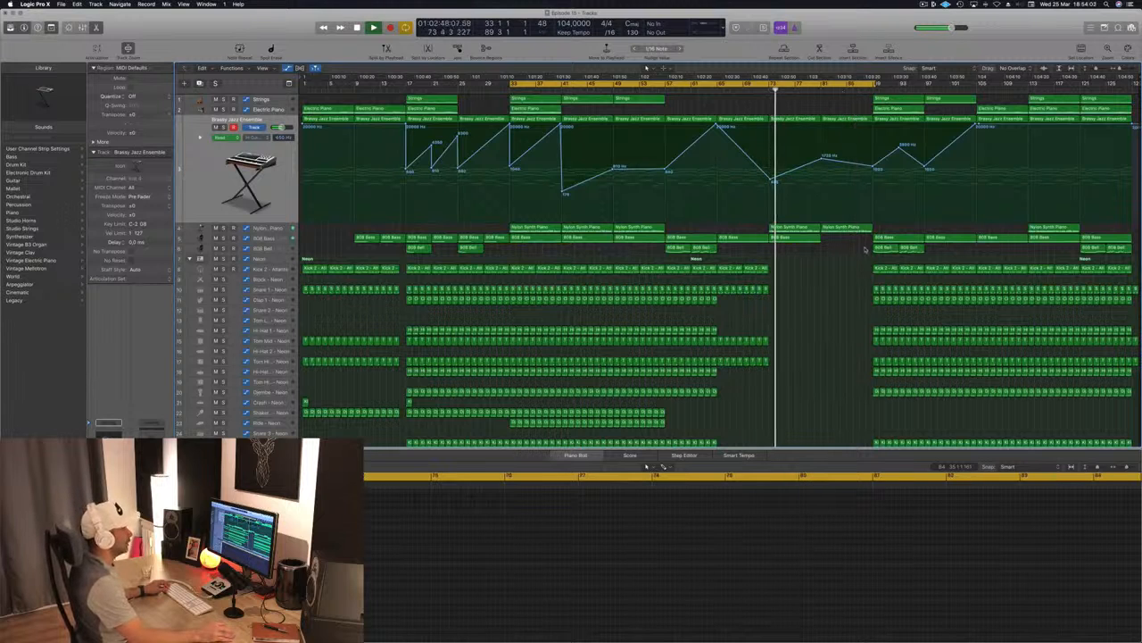
{"action": "scroll", "coordinate": [861, 241], "scroll_direction": "down", "scroll_amount": 3}
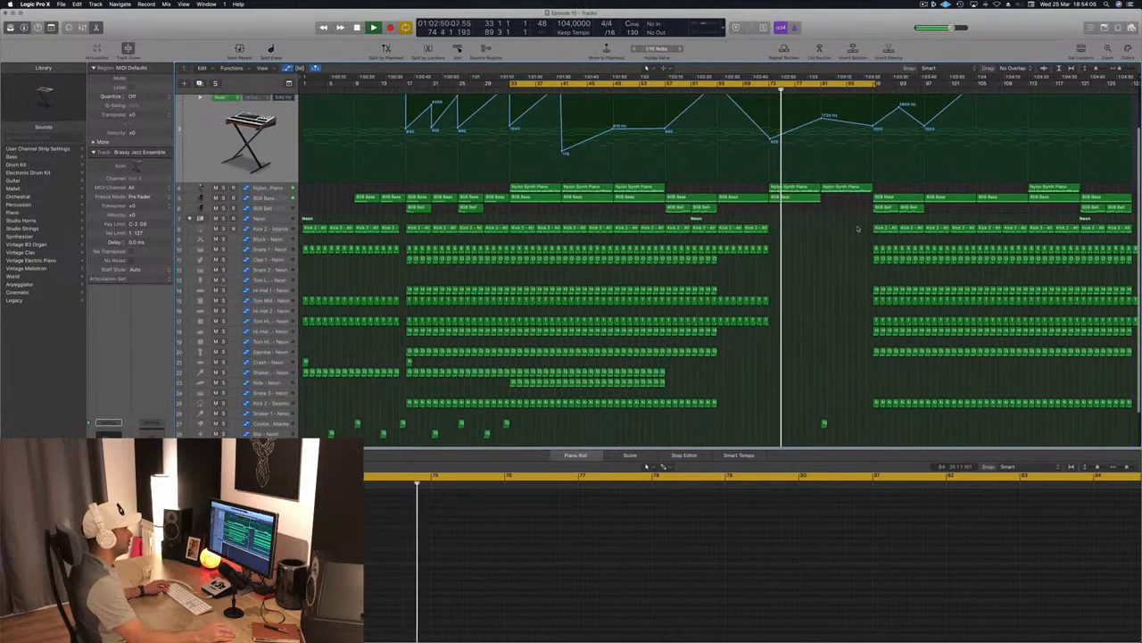
{"action": "left_click_drag", "start_coordinate": [858, 224], "coordinate": [974, 410]}
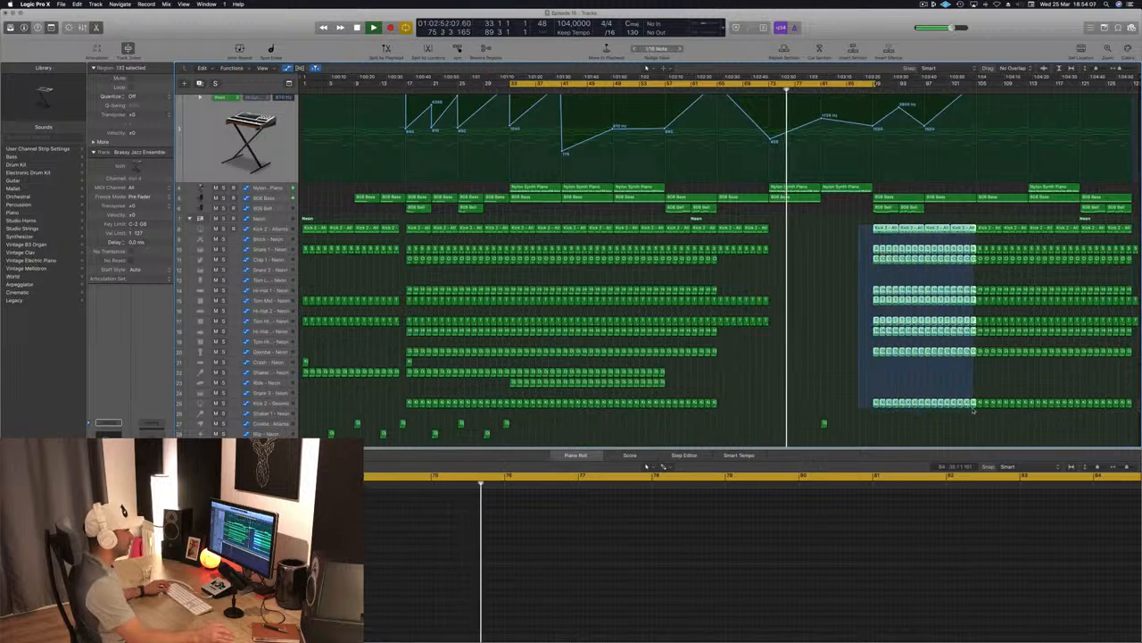
{"action": "key", "text": "Delete"}
{"action": "scroll", "coordinate": [929, 339], "scroll_direction": "up", "scroll_amount": 3}
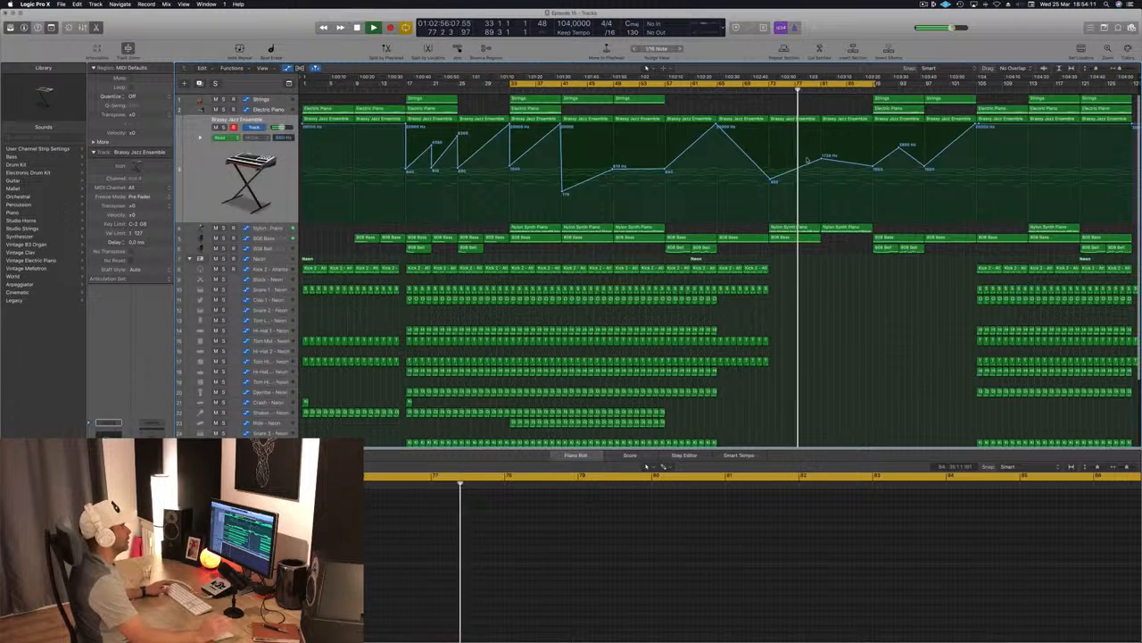
{"action": "left_click", "coordinate": [849, 85]}
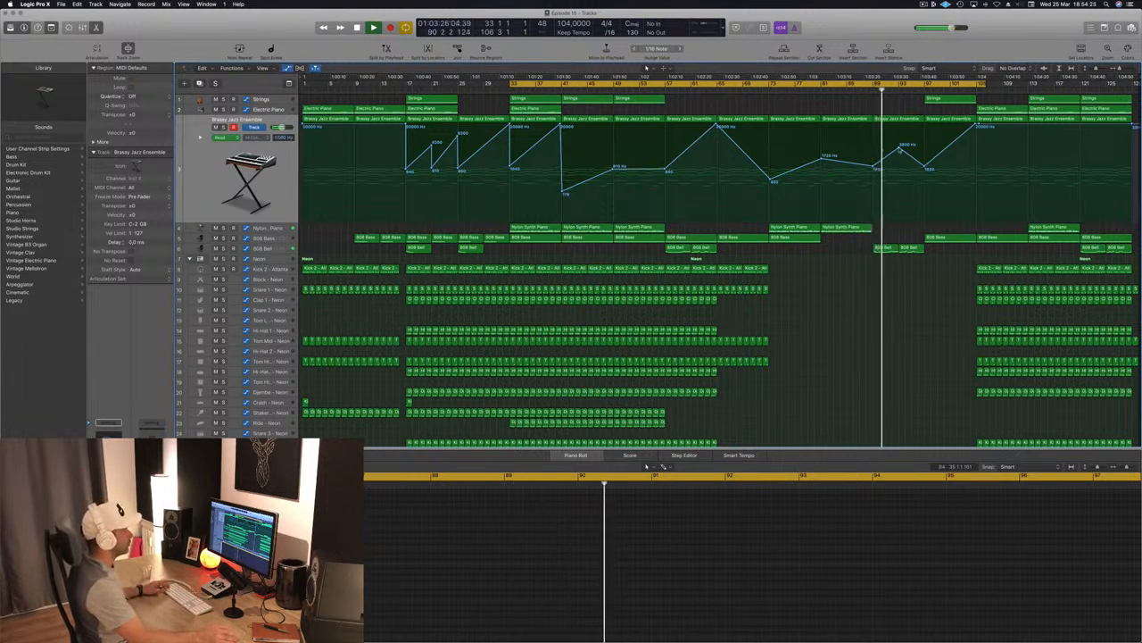
Reshape the Brassy Jazz Ensemble frequency automation into a steady rise after bar 89, with about 1750 Hz at bar 93 and a higher point at bar 97.
{"action": "left_click_drag", "start_coordinate": [900, 149], "coordinate": [899, 160]}
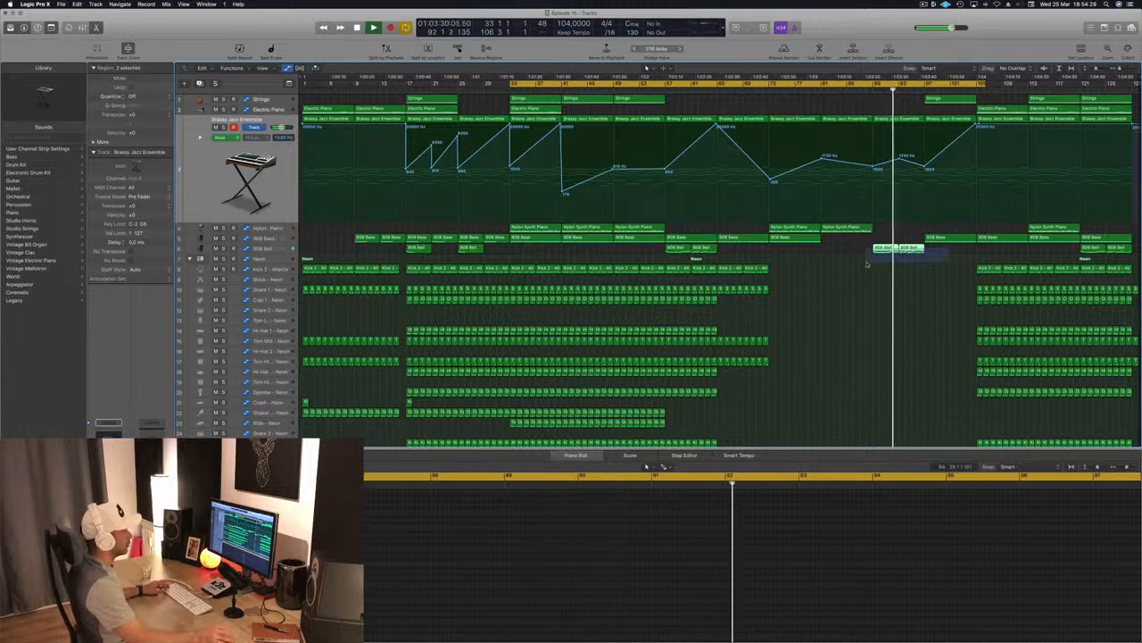
{"action": "left_click_drag", "start_coordinate": [865, 265], "coordinate": [867, 279]}
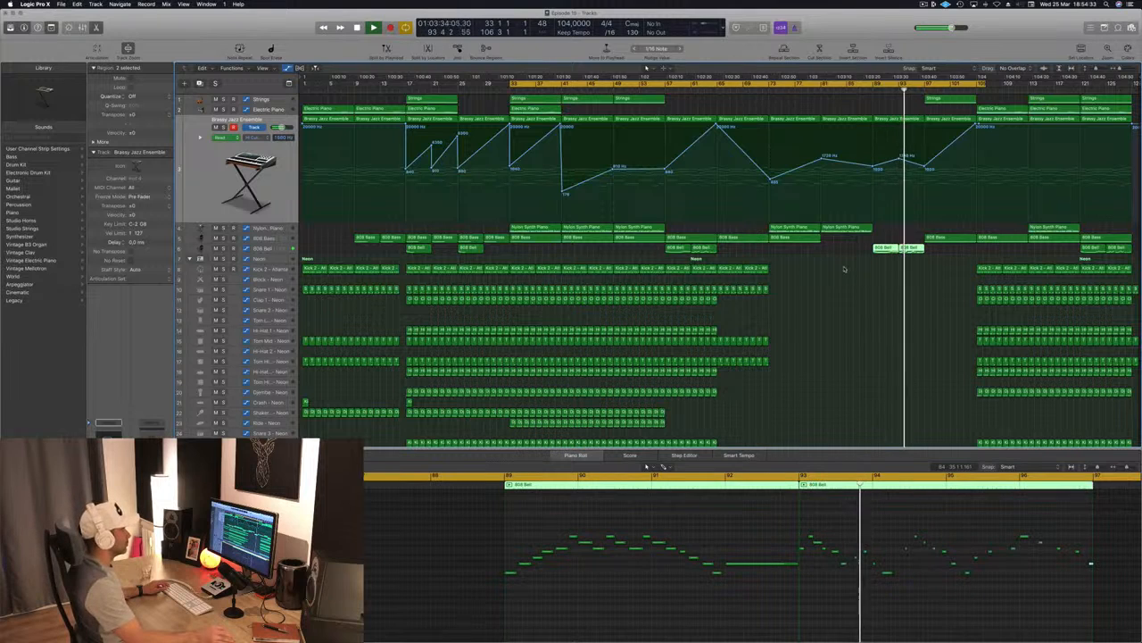
{"action": "left_click_drag", "start_coordinate": [928, 168], "coordinate": [928, 158]}
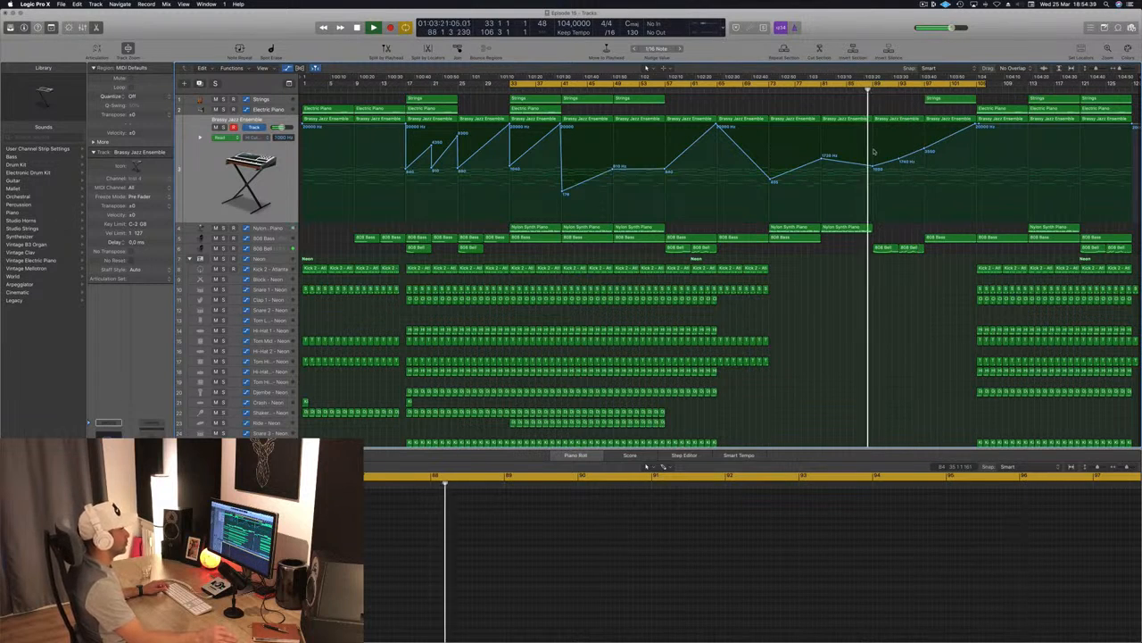
Copy the 808 Bass region at bar 97 to bar 89, above the 808 Bell regions.
{"action": "left_click_drag", "start_coordinate": [935, 239], "coordinate": [899, 244]}
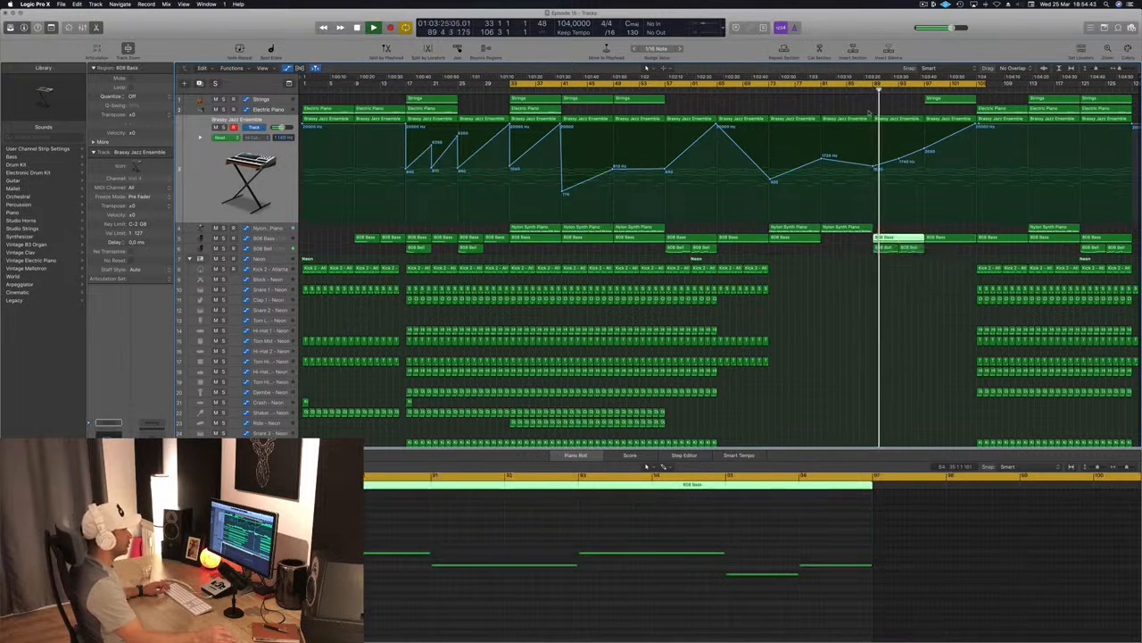
{"action": "left_click", "coordinate": [853, 366]}
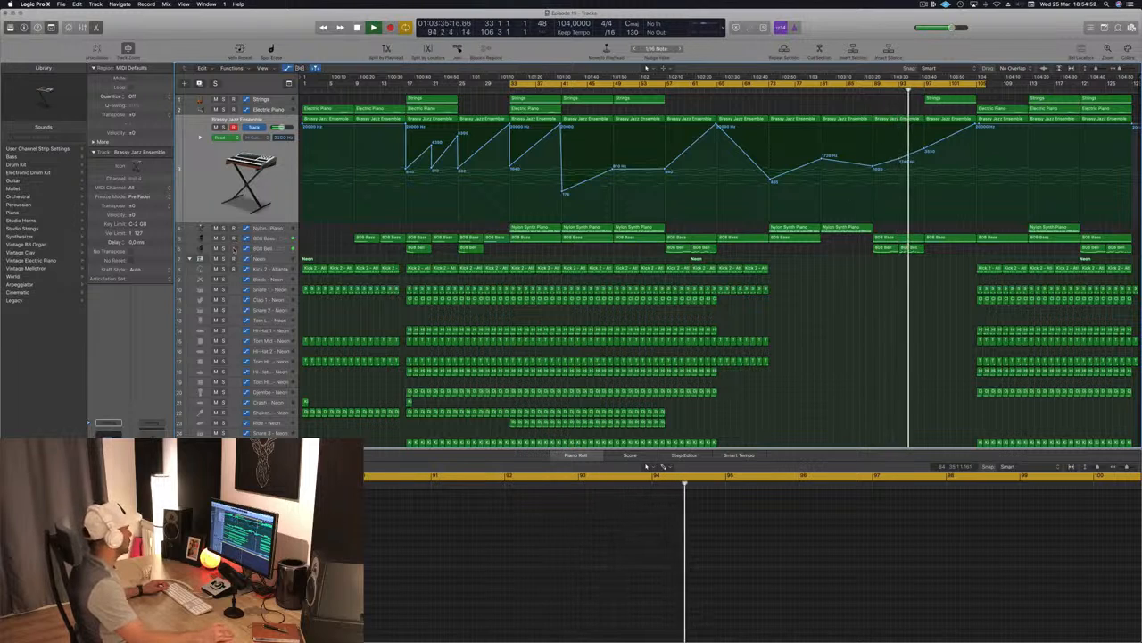
Audition the 808 Bell track in solo, remove the solo and replay the full mix from bar 89.
{"action": "left_click", "coordinate": [223, 248]}
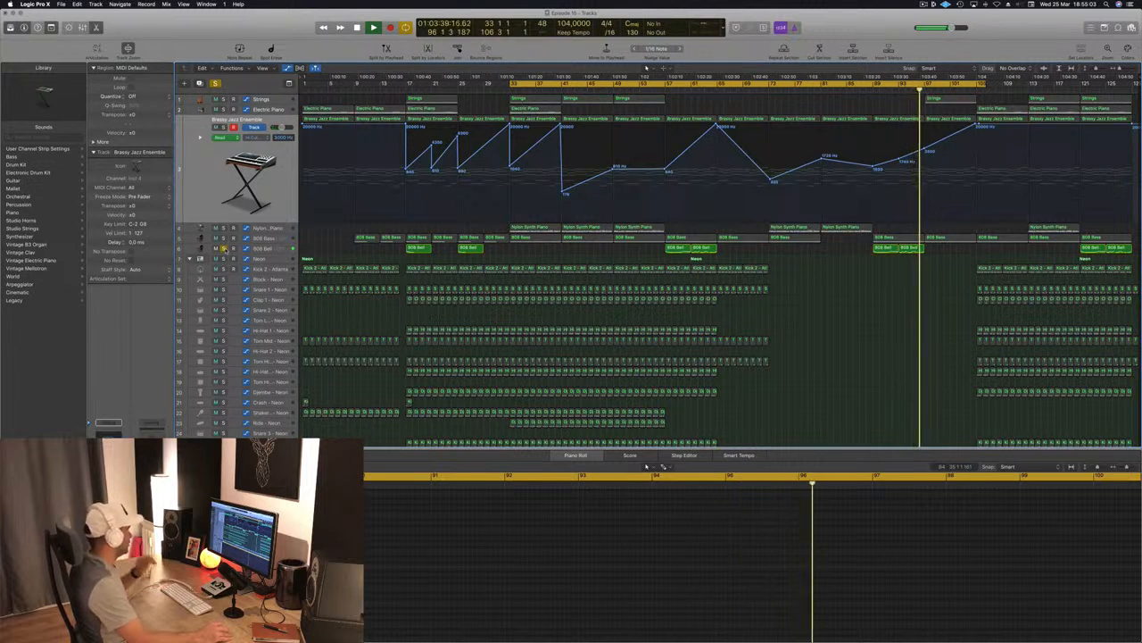
{"action": "left_click", "coordinate": [266, 250]}
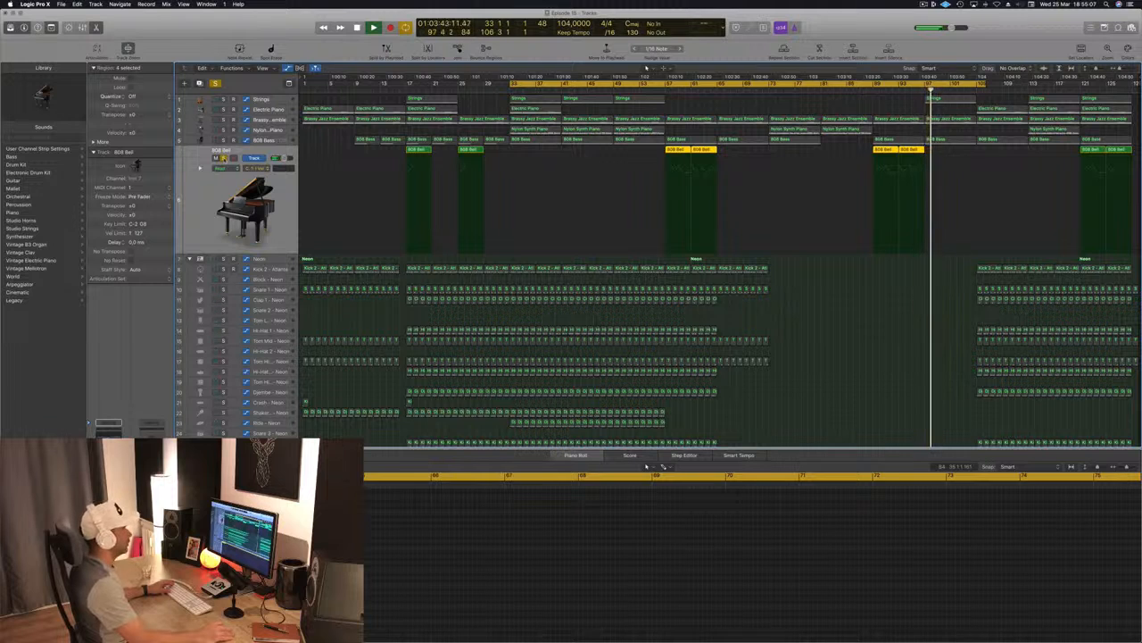
{"action": "key", "text": "s"}
{"action": "left_click", "coordinate": [873, 90]}
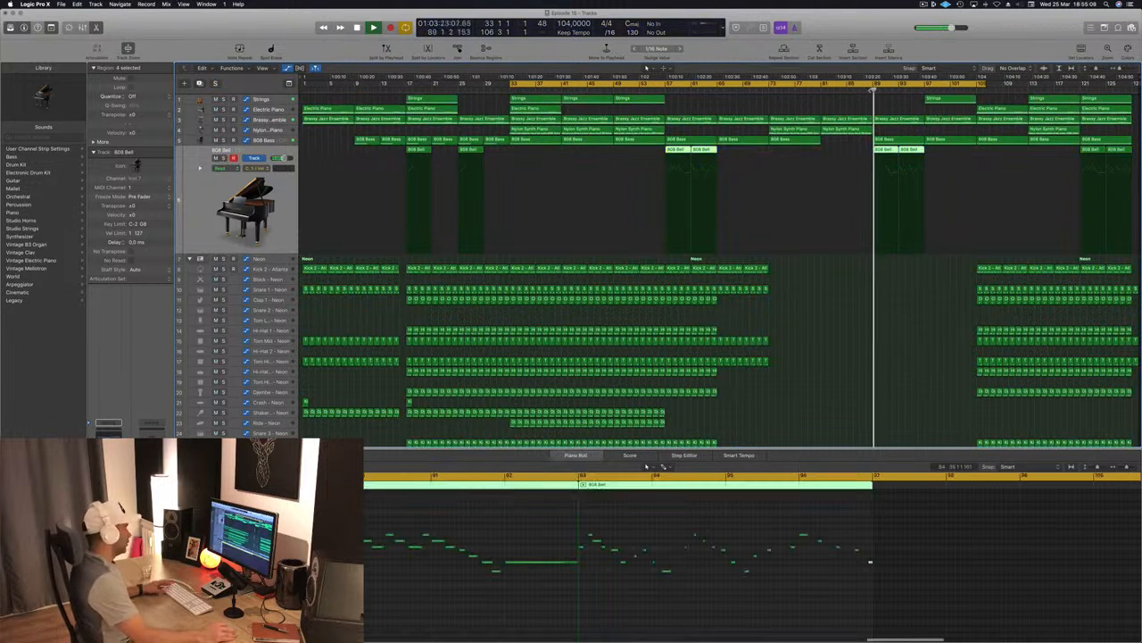
Close the editor area below the arrangement and reduce the track heights so that more tracks fit in view.
{"action": "key", "text": "super+Up"}
{"action": "key", "text": "super+Up"}
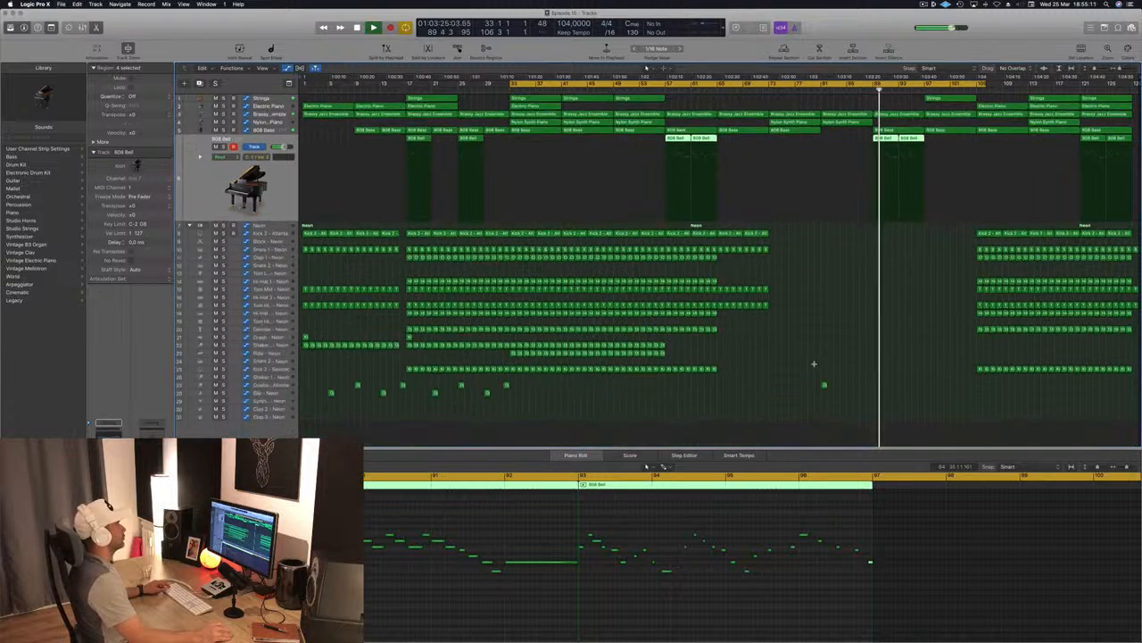
{"action": "scroll", "coordinate": [776, 360], "scroll_direction": "up", "scroll_amount": 2}
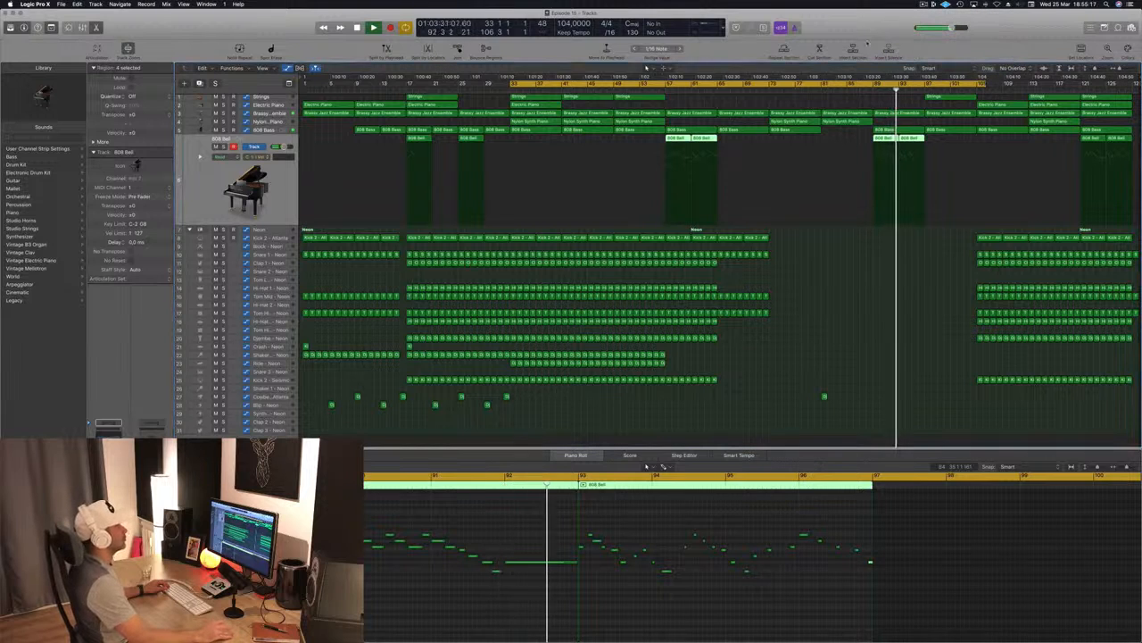
{"action": "left_click", "coordinate": [793, 361]}
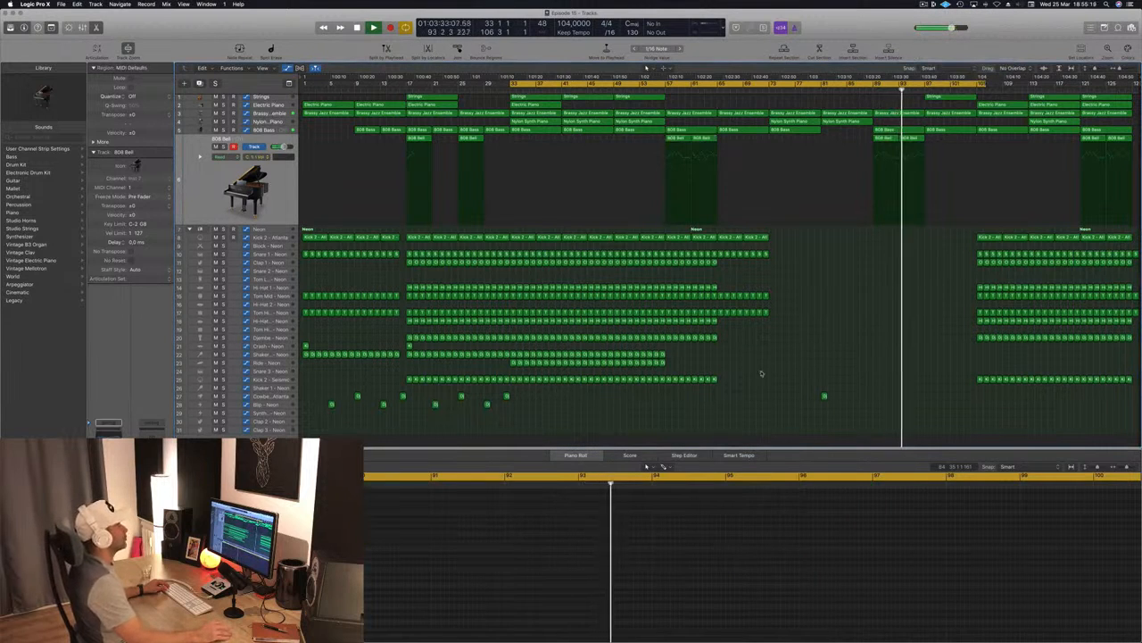
{"action": "scroll", "coordinate": [763, 373], "scroll_direction": "up", "scroll_amount": 1}
{"action": "scroll", "coordinate": [820, 321], "scroll_direction": "down", "scroll_amount": 4}
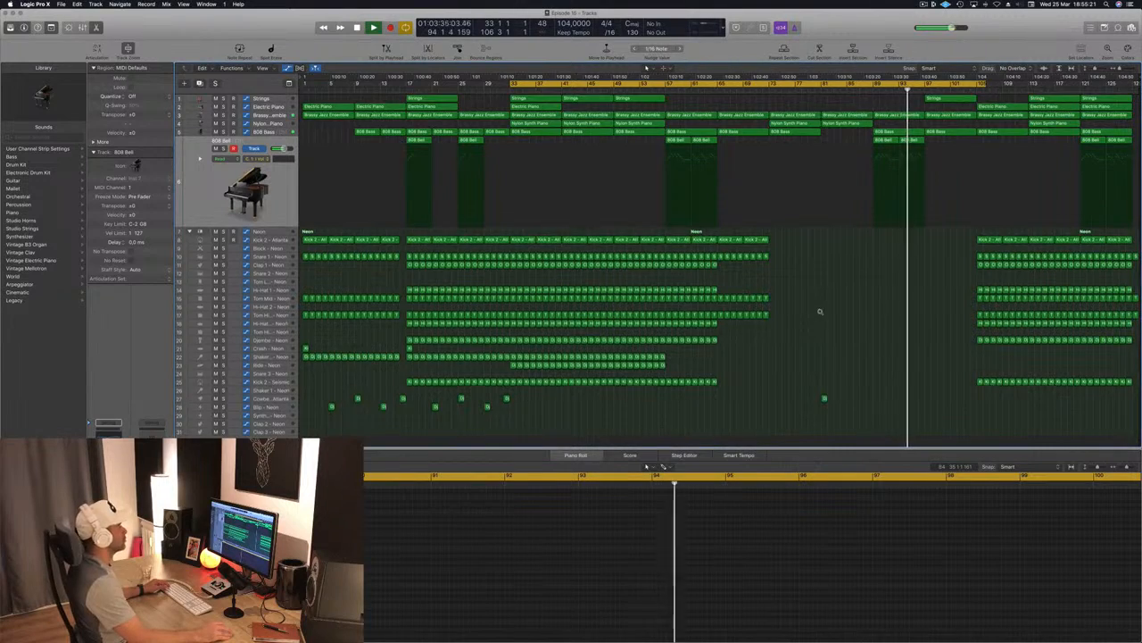
{"action": "scroll", "coordinate": [821, 334], "scroll_direction": "up", "scroll_amount": 4}
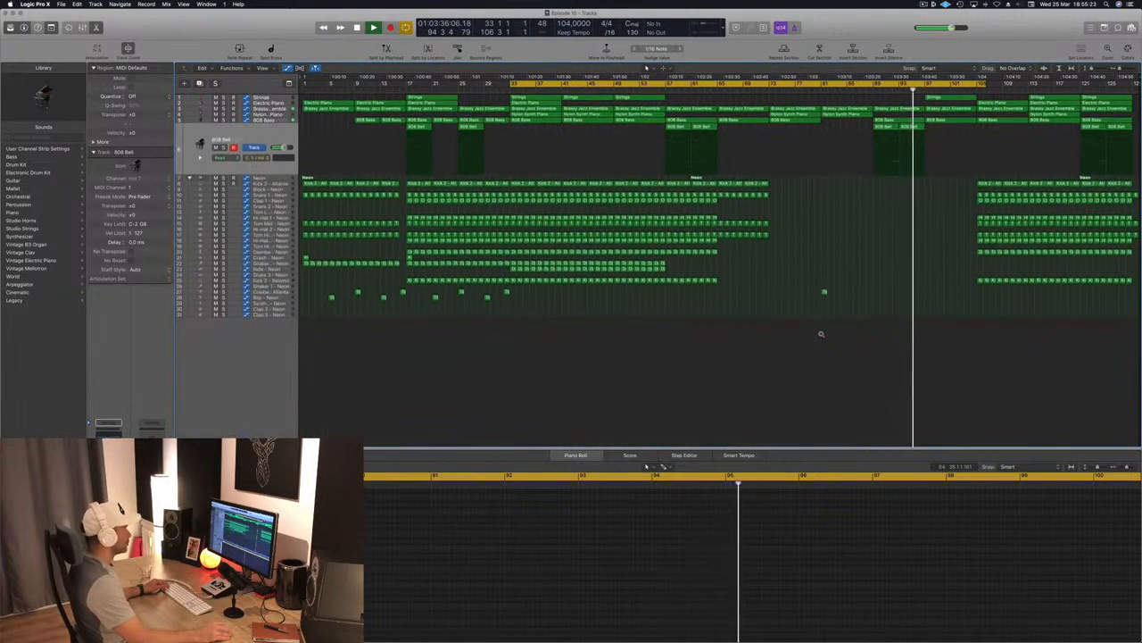
{"action": "key", "text": "x"}
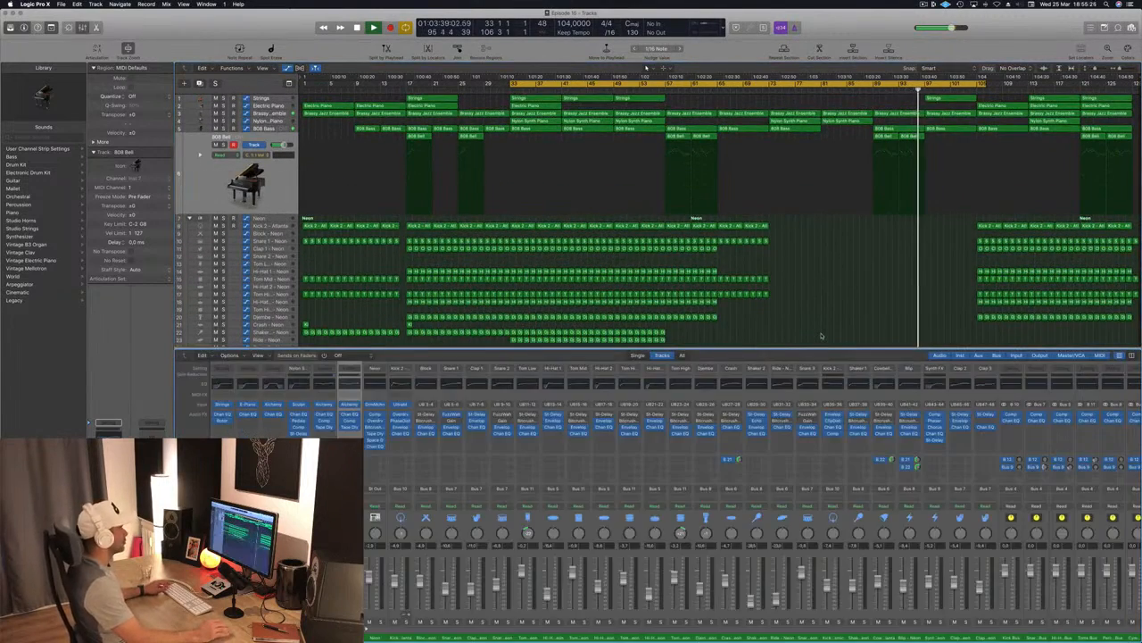
{"action": "key", "text": "x"}
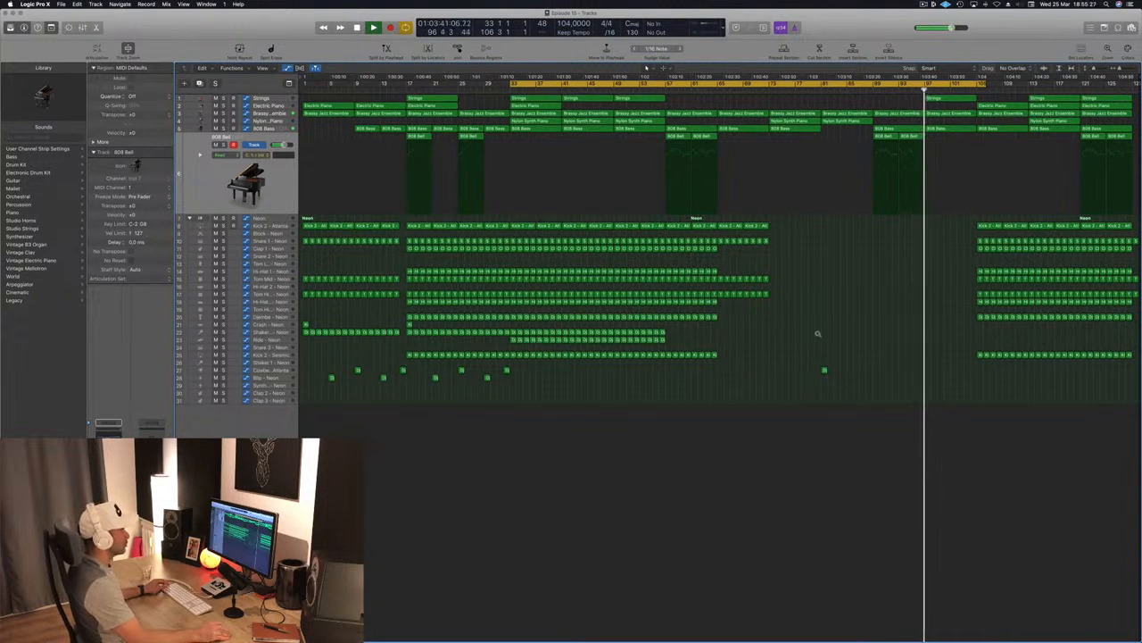
{"action": "scroll", "coordinate": [818, 334], "scroll_direction": "down", "scroll_amount": 1}
{"action": "scroll", "coordinate": [848, 312], "scroll_direction": "up", "scroll_amount": 5}
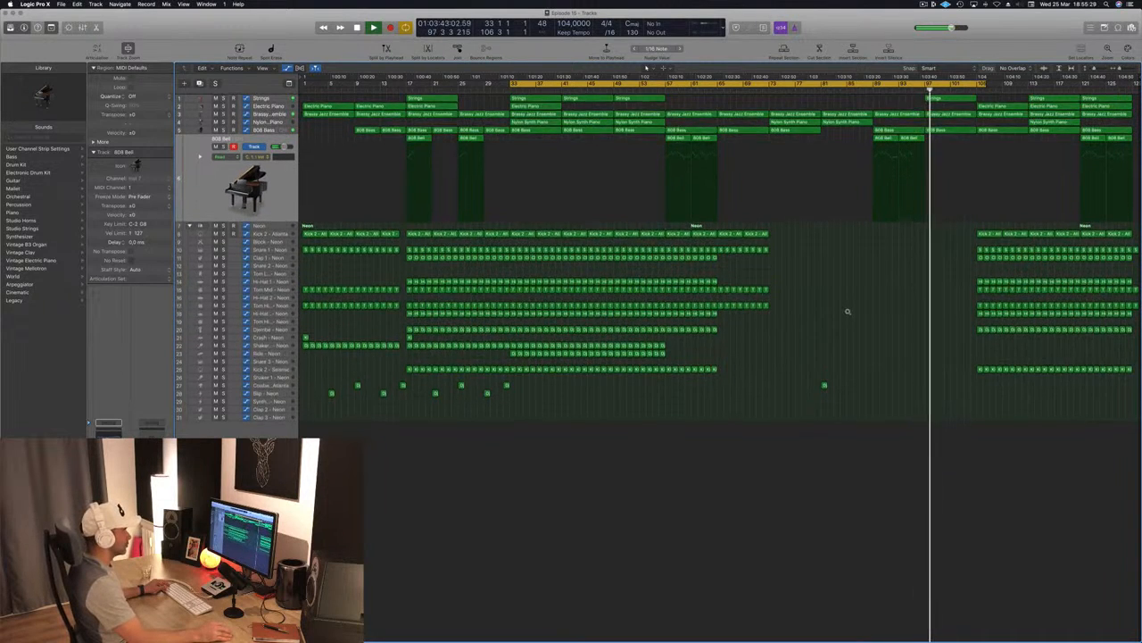
Copy the Nylon Synth Piano region at bar 113 to bar 97 and play the section from bar 89.
{"action": "scroll", "coordinate": [848, 310], "scroll_direction": "up", "scroll_amount": 1}
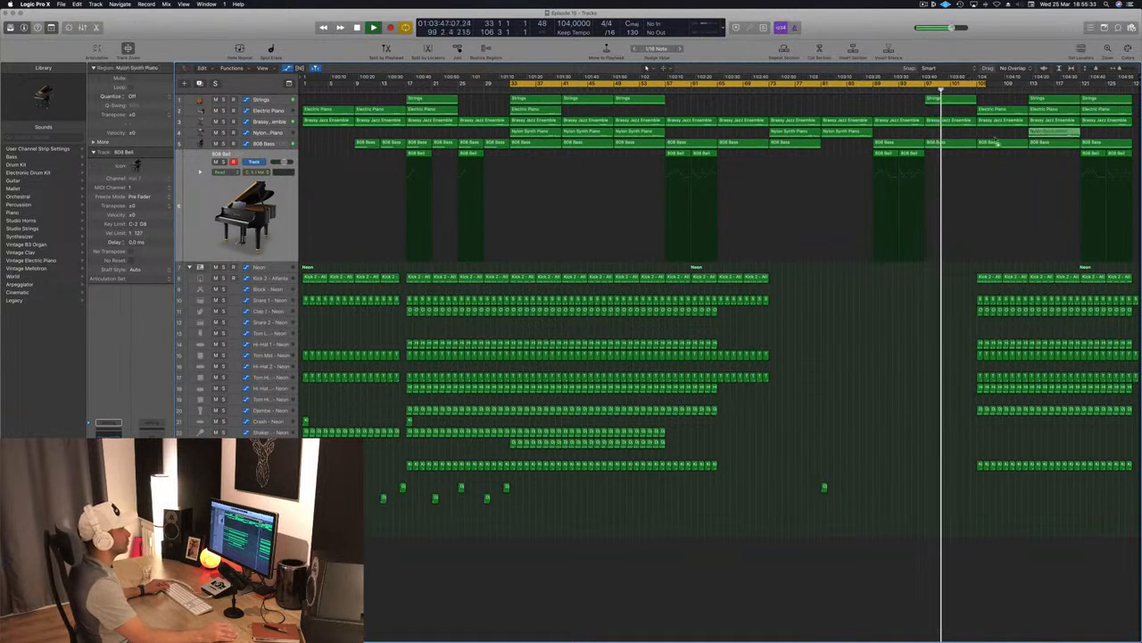
{"action": "left_click_drag", "start_coordinate": [997, 143], "coordinate": [959, 143]}
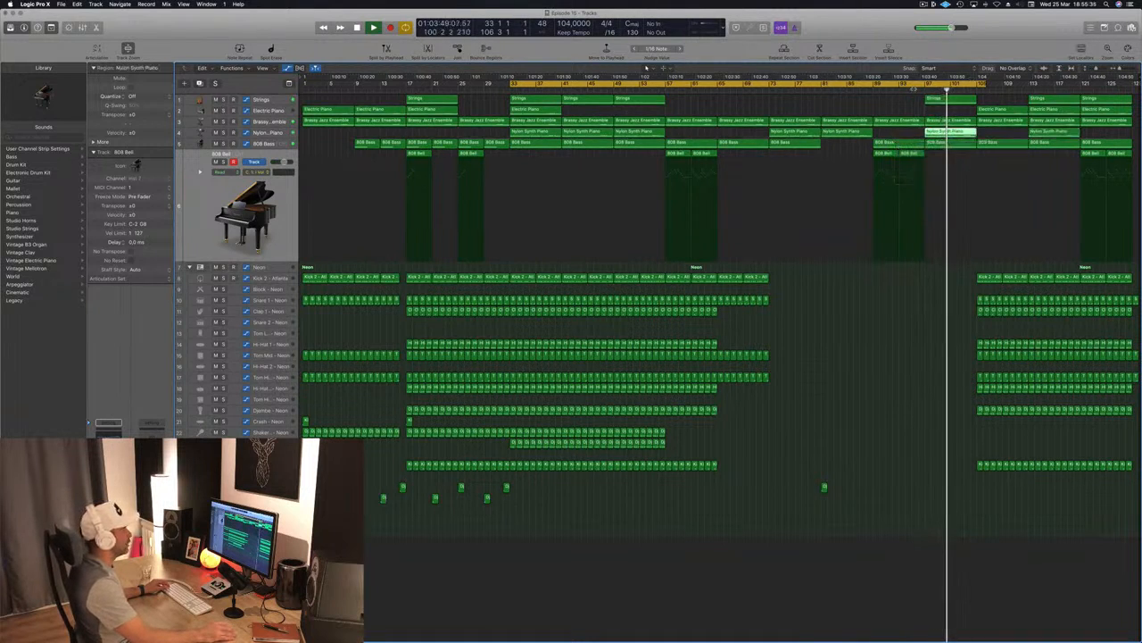
{"action": "left_click", "coordinate": [873, 90]}
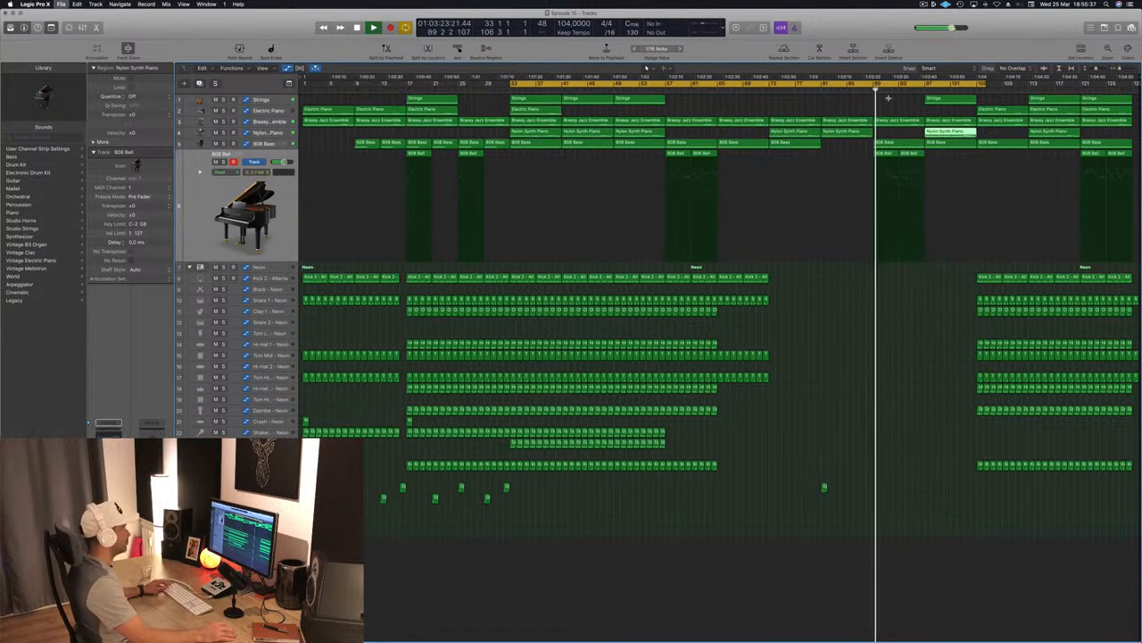
Replay the transition into bar 97 and select the Brassy Jazz Ensemble track to show its frequency automation.
{"action": "left_click", "coordinate": [918, 90]}
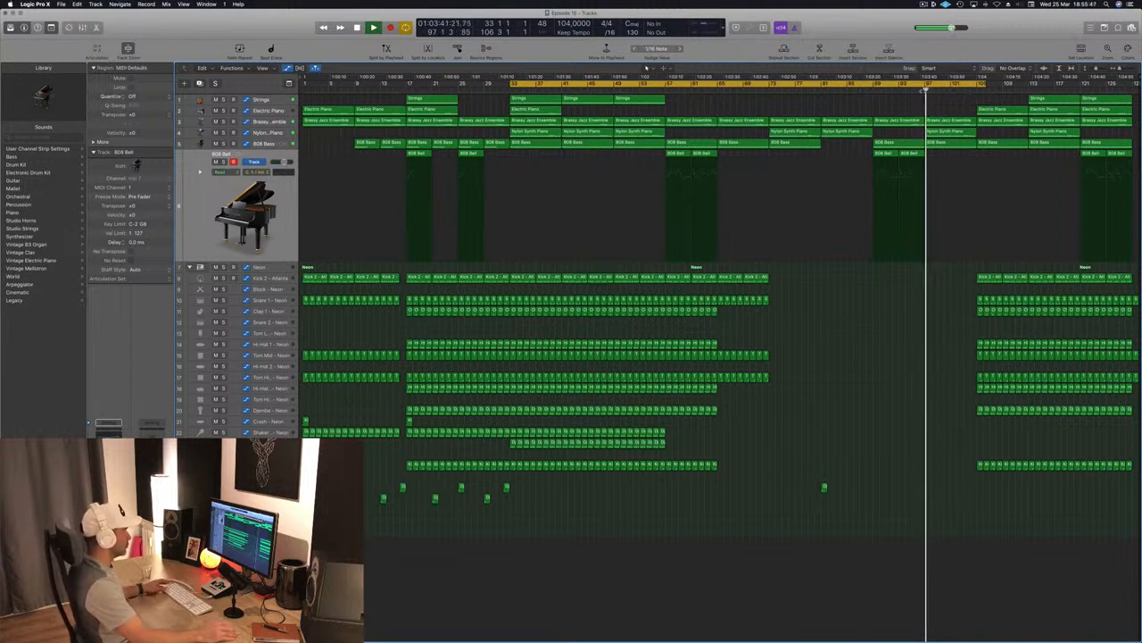
{"action": "key", "text": "comma"}
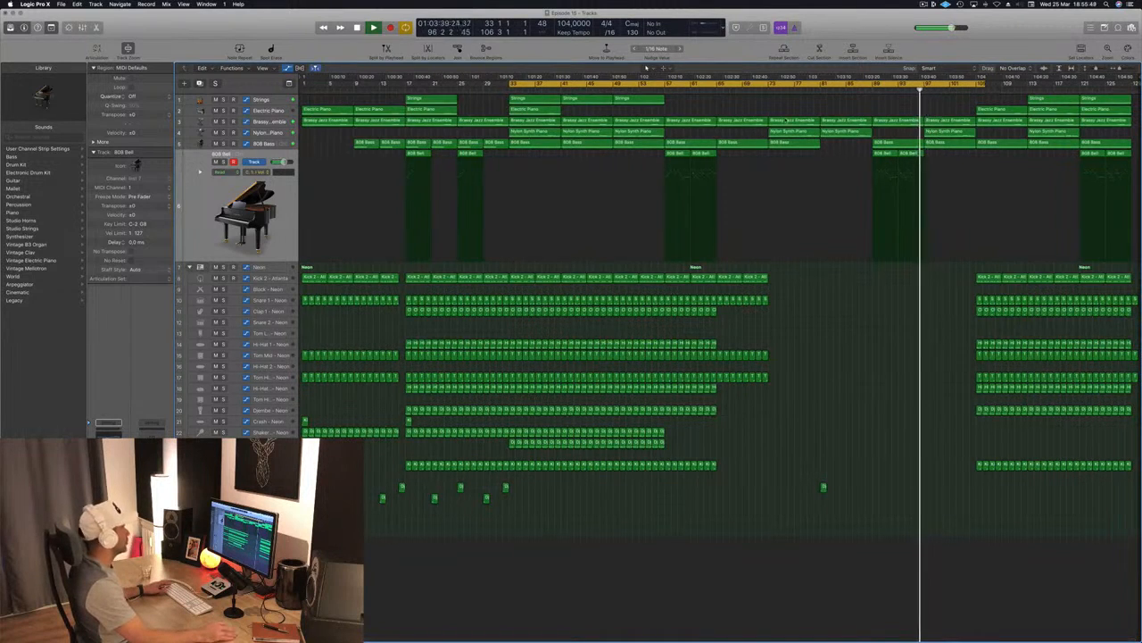
{"action": "left_click", "coordinate": [284, 125]}
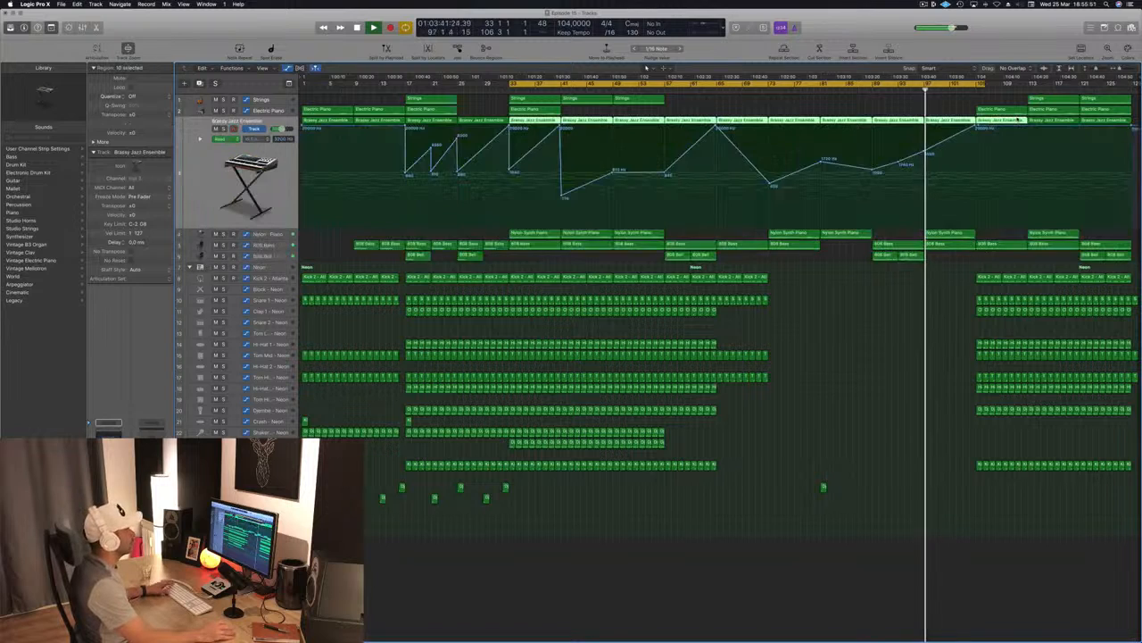
Raise the Brassy Jazz Ensemble frequency automation point at bar 97 to 20000 Hz and replay the section from bar 89.
{"action": "left_click_drag", "start_coordinate": [924, 152], "coordinate": [923, 124]}
{"action": "key", "text": "shift+comma"}
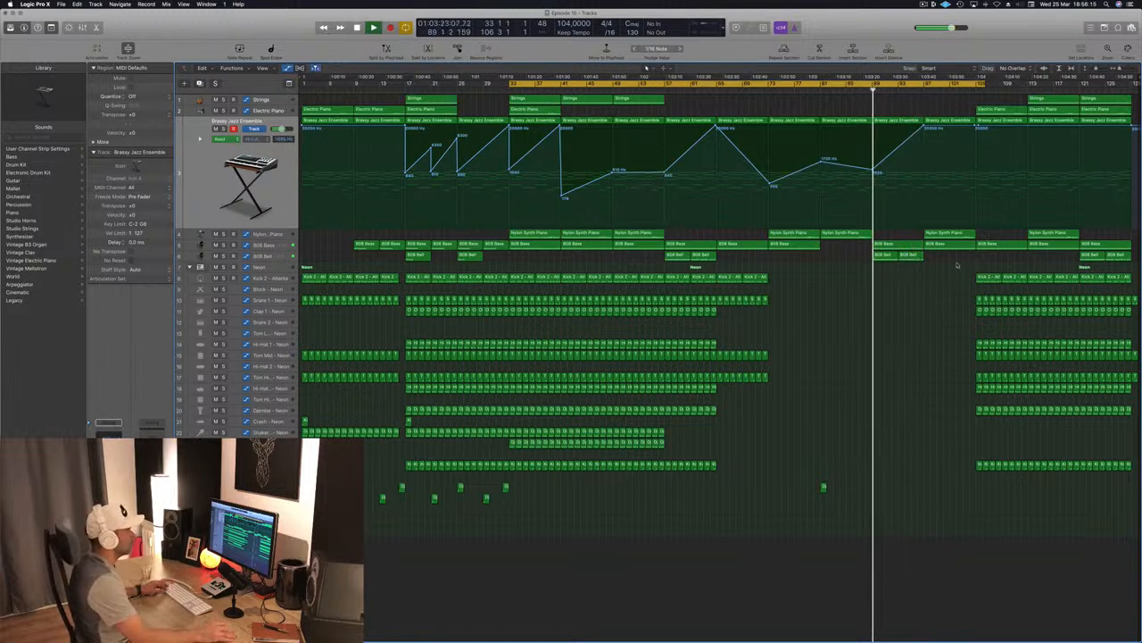
Copy the Kick 2 and Snare 1 regions to bar 97 and delete the last copies just before bar 105.
{"action": "left_click_drag", "start_coordinate": [904, 284], "coordinate": [885, 284]}
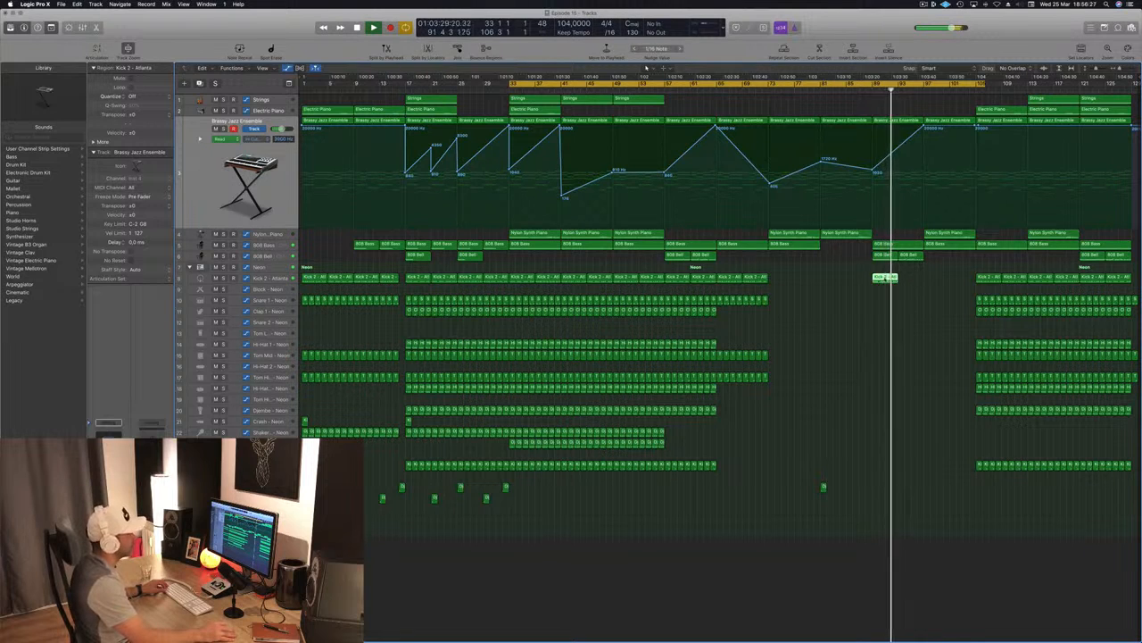
{"action": "key", "text": "Delete"}
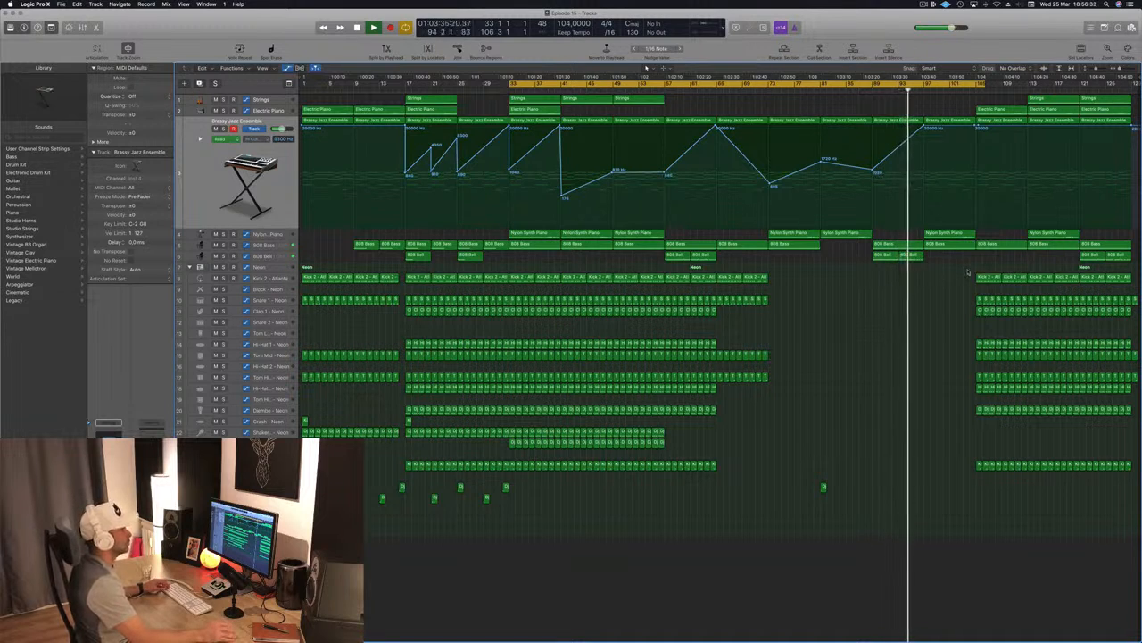
{"action": "left_click_drag", "start_coordinate": [968, 271], "coordinate": [945, 286]}
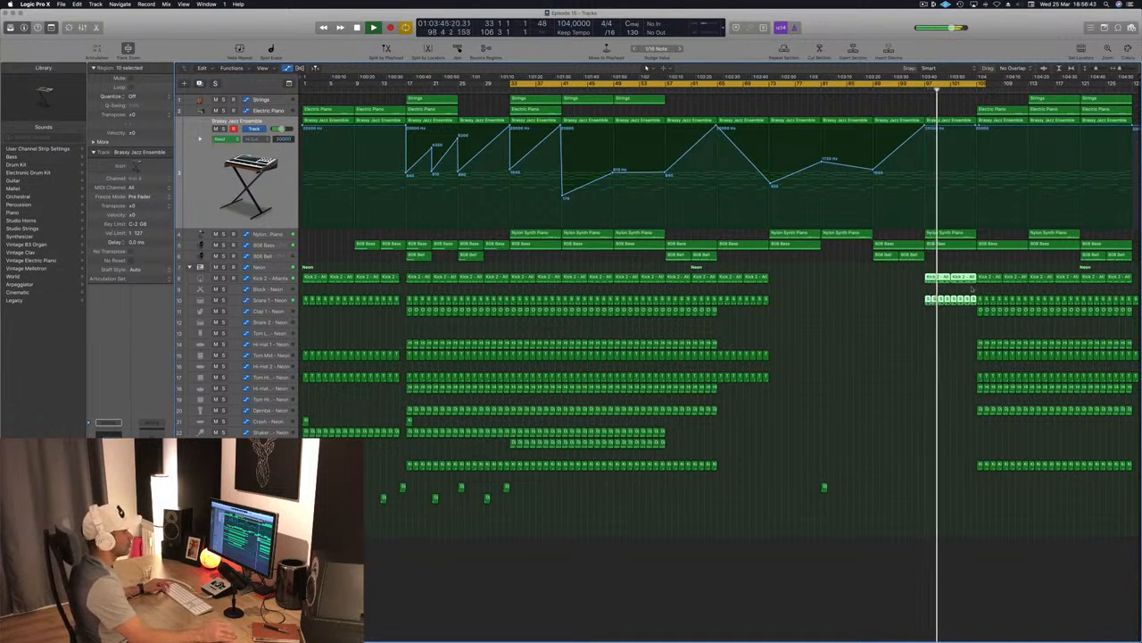
{"action": "key", "text": "super+Right"}
{"action": "key", "text": "super+Right"}
{"action": "left_click_drag", "start_coordinate": [1012, 261], "coordinate": [1025, 320]}
{"action": "key", "text": "Delete"}
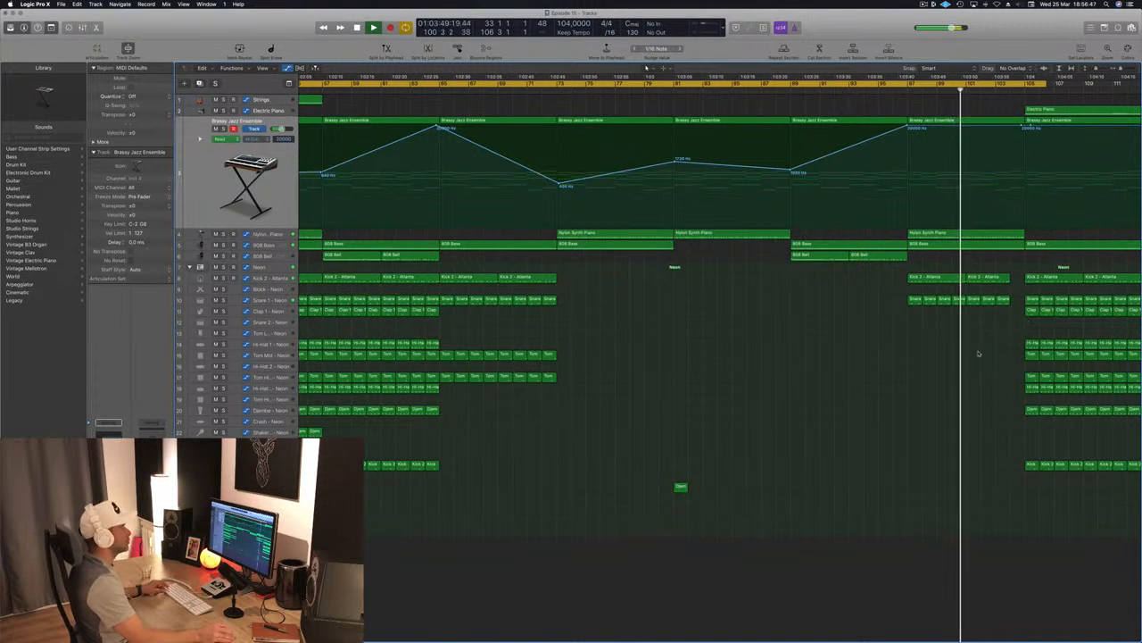
{"action": "scroll", "coordinate": [949, 359], "scroll_direction": "left", "scroll_amount": 5}
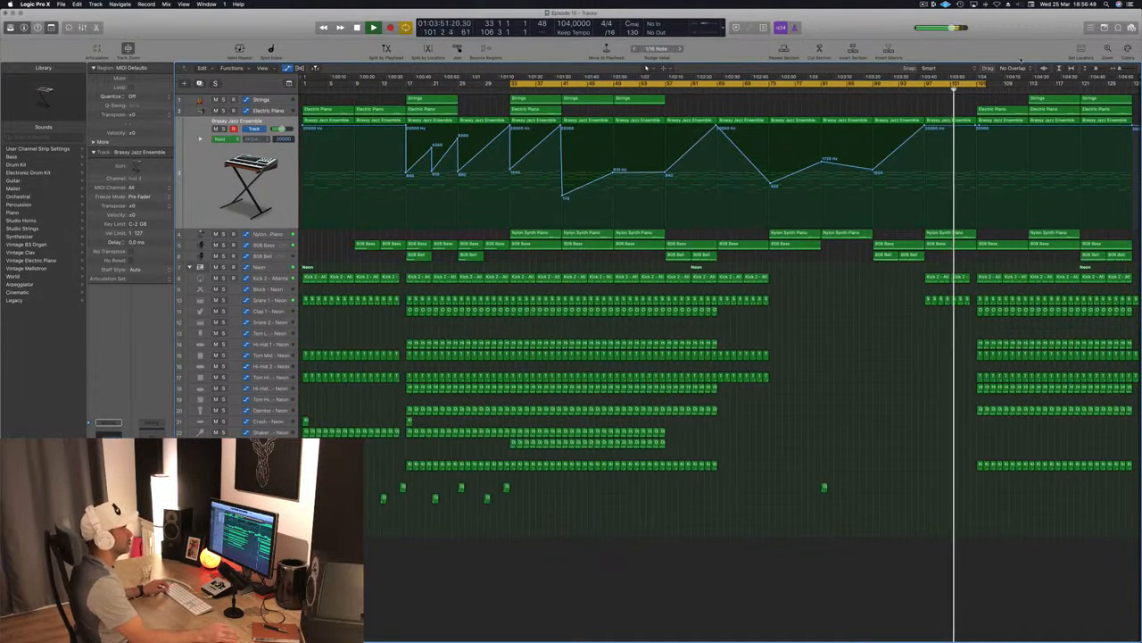
Extend the cycle range to bar 129 and remove the Electric Piano region at bar 113.
{"action": "left_click_drag", "start_coordinate": [986, 83], "coordinate": [1133, 85]}
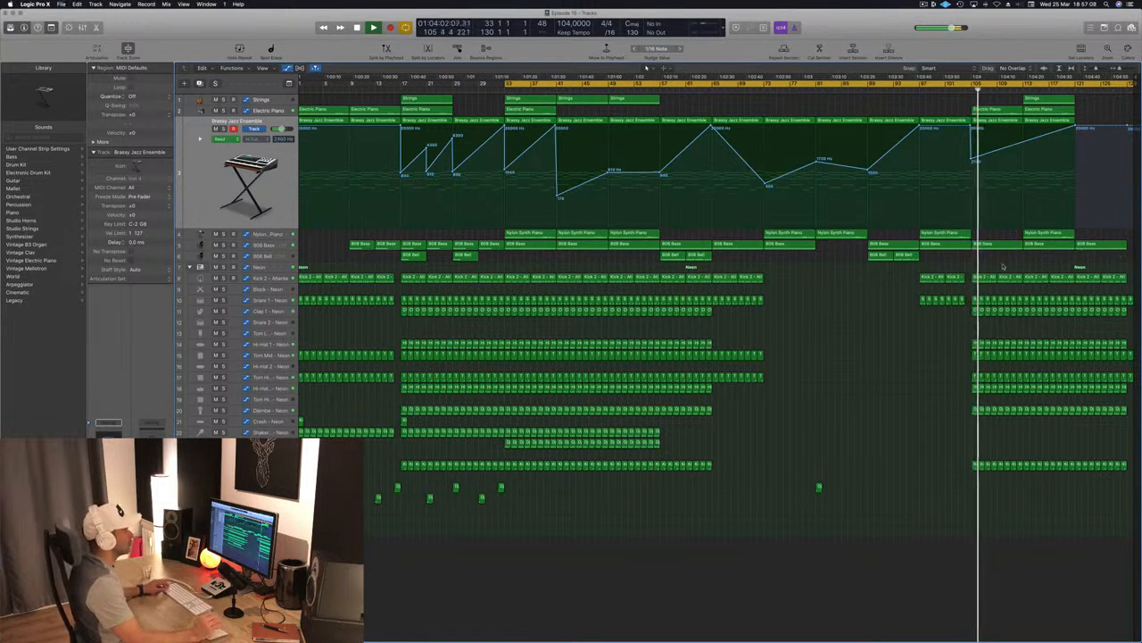
{"action": "left_click", "coordinate": [935, 299]}
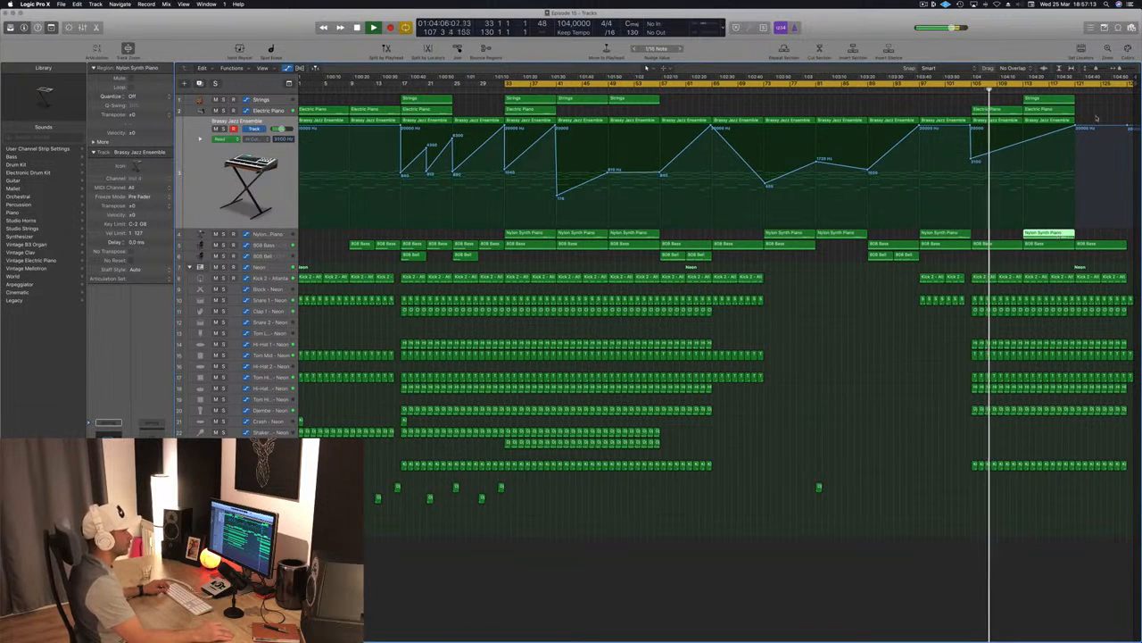
{"action": "left_click", "coordinate": [1043, 109]}
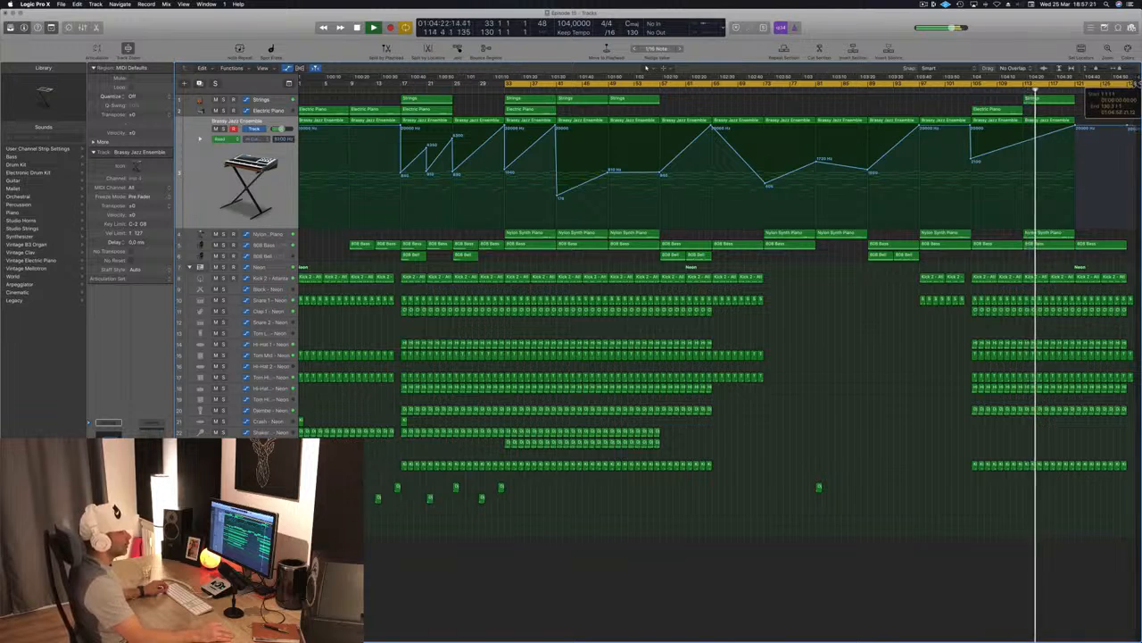
Delete the Snare 1, Tom Mid and Tom Hi regions that overhang past bar 129.
{"action": "scroll", "coordinate": [1132, 82], "scroll_direction": "right", "scroll_amount": 4}
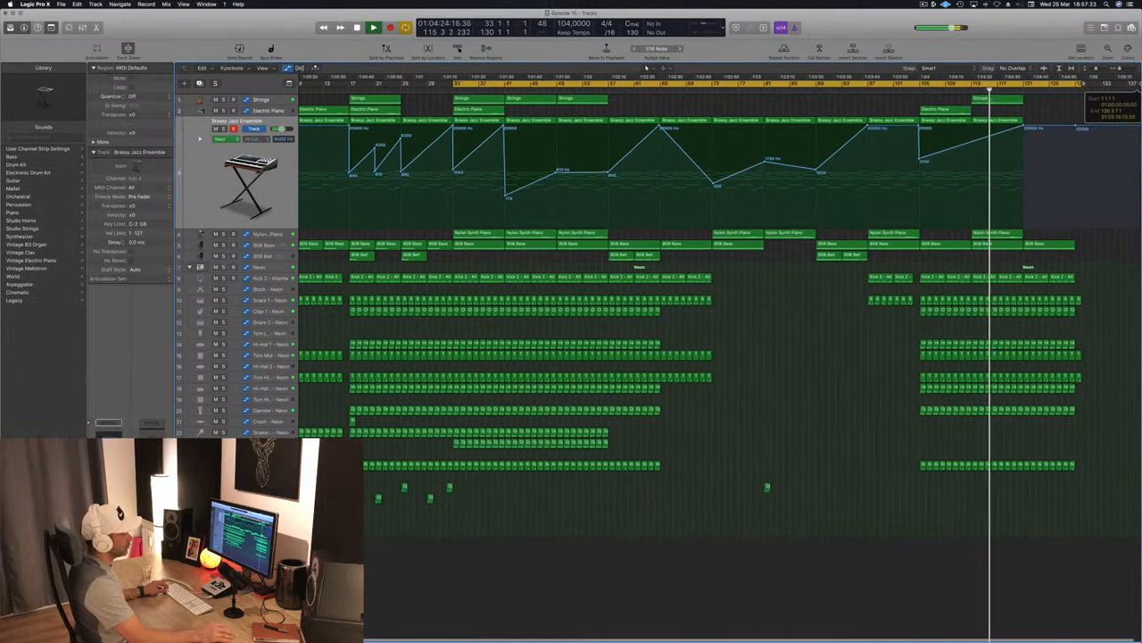
{"action": "scroll", "coordinate": [1131, 86], "scroll_direction": "right", "scroll_amount": 1}
{"action": "left_click_drag", "start_coordinate": [1109, 271], "coordinate": [1071, 451]}
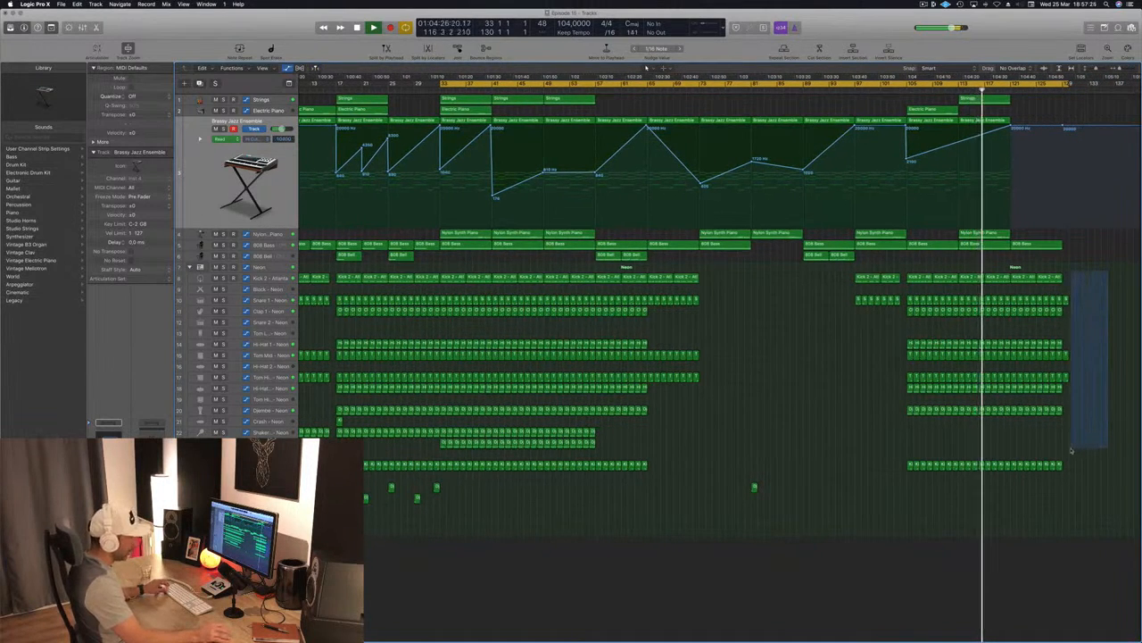
{"action": "key", "text": "Delete"}
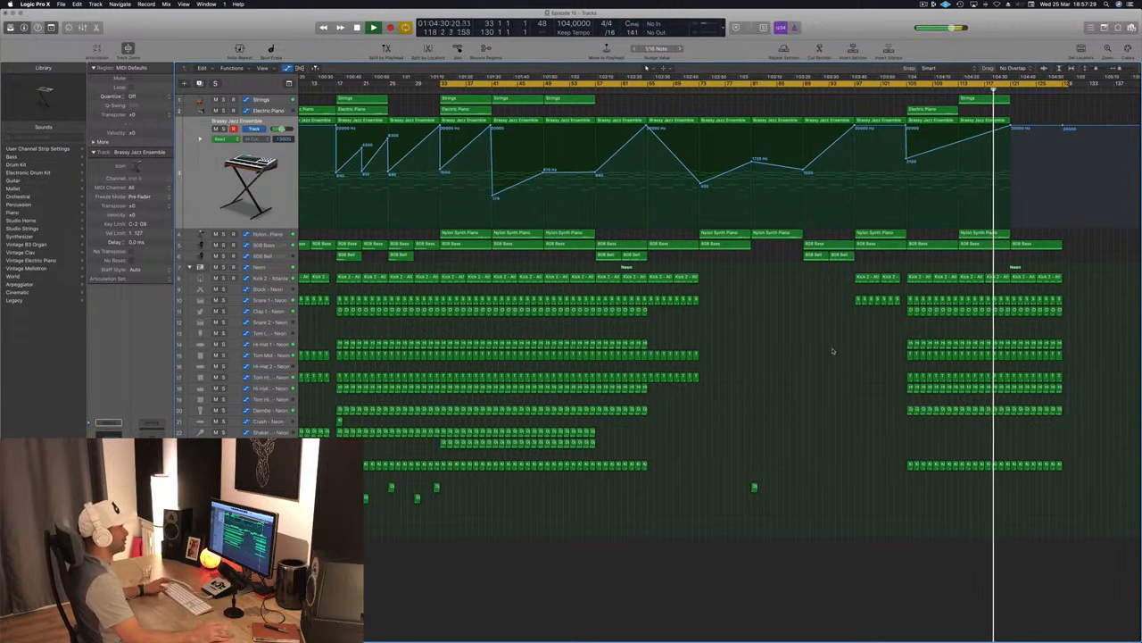
{"action": "scroll", "coordinate": [832, 351], "scroll_direction": "left", "scroll_amount": 3}
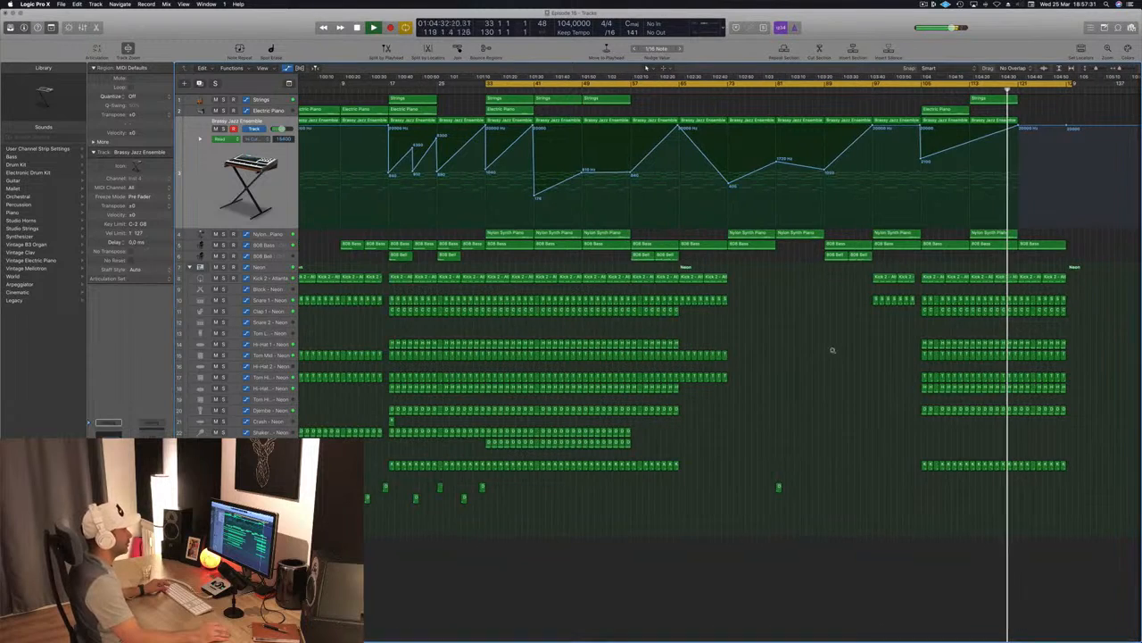
{"action": "scroll", "coordinate": [833, 350], "scroll_direction": "left", "scroll_amount": 1}
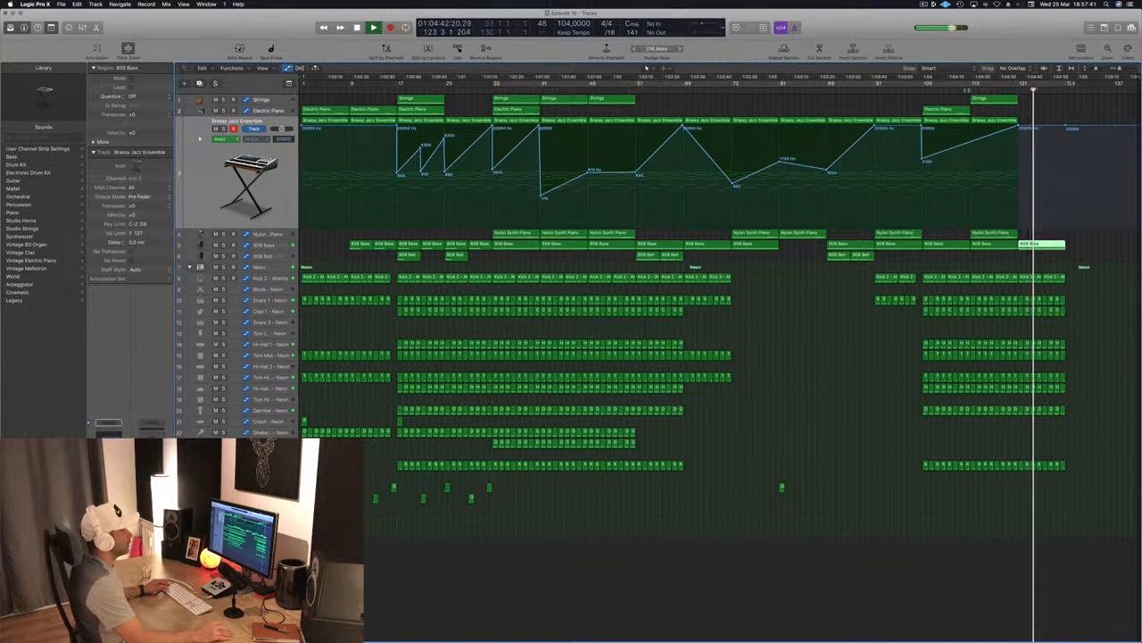
Replay from bar 113 and shape the Brassy Jazz Ensemble frequency automation with a point at bar 113 and a dip at bar 121.
{"action": "left_click", "coordinate": [964, 90]}
{"action": "left_click", "coordinate": [972, 84]}
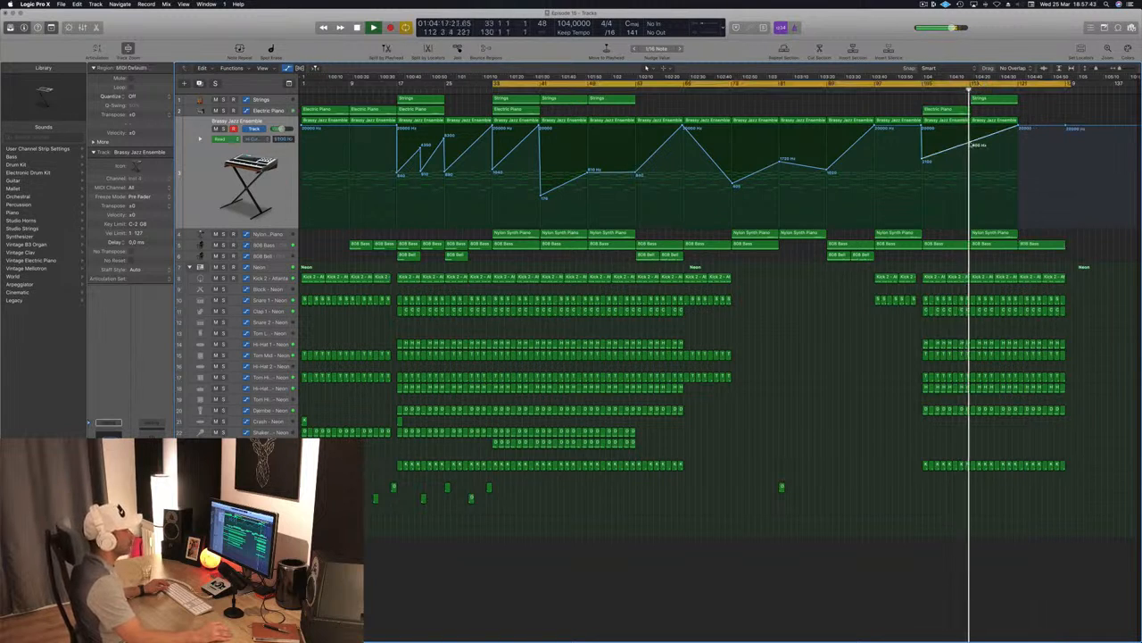
{"action": "left_click", "coordinate": [972, 143]}
{"action": "left_click_drag", "start_coordinate": [1018, 128], "coordinate": [1022, 148]}
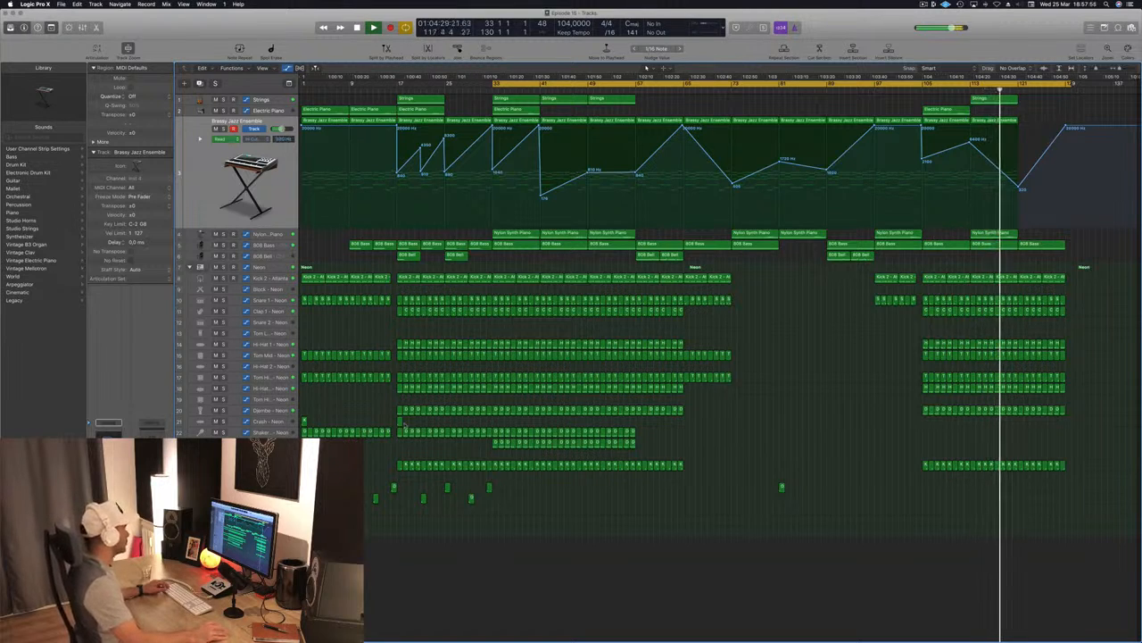
Copy the Crash region from bar 17 to bar 105, and duplicate the Shaker and Ride regions from bar 105 past bar 121.
{"action": "left_click_drag", "start_coordinate": [401, 421], "coordinate": [929, 431]}
{"action": "left_click_drag", "start_coordinate": [644, 425], "coordinate": [956, 436]}
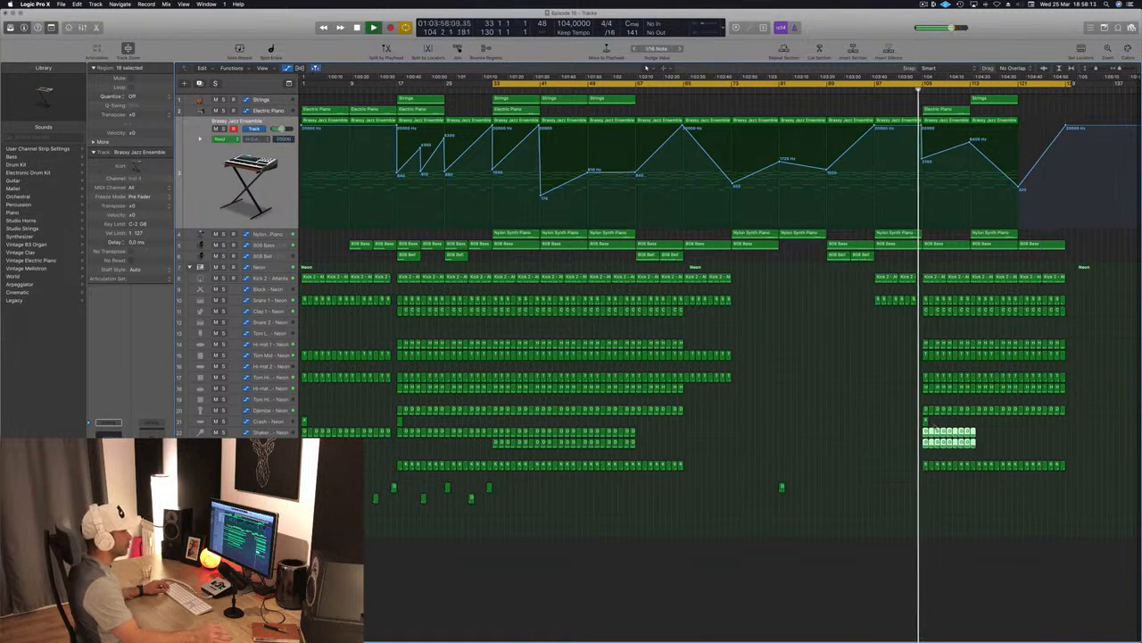
{"action": "left_click_drag", "start_coordinate": [955, 437], "coordinate": [983, 437]}
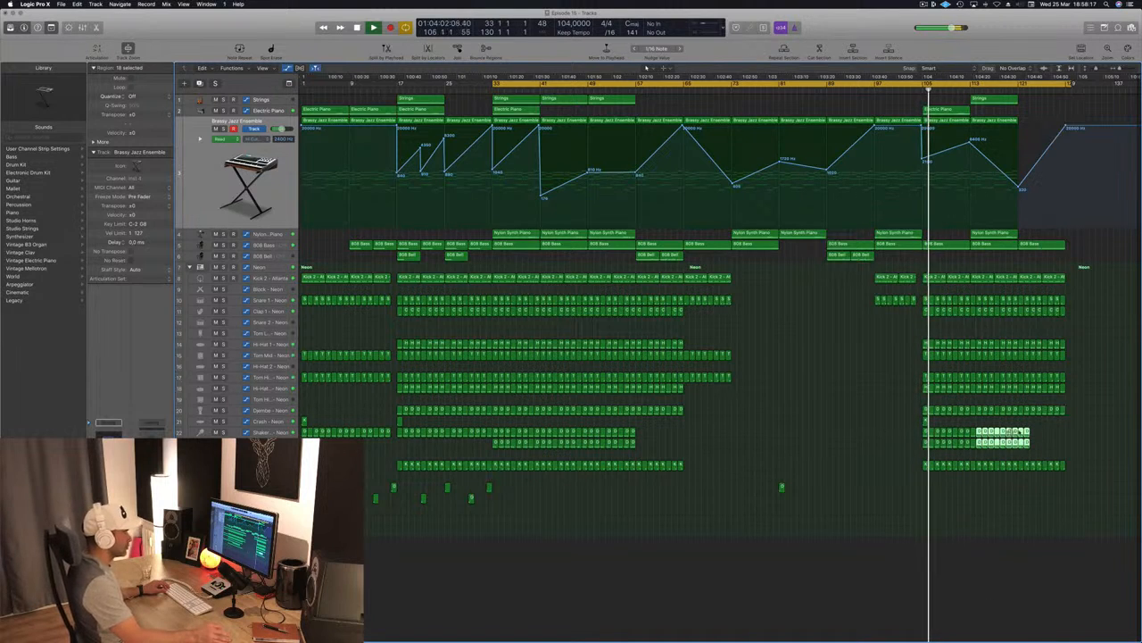
Delete the Shaker and Ride copies that overhang past bar 121 and save the project.
{"action": "left_click_drag", "start_coordinate": [1069, 429], "coordinate": [1021, 447]}
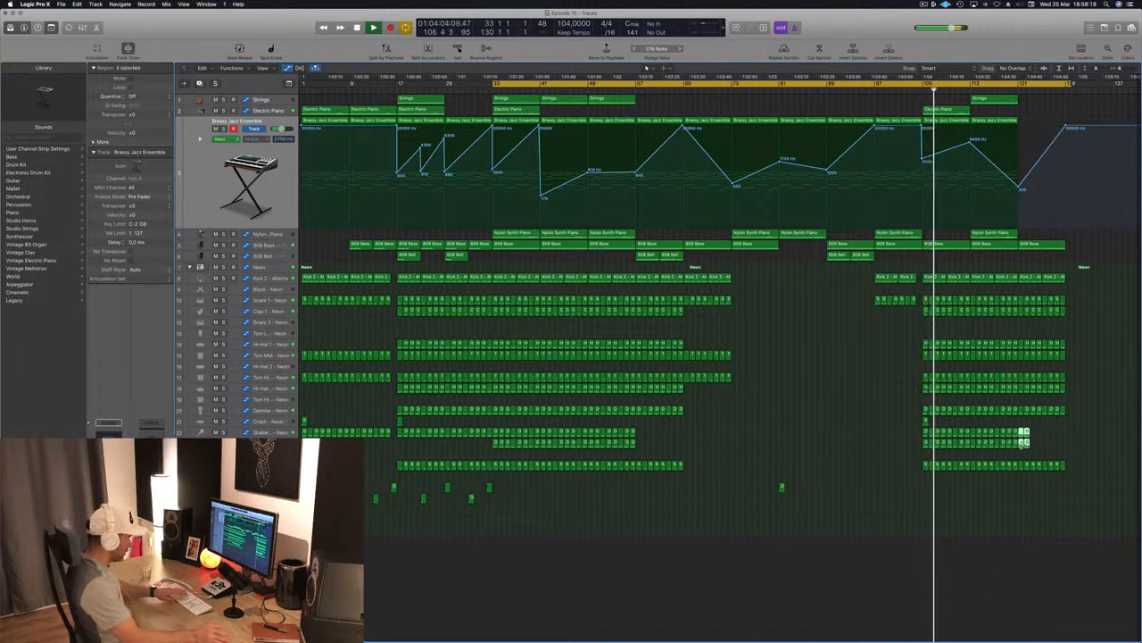
{"action": "key", "text": "Delete"}
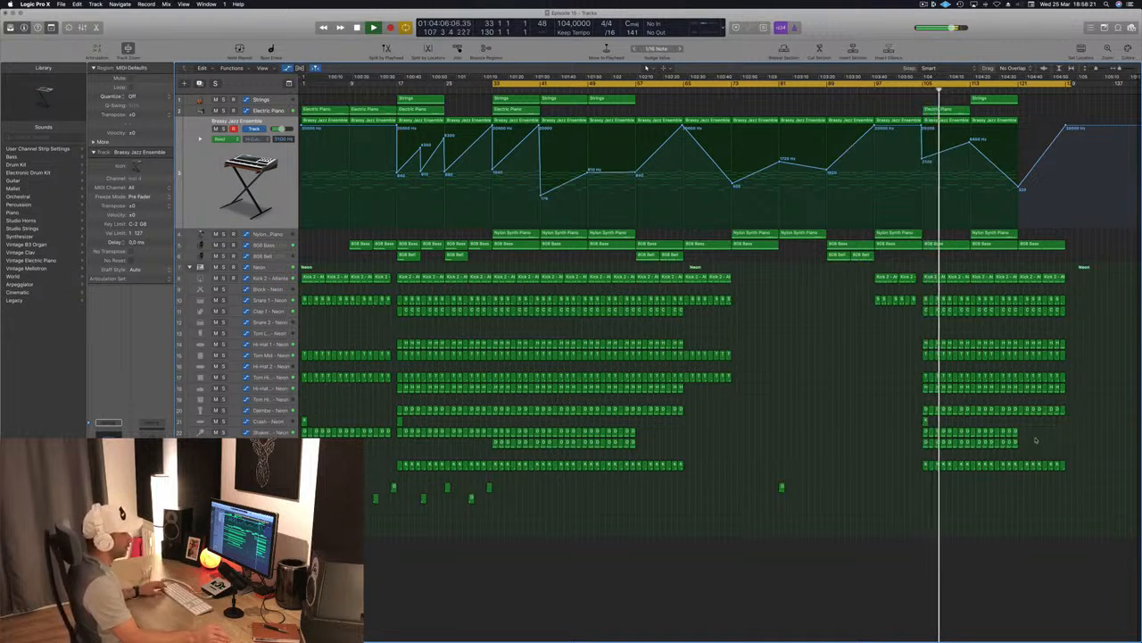
{"action": "key", "text": "super+s"}
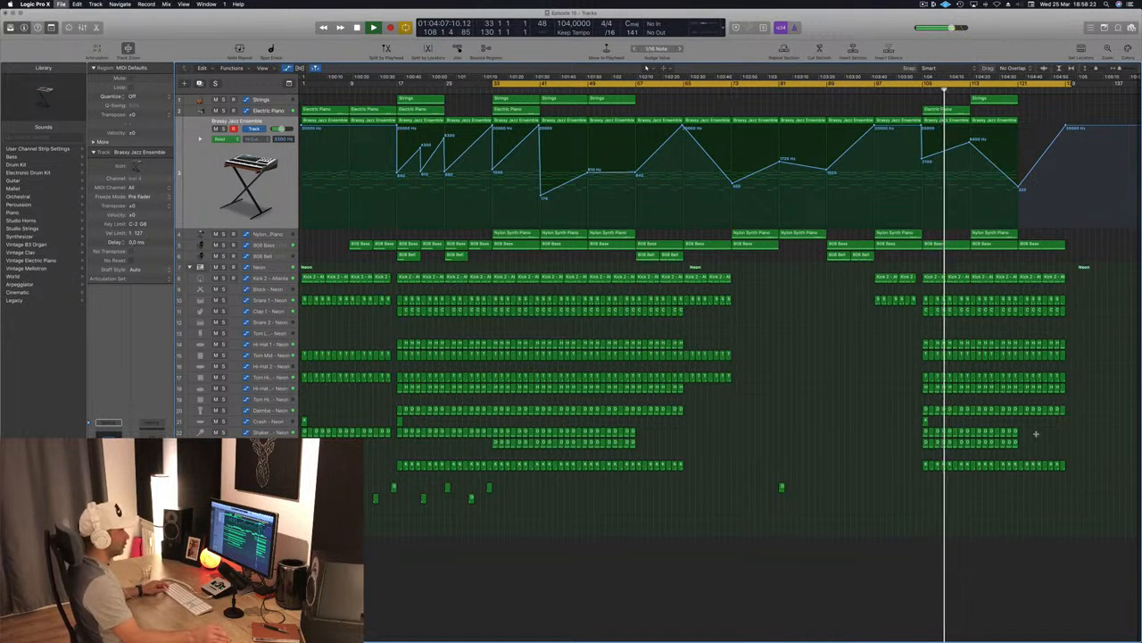
{"action": "key", "text": "super+Right"}
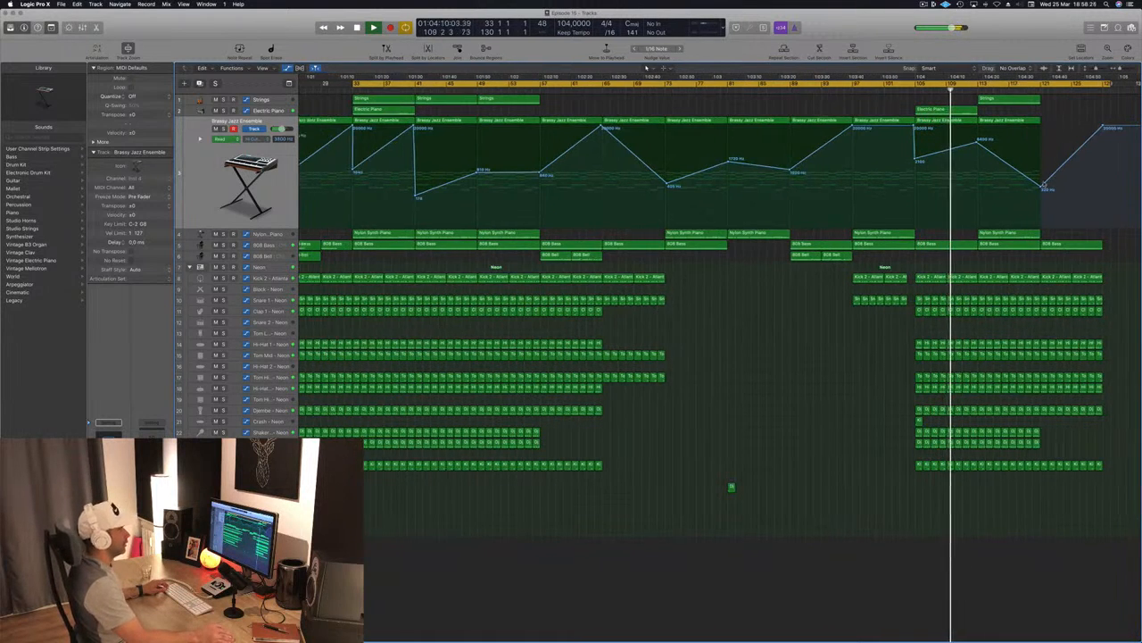
{"action": "key", "text": "super+Left"}
{"action": "key", "text": "super+s"}
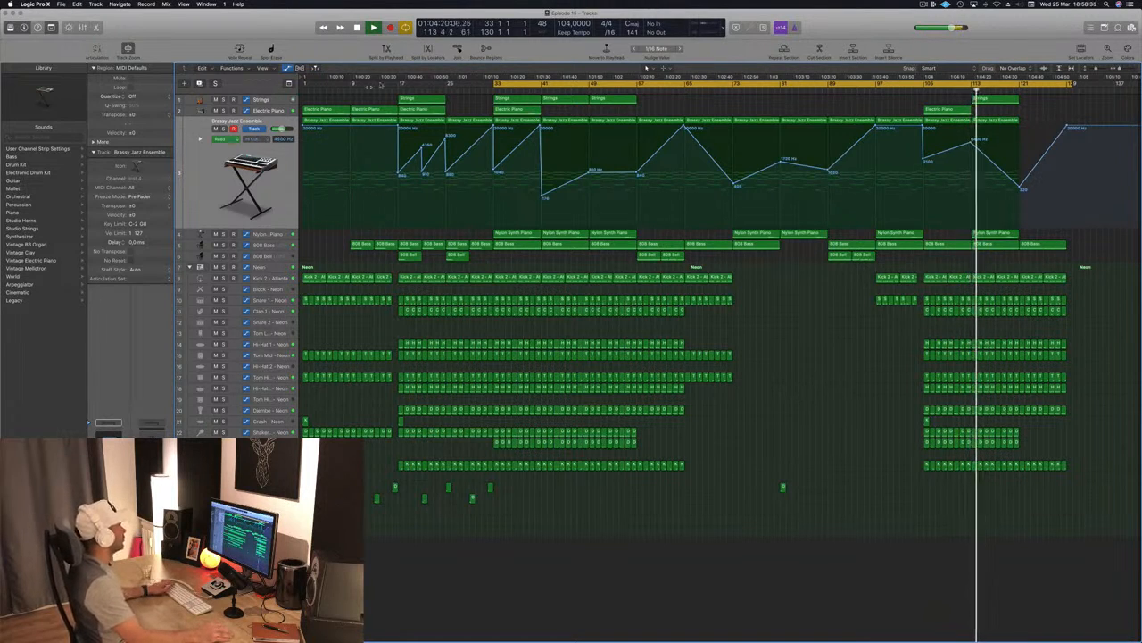
Select the Strings track, shorten the cycle range to bars 33 to 41 and restart playback there.
{"action": "key", "text": "space"}
{"action": "key", "text": "space"}
{"action": "left_click", "coordinate": [253, 99]}
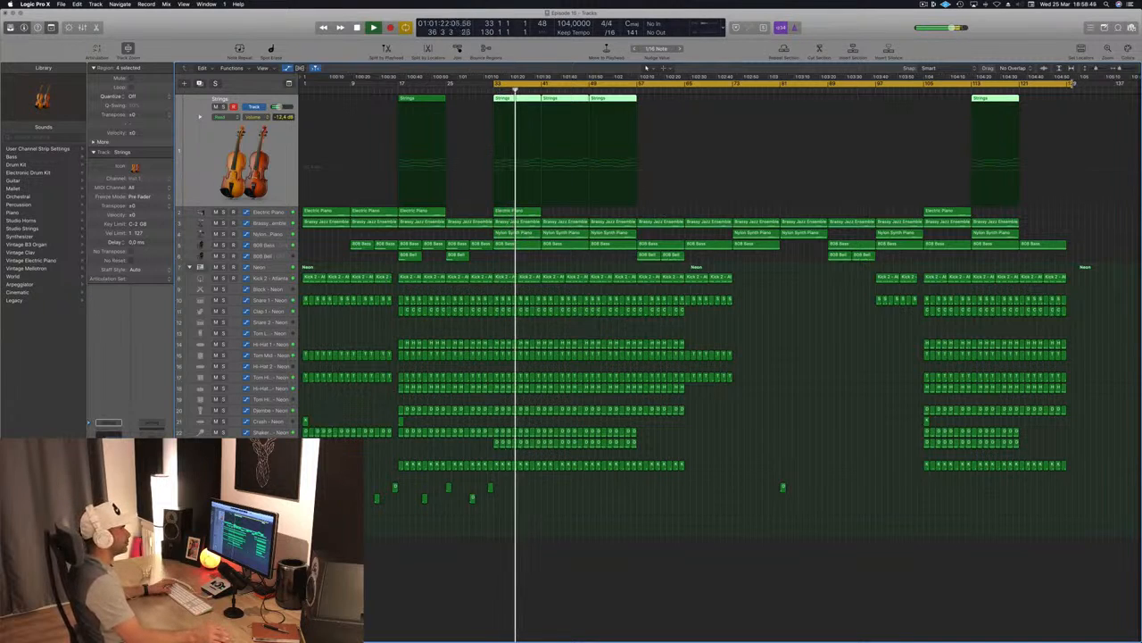
{"action": "left_click_drag", "start_coordinate": [1072, 83], "coordinate": [536, 120]}
{"action": "key", "text": "space"}
{"action": "key", "text": "space"}
Solo the Neon drum stack, replay the cycle and select the Kick 2 - Seismic track.
{"action": "left_click", "coordinate": [272, 266]}
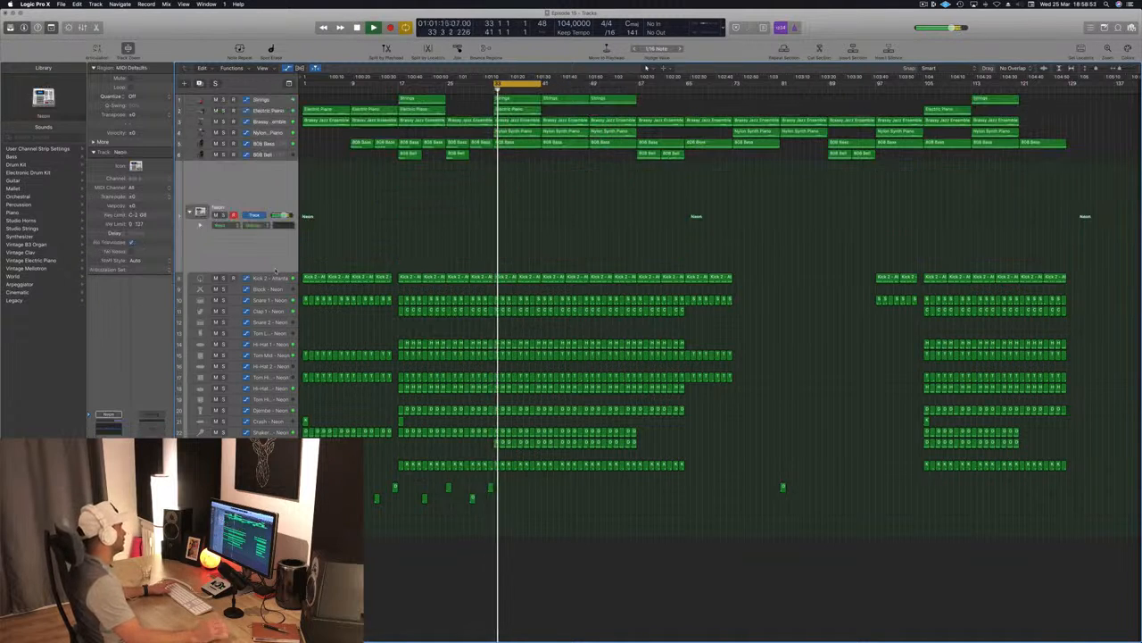
{"action": "key", "text": "space"}
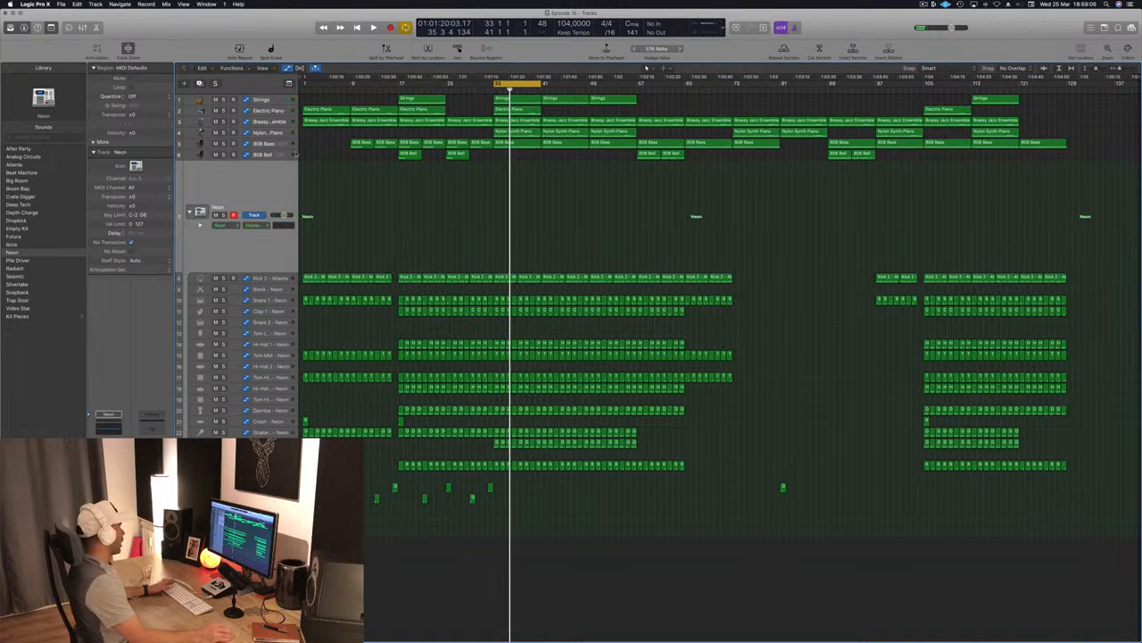
{"action": "left_click", "coordinate": [224, 215]}
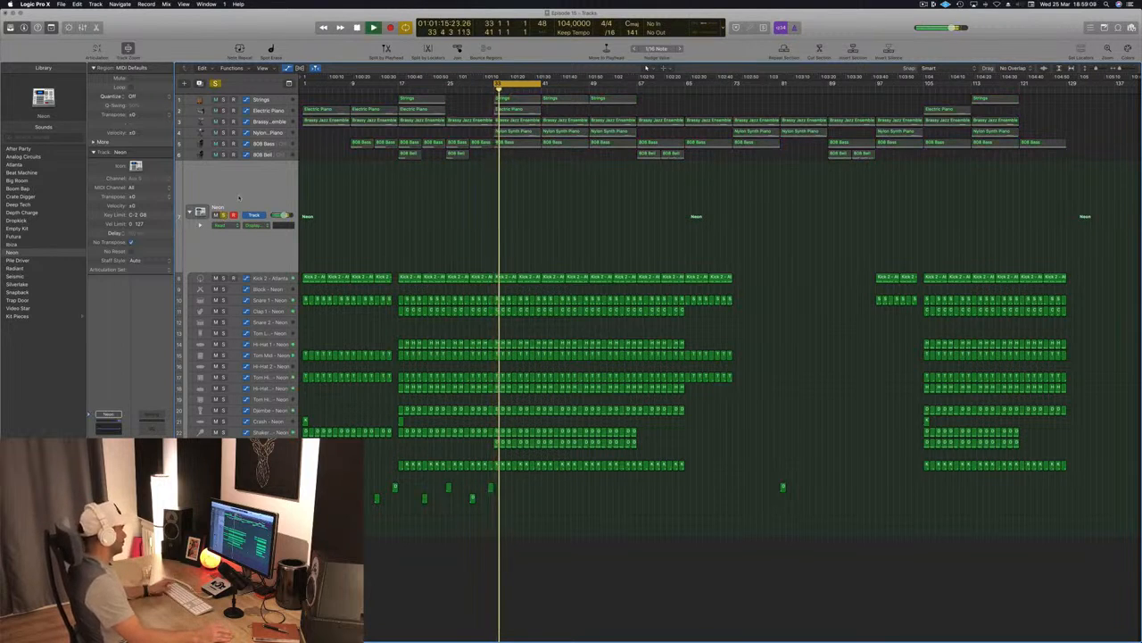
{"action": "left_click", "coordinate": [204, 464]}
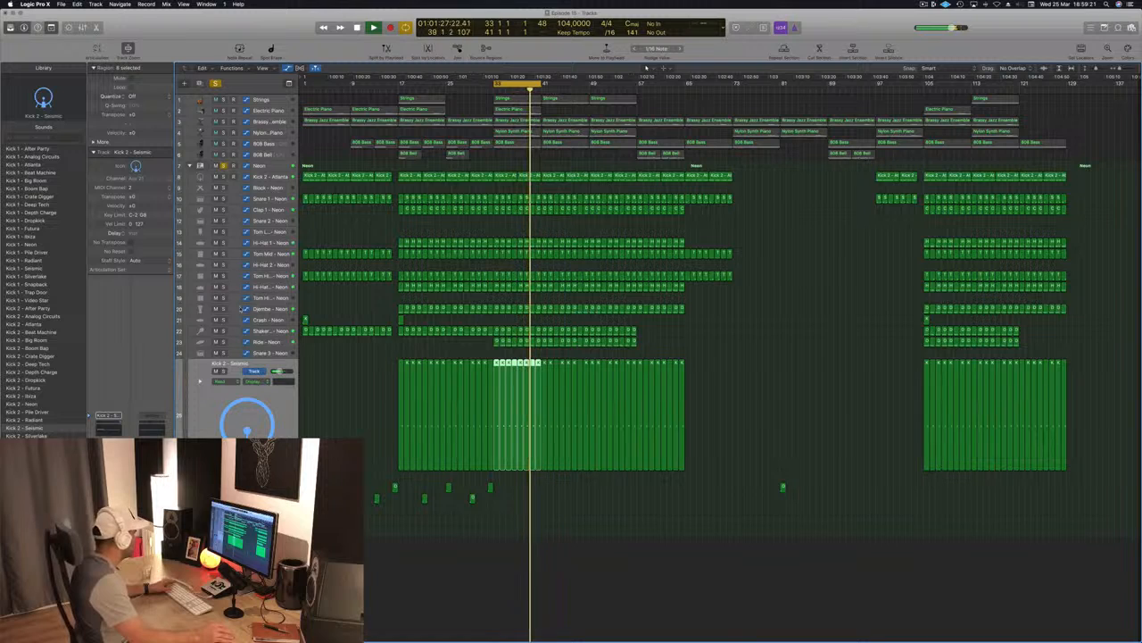
Compare the drum mix with the Djembe track briefly soloed and muted, and select that track.
{"action": "left_click", "coordinate": [224, 309]}
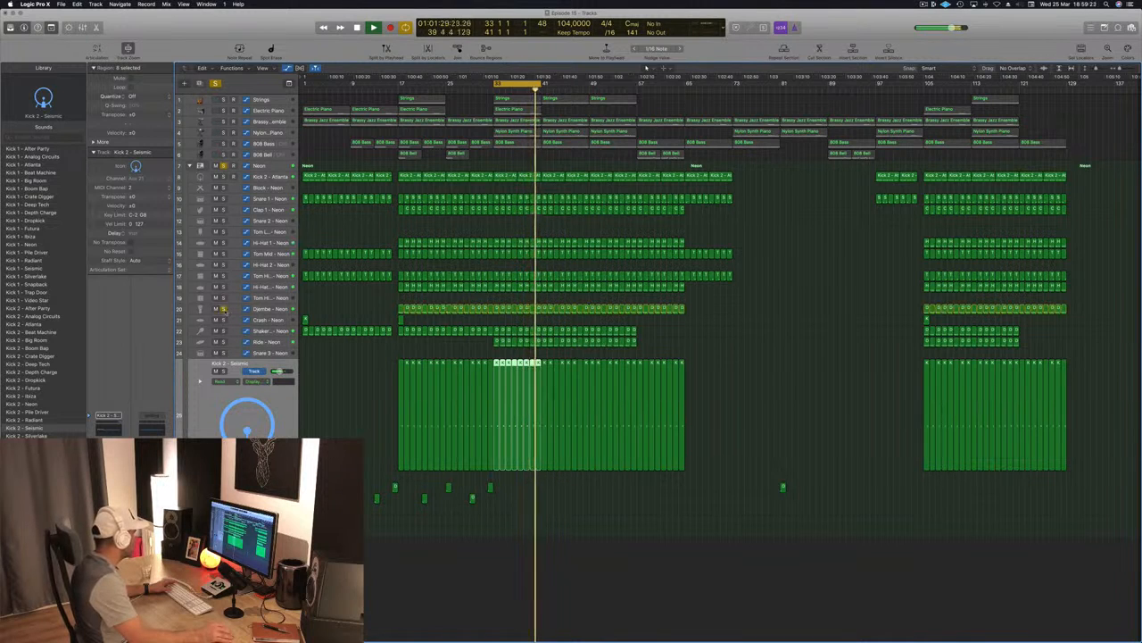
{"action": "left_click", "coordinate": [223, 308]}
{"action": "left_click", "coordinate": [215, 308]}
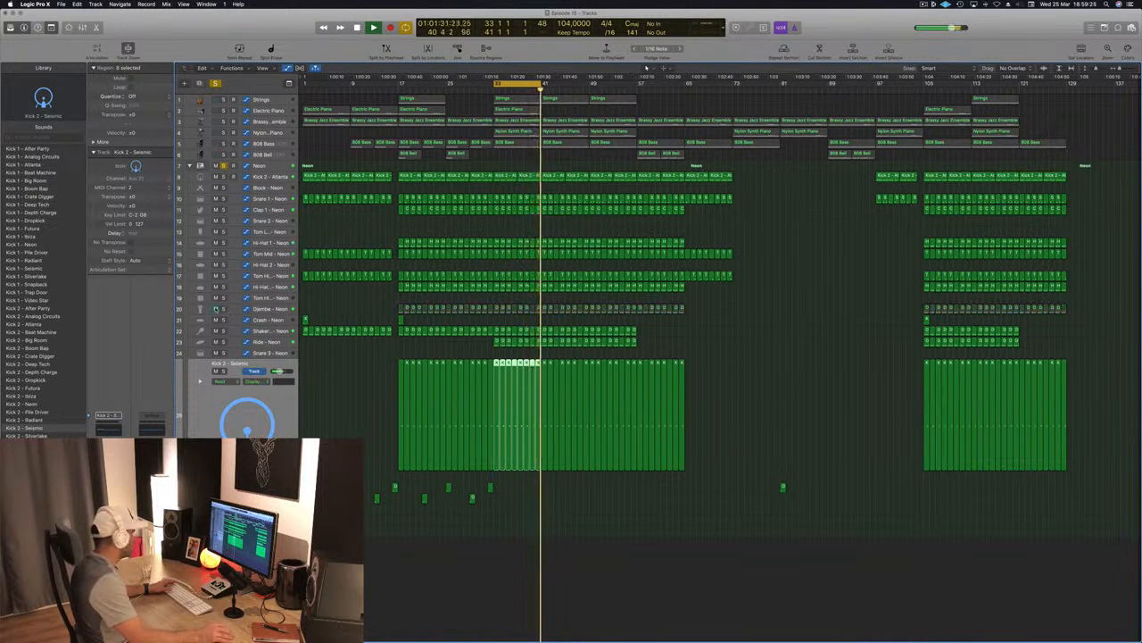
{"action": "left_click", "coordinate": [215, 309]}
{"action": "left_click", "coordinate": [280, 309]}
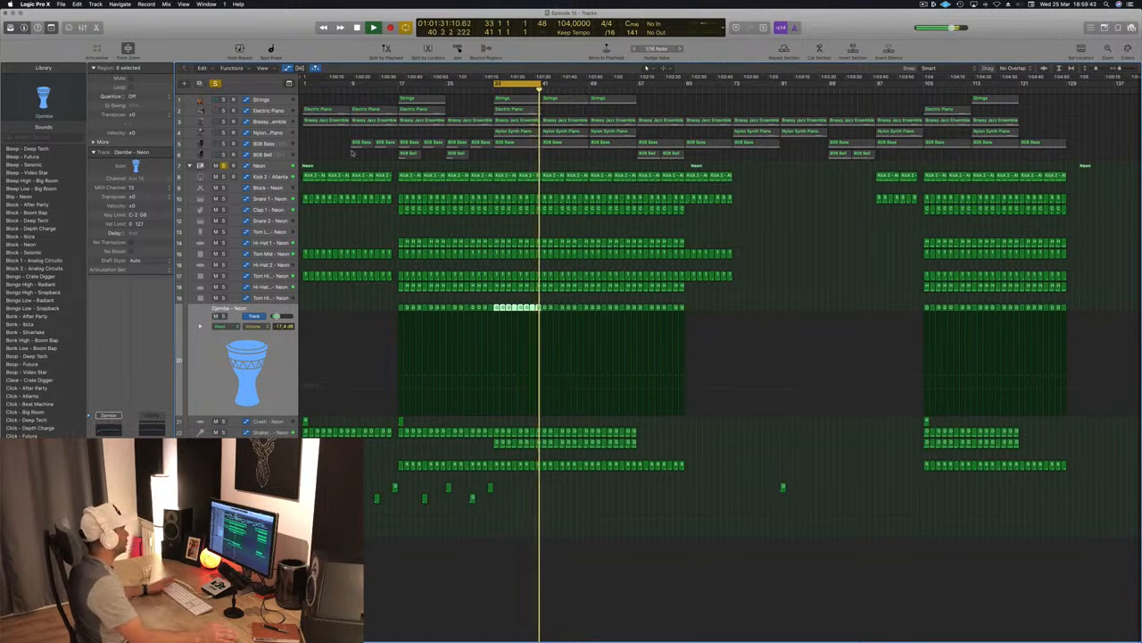
Select the 808 Bass track, open its Compressor window and slightly lower the threshold while the bass plays with the drums.
{"action": "left_click", "coordinate": [254, 144]}
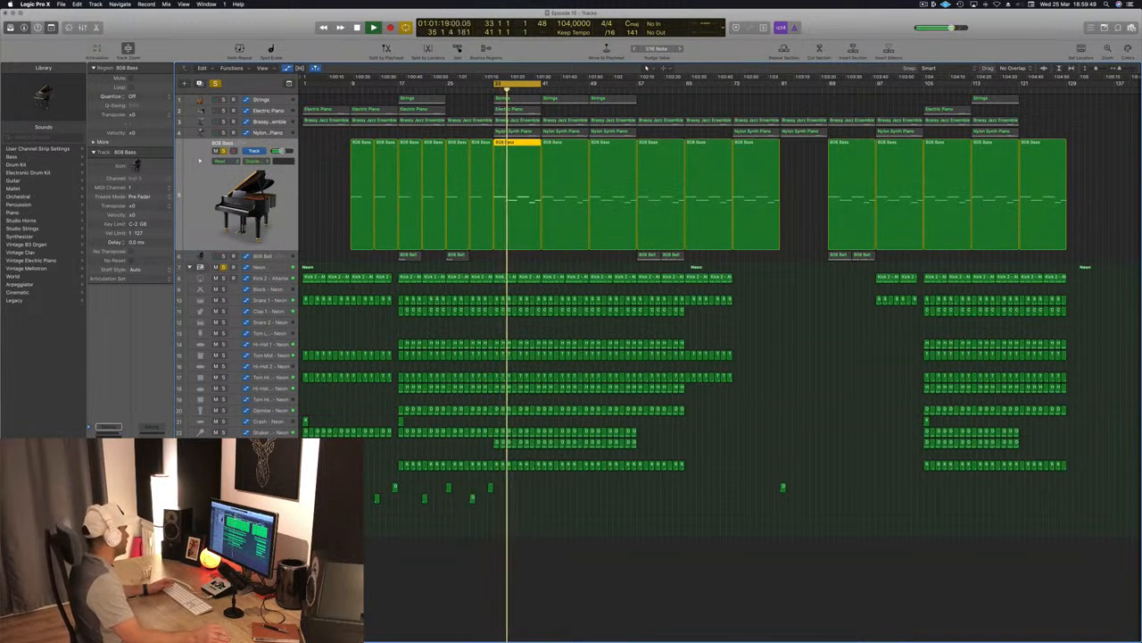
{"action": "key", "text": "v"}
{"action": "left_click_drag", "start_coordinate": [299, 30], "coordinate": [843, 225]}
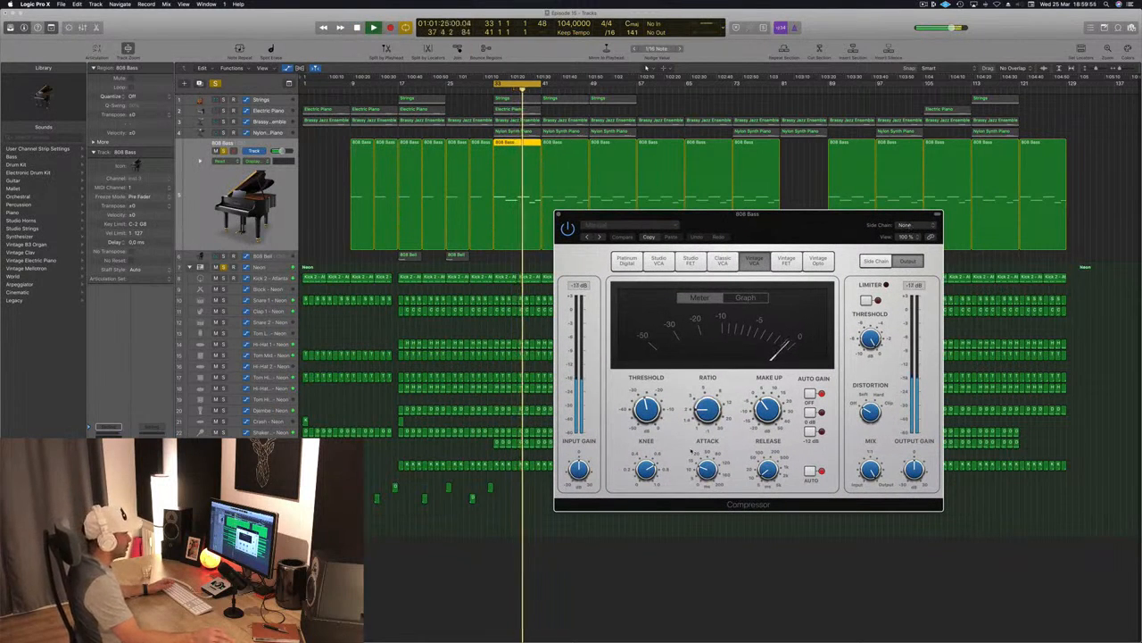
{"action": "left_click_drag", "start_coordinate": [653, 406], "coordinate": [653, 410]}
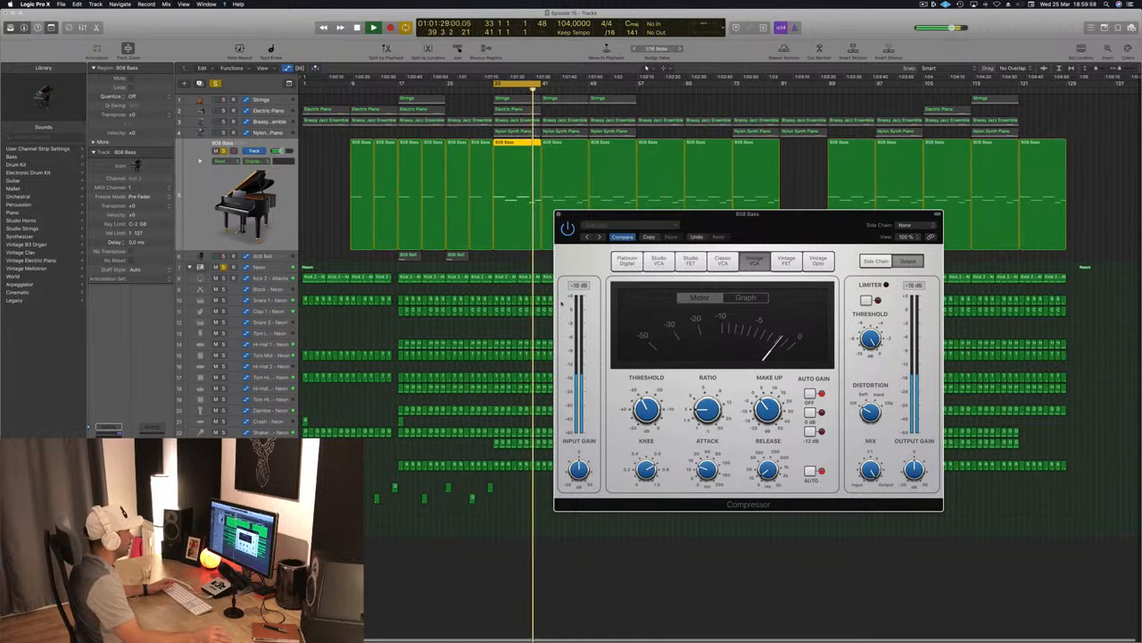
{"action": "left_click_drag", "start_coordinate": [648, 409], "coordinate": [648, 414]}
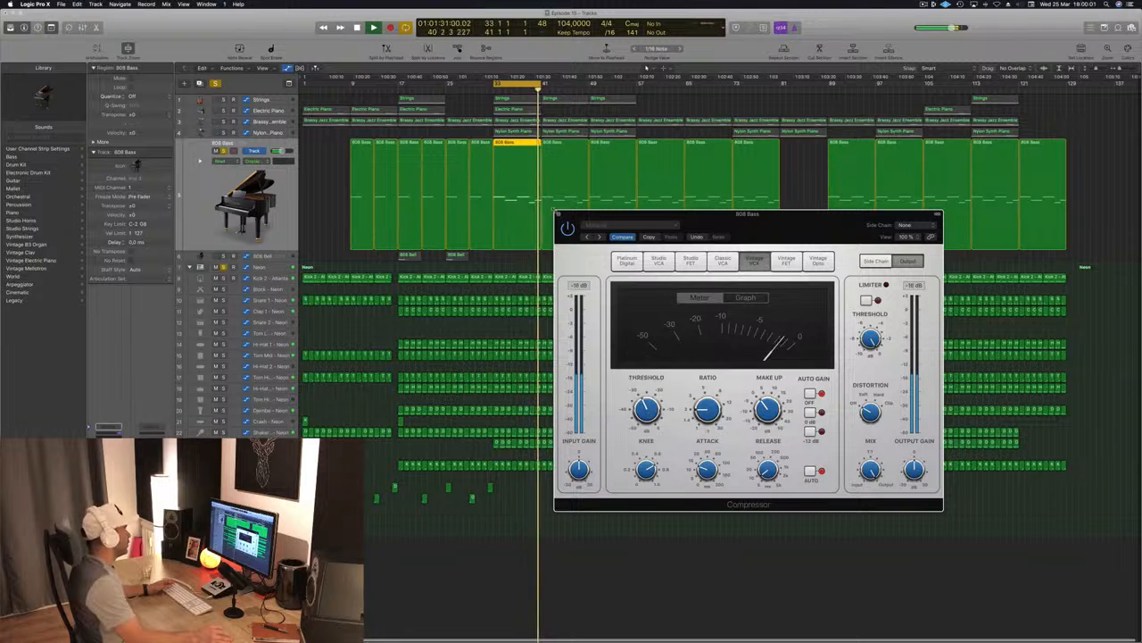
Close the open Compressor window and set the side chain of the 808 Bass's other Compressor to kick Bus 10.
{"action": "key", "text": "super+w"}
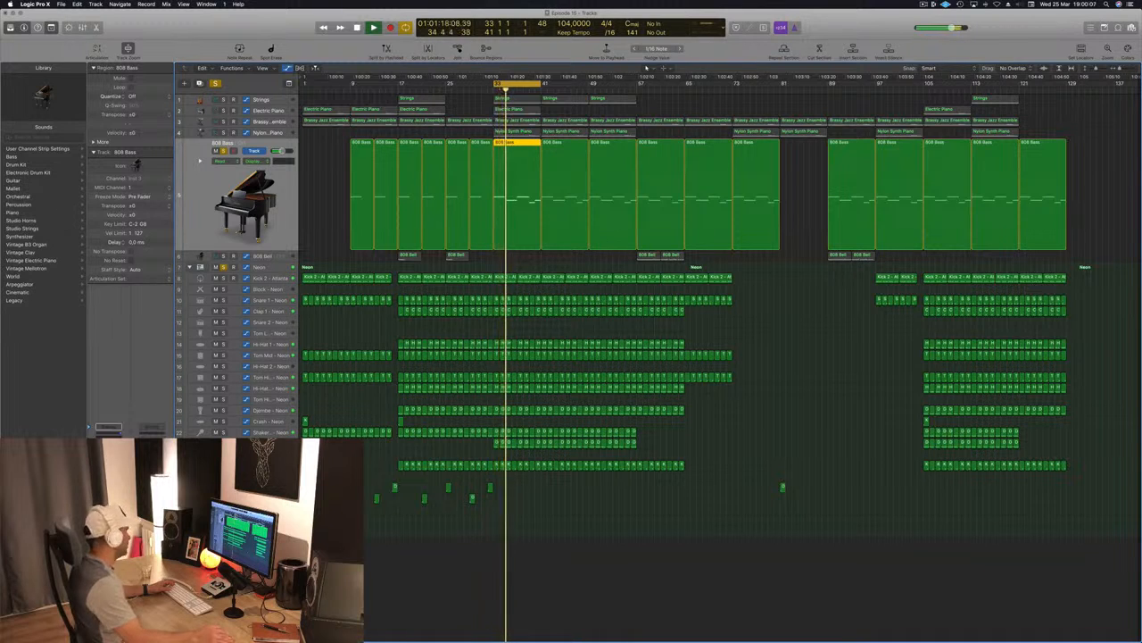
{"action": "left_click", "coordinate": [196, 513]}
{"action": "left_click_drag", "start_coordinate": [264, 28], "coordinate": [613, 103]}
{"action": "left_click", "coordinate": [703, 103]}
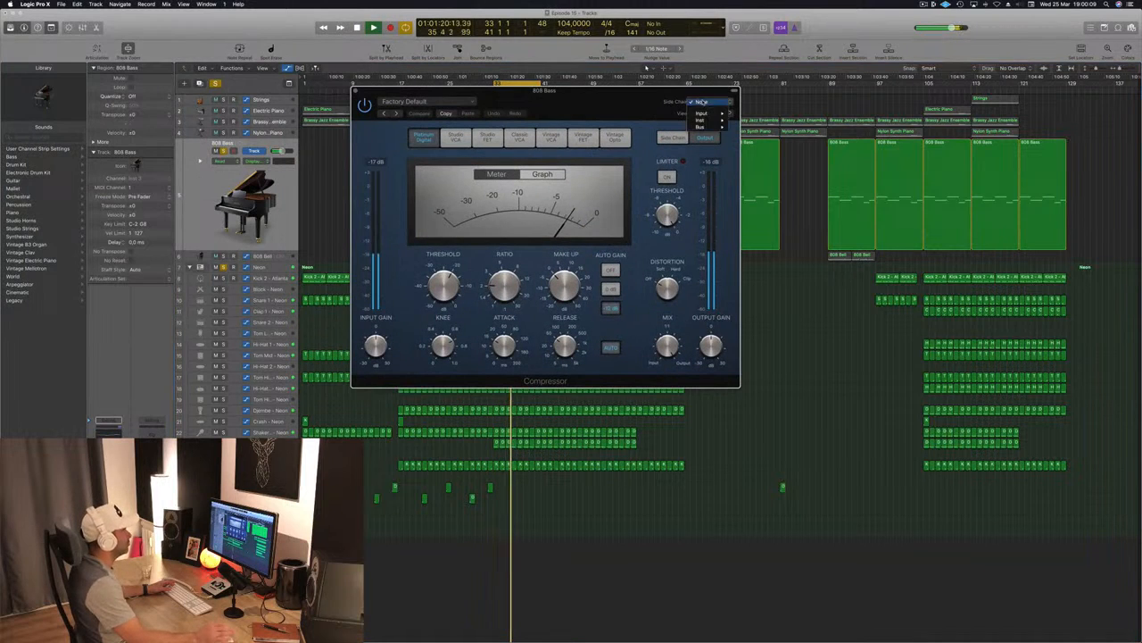
{"action": "mouse_move", "coordinate": [707, 129]}
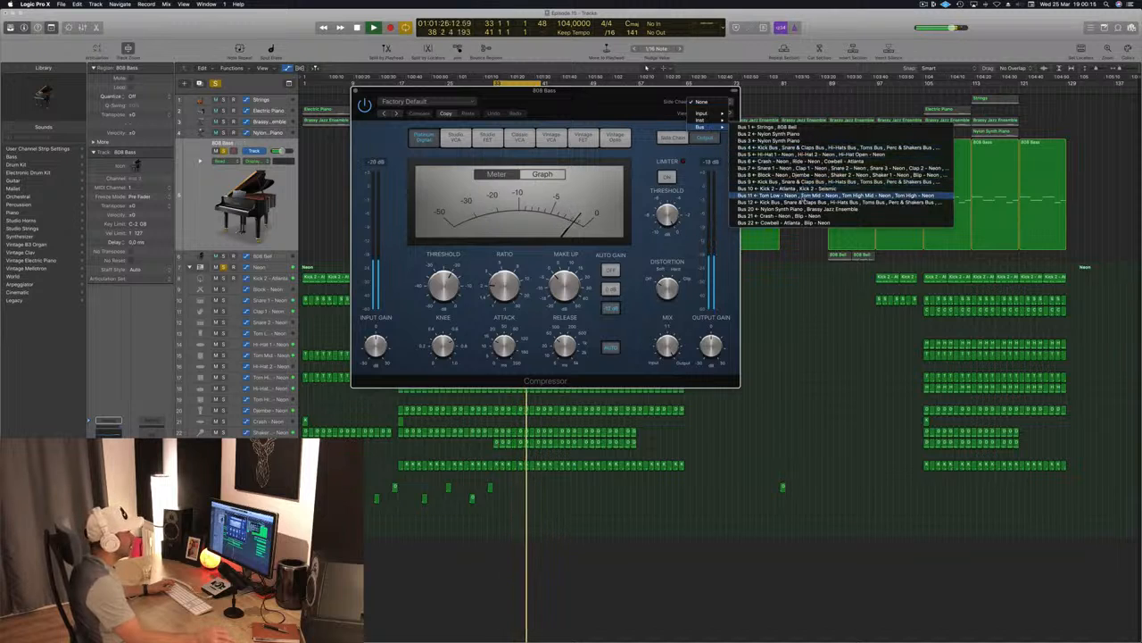
{"action": "left_click", "coordinate": [803, 188]}
Raise the ratio slightly on the sidechained 808 Bass Compressor and close its window.
{"action": "left_click_drag", "start_coordinate": [606, 108], "coordinate": [791, 241]}
{"action": "left_click_drag", "start_coordinate": [689, 421], "coordinate": [695, 400]}
{"action": "left_click_drag", "start_coordinate": [795, 238], "coordinate": [709, 315]}
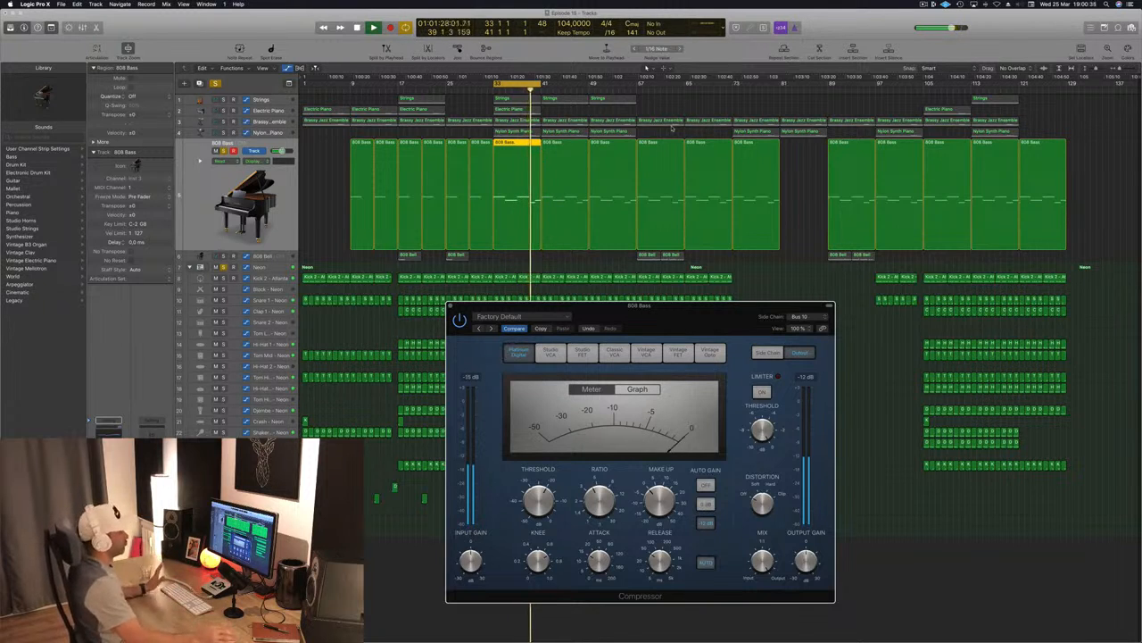
{"action": "left_click_drag", "start_coordinate": [666, 305], "coordinate": [626, 309]}
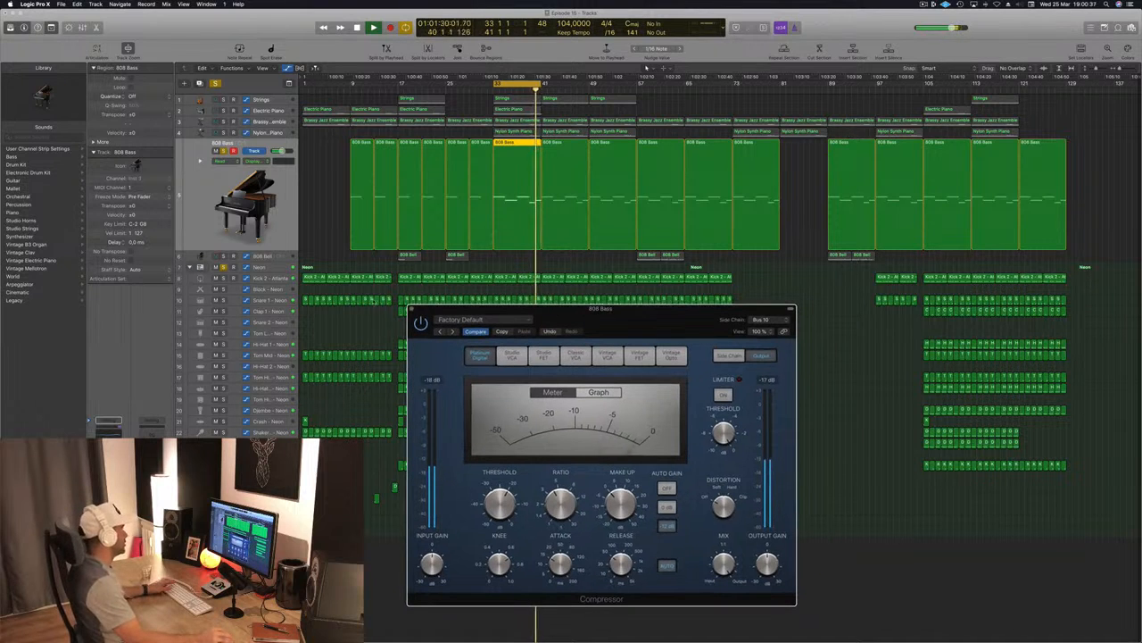
{"action": "left_click", "coordinate": [412, 310]}
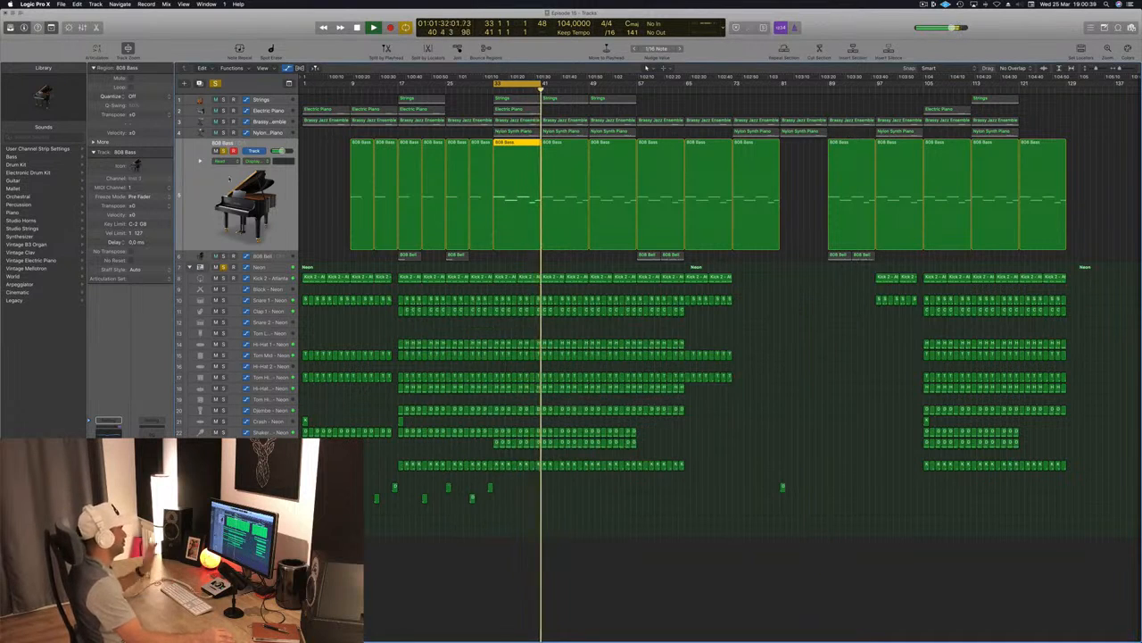
Select and solo the Nylon Synth Piano track and open its Compressor window.
{"action": "left_click", "coordinate": [279, 133]}
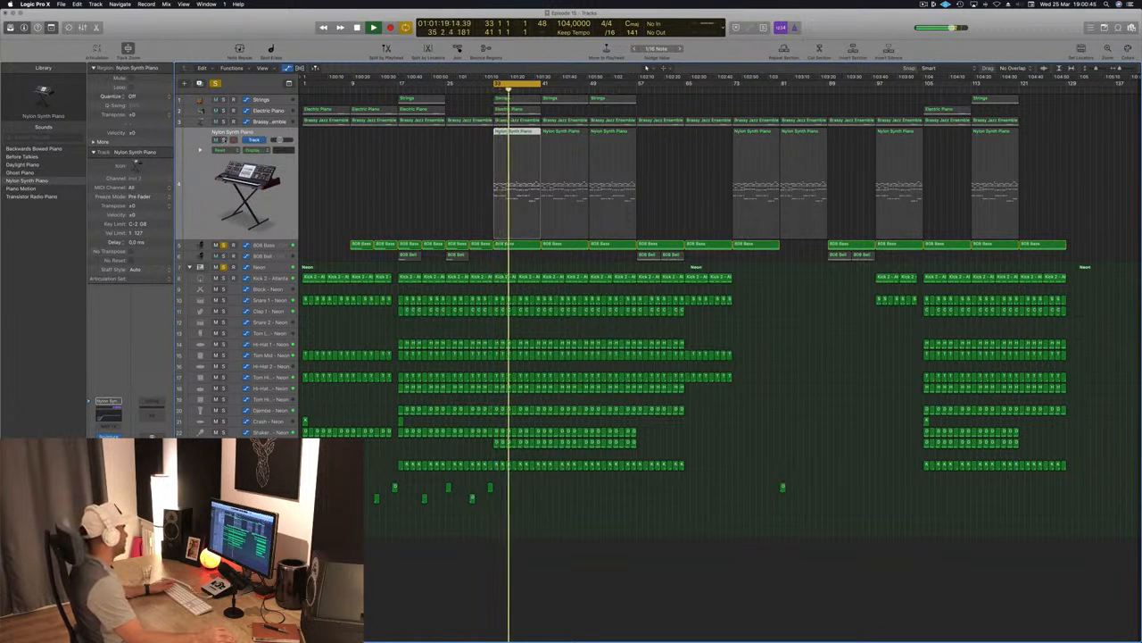
{"action": "key", "text": "ctrl+m"}
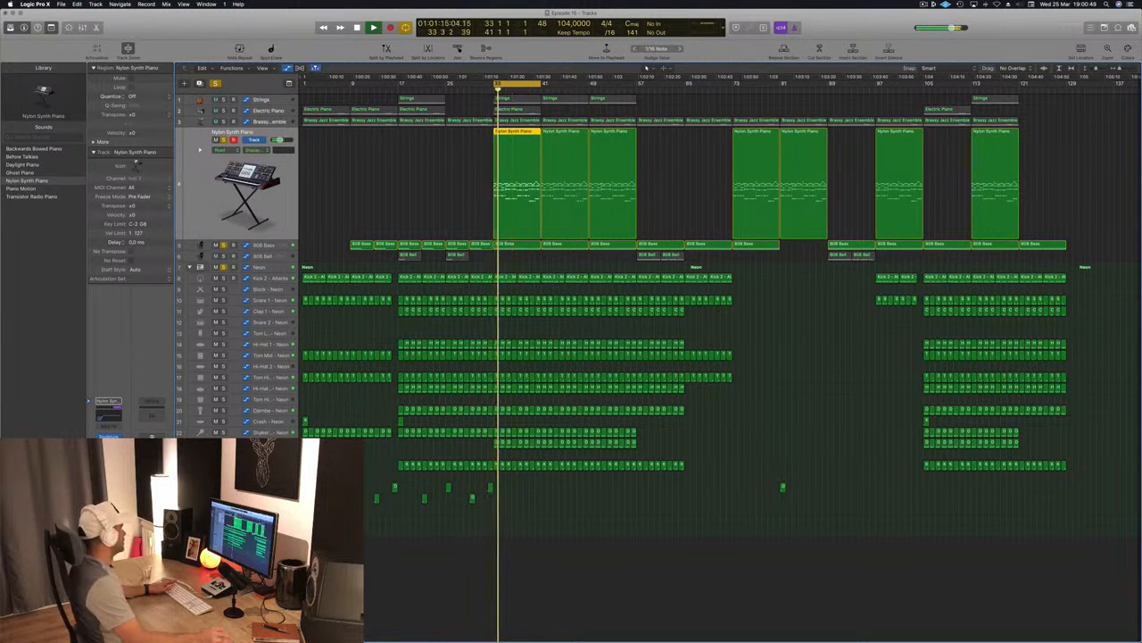
{"action": "key", "text": "v"}
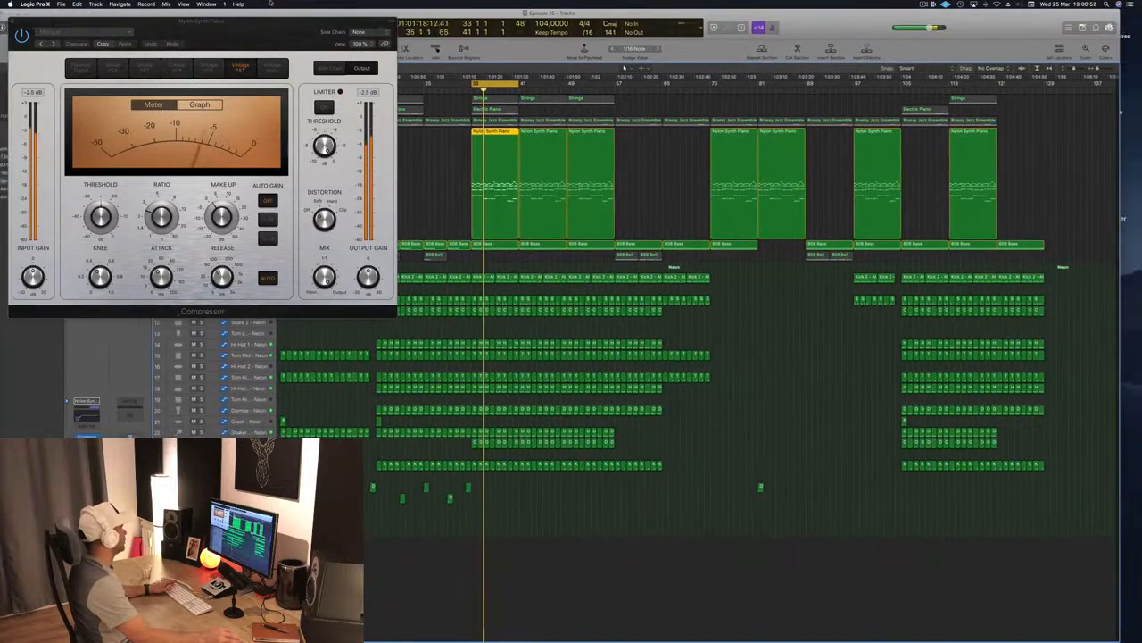
{"action": "left_click_drag", "start_coordinate": [270, 2], "coordinate": [580, 78]}
Set the Nylon Synth Piano Compressor's side chain to kick Bus 10 and close the window.
{"action": "left_click", "coordinate": [683, 70]}
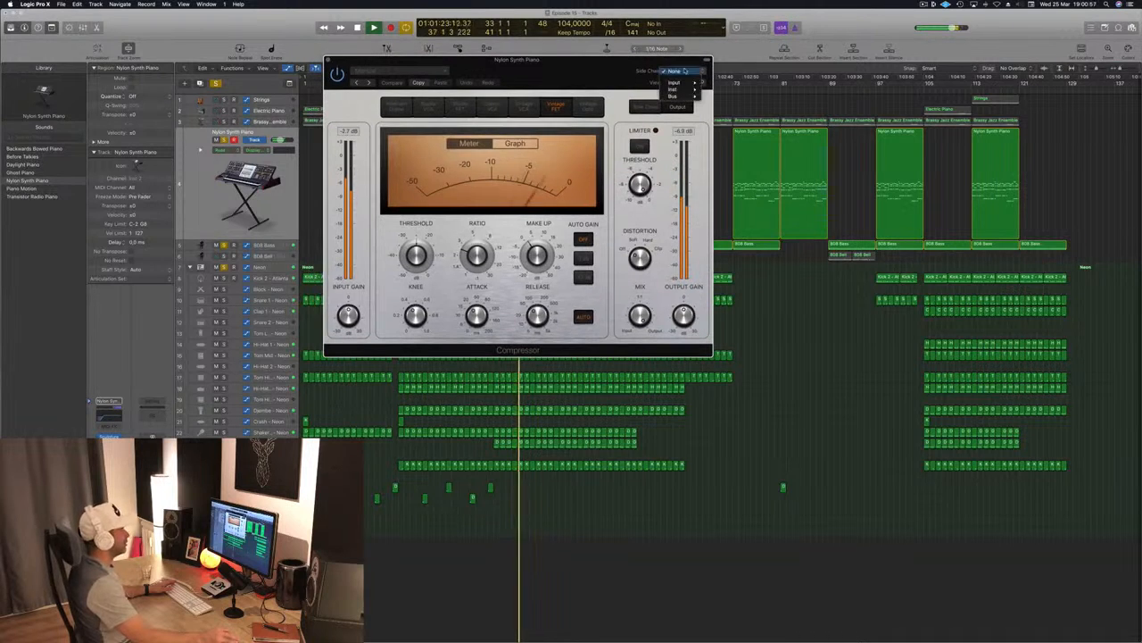
{"action": "mouse_move", "coordinate": [694, 95]}
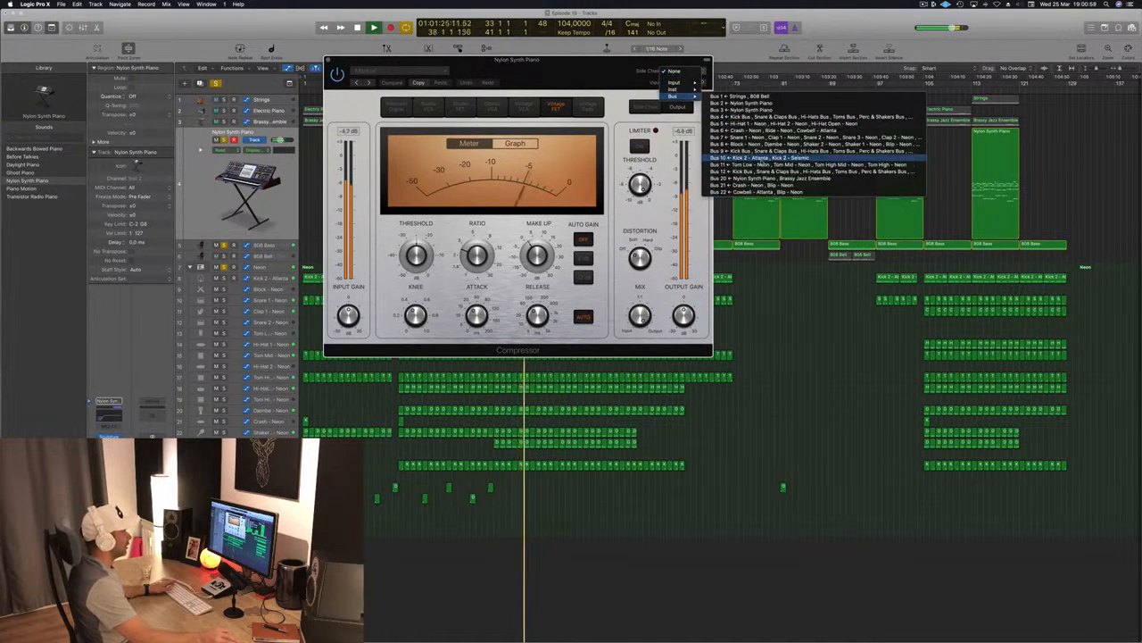
{"action": "left_click", "coordinate": [750, 157]}
{"action": "left_click_drag", "start_coordinate": [570, 74], "coordinate": [598, 158]}
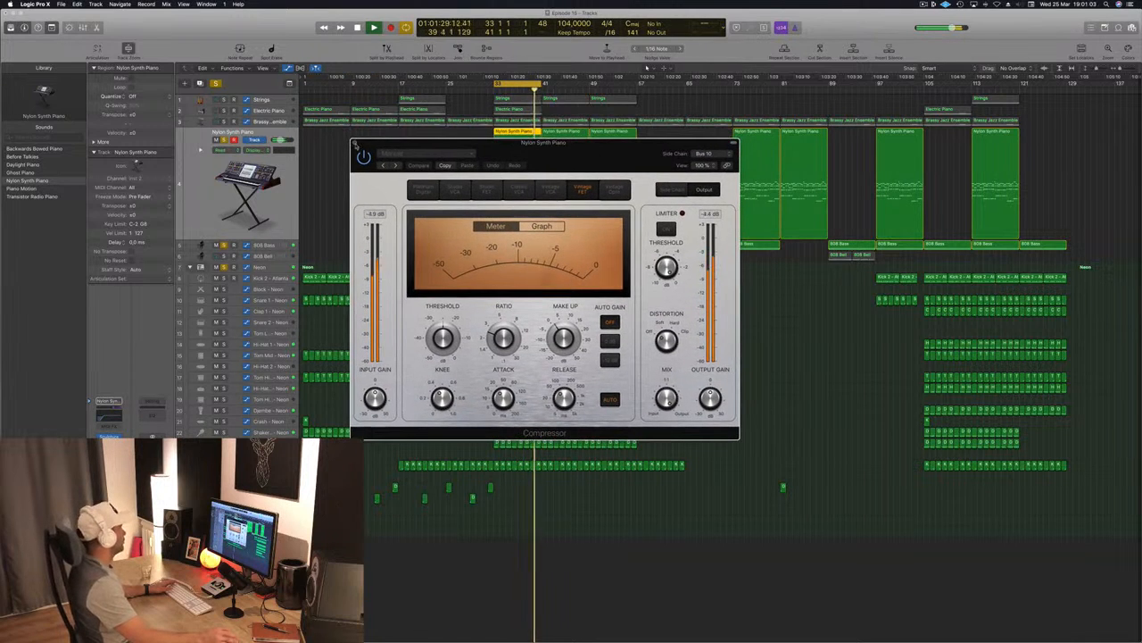
{"action": "left_click", "coordinate": [355, 144]}
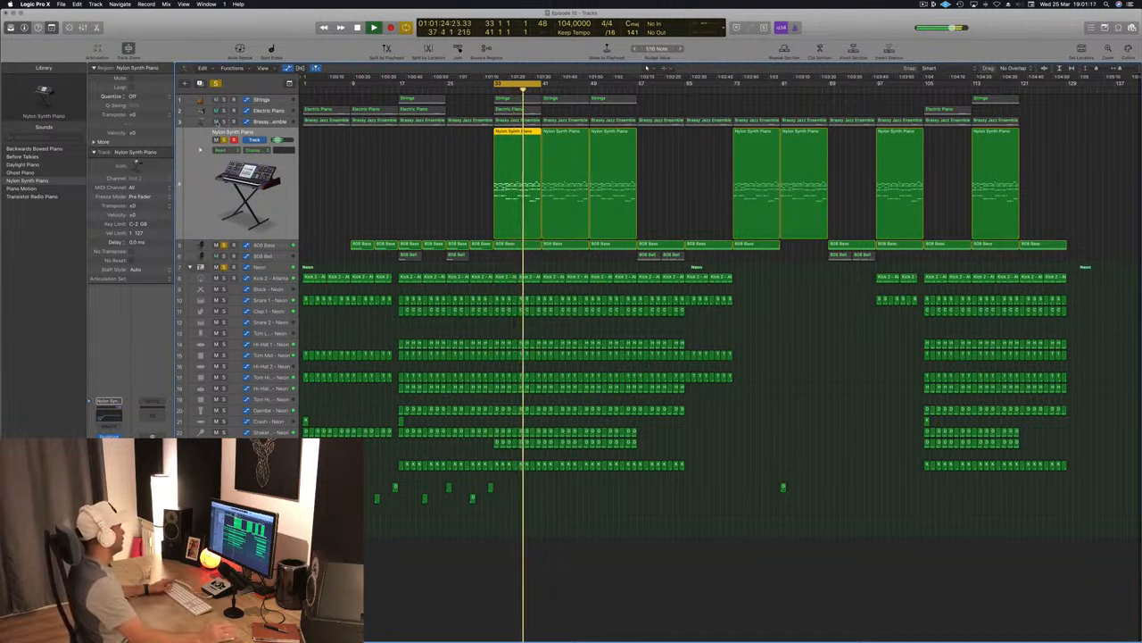
Solo and select the Brassy Jazz Ensemble track and examine its Channel EQ curve while the mix plays.
{"action": "left_click", "coordinate": [226, 120]}
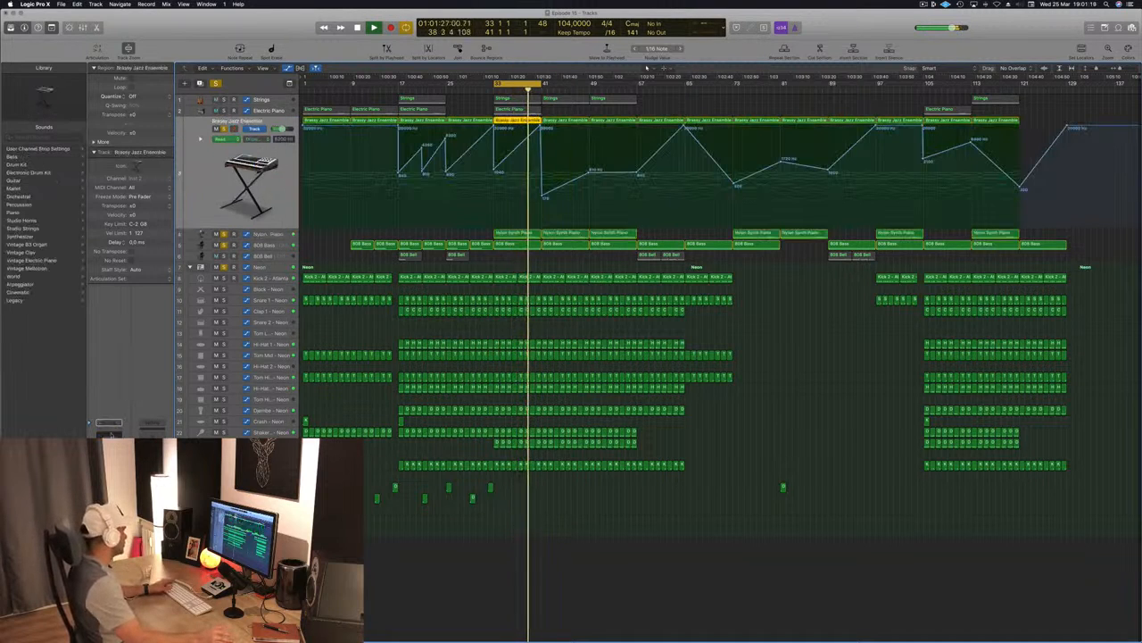
{"action": "left_click", "coordinate": [109, 441]}
{"action": "left_click_drag", "start_coordinate": [266, 31], "coordinate": [627, 264]}
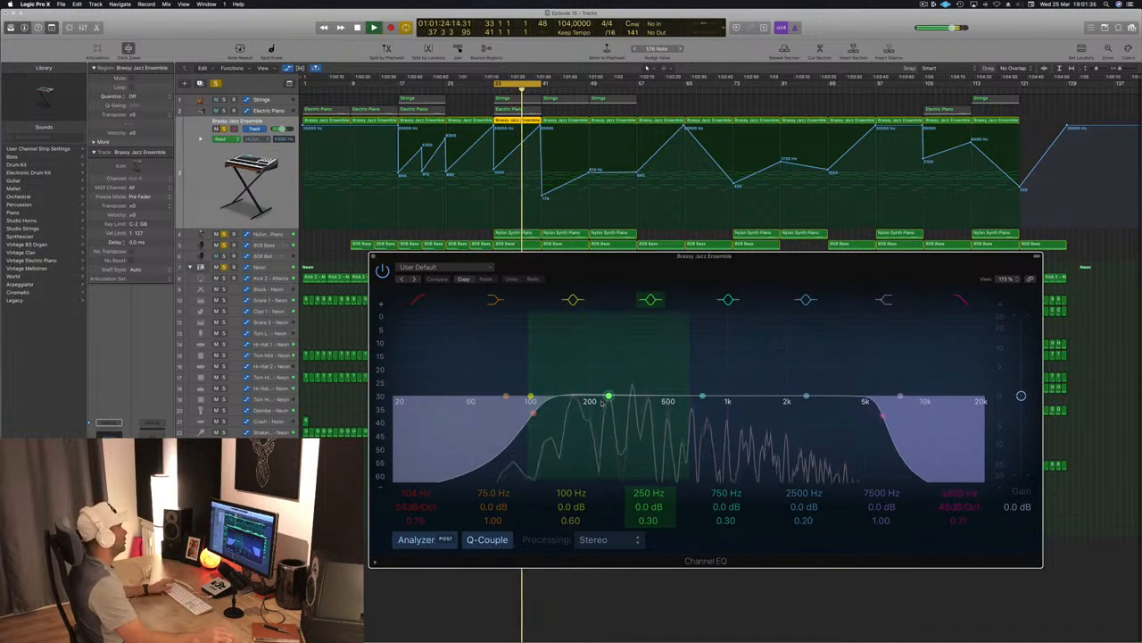
{"action": "left_click_drag", "start_coordinate": [786, 259], "coordinate": [655, 270]}
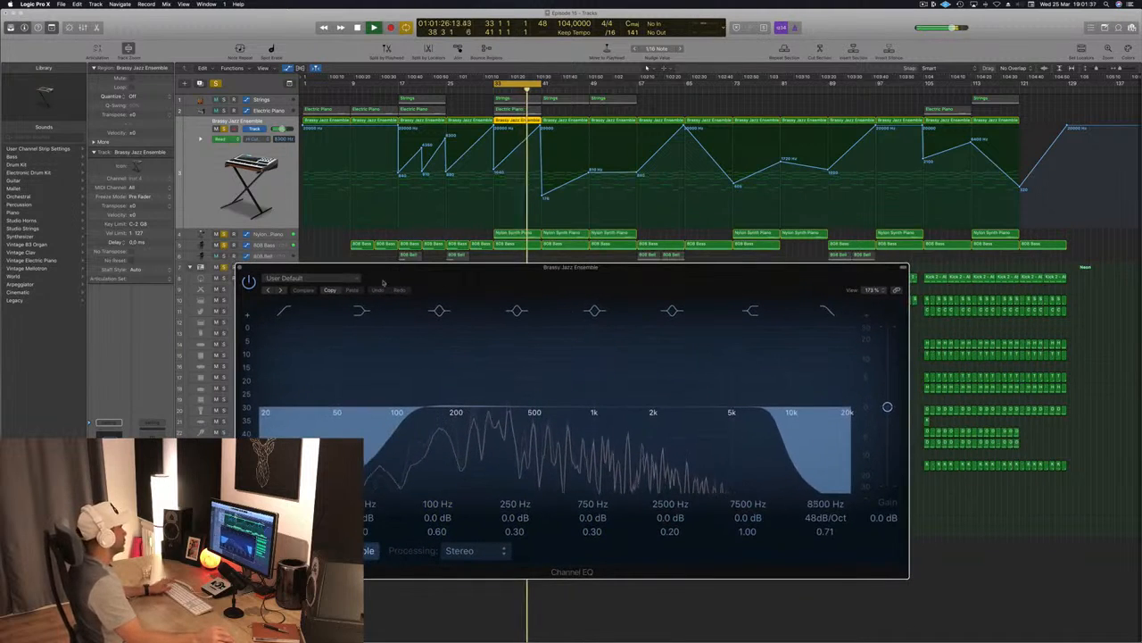
{"action": "left_click", "coordinate": [239, 267]}
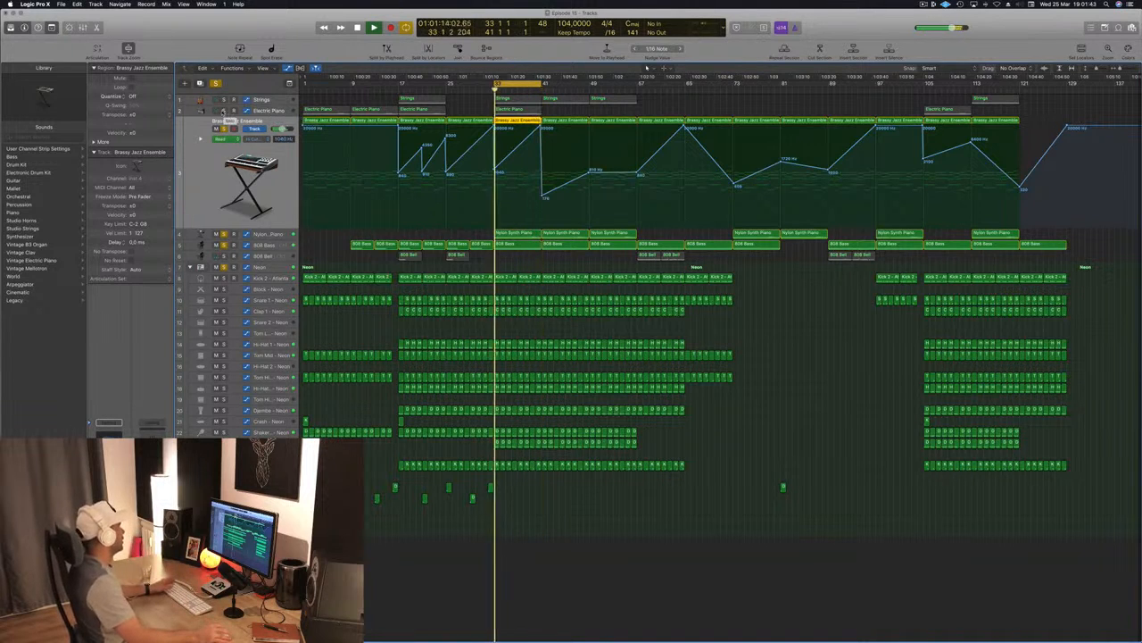
Solo and select the Electric Piano track, cut 315 Hz by 3.0 dB in its Channel EQ and set the EQ gain to +1.5 dB.
{"action": "left_click", "coordinate": [225, 111]}
{"action": "left_click", "coordinate": [272, 111]}
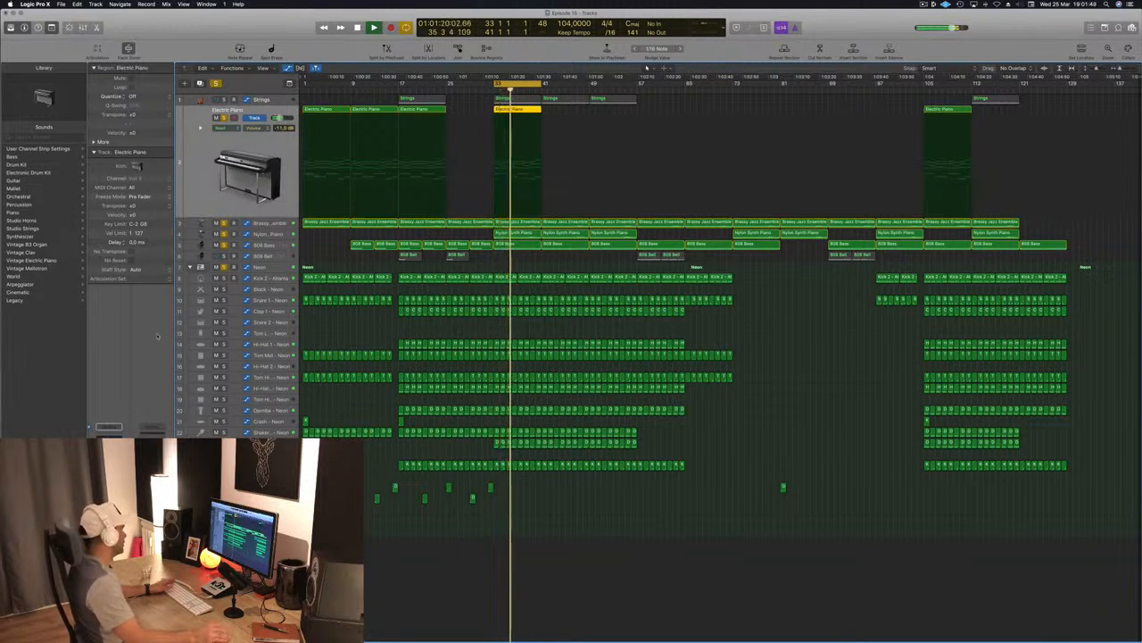
{"action": "left_click", "coordinate": [109, 448]}
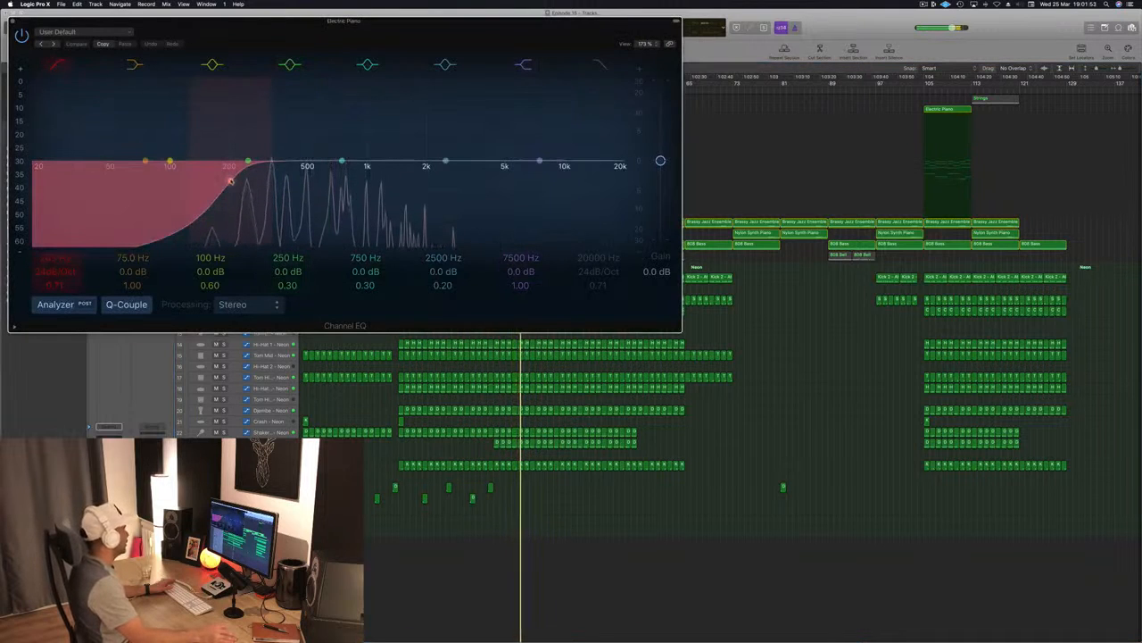
{"action": "left_click_drag", "start_coordinate": [342, 161], "coordinate": [270, 173]}
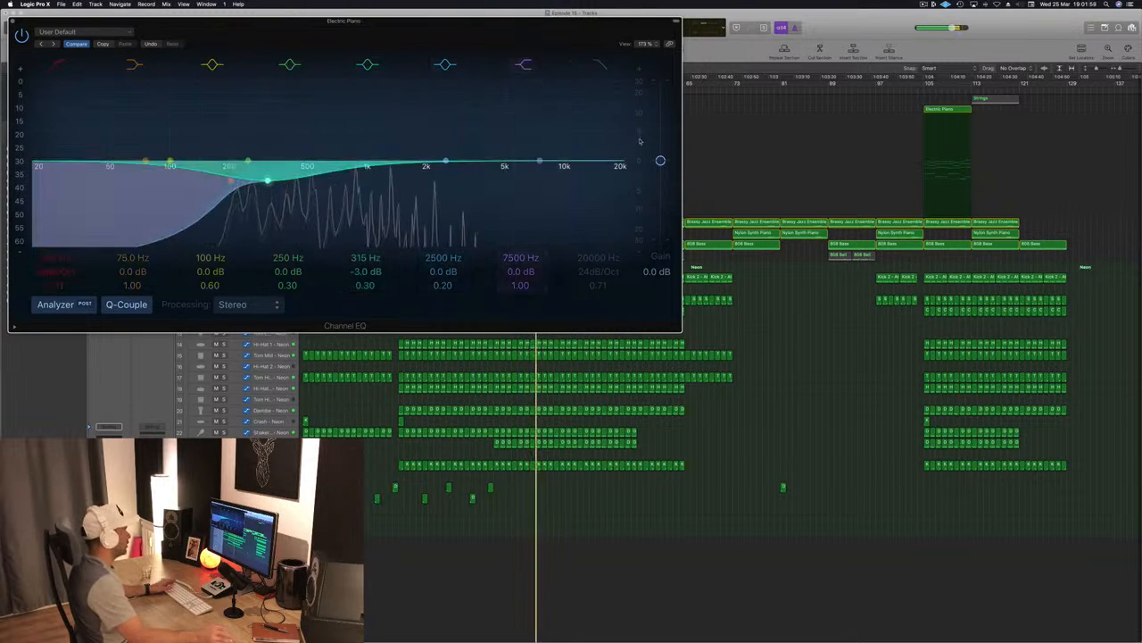
{"action": "mouse_move", "coordinate": [660, 161]}
{"action": "left_mouse_down"}
{"action": "mouse_move", "coordinate": [661, 128]}
{"action": "mouse_move", "coordinate": [660, 156]}
{"action": "left_mouse_up"}
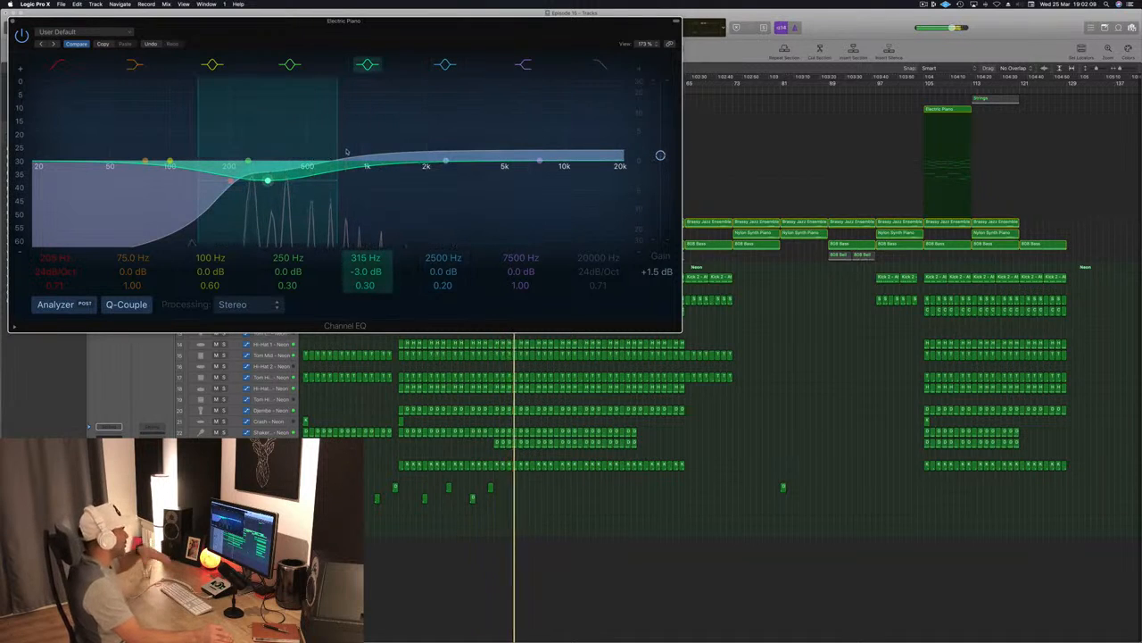
{"action": "left_click", "coordinate": [12, 20]}
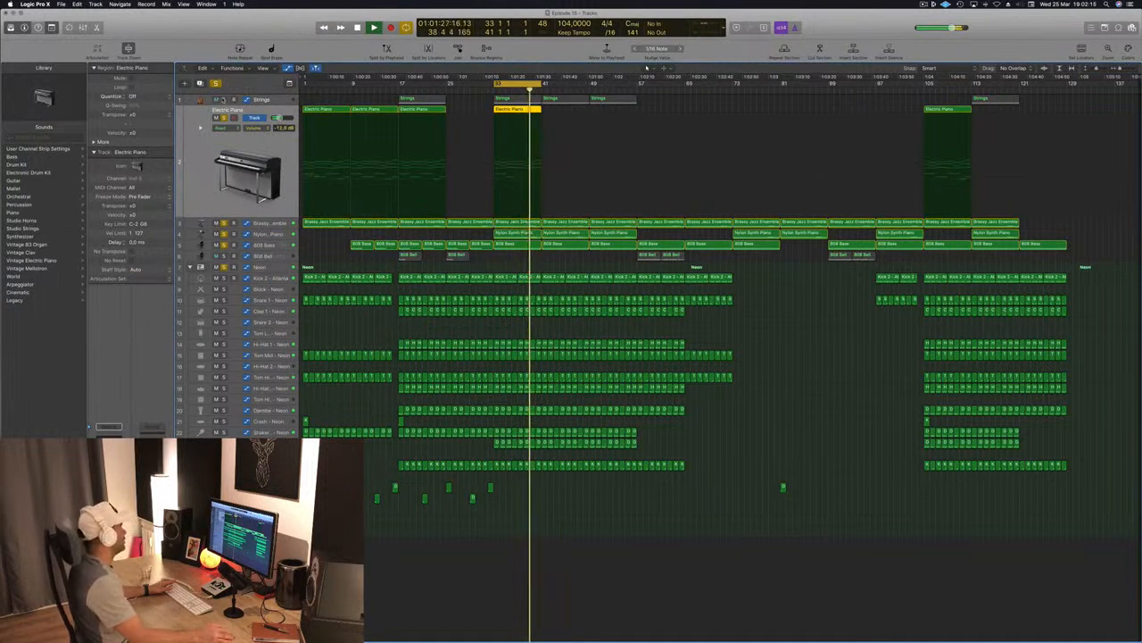
Clear all active solos, select the Strings track and solo it alone.
{"action": "left_click", "coordinate": [223, 100]}
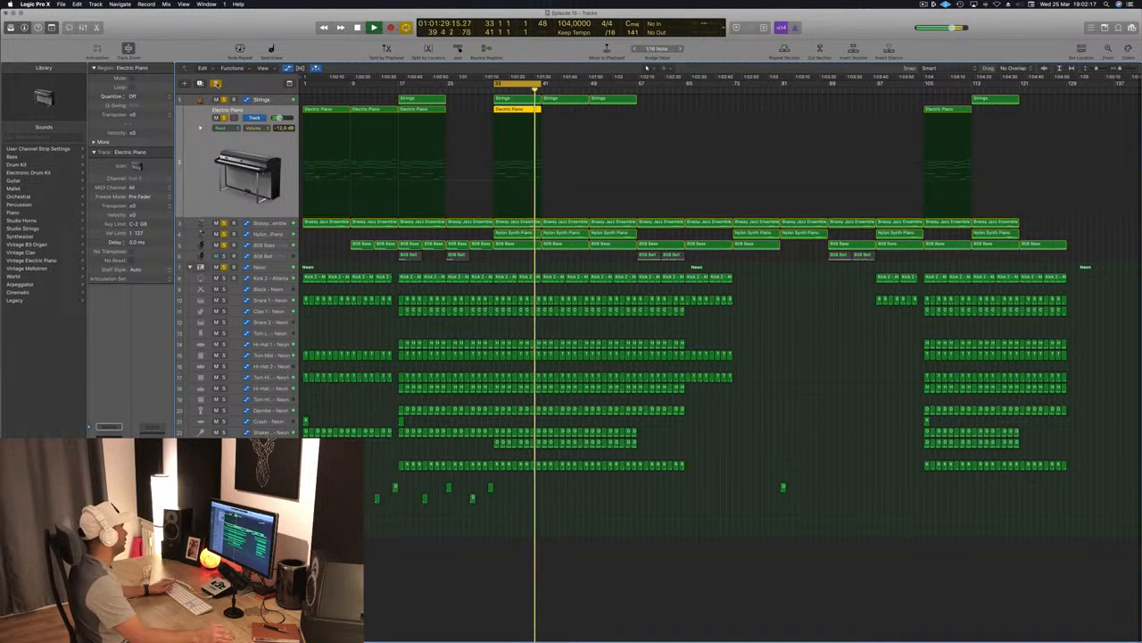
{"action": "left_click", "coordinate": [216, 84]}
{"action": "key", "text": "Up"}
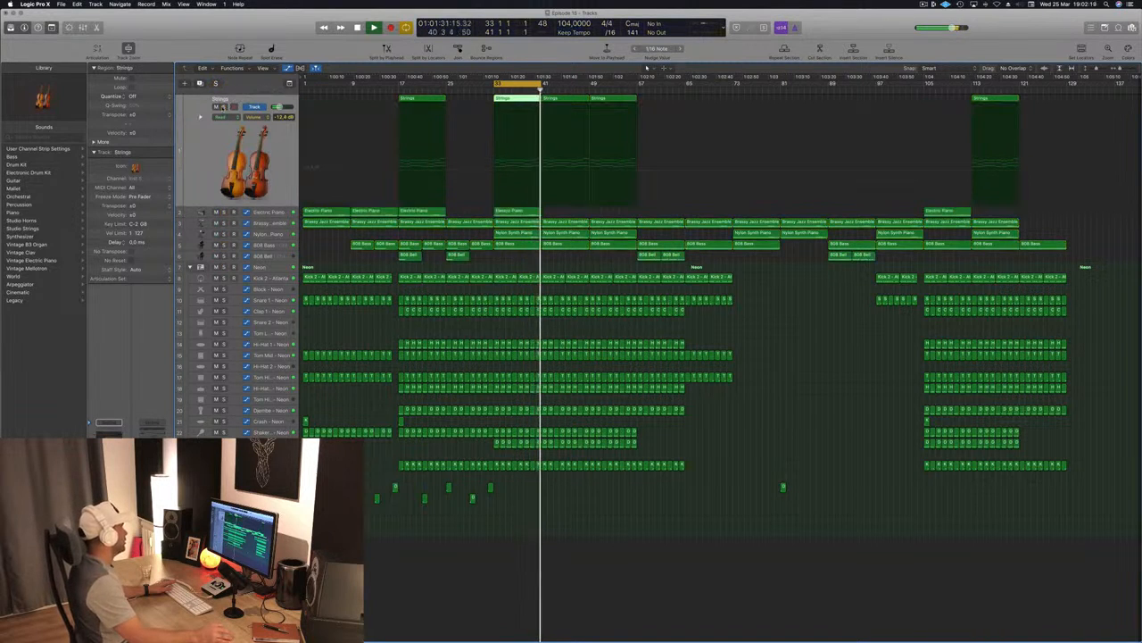
{"action": "left_click", "coordinate": [223, 106]}
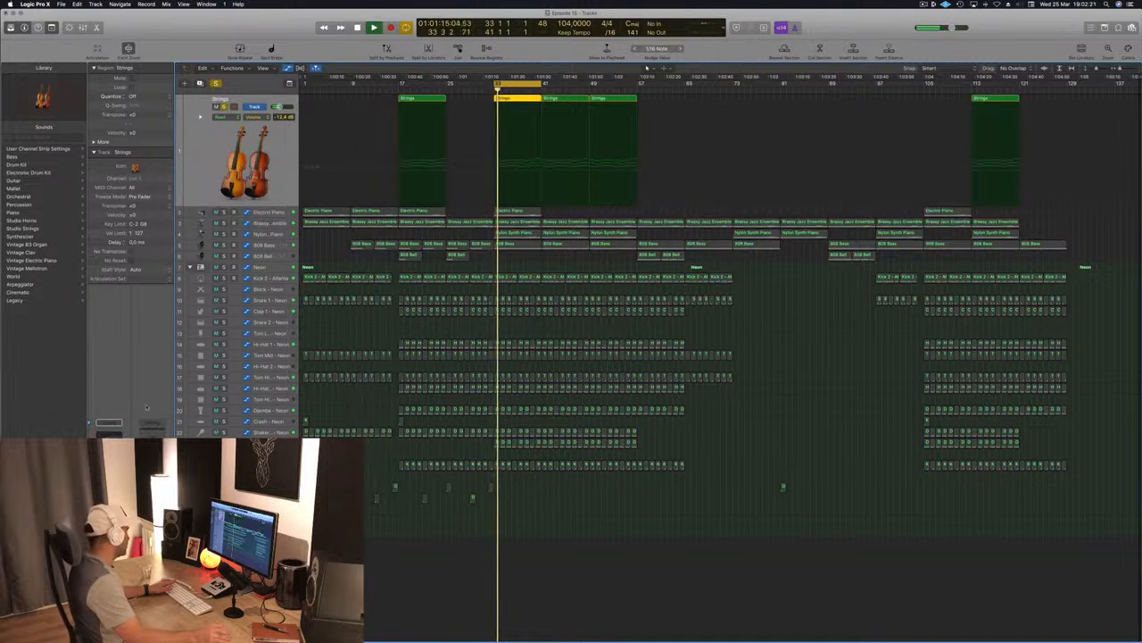
Set the low cut of the Strings' Channel EQ to 110 Hz, turn off the solo and close the window.
{"action": "left_click", "coordinate": [109, 440]}
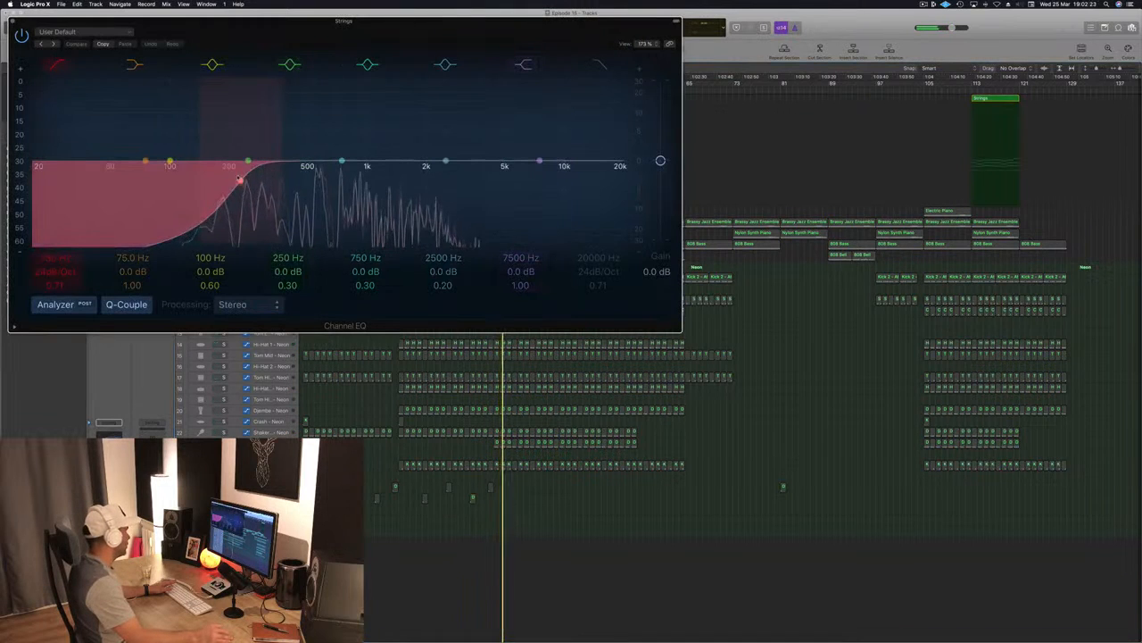
{"action": "left_click_drag", "start_coordinate": [240, 179], "coordinate": [166, 180]}
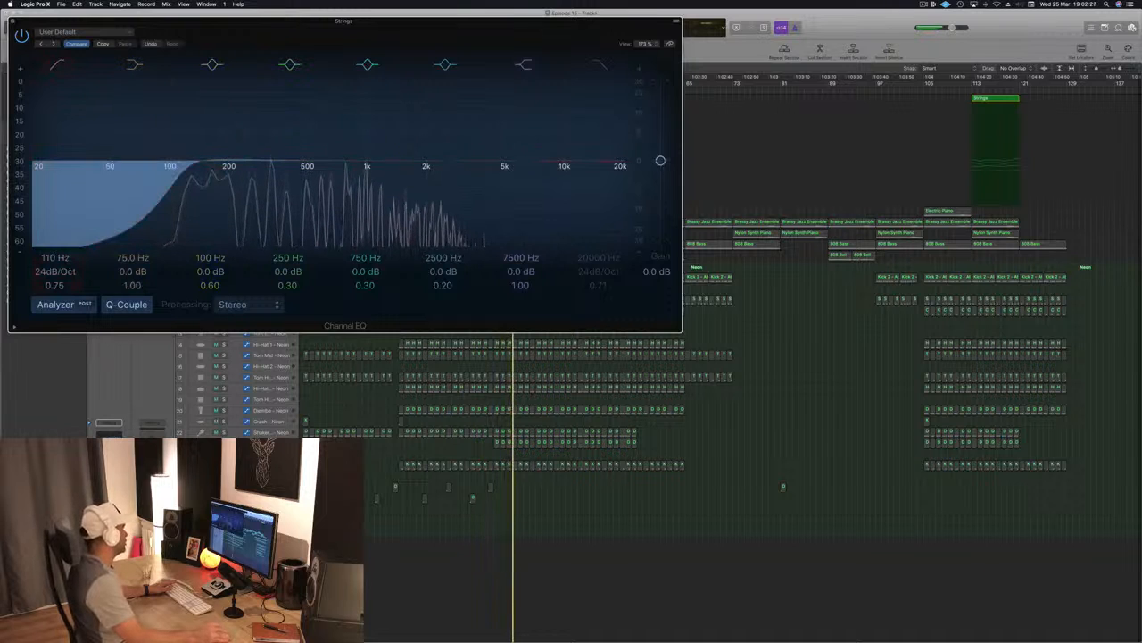
{"action": "key", "text": "space"}
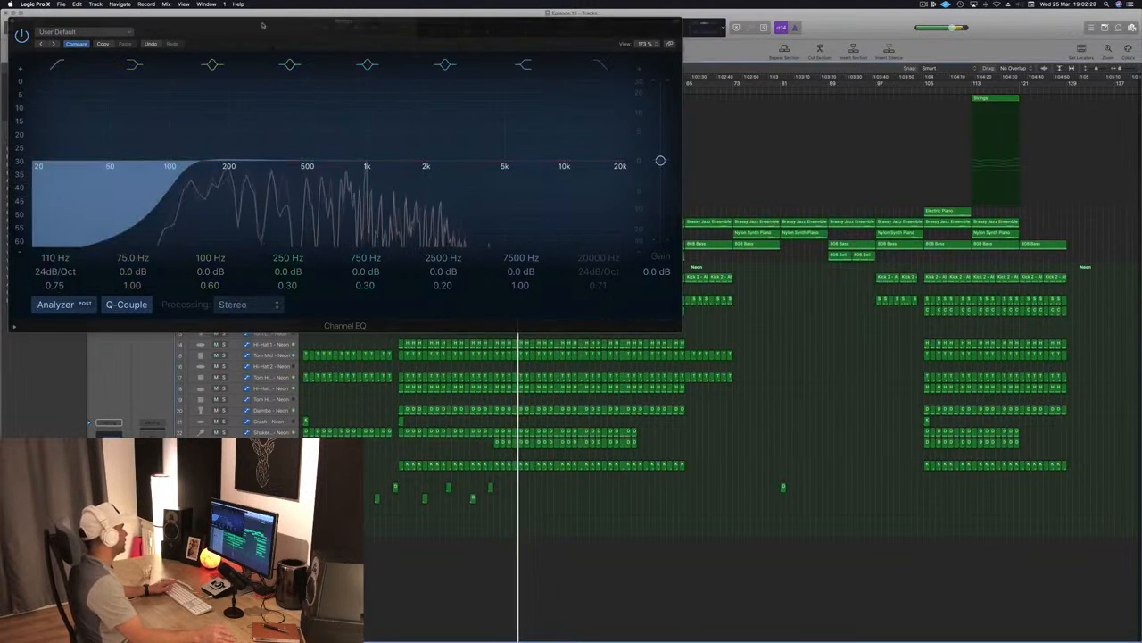
{"action": "left_click_drag", "start_coordinate": [277, 29], "coordinate": [509, 58]}
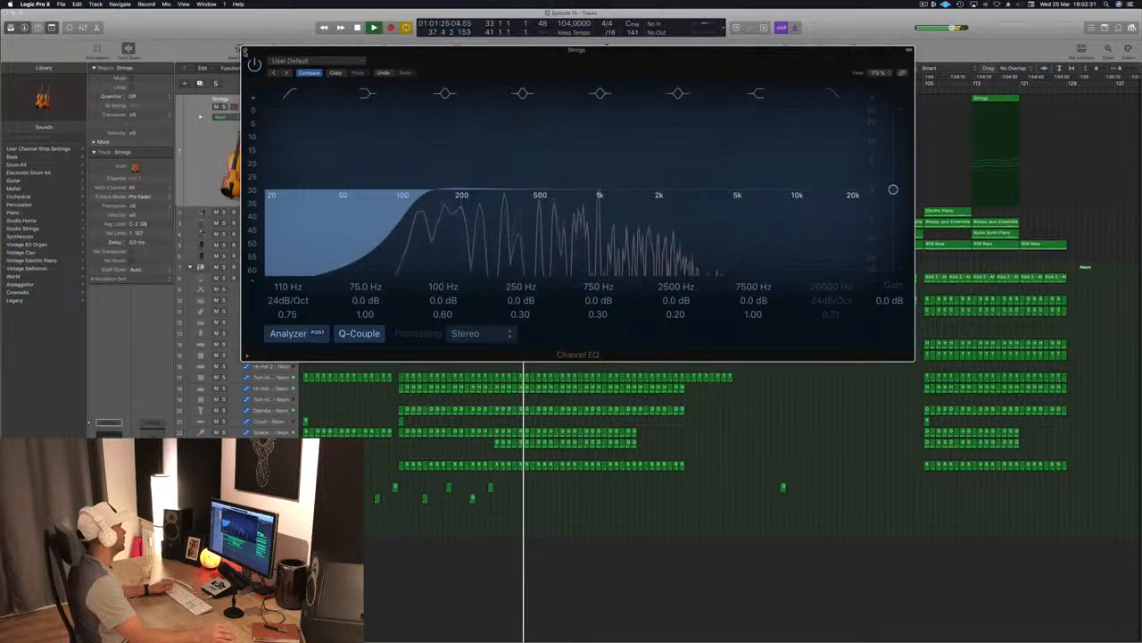
{"action": "left_click", "coordinate": [246, 50]}
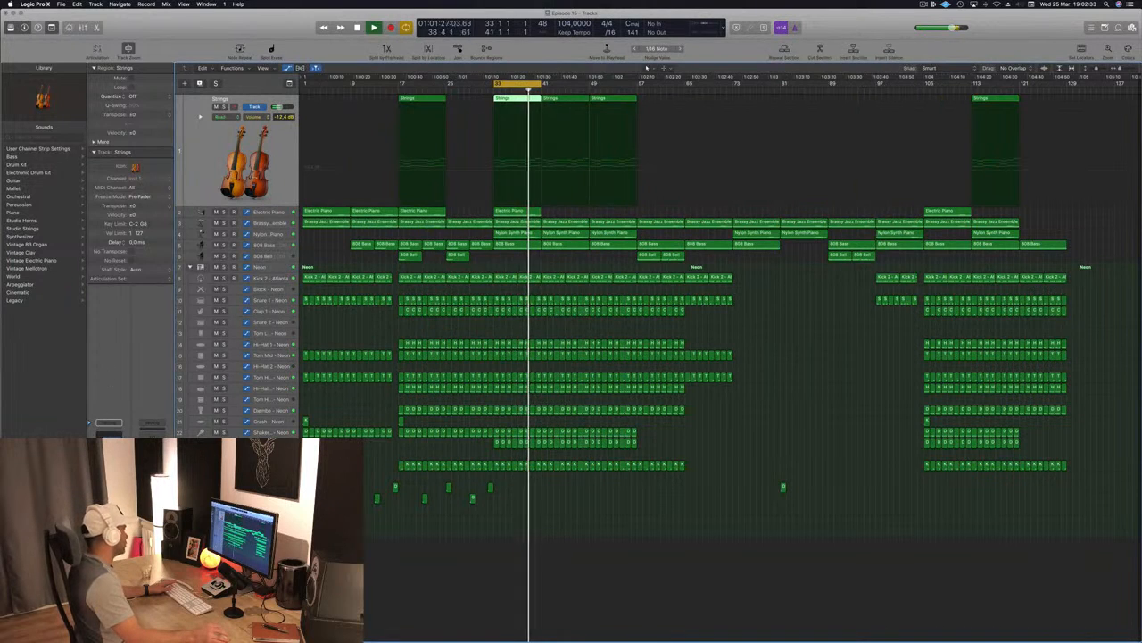
Deselect the regions, extend the cycle range to bars 1 to 129 and play the full song from the start.
{"action": "left_click", "coordinate": [661, 531]}
{"action": "key", "text": "space"}
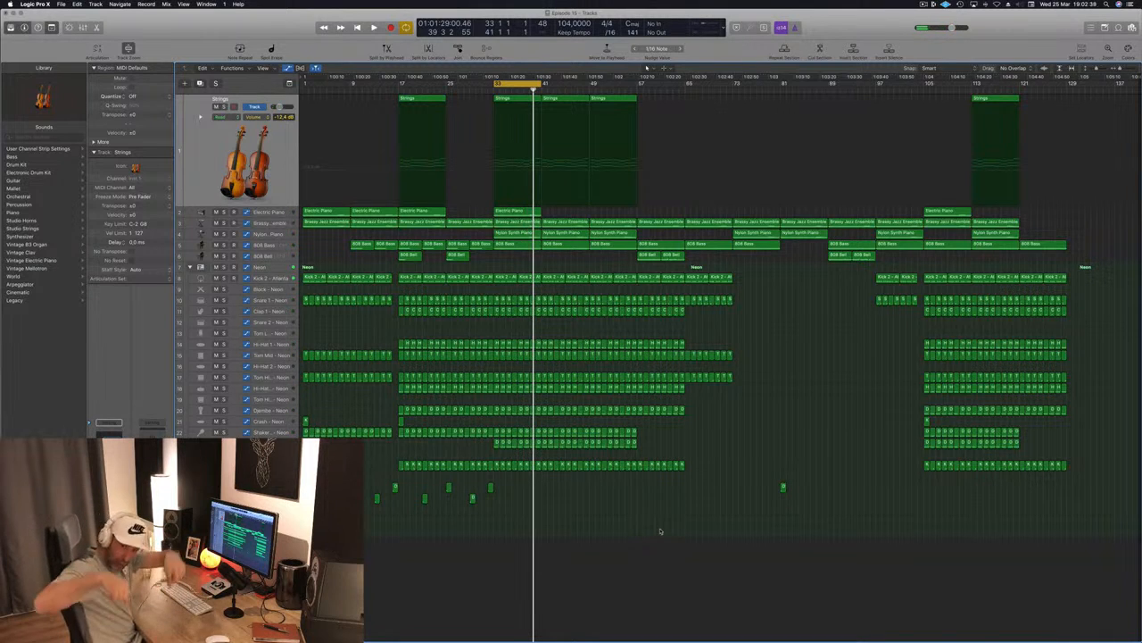
{"action": "key", "text": "space"}
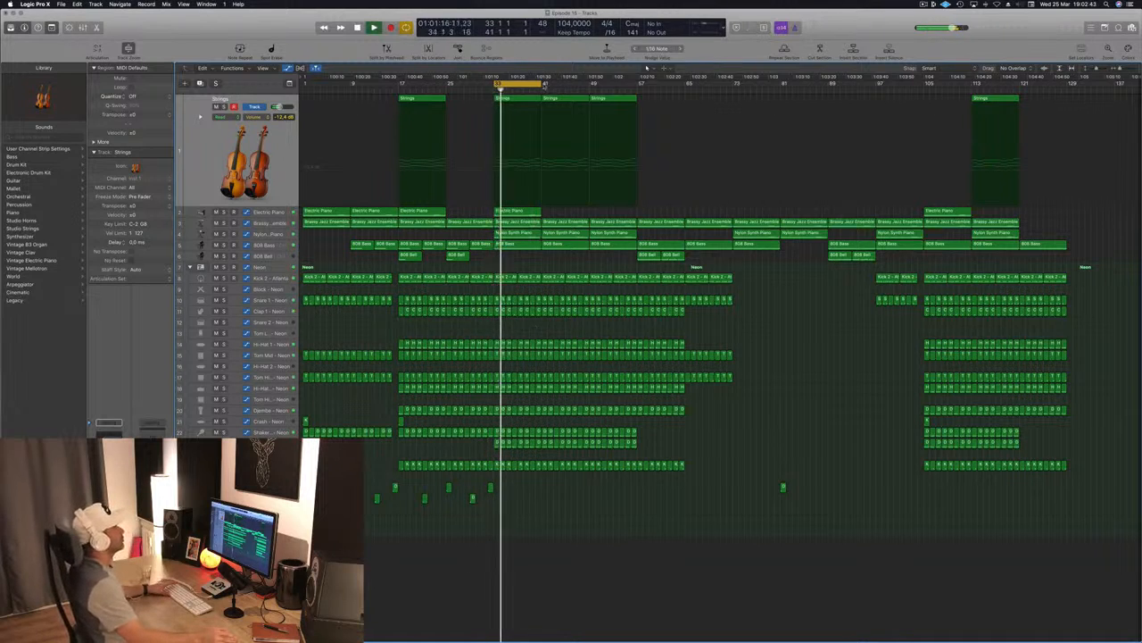
{"action": "left_click_drag", "start_coordinate": [543, 81], "coordinate": [1066, 93]}
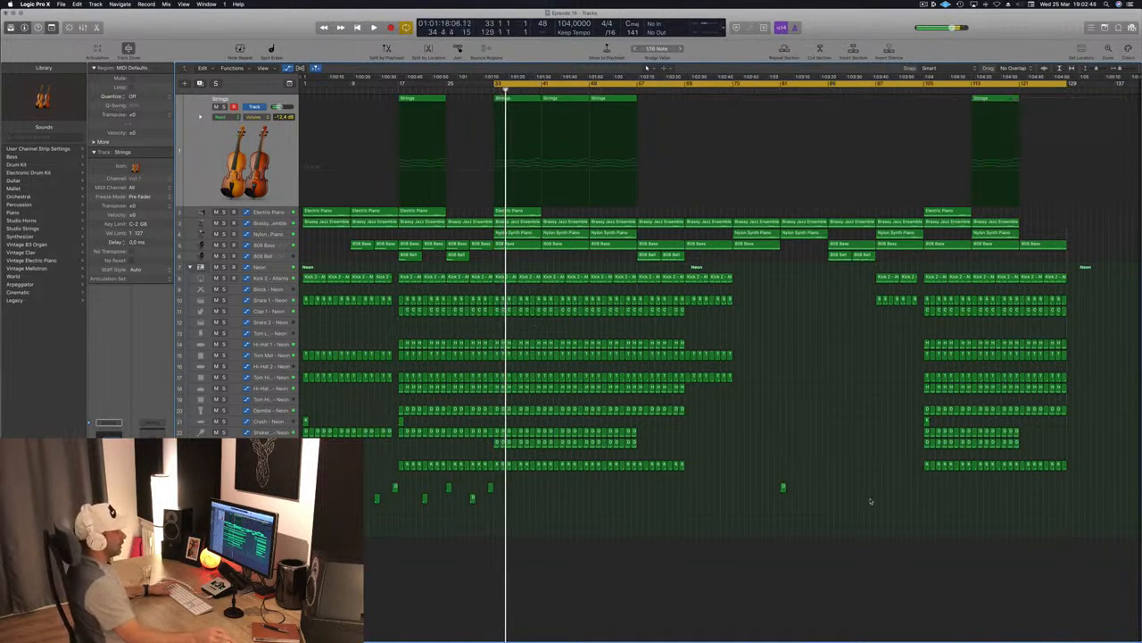
{"action": "key", "text": "space"}
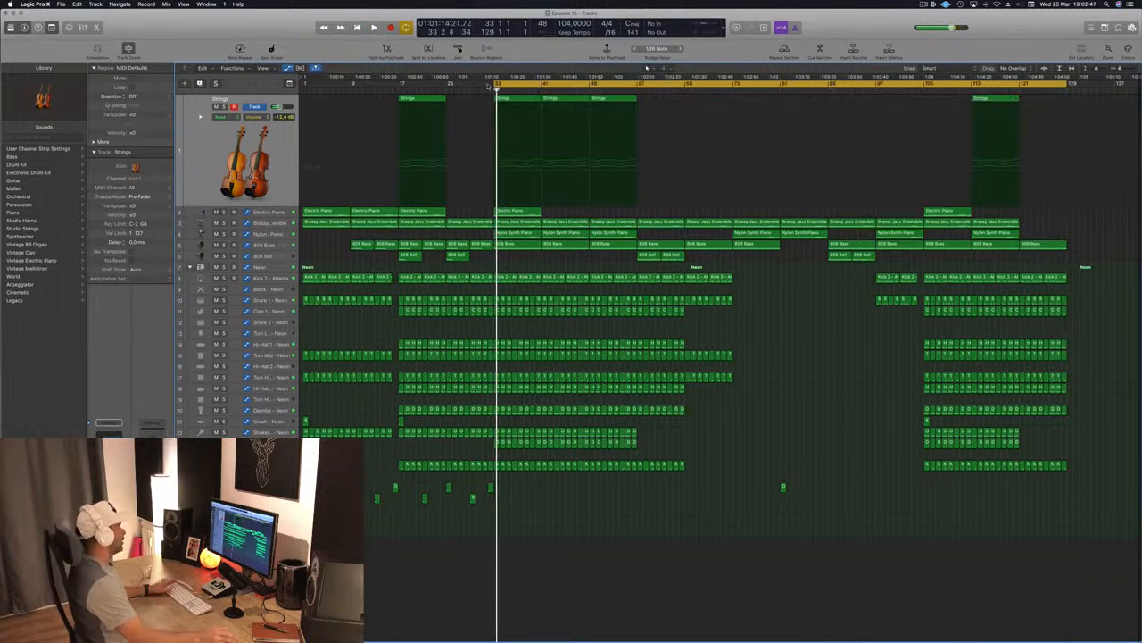
{"action": "left_click_drag", "start_coordinate": [496, 85], "coordinate": [301, 95]}
{"action": "key", "text": "space"}
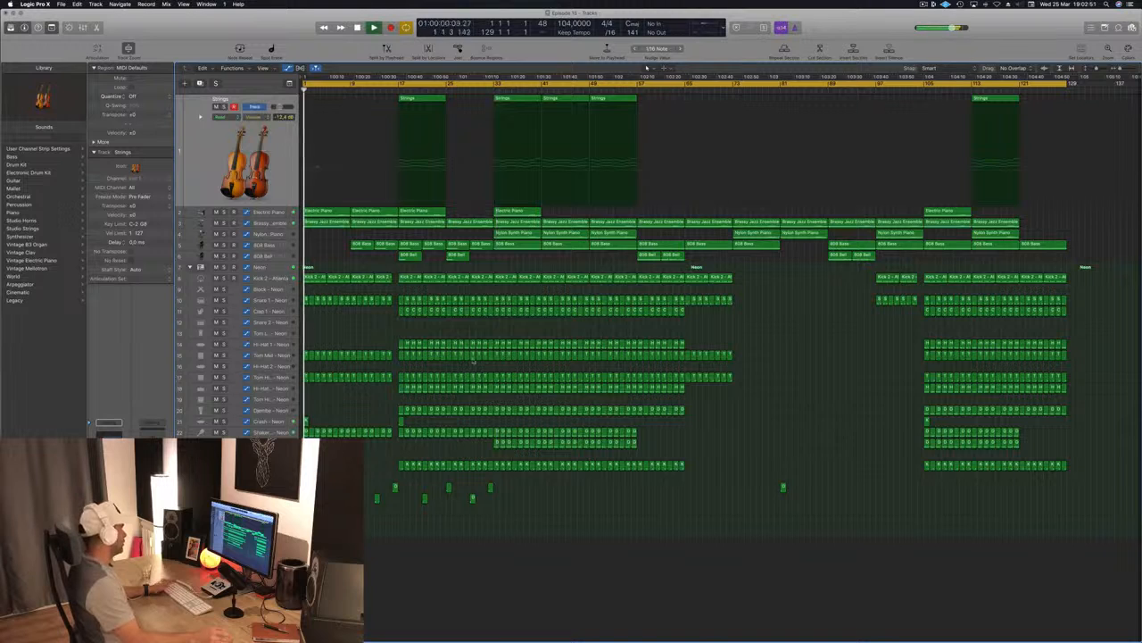
Lower the Crash - Neon track's volume to -12.0 dB while replaying the opening of the song.
{"action": "left_click", "coordinate": [270, 421]}
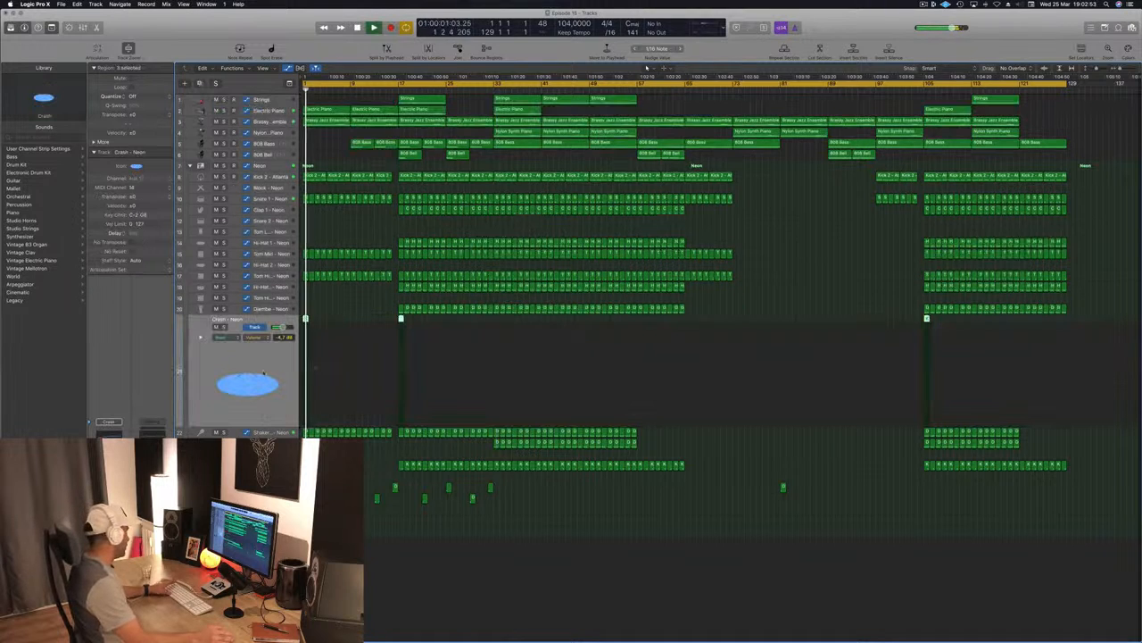
{"action": "key", "text": "space"}
{"action": "key", "text": "space"}
{"action": "key", "text": "space"}
{"action": "key", "text": "space"}
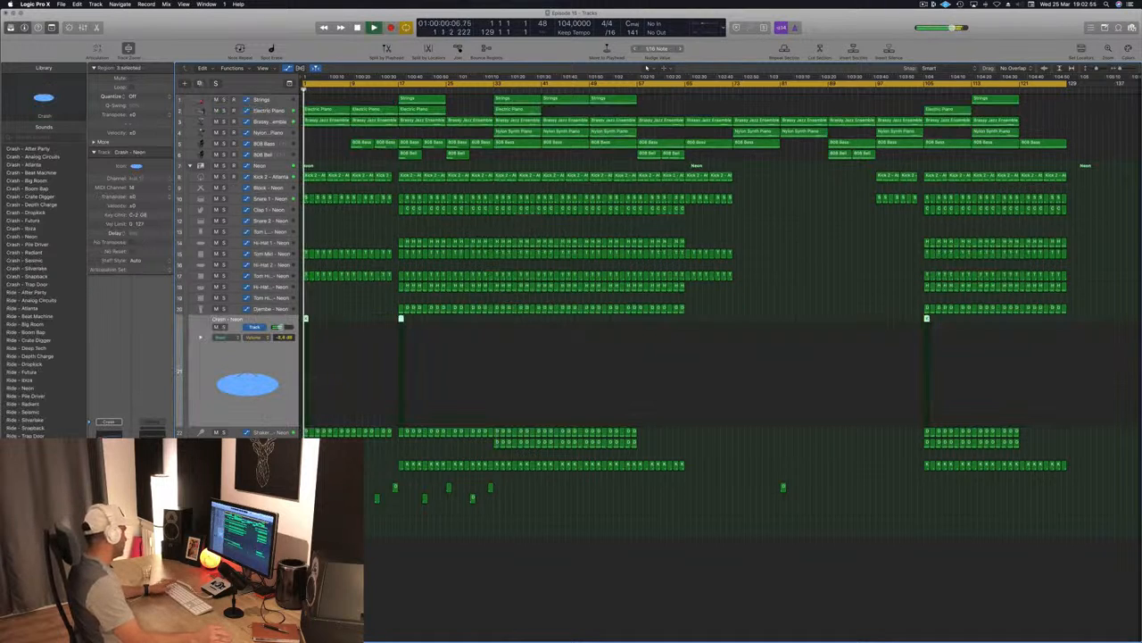
{"action": "key", "text": "space"}
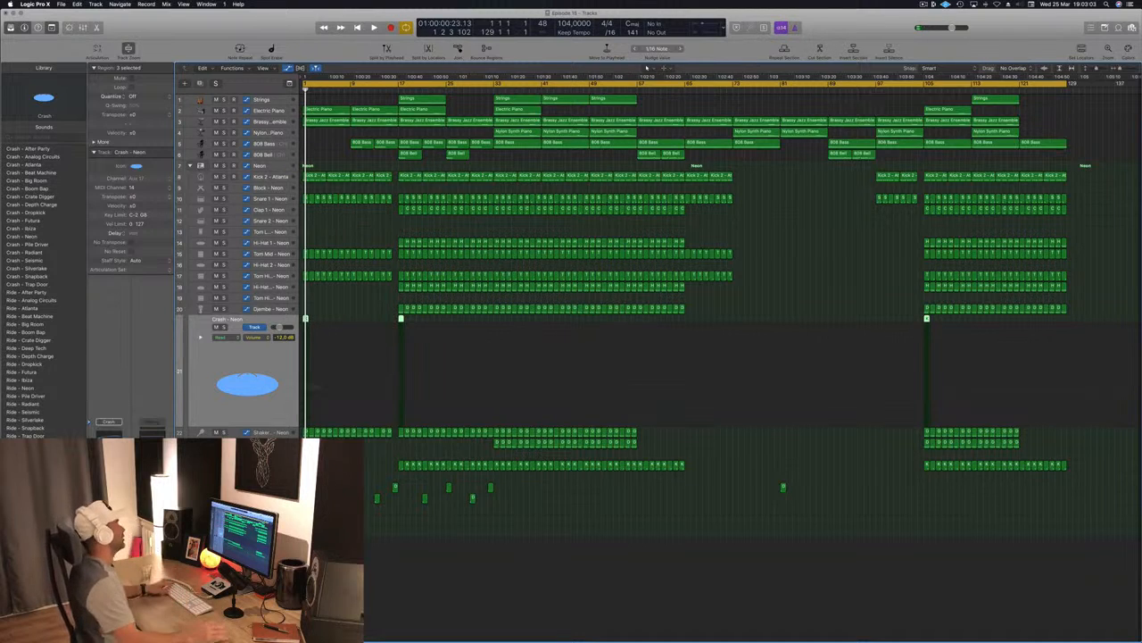
{"action": "key", "text": "space"}
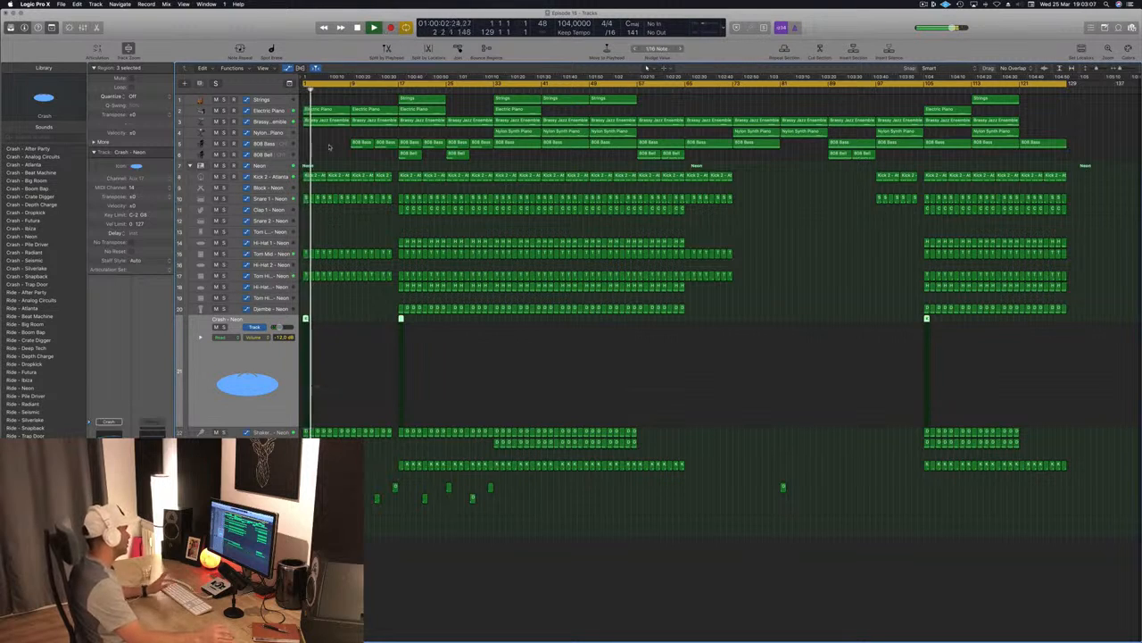
Play on from bar 8, check the Brassy Jazz Ensemble, Cowbell - Atlanta and Blip - Neon tracks, and deselect their regions.
{"action": "left_click", "coordinate": [344, 103]}
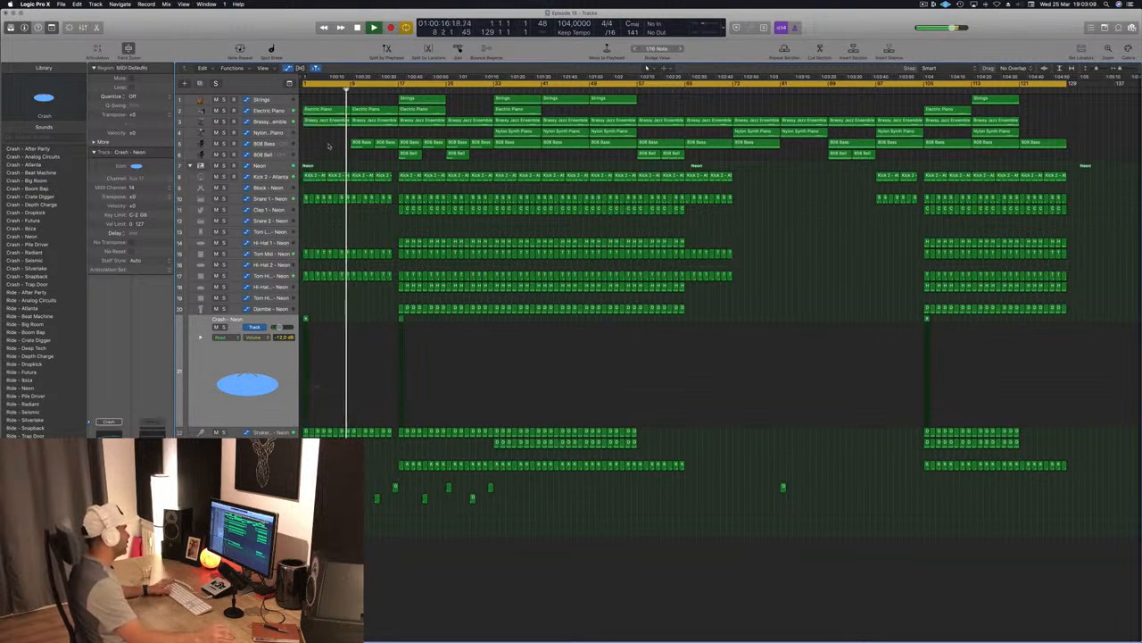
{"action": "left_click", "coordinate": [277, 122]}
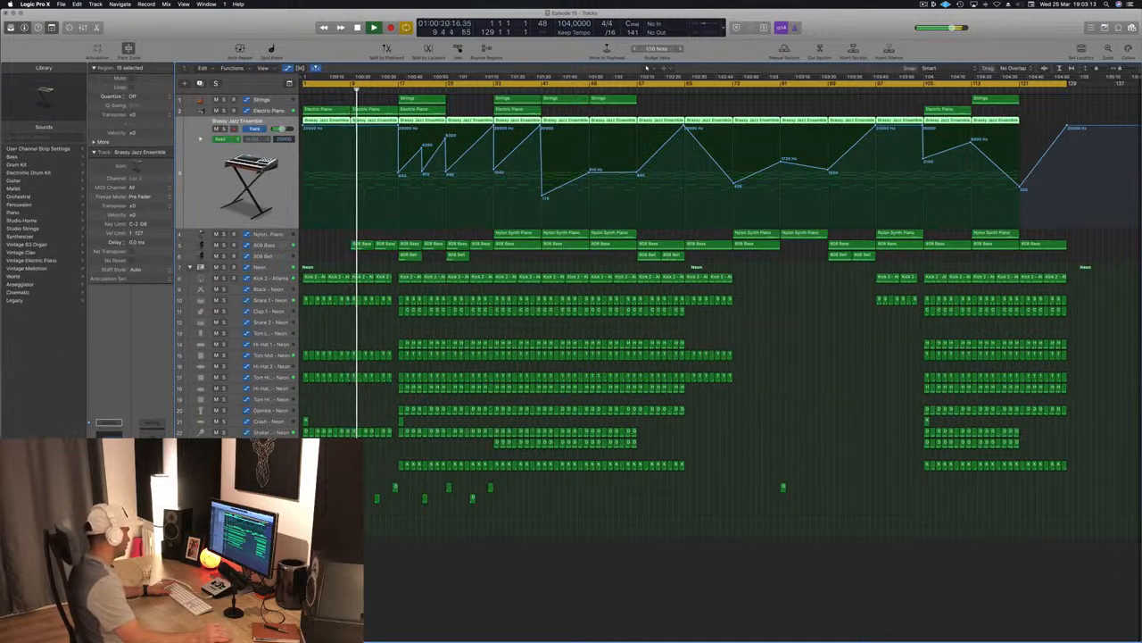
{"action": "left_click", "coordinate": [272, 488]}
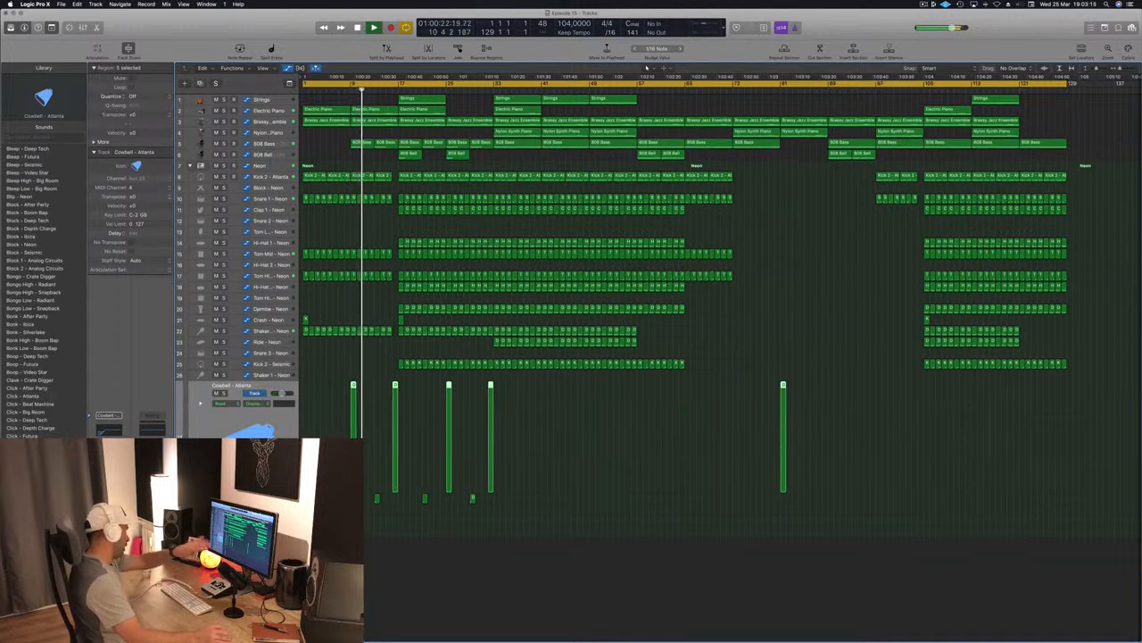
{"action": "left_click", "coordinate": [273, 498]}
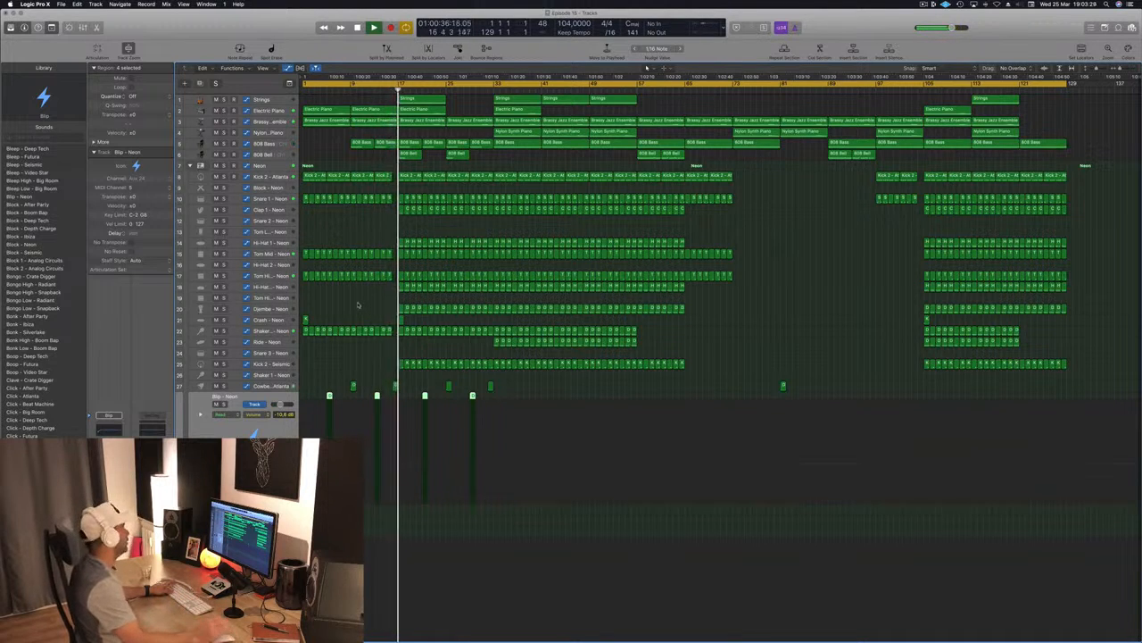
{"action": "left_click", "coordinate": [333, 142]}
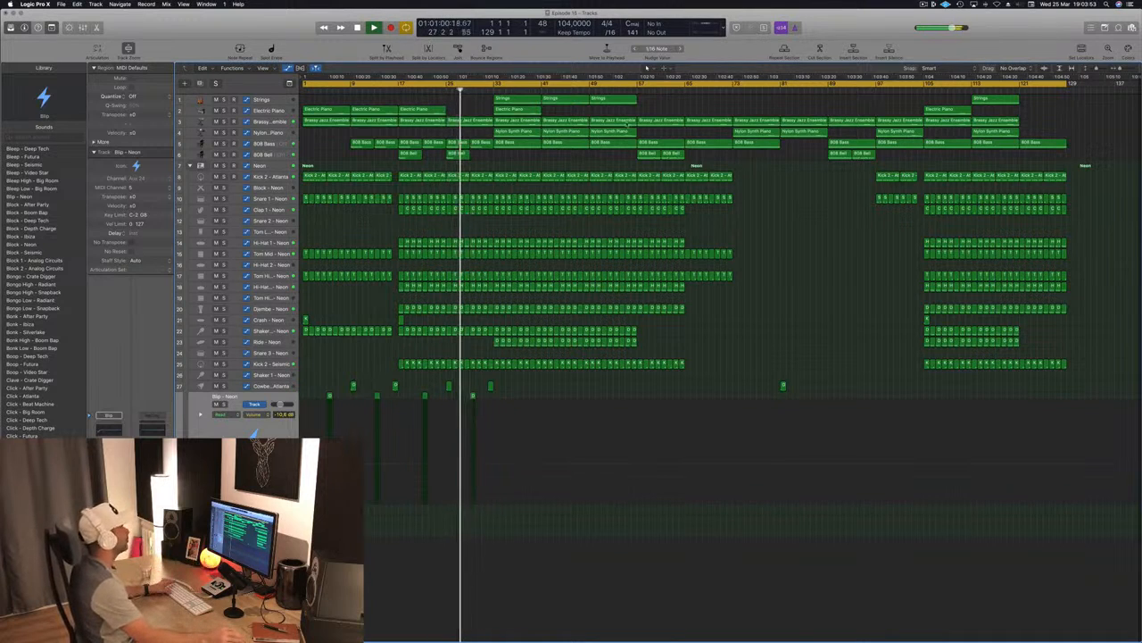
Audition the song from about bars 33 and 56, check the 808 Bell track during playback and deselect its regions.
{"action": "left_click", "coordinate": [492, 89]}
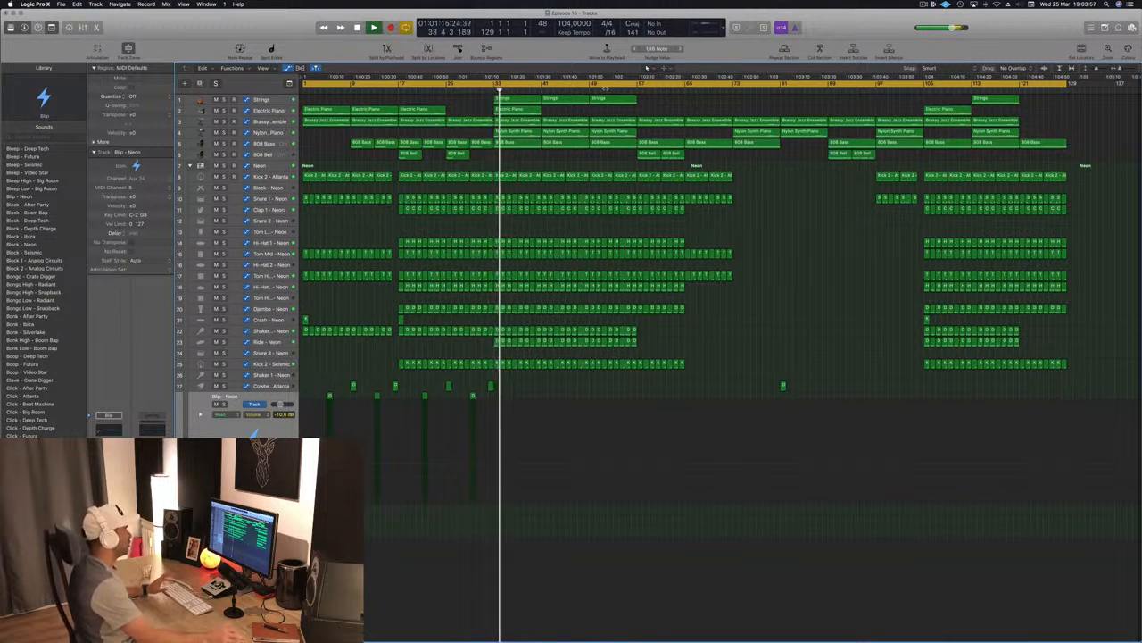
{"action": "left_click", "coordinate": [632, 89]}
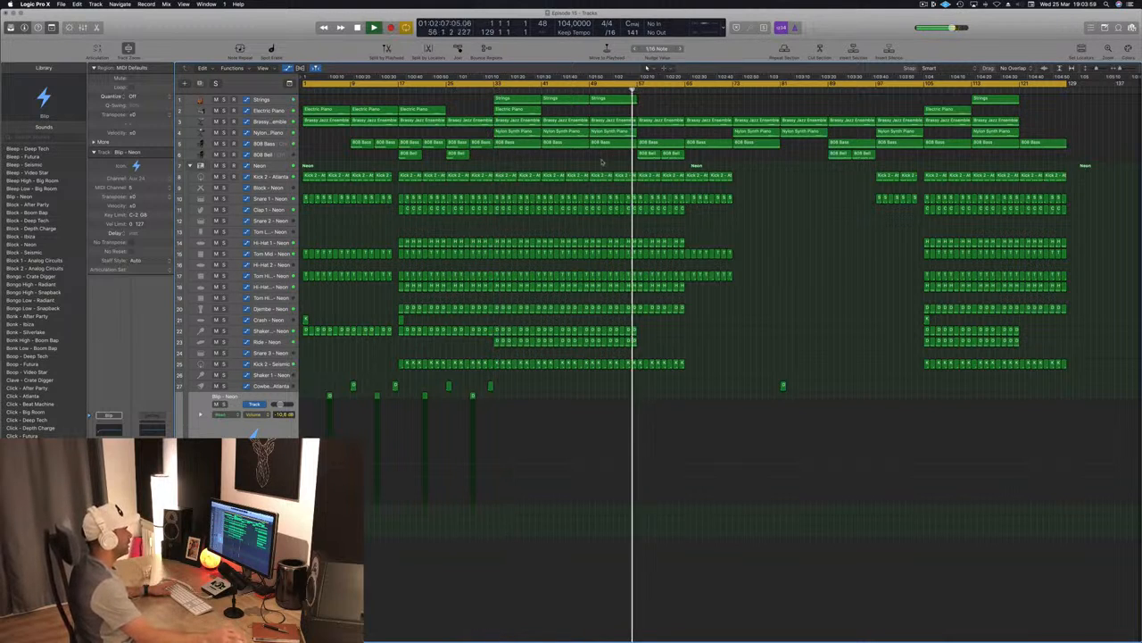
{"action": "left_click", "coordinate": [268, 155]}
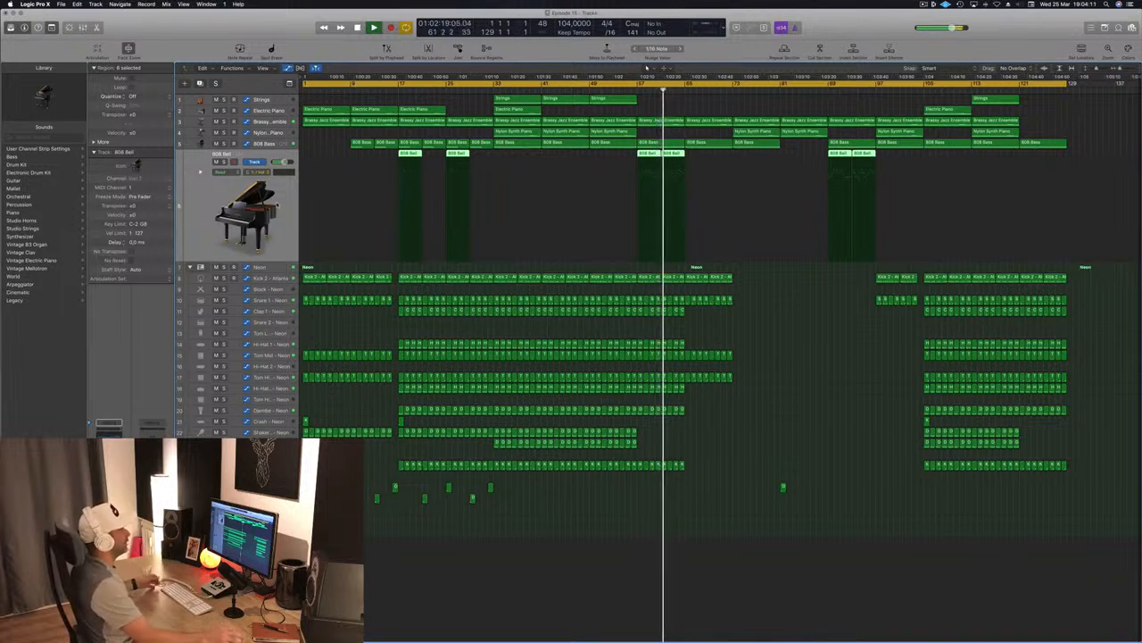
{"action": "left_click", "coordinate": [372, 164]}
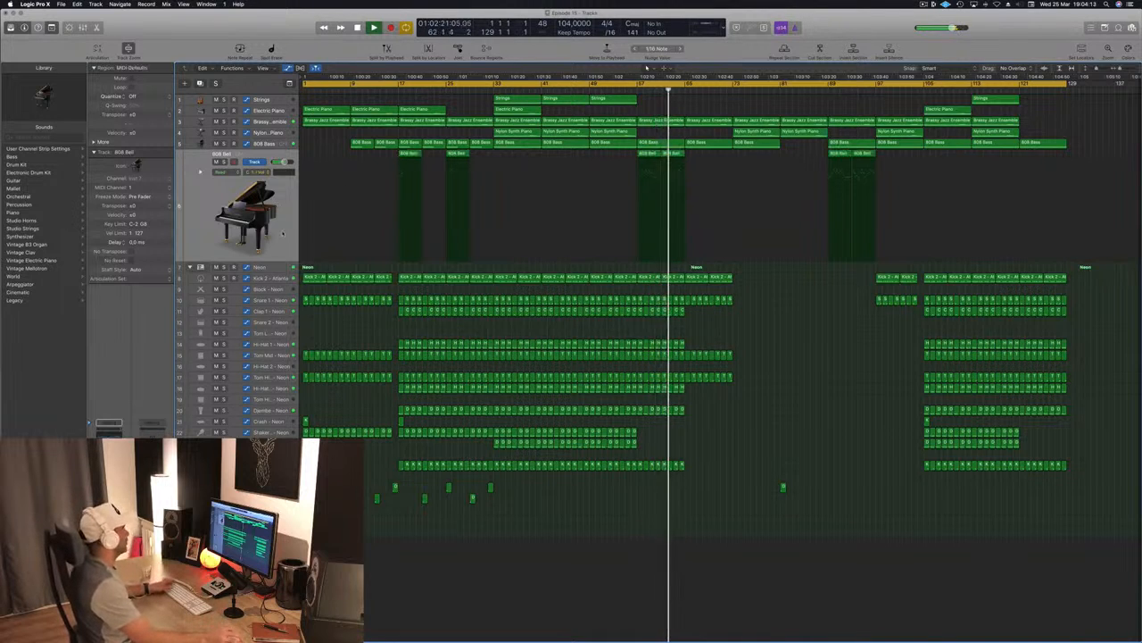
{"action": "left_click", "coordinate": [283, 234]}
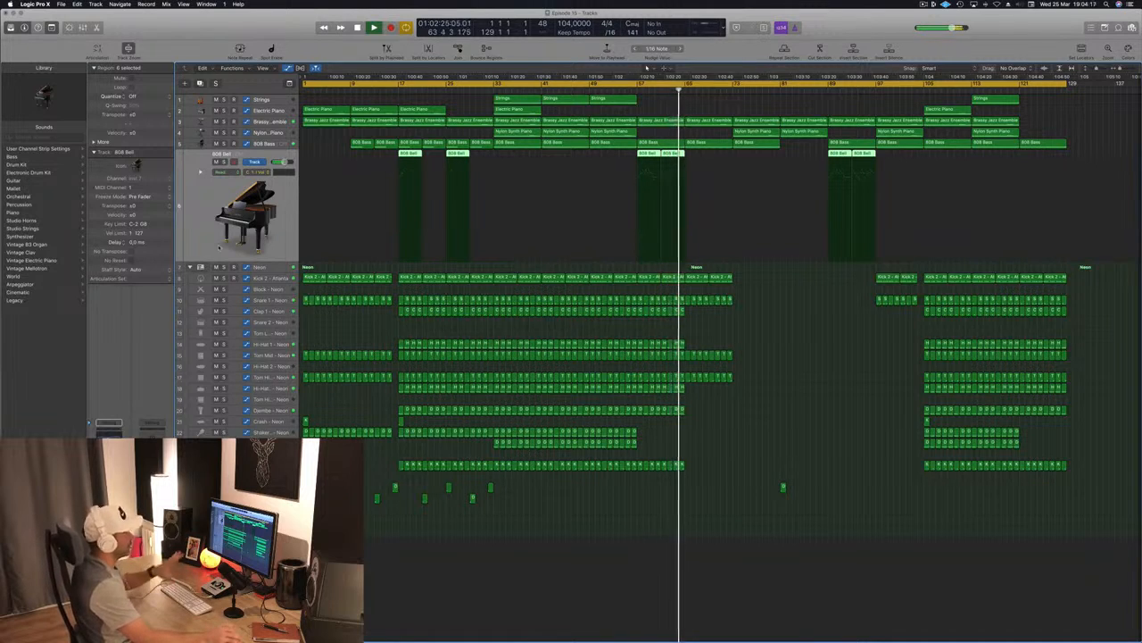
{"action": "left_click", "coordinate": [734, 97]}
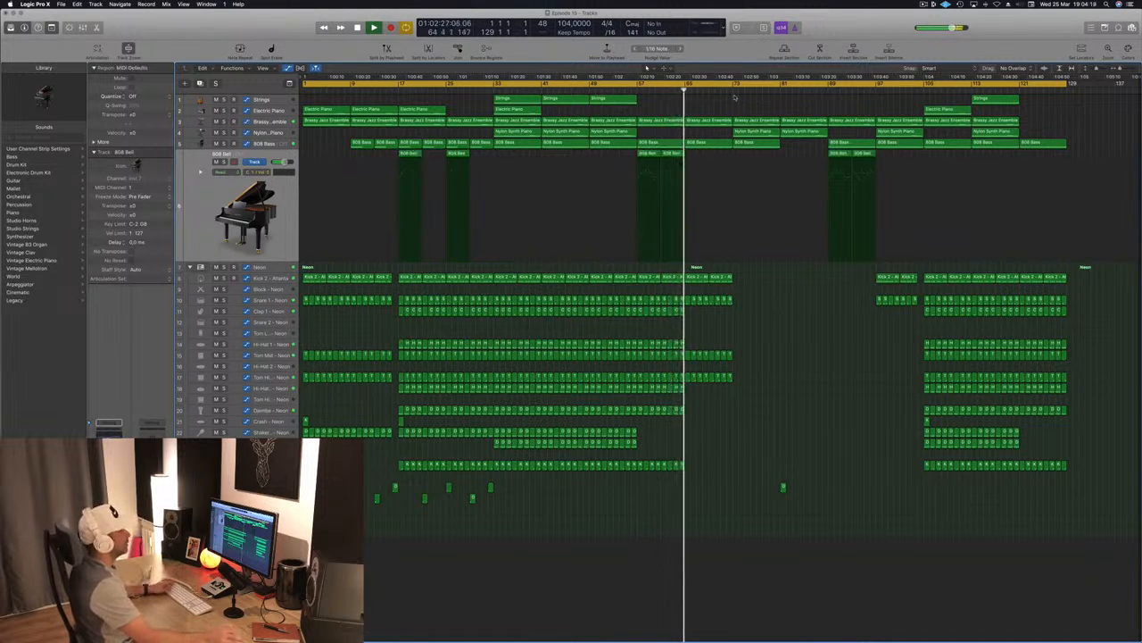
Audition the song's second half from about bars 72, 88, 105, 120 and 112, and show the Brassy Jazz Ensemble track's automation.
{"action": "left_click", "coordinate": [732, 87]}
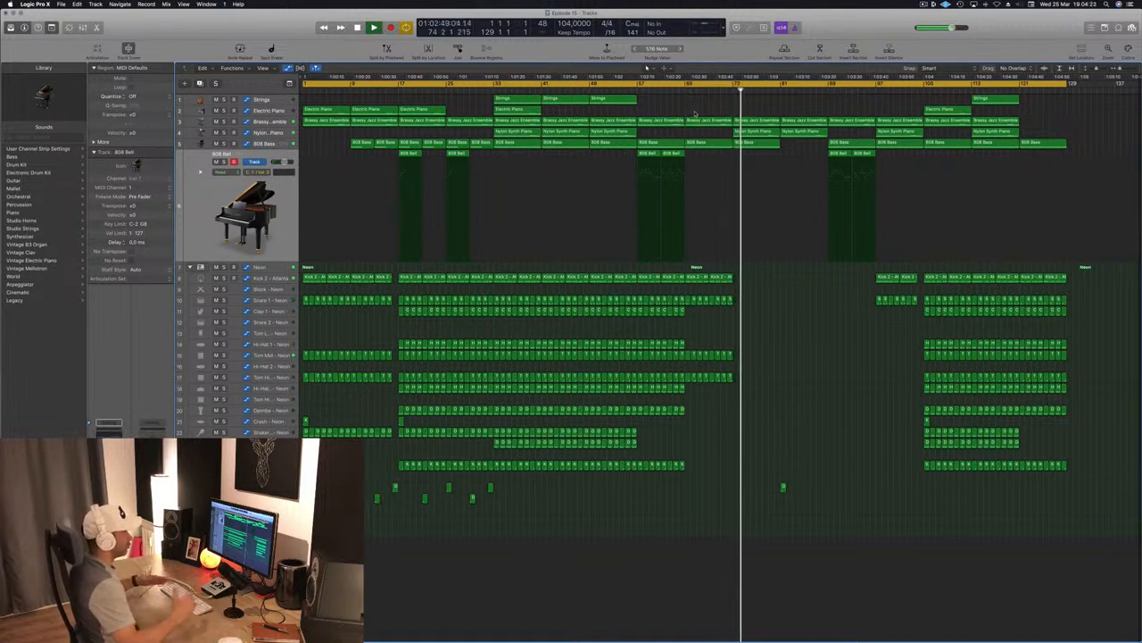
{"action": "left_click", "coordinate": [824, 87]}
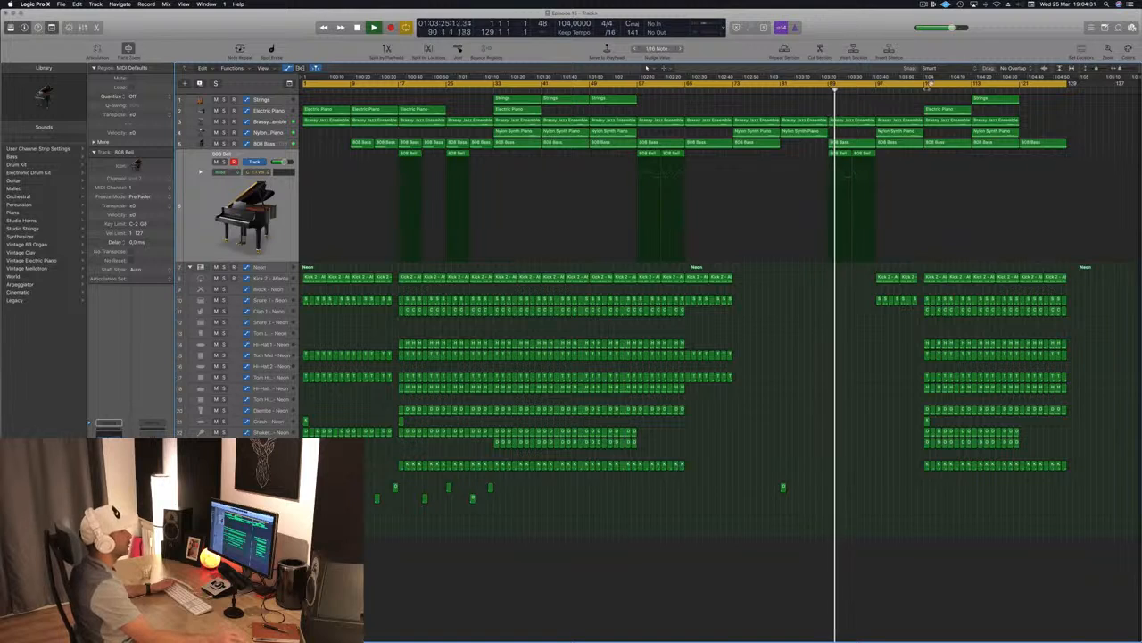
{"action": "left_click", "coordinate": [927, 87]}
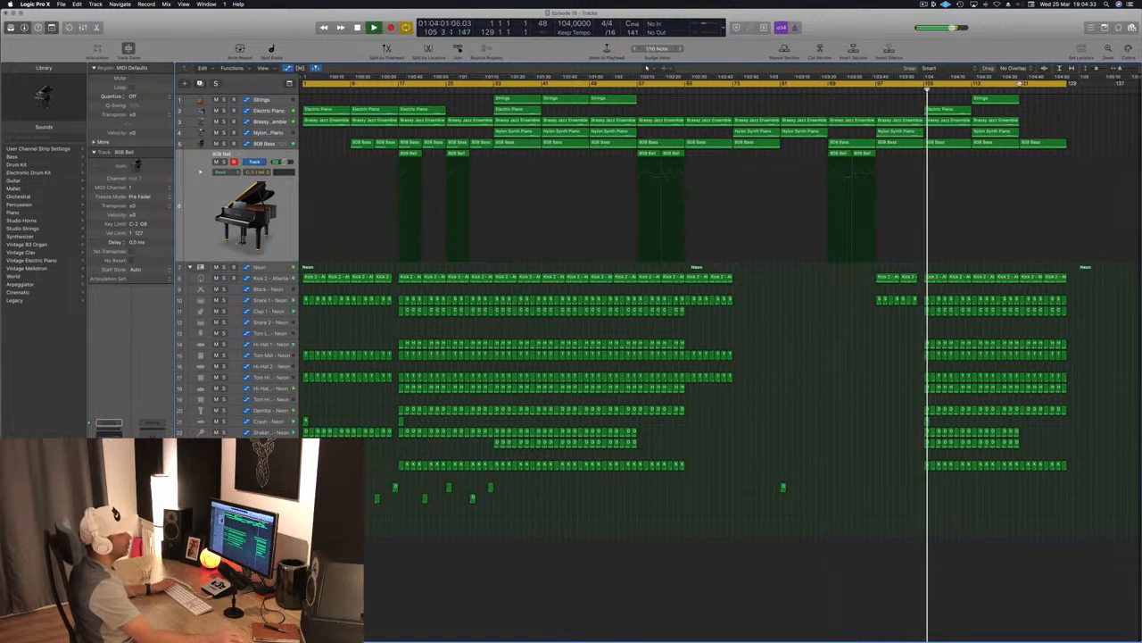
{"action": "left_click", "coordinate": [1019, 89]}
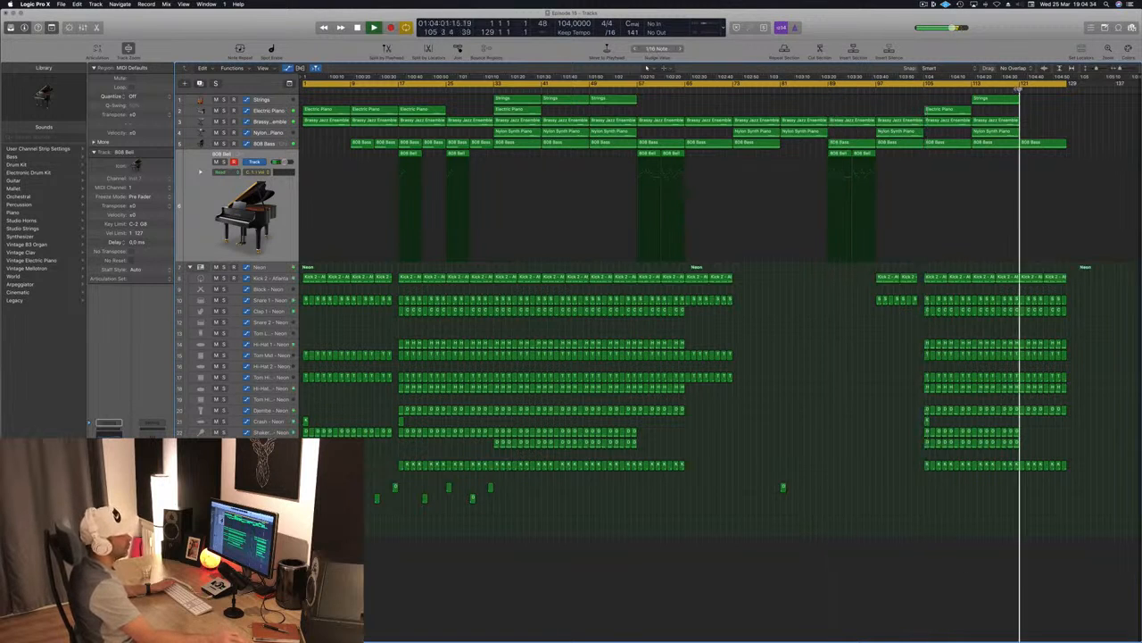
{"action": "left_click", "coordinate": [969, 89]}
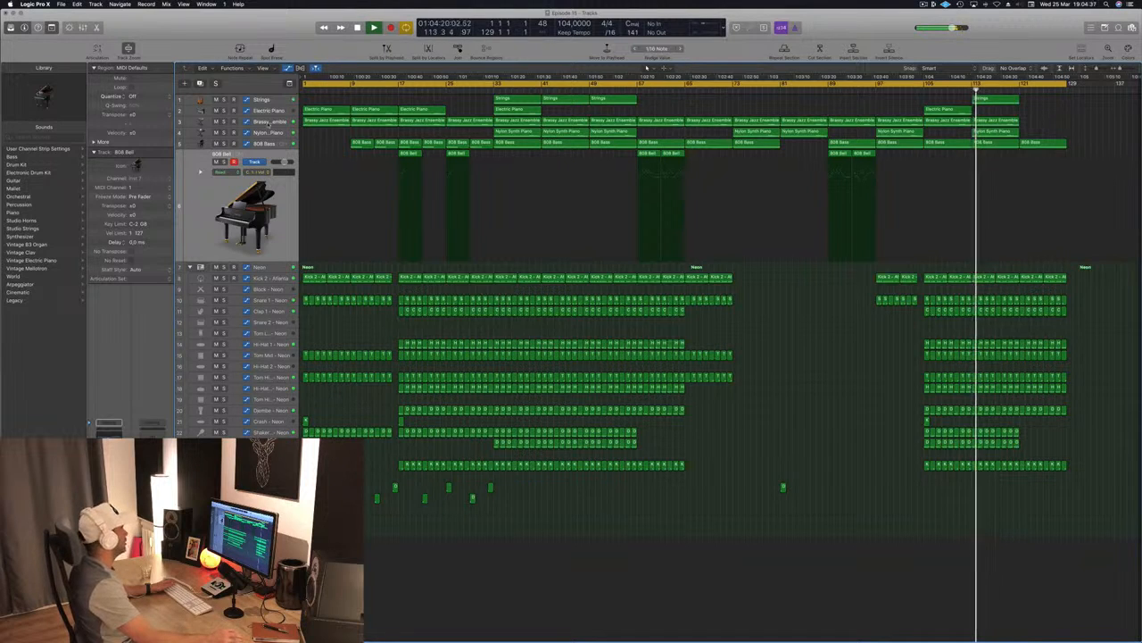
{"action": "left_click", "coordinate": [260, 122]}
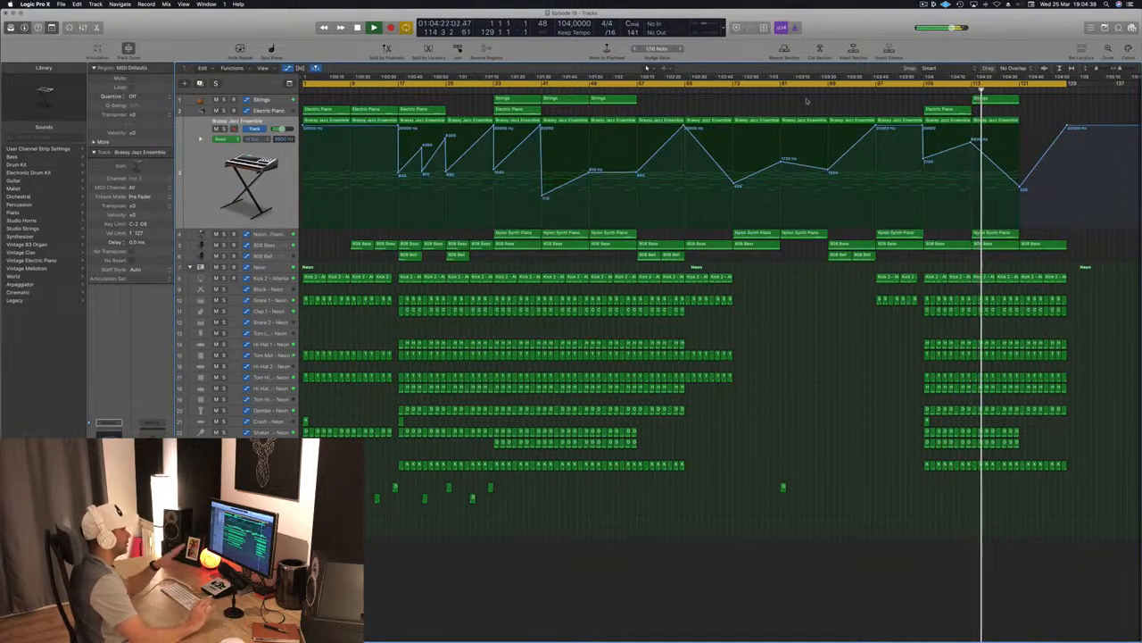